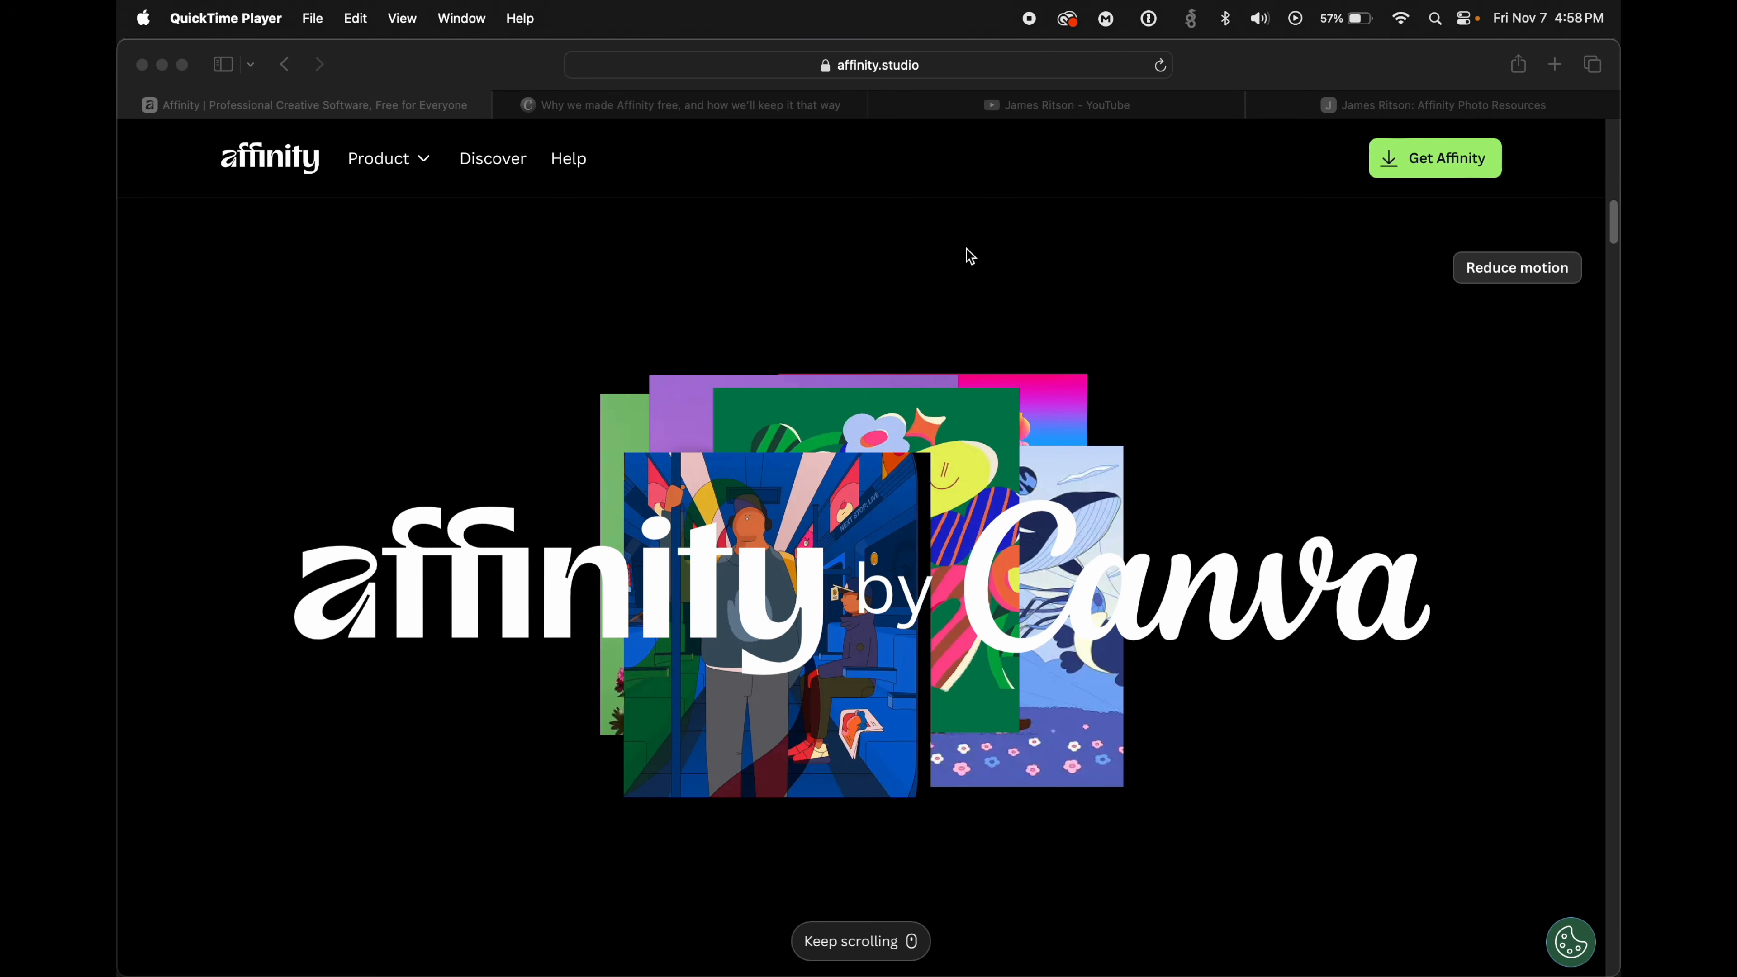
- Review the macro author's YouTube channel, the Get Affinity download page and the JR Astrophotography Macros V19 entry on the resources site
{"action": "left_click", "coordinate": [1065, 103]}
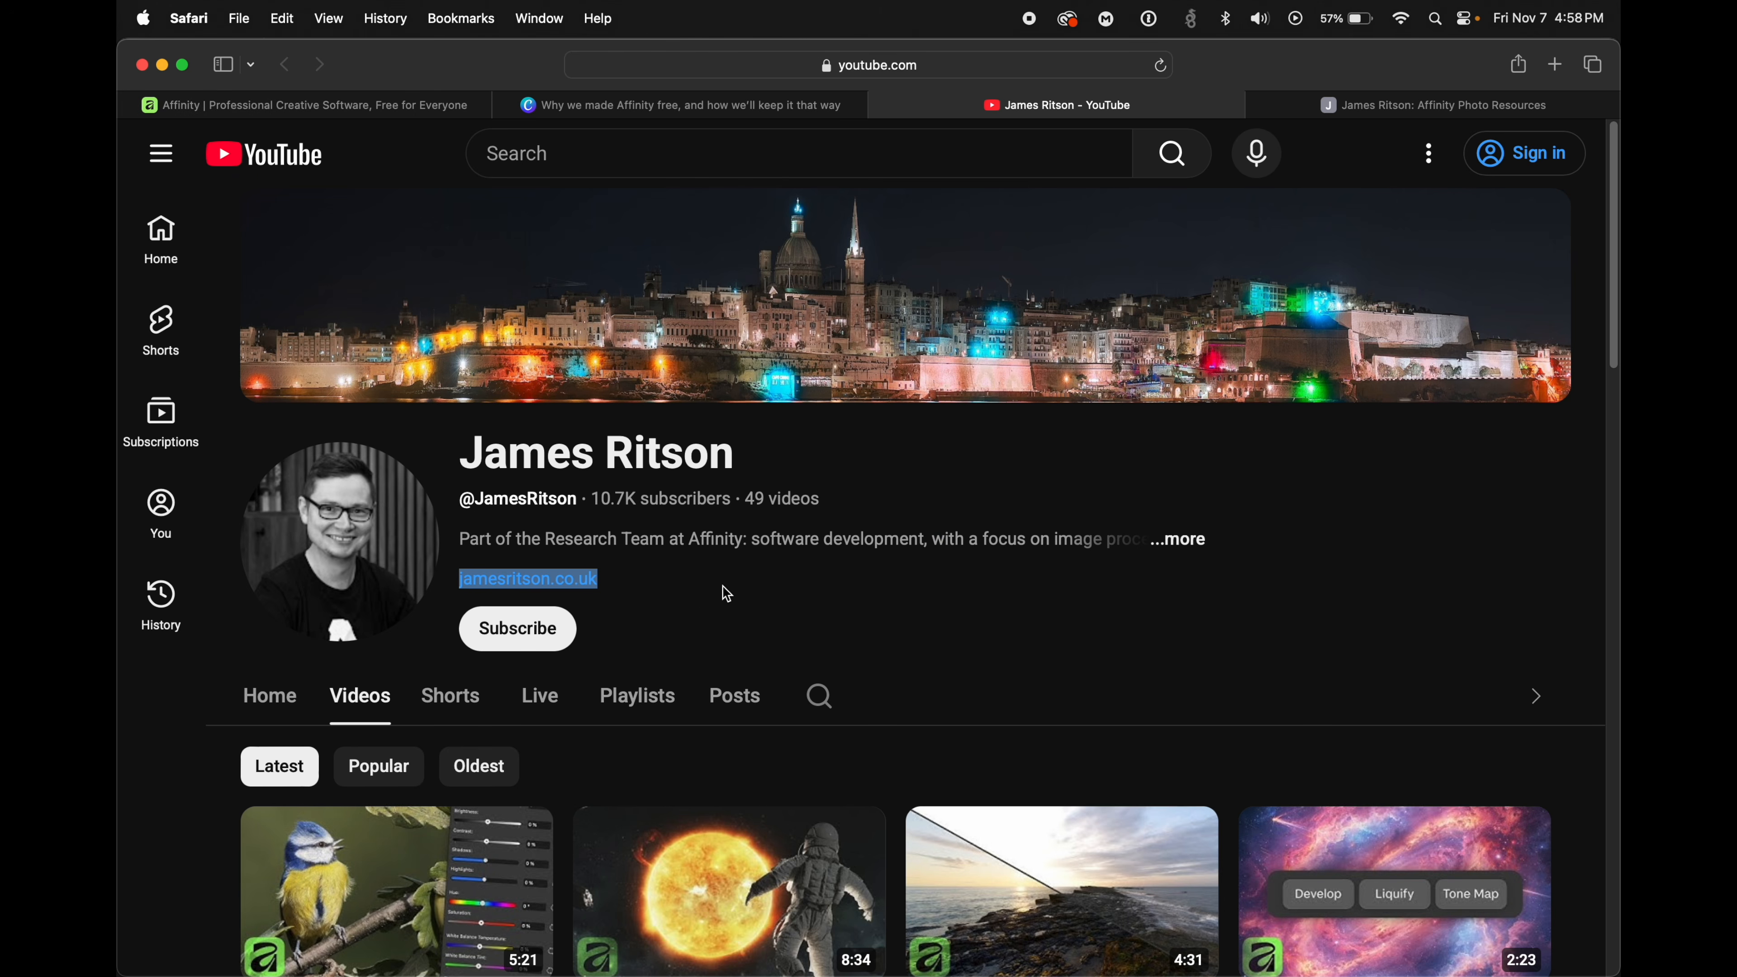
{"action": "left_click", "coordinate": [1461, 107]}
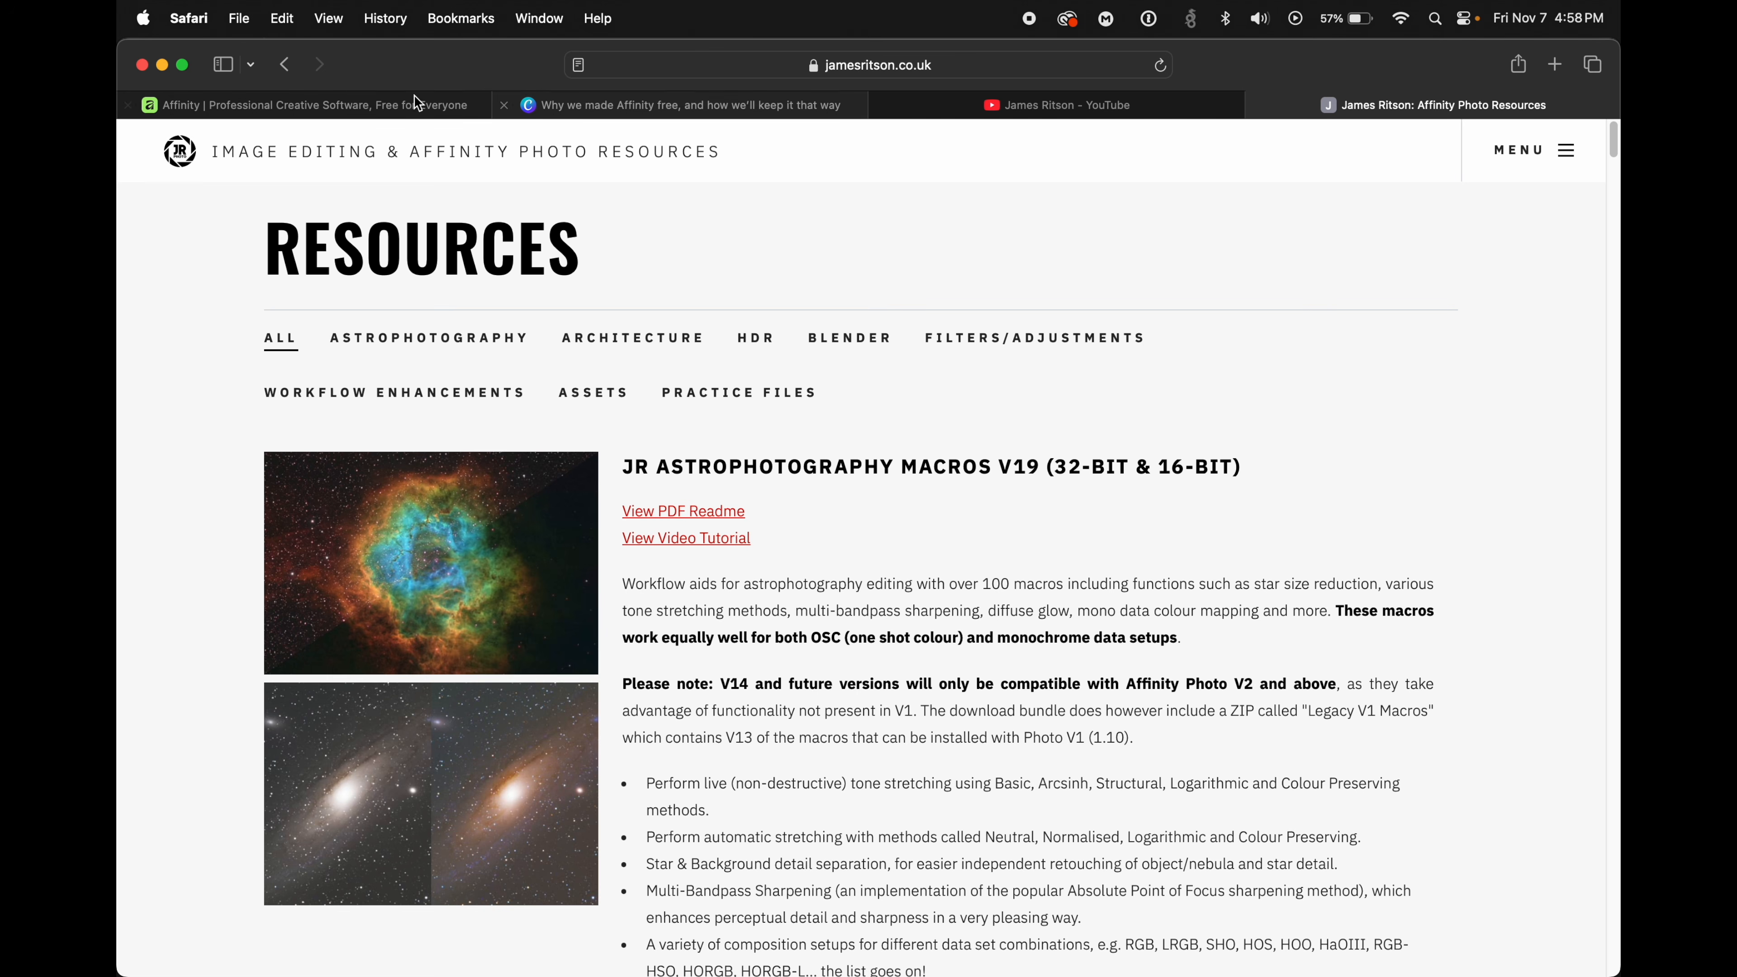
{"action": "left_click", "coordinate": [382, 104]}
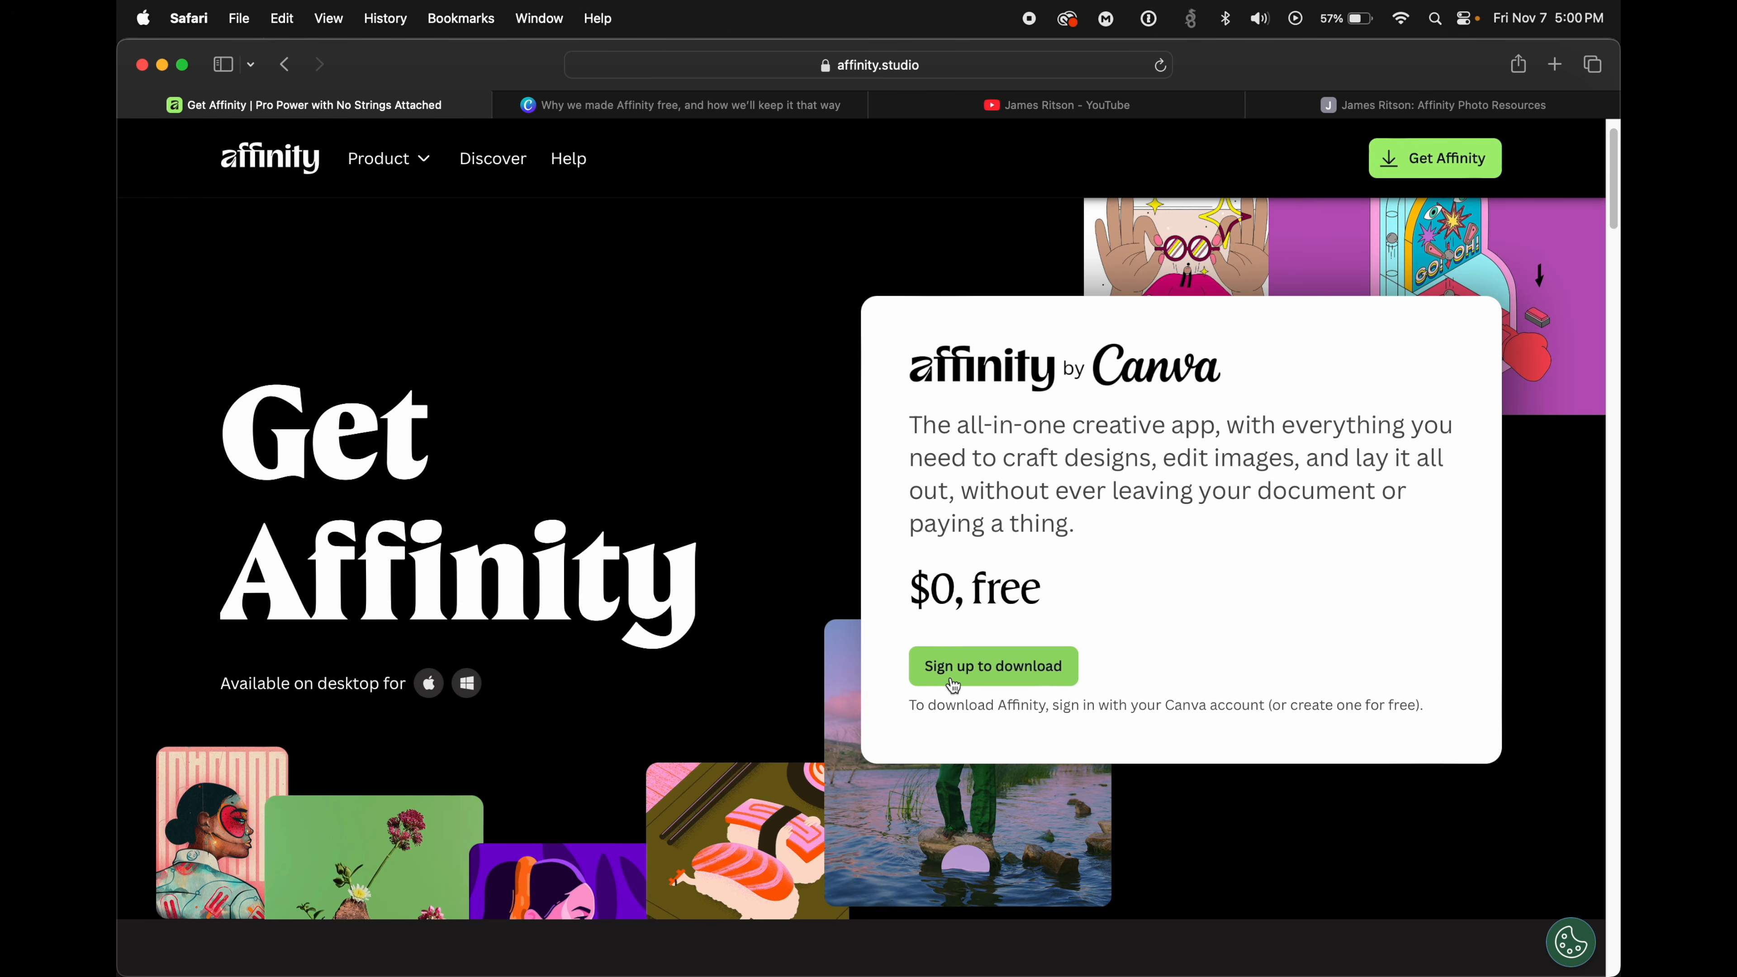
{"action": "key", "text": "ctrl+shift+Tab"}
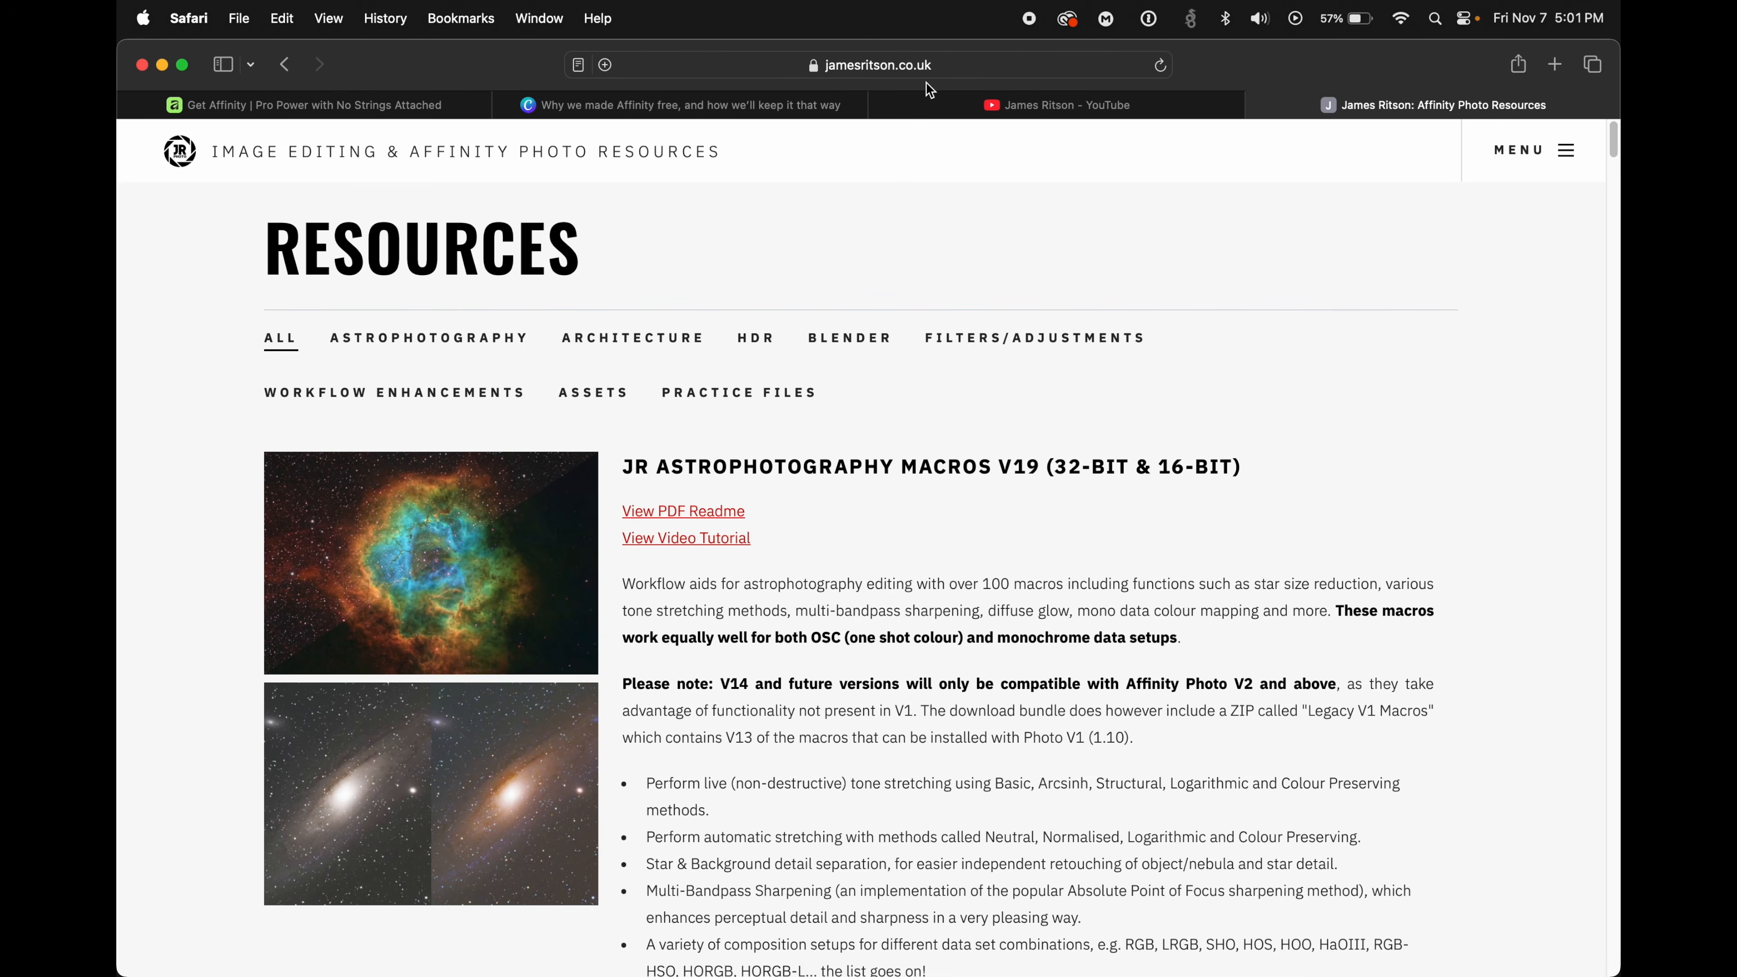
{"action": "scroll", "coordinate": [1005, 508], "scroll_direction": "down", "scroll_amount": 3}
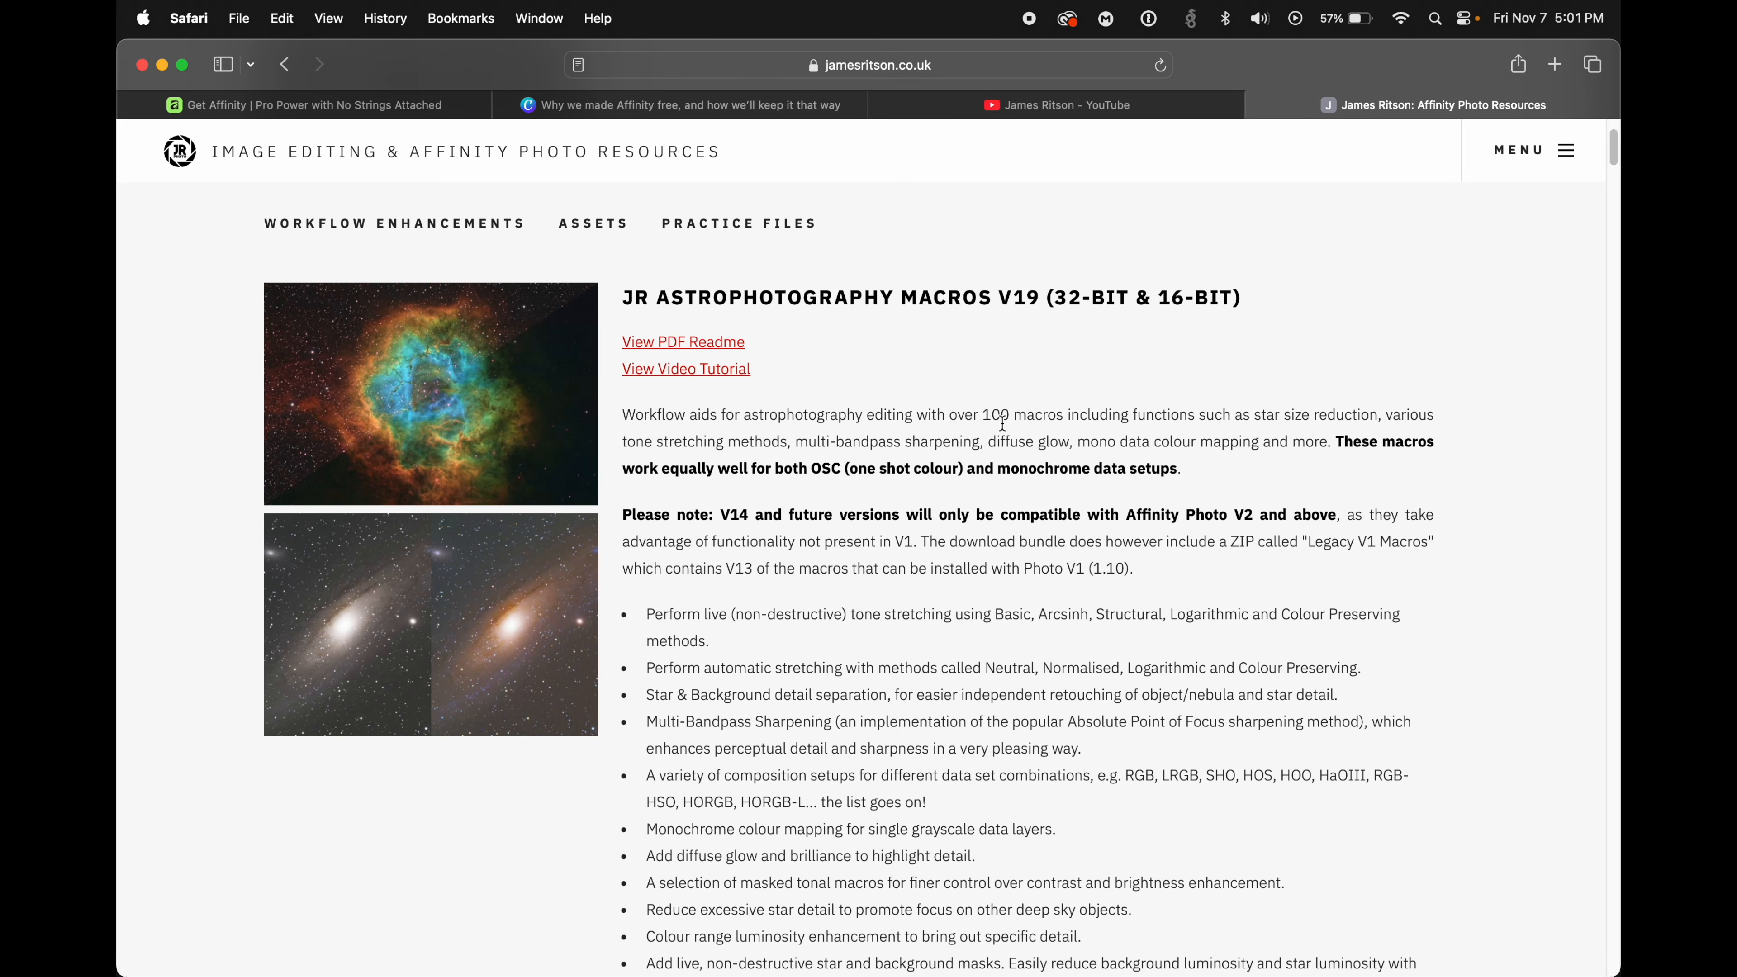
{"action": "scroll", "coordinate": [1002, 424], "scroll_direction": "up", "scroll_amount": 3}
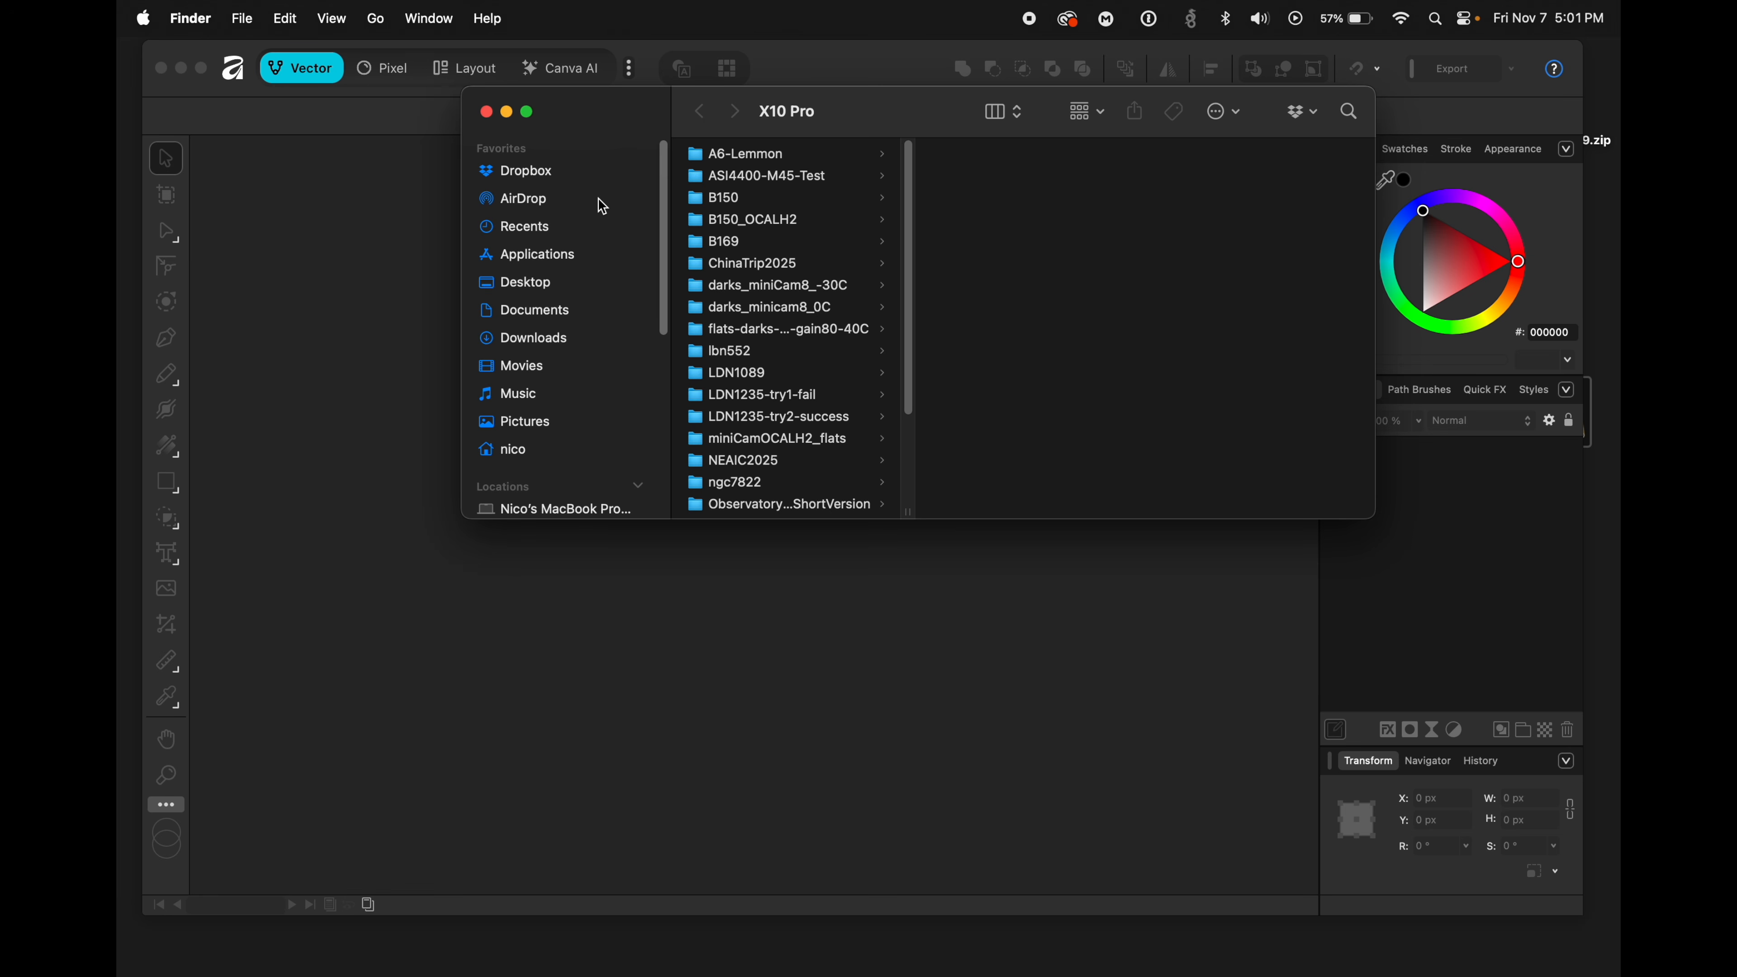
- Close the X10 Pro folder window and extract the JR Astrophotography Macros V19 zip archive on the desktop
{"action": "left_click", "coordinate": [487, 112]}
{"action": "left_click_drag", "start_coordinate": [876, 63], "coordinate": [668, 89]}
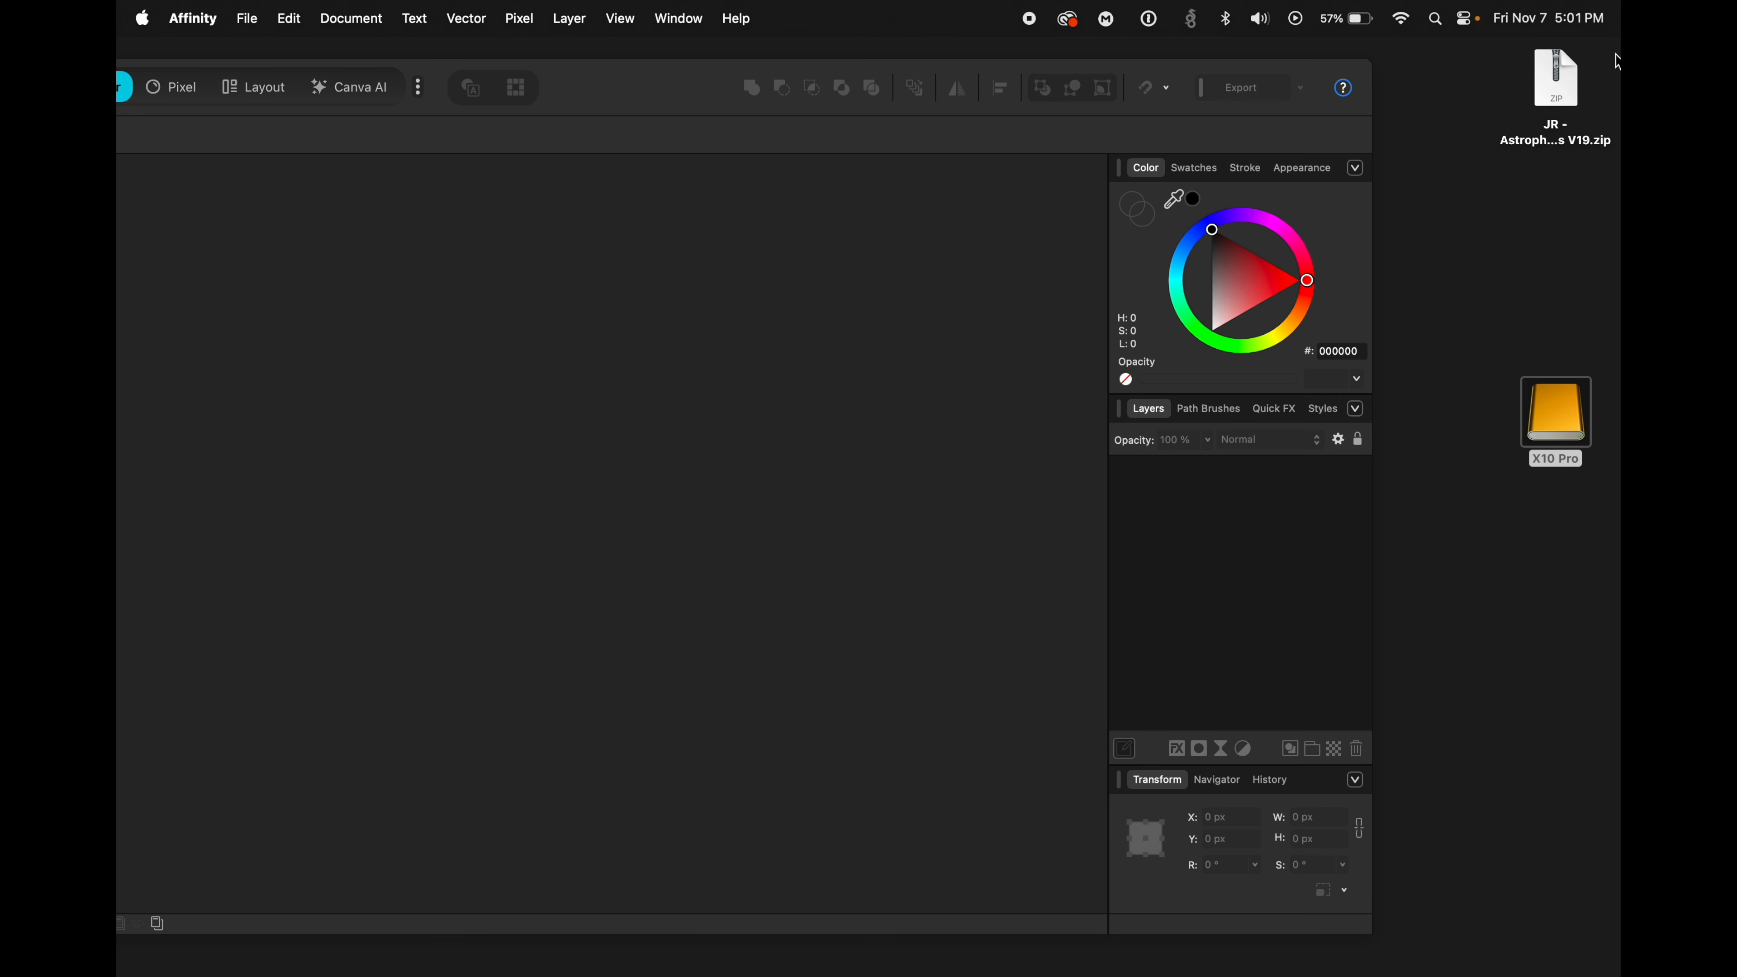
{"action": "double_click", "coordinate": [1557, 89]}
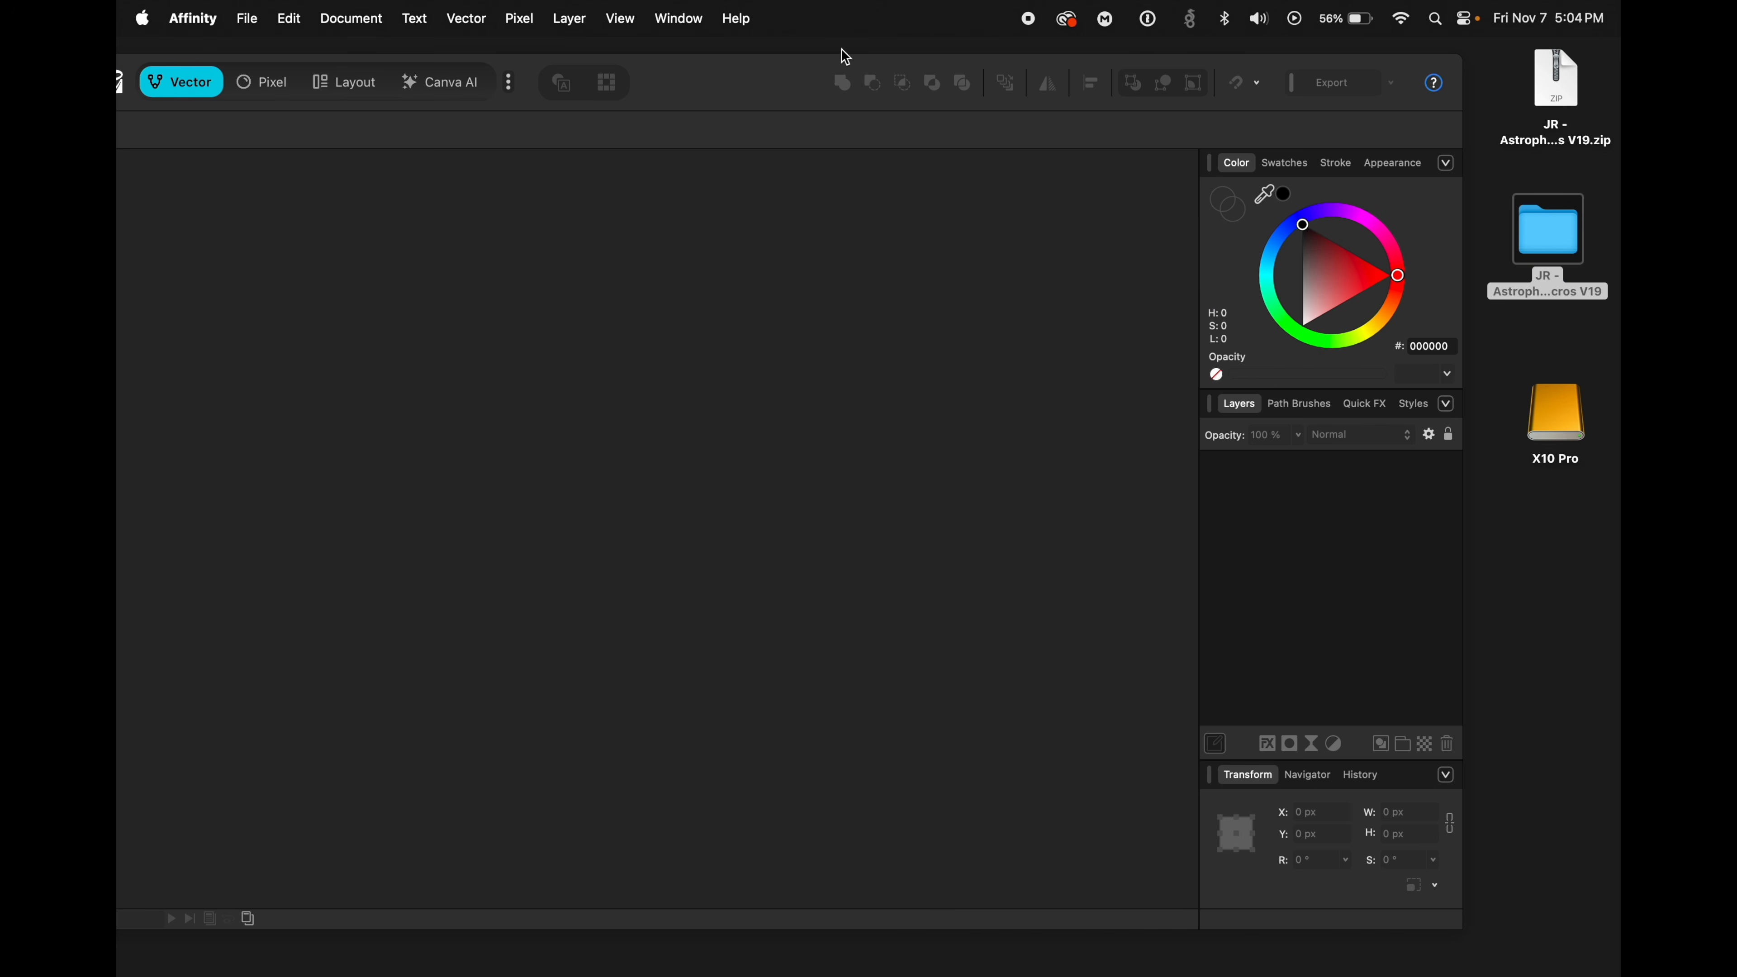
{"action": "double_click", "coordinate": [893, 70]}
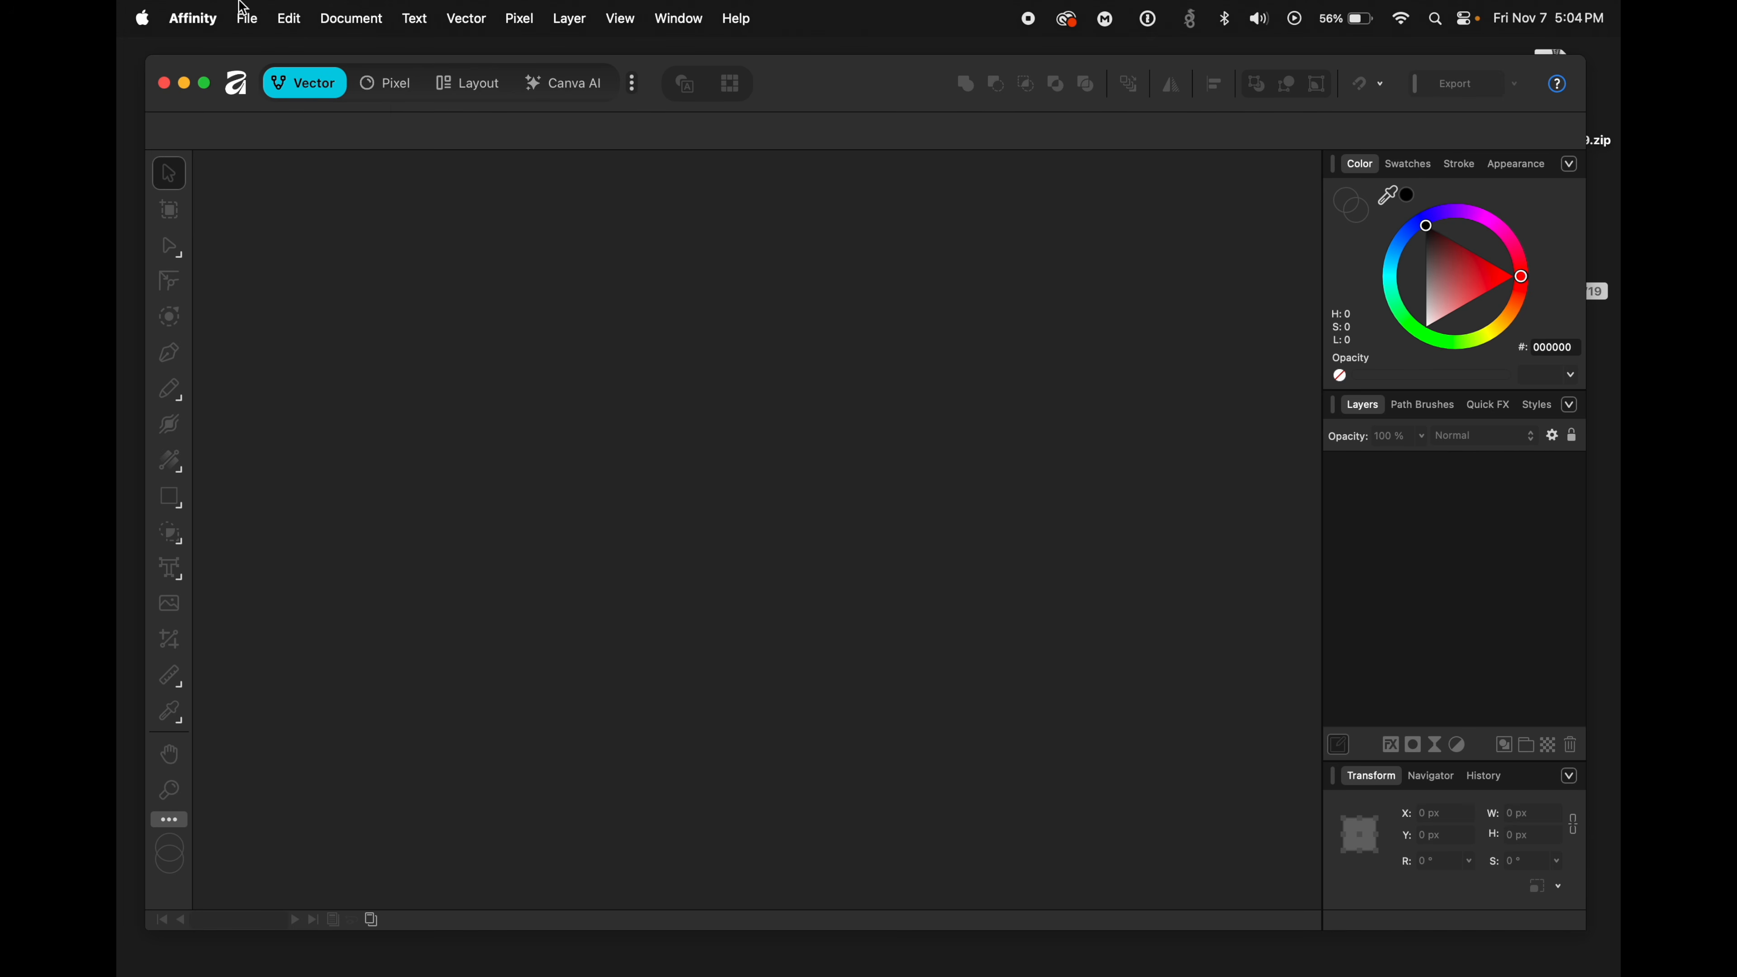
- Compare the Vector and Pixel workspaces in Affinity and leave the Pixel workspace active
{"action": "left_click", "coordinate": [194, 19]}
{"action": "left_click", "coordinate": [193, 19]}
{"action": "left_click", "coordinate": [393, 90]}
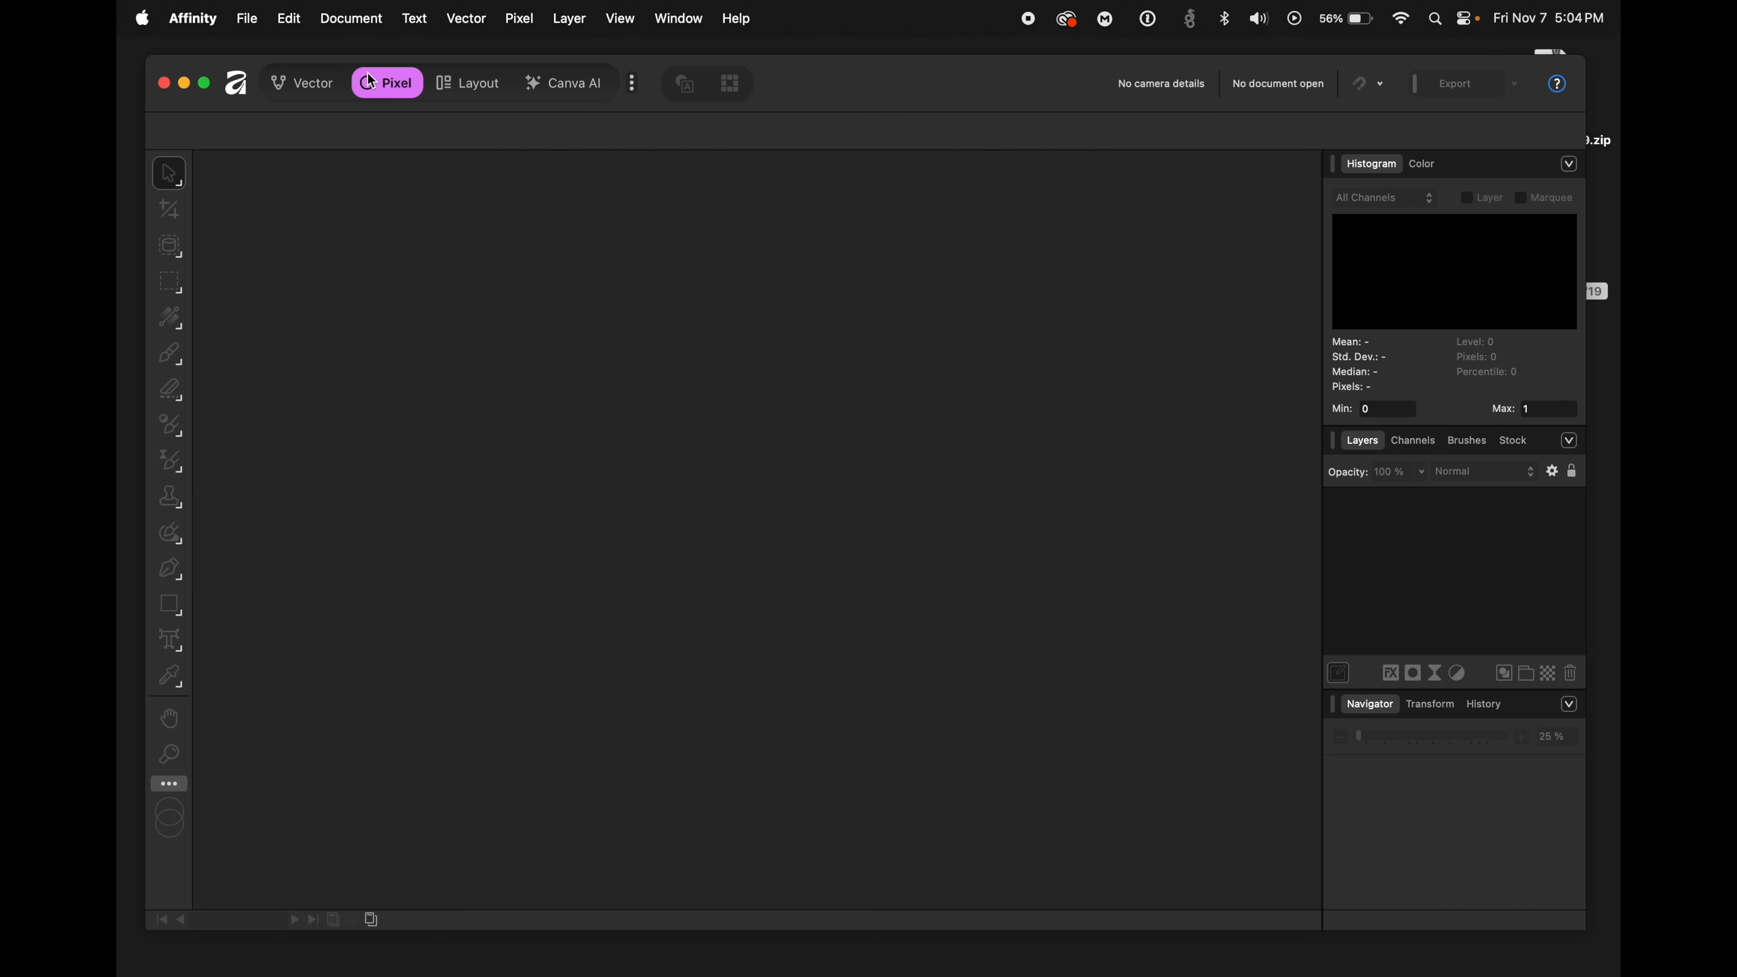
{"action": "left_click", "coordinate": [305, 89]}
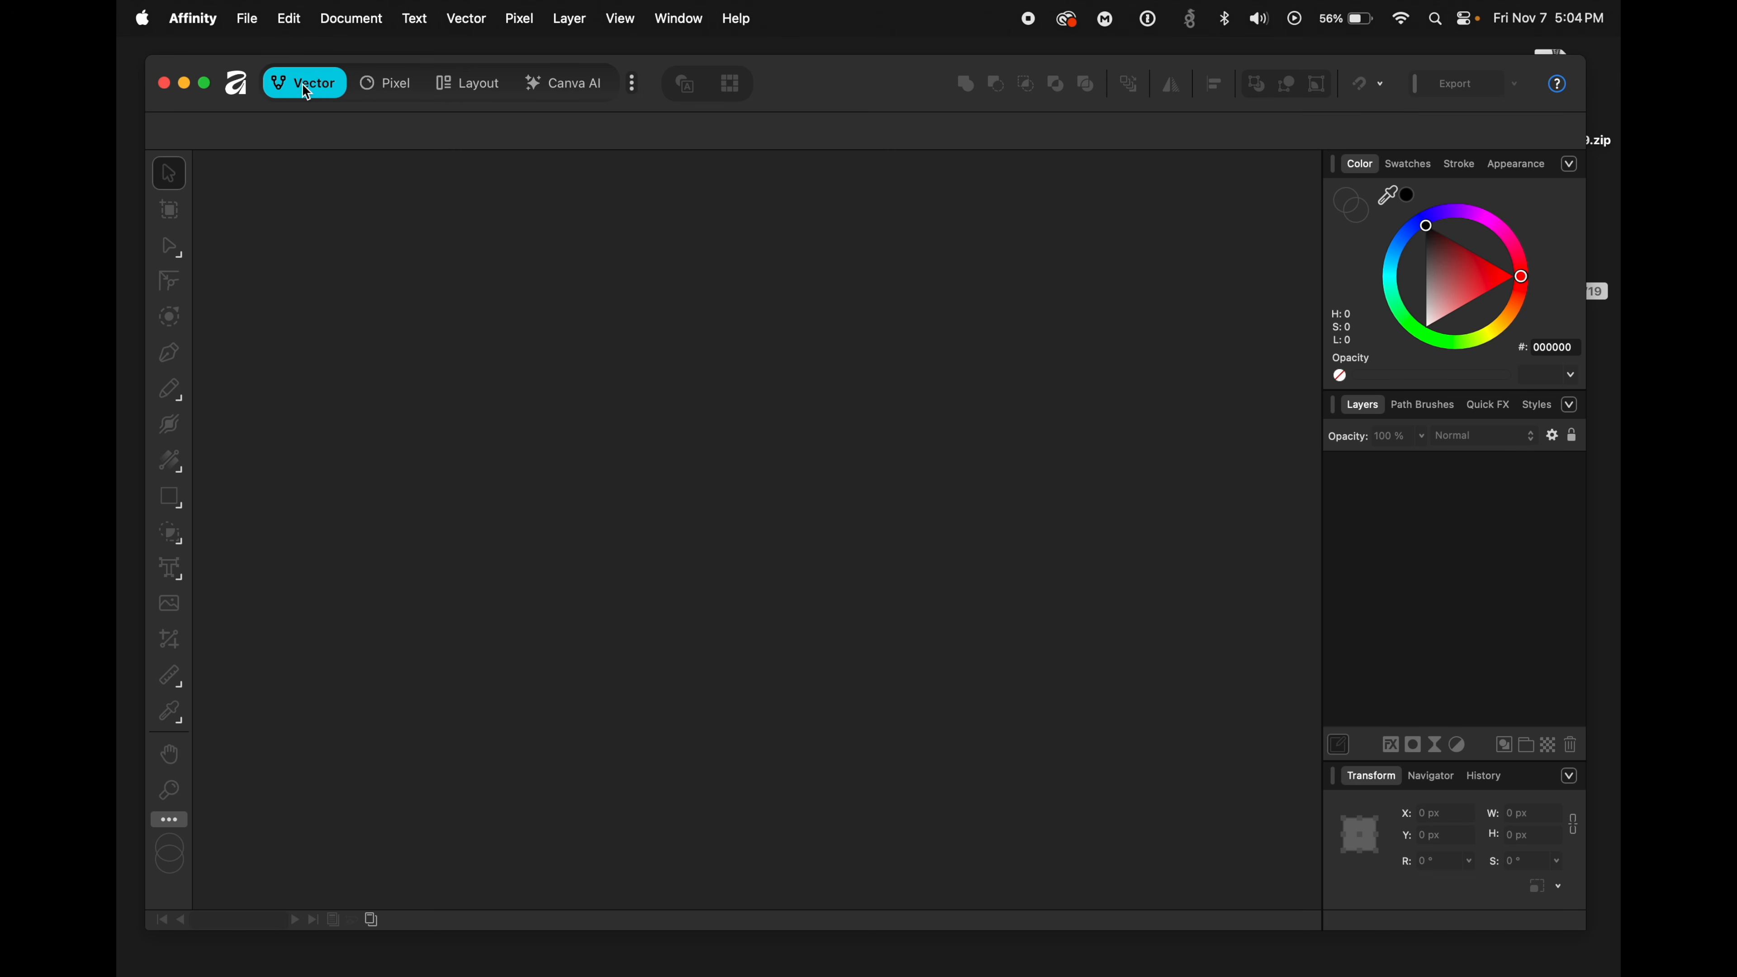
{"action": "left_click", "coordinate": [395, 88]}
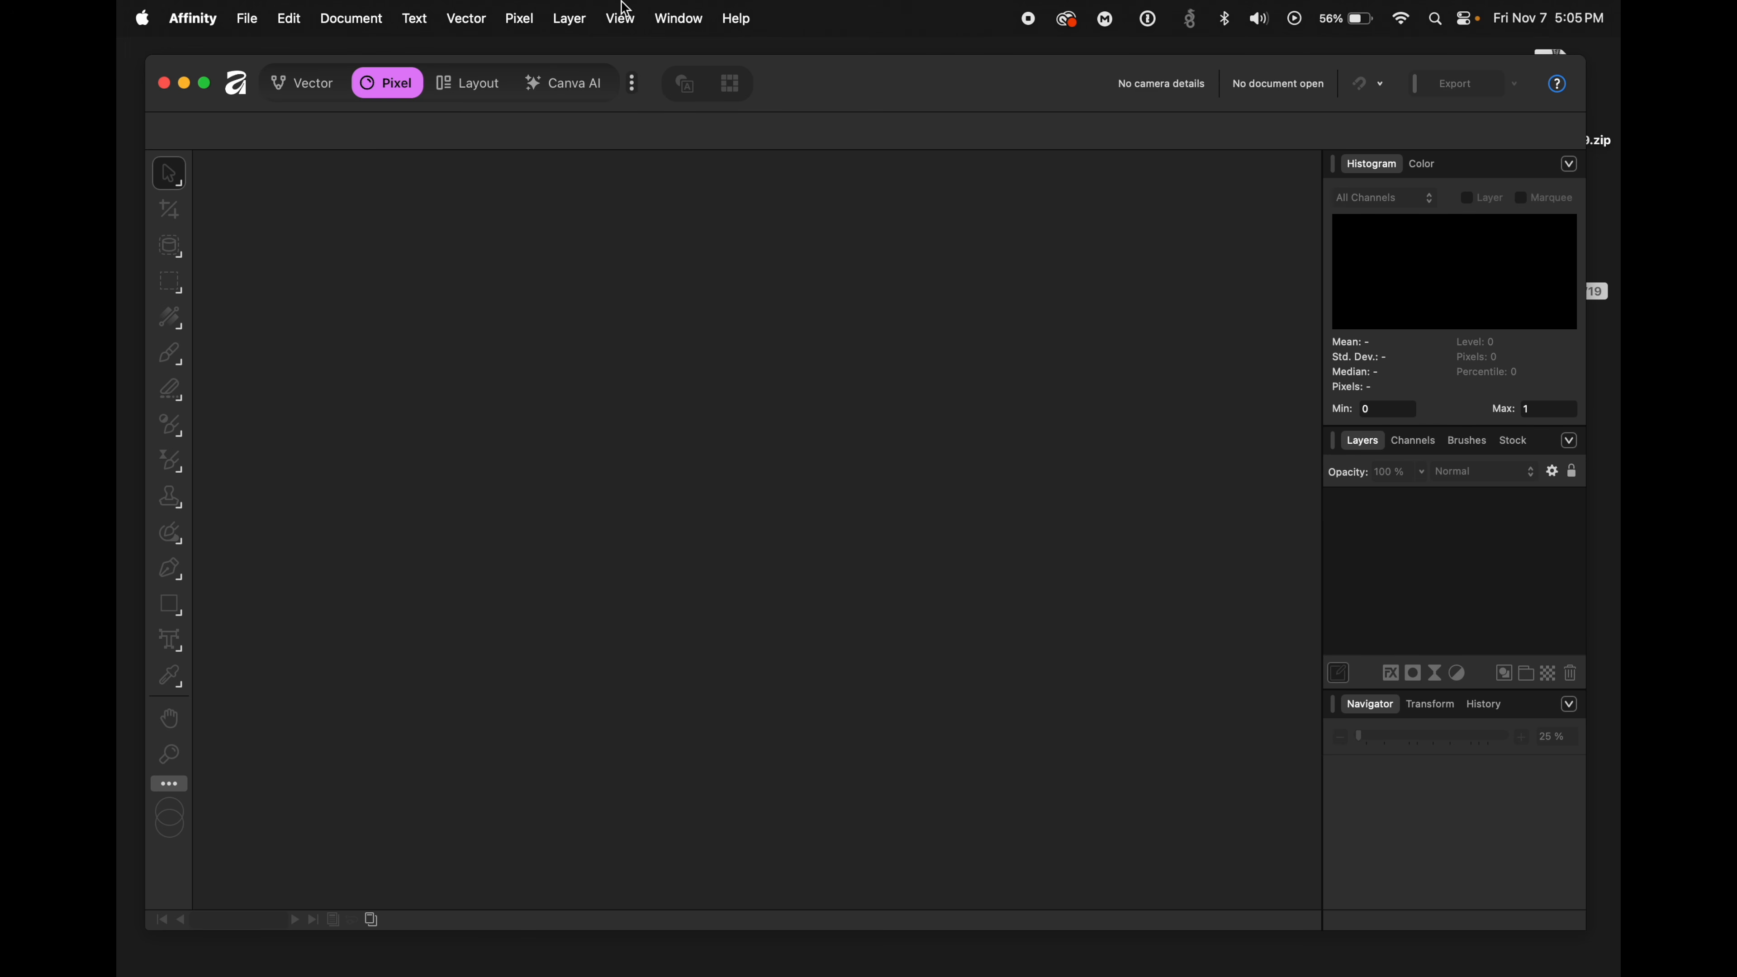
- Show the Library panel for pixel editing and check its options for importing macros
{"action": "left_click", "coordinate": [680, 15]}
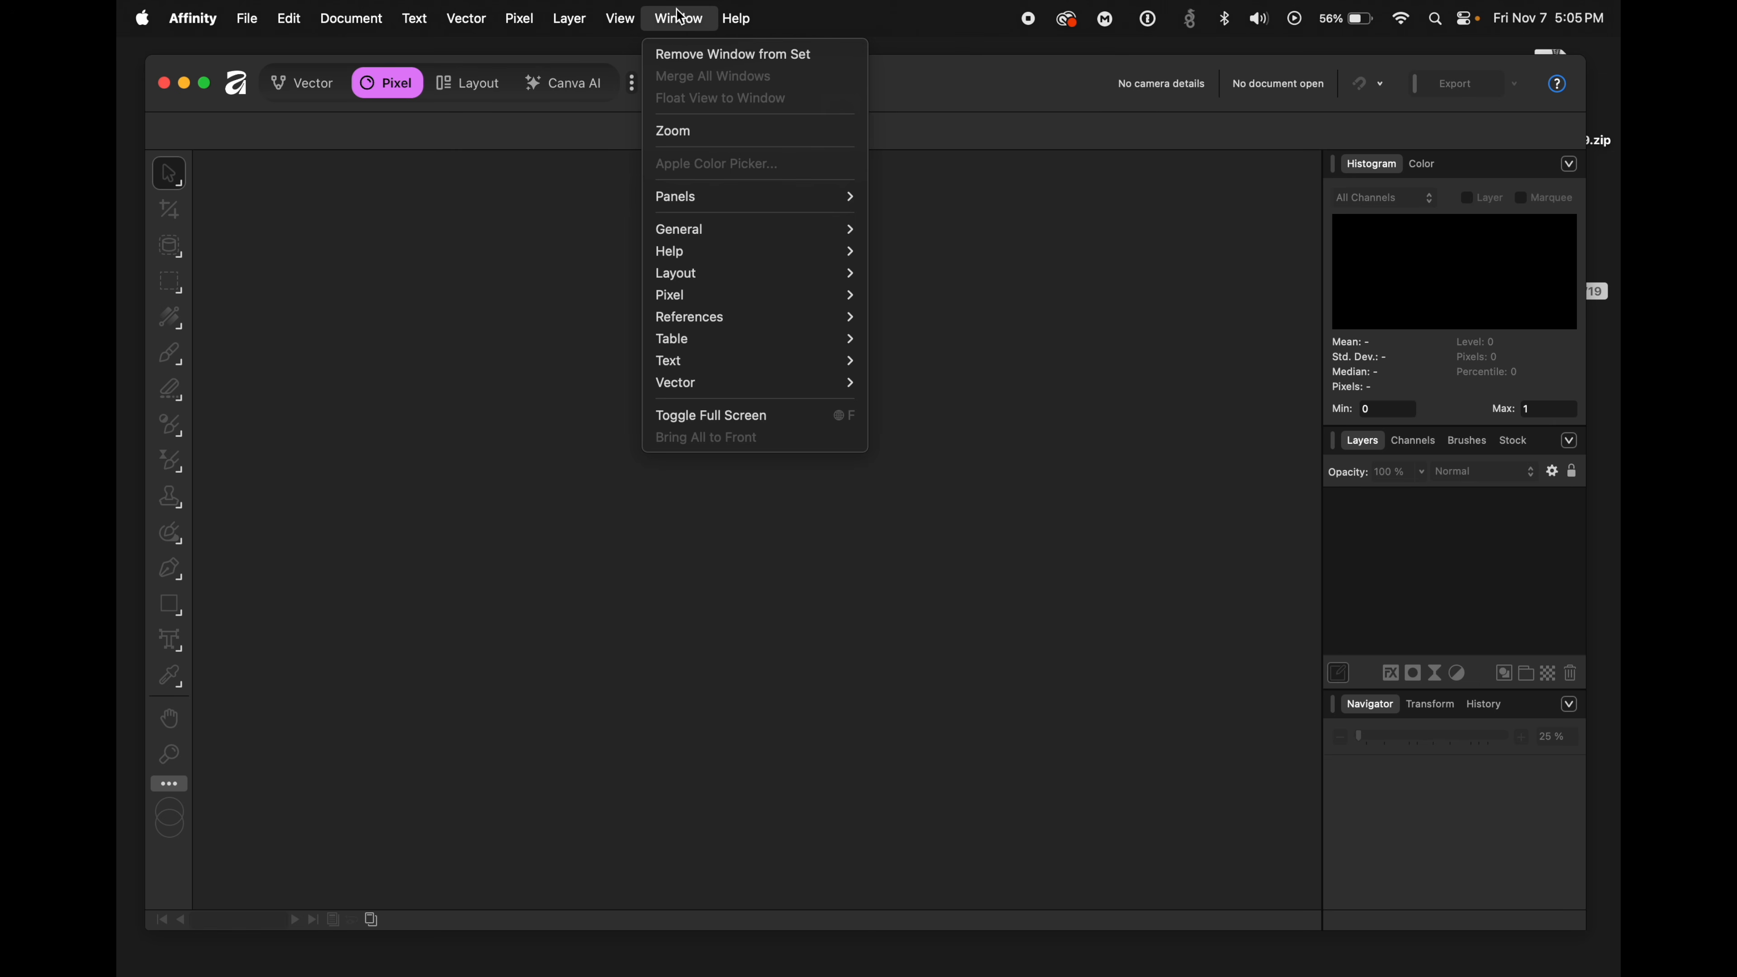
{"action": "mouse_move", "coordinate": [717, 303]}
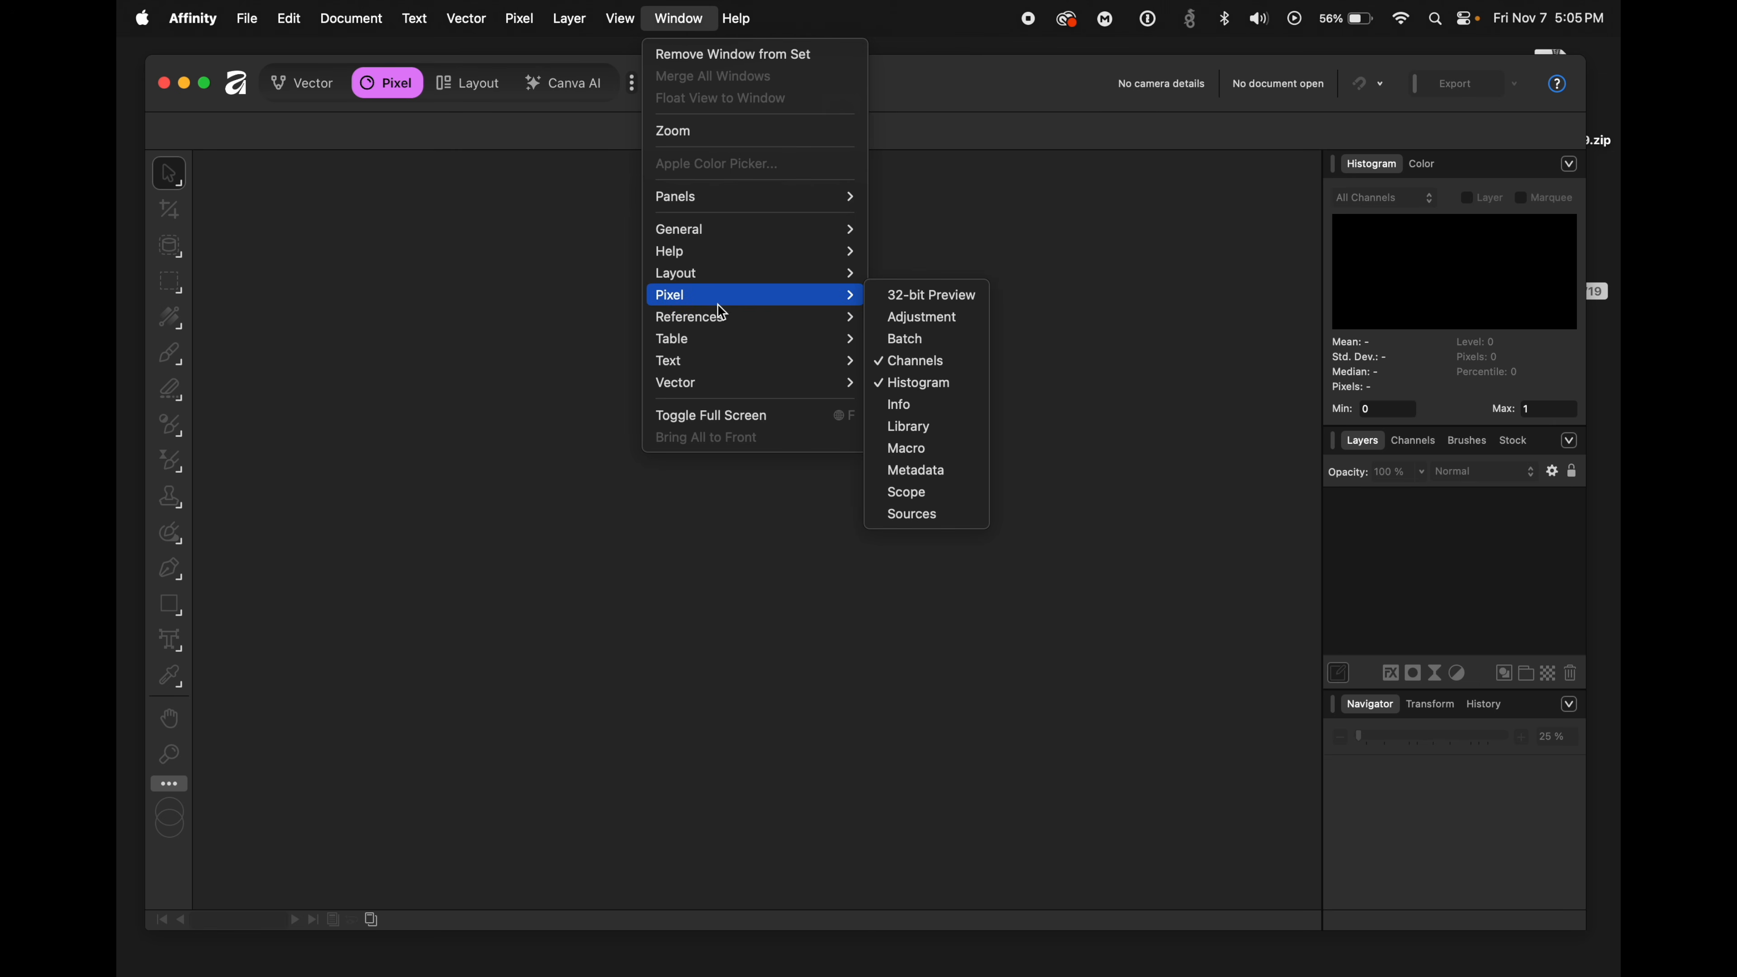
{"action": "left_click", "coordinate": [939, 442]}
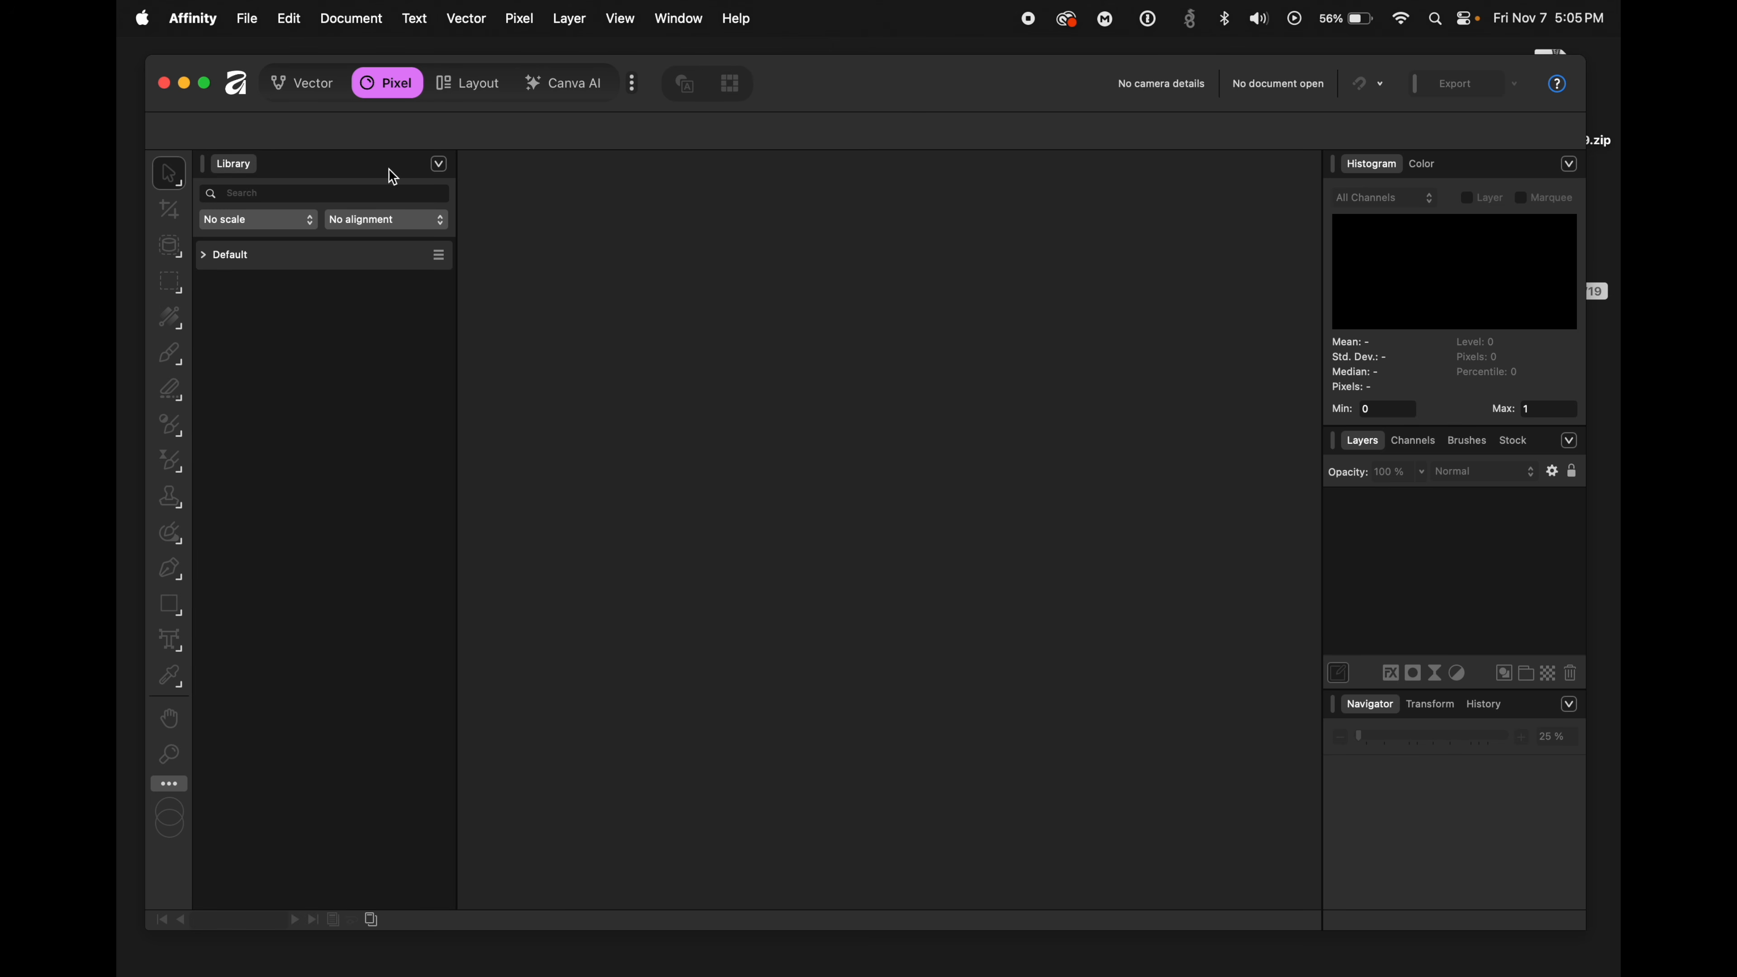
{"action": "left_click", "coordinate": [440, 165]}
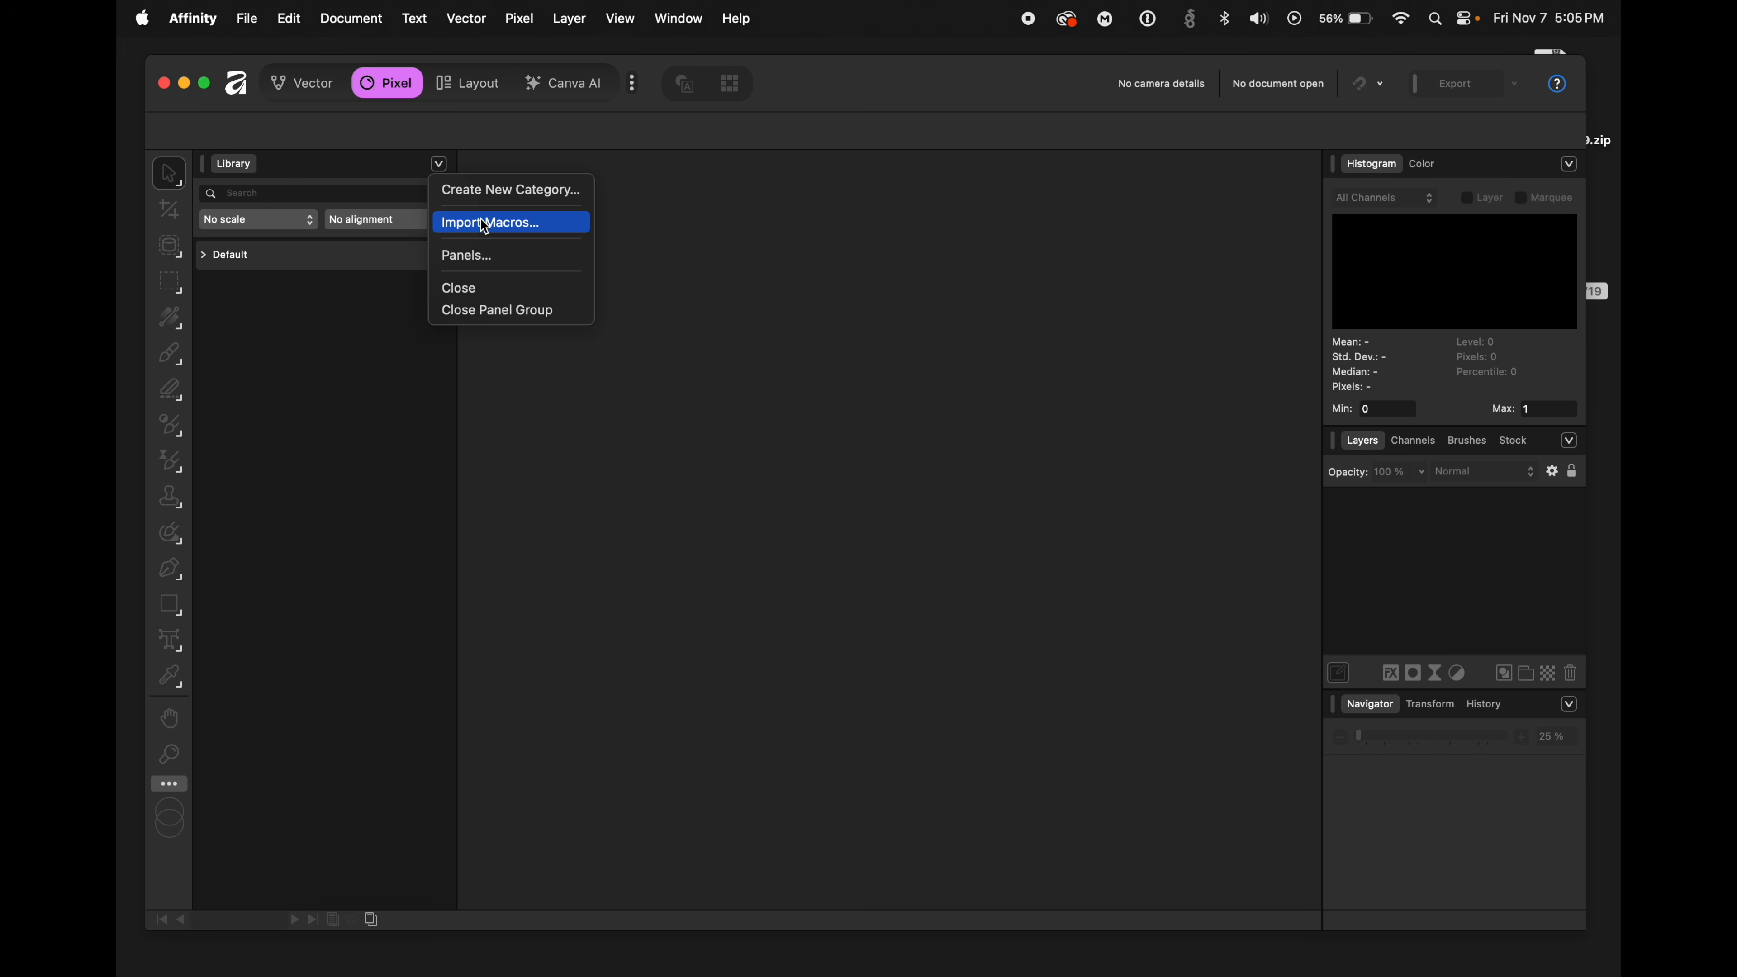
{"action": "left_click", "coordinate": [712, 283]}
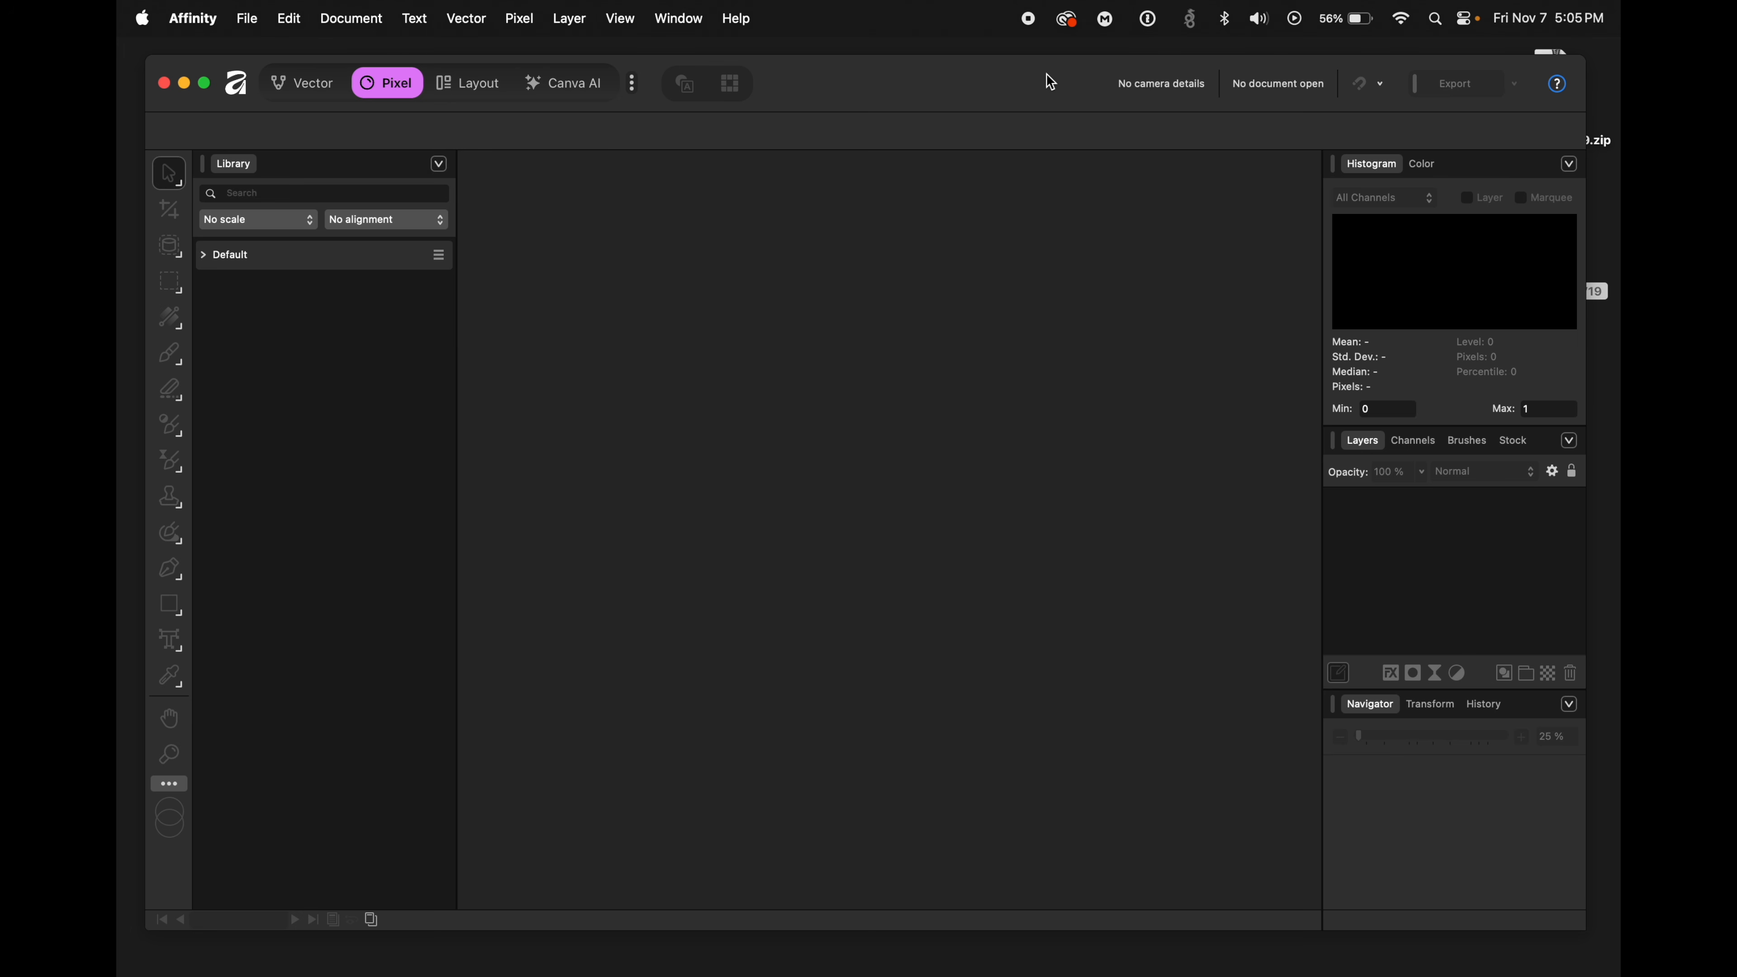
- Import the four JR - Astrophotography V19 .afmacros files (16-bit, 32-bit, Data Setups, Stretching) from the extracted desktop folder into Affinity
{"action": "left_click_drag", "start_coordinate": [1046, 73], "coordinate": [924, 69]}
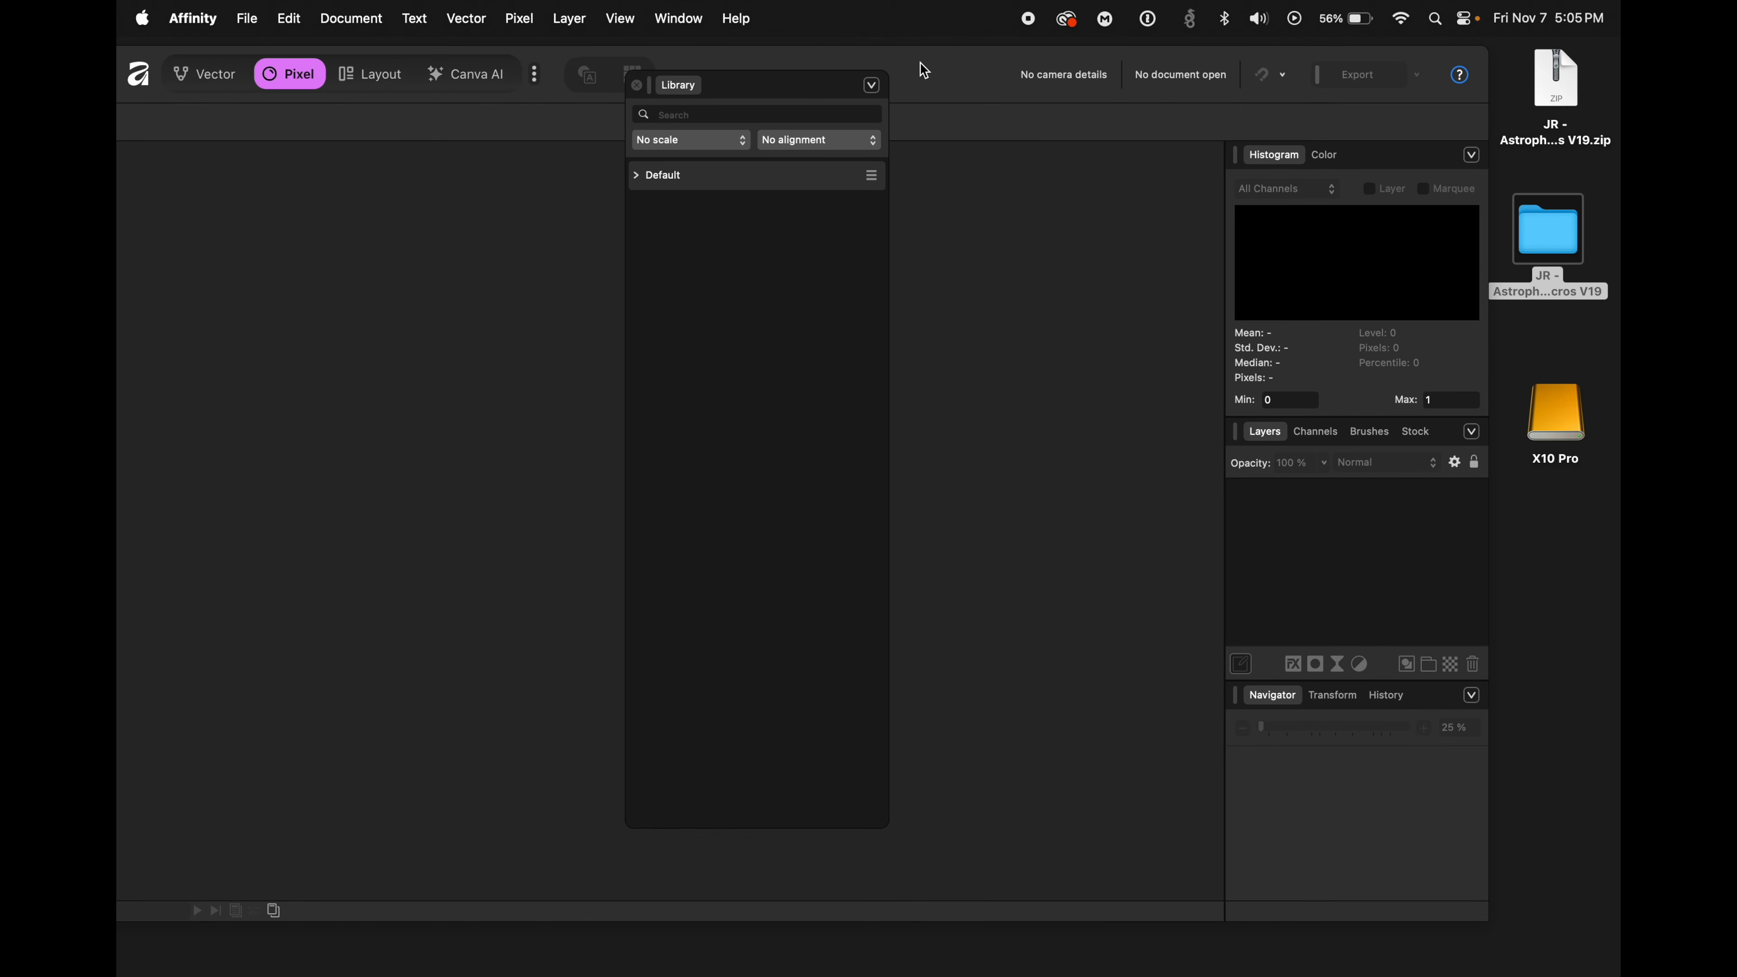
{"action": "double_click", "coordinate": [1563, 236]}
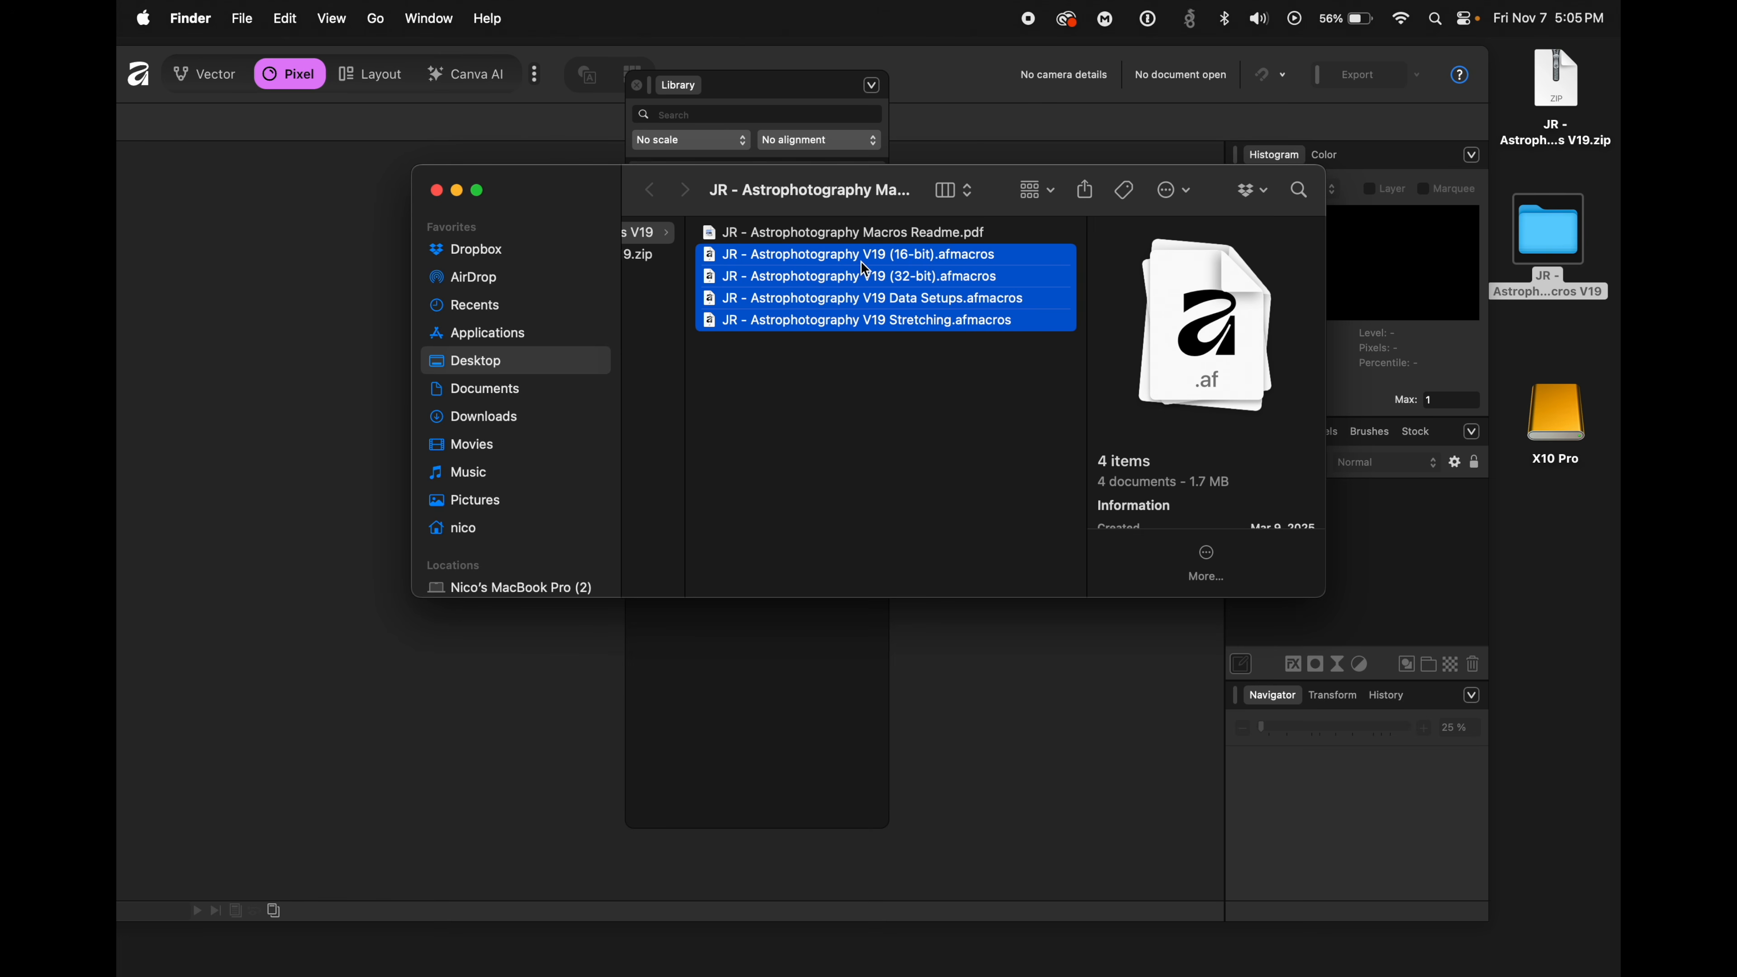
{"action": "left_click_drag", "start_coordinate": [859, 269], "coordinate": [281, 567]}
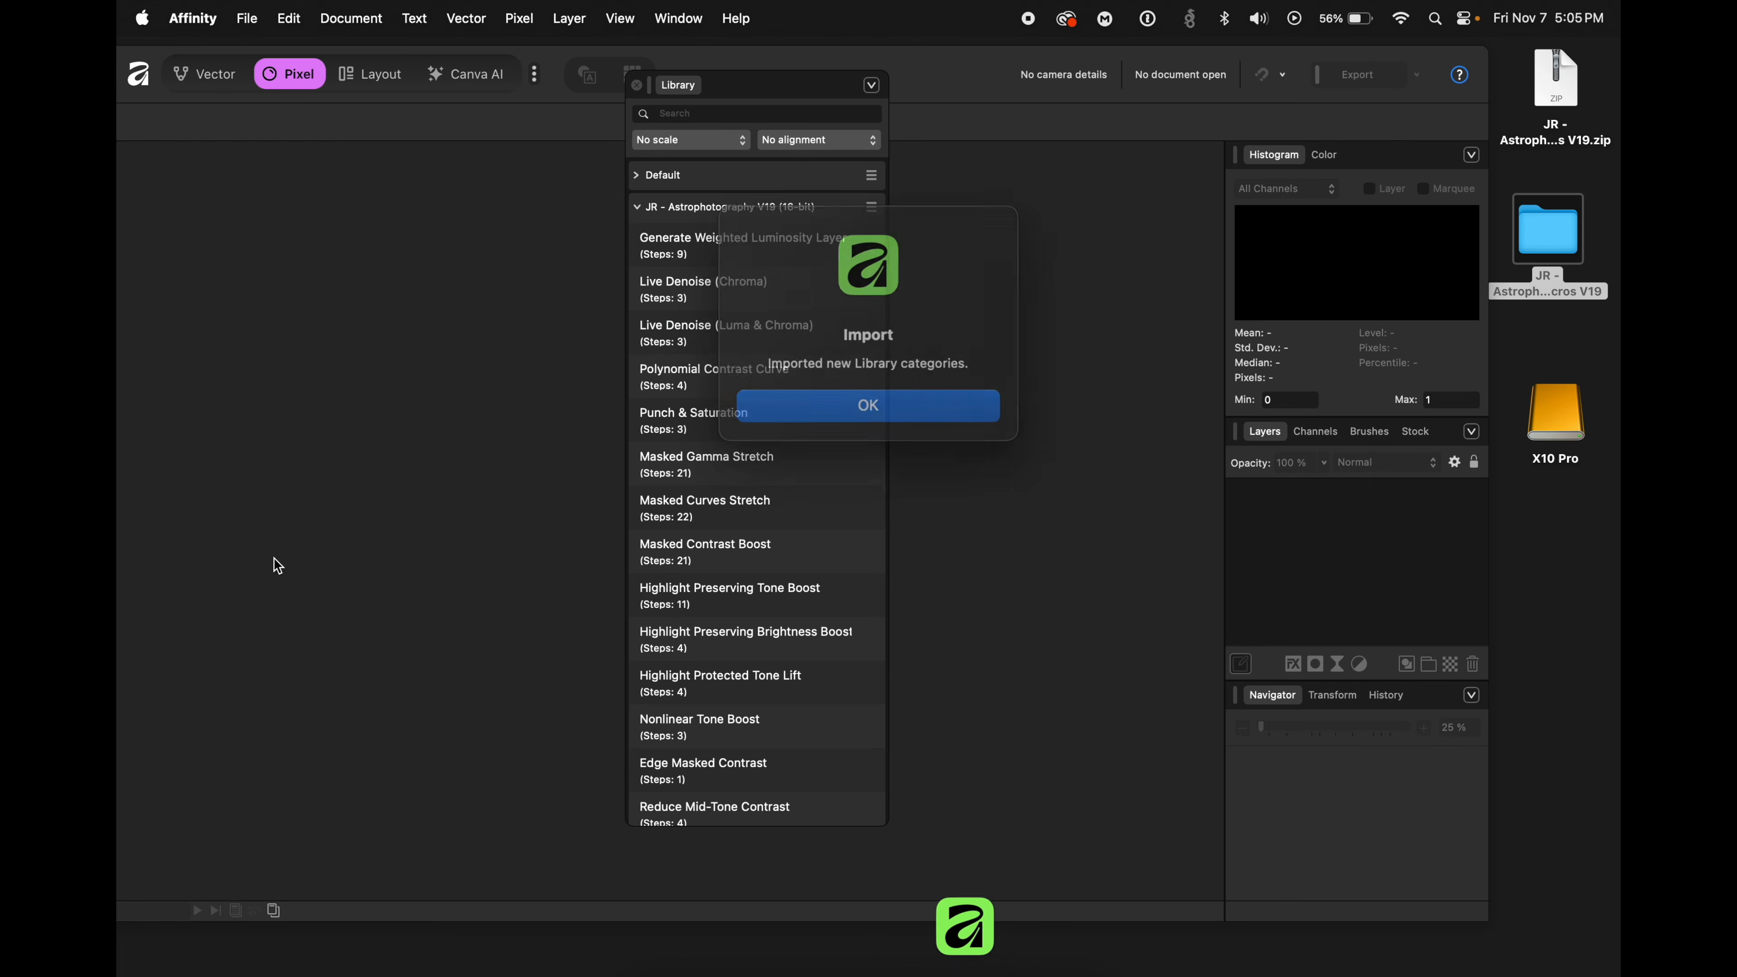
{"action": "left_click", "coordinate": [927, 395]}
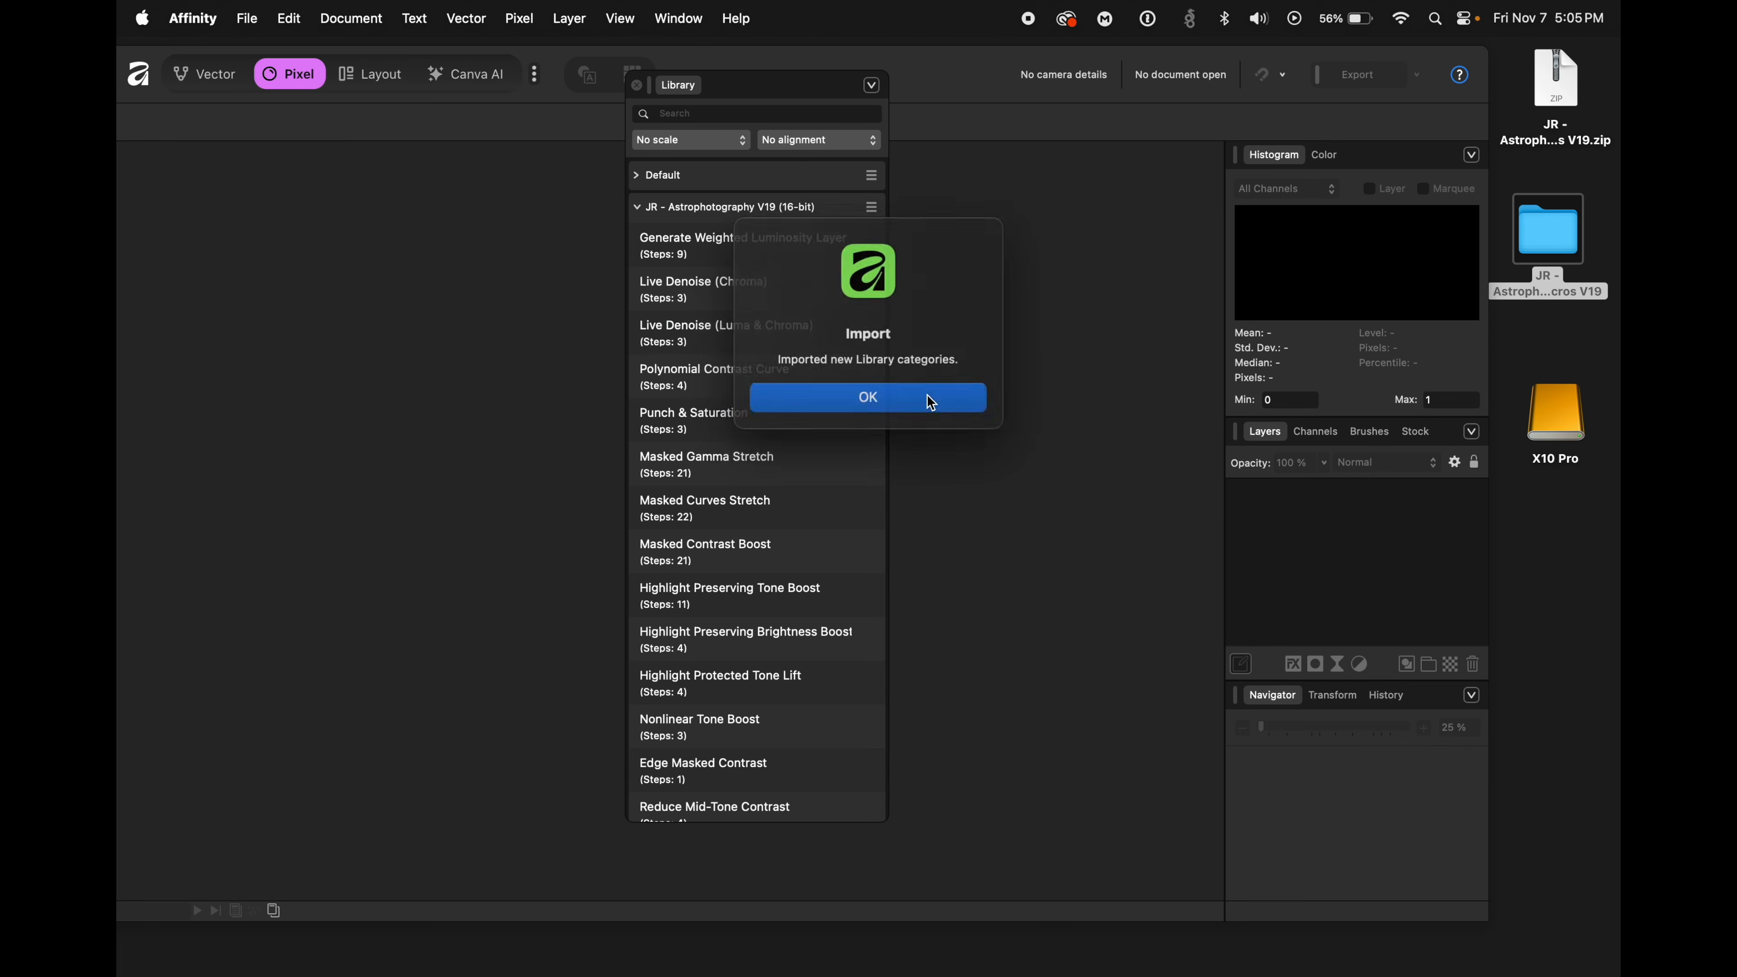
{"action": "left_click", "coordinate": [927, 394]}
{"action": "left_click", "coordinate": [931, 403]}
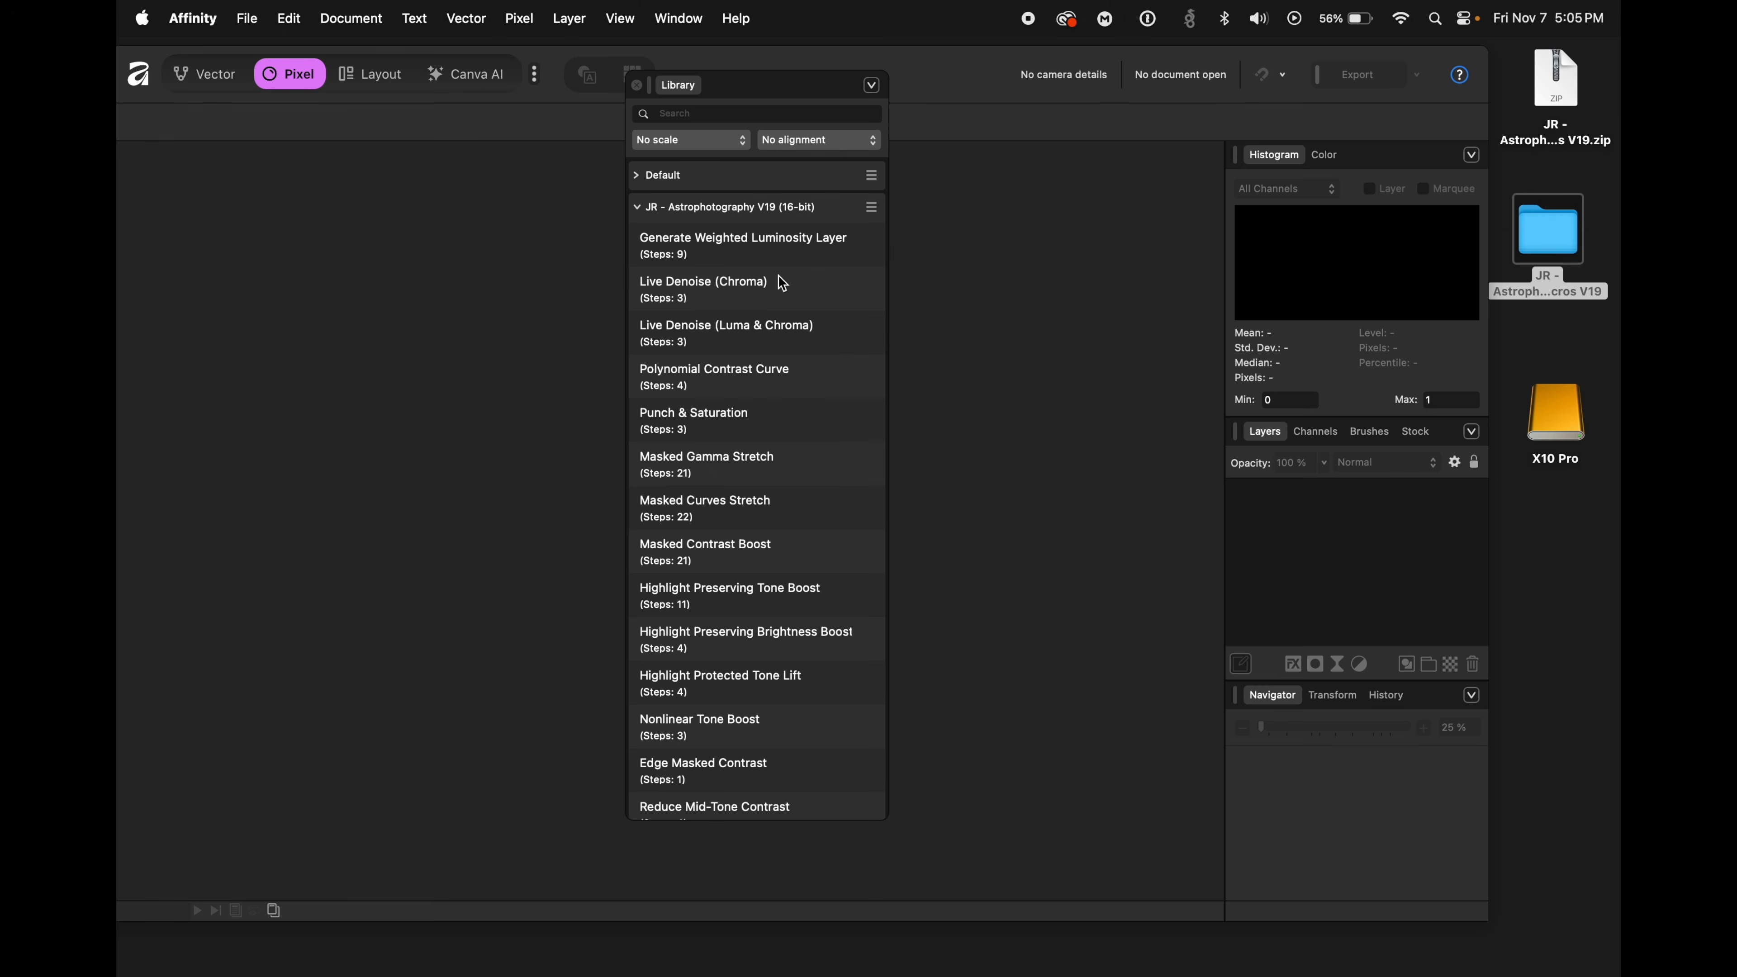
- Collapse all four imported JR - Astrophotography V19 categories in the Library, briefly viewing the 32-bit macros
{"action": "left_click", "coordinate": [640, 208]}
{"action": "left_click", "coordinate": [640, 239]}
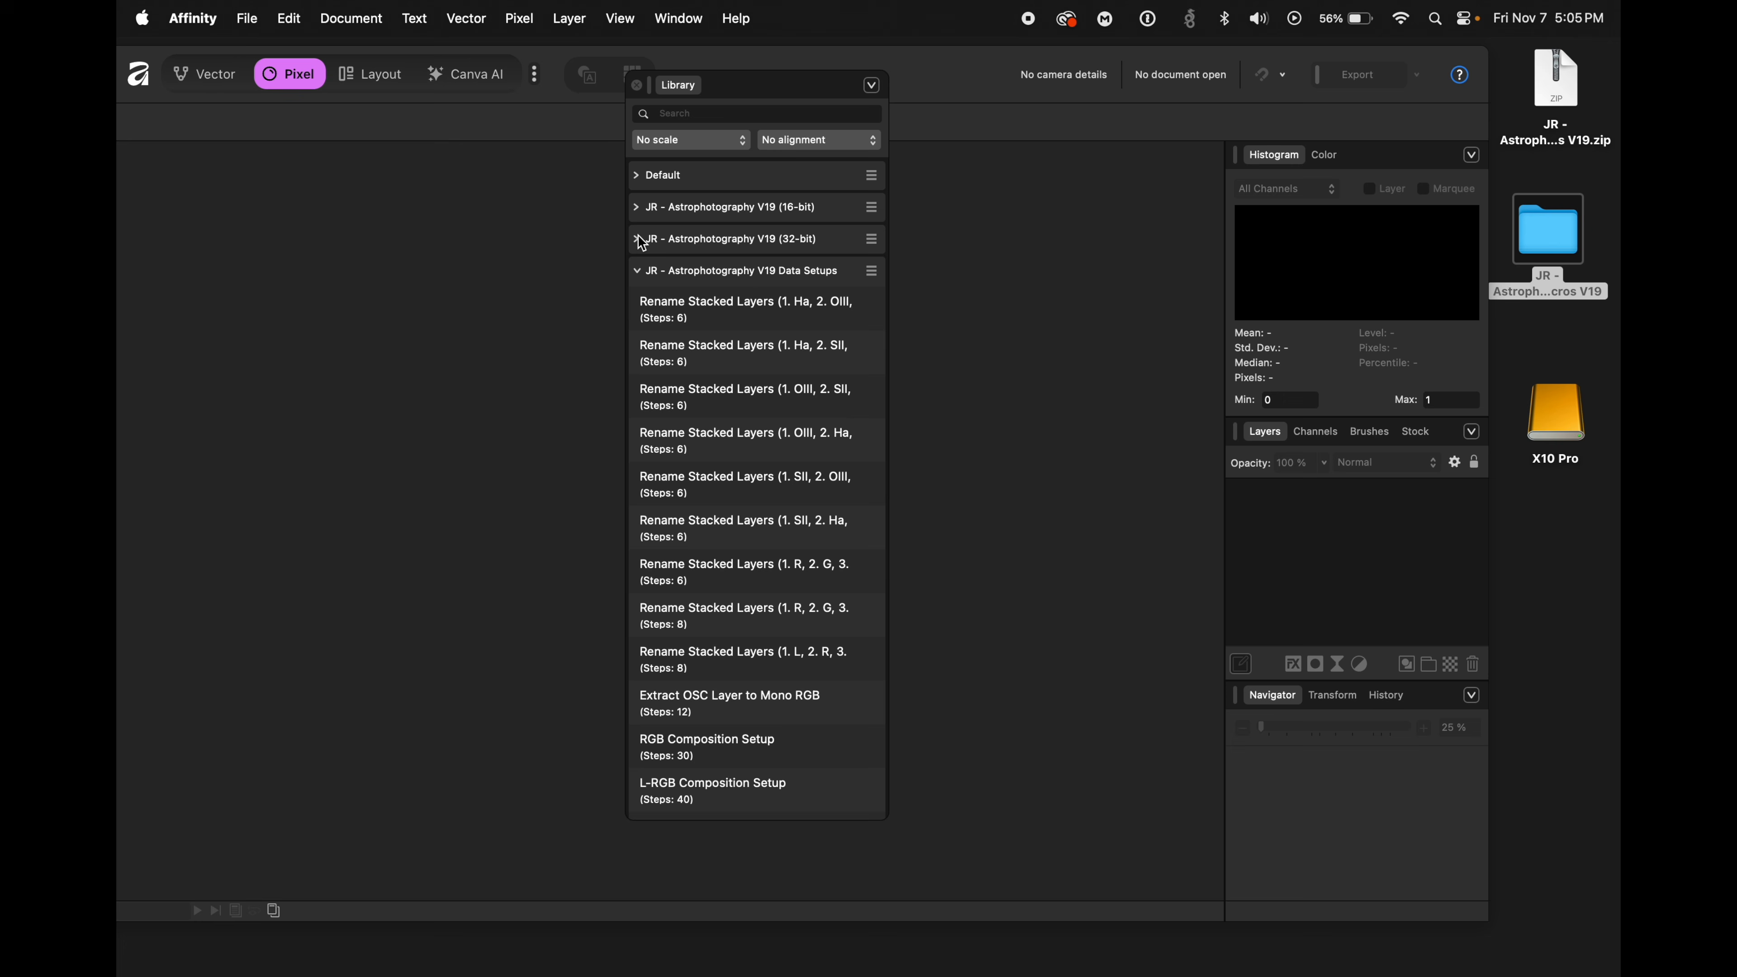
{"action": "left_click", "coordinate": [640, 275]}
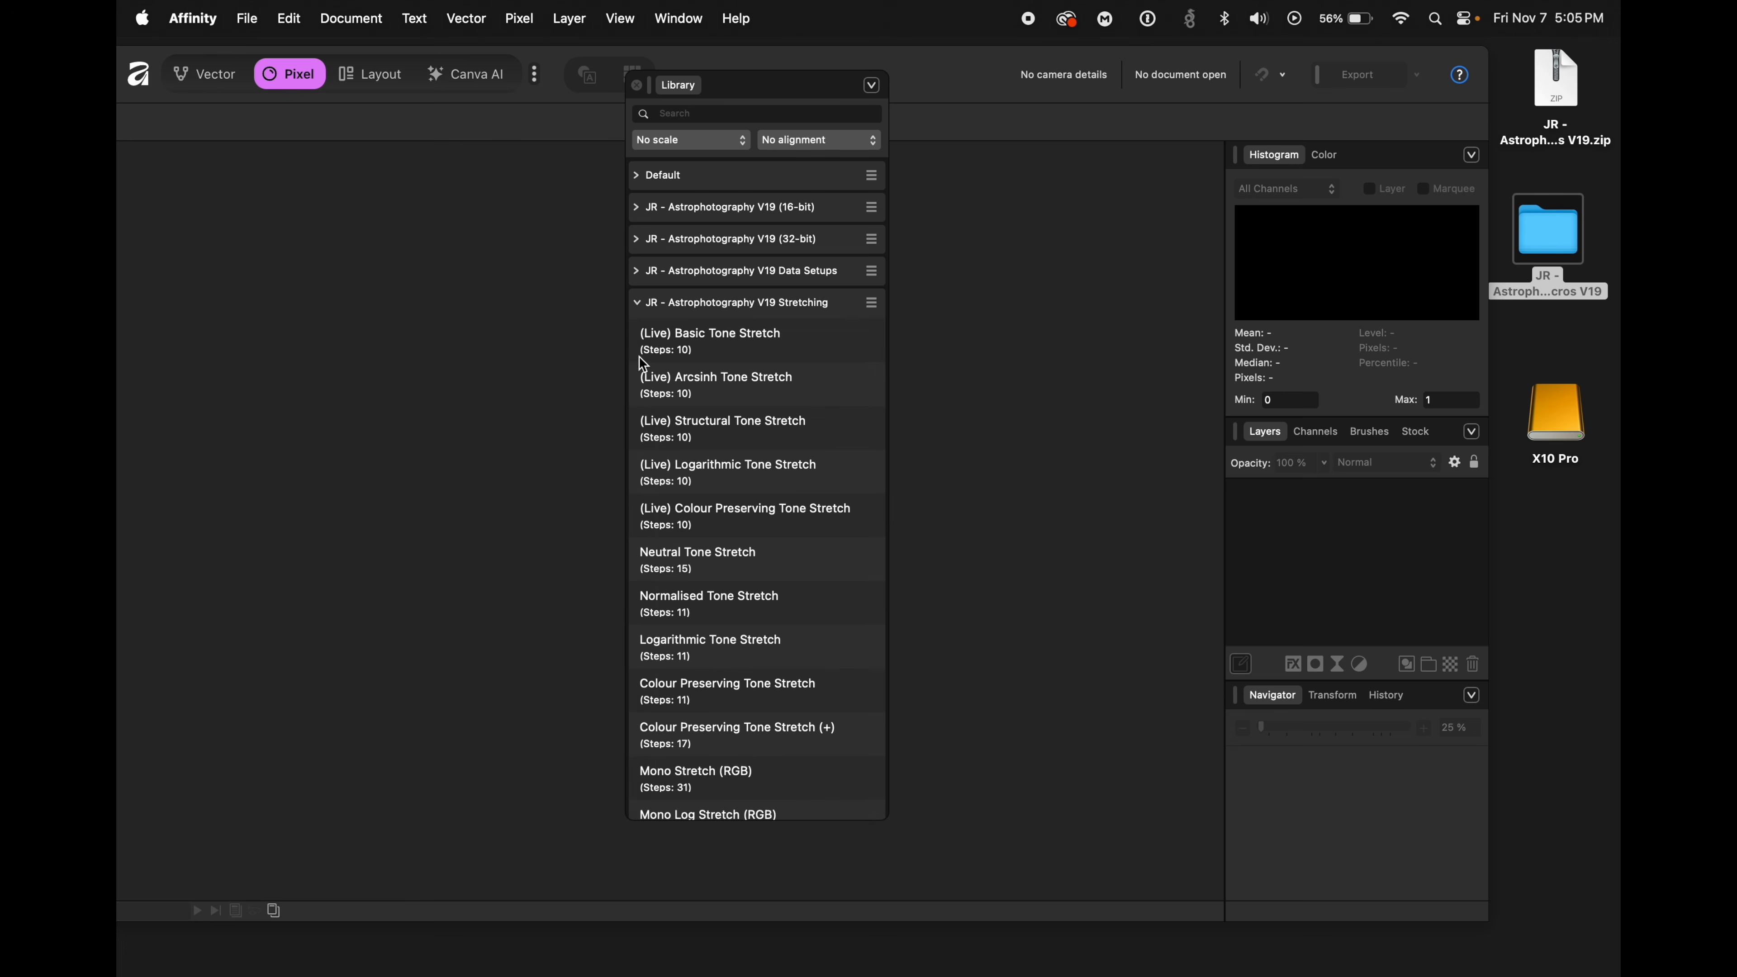
{"action": "left_click", "coordinate": [638, 305]}
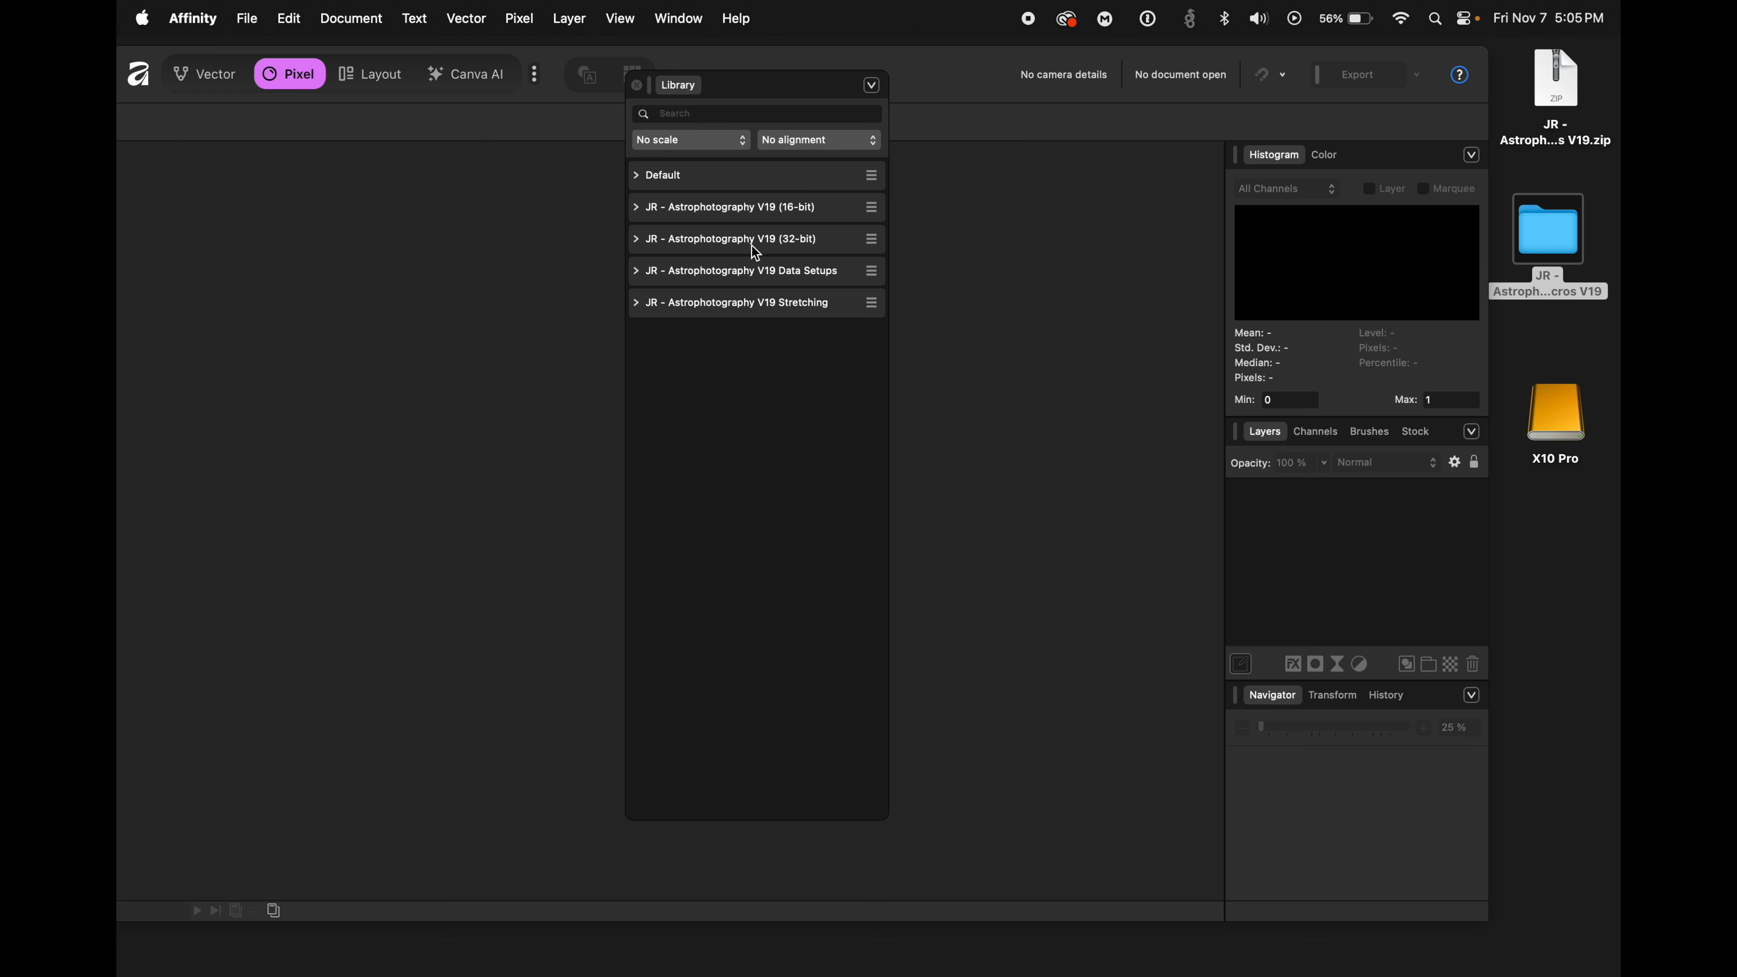
{"action": "left_click", "coordinate": [638, 240]}
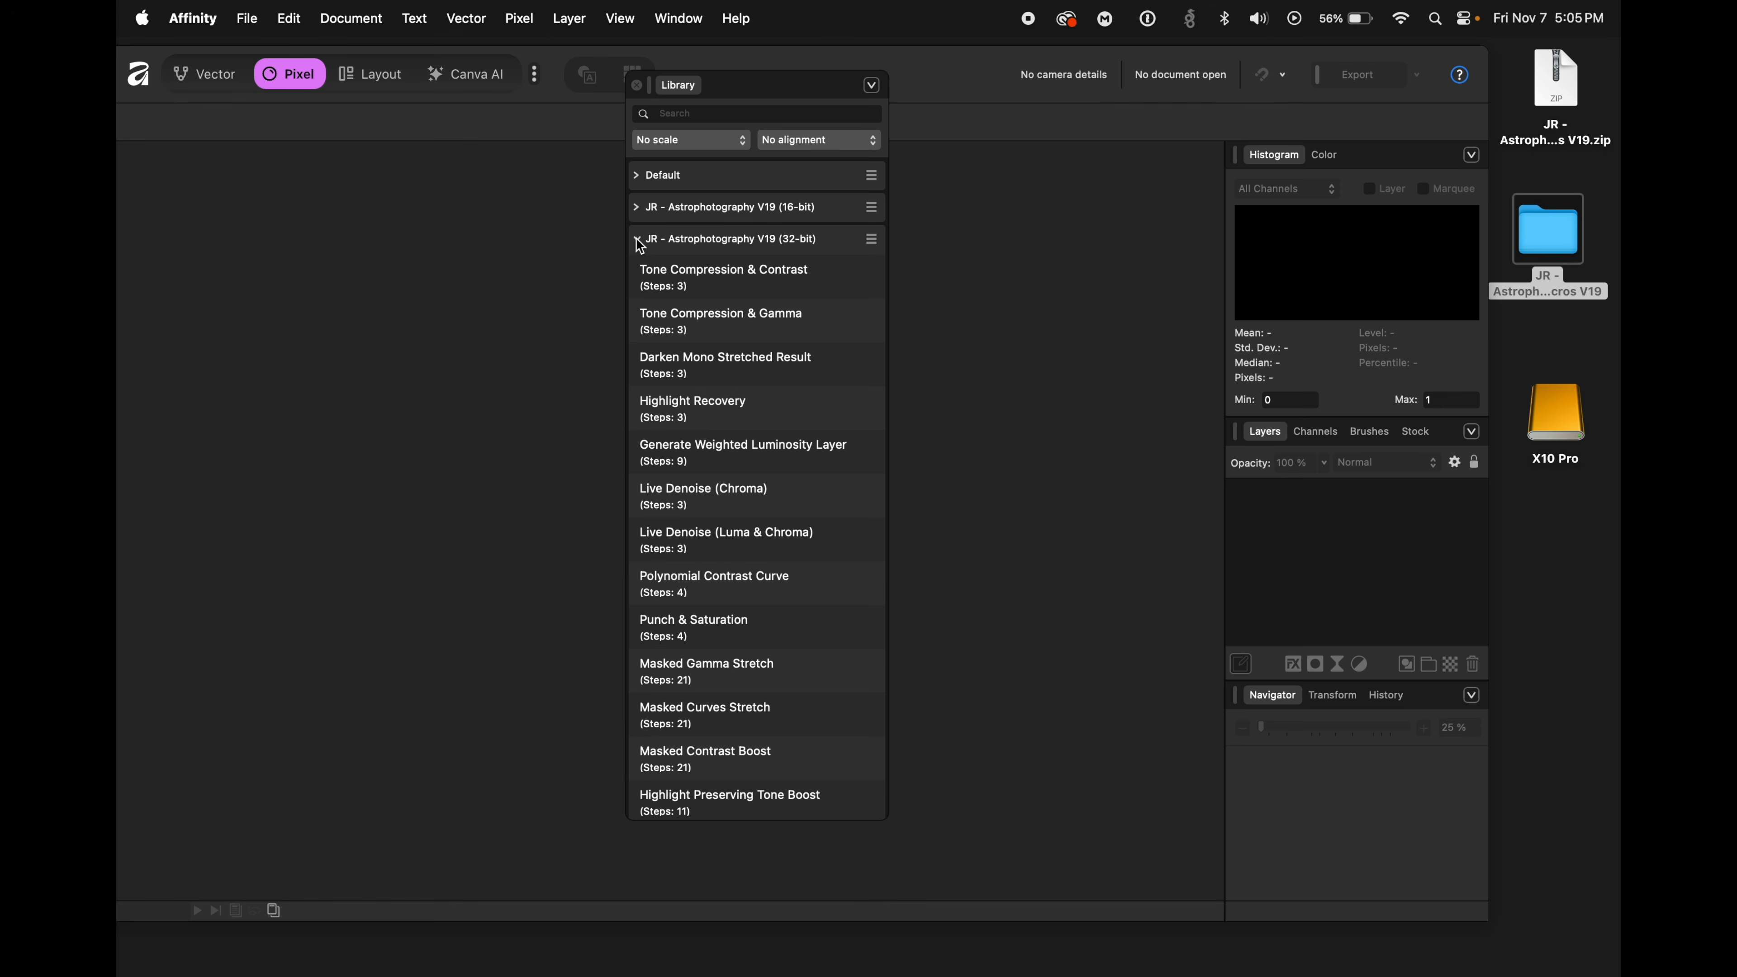
{"action": "left_click", "coordinate": [637, 241]}
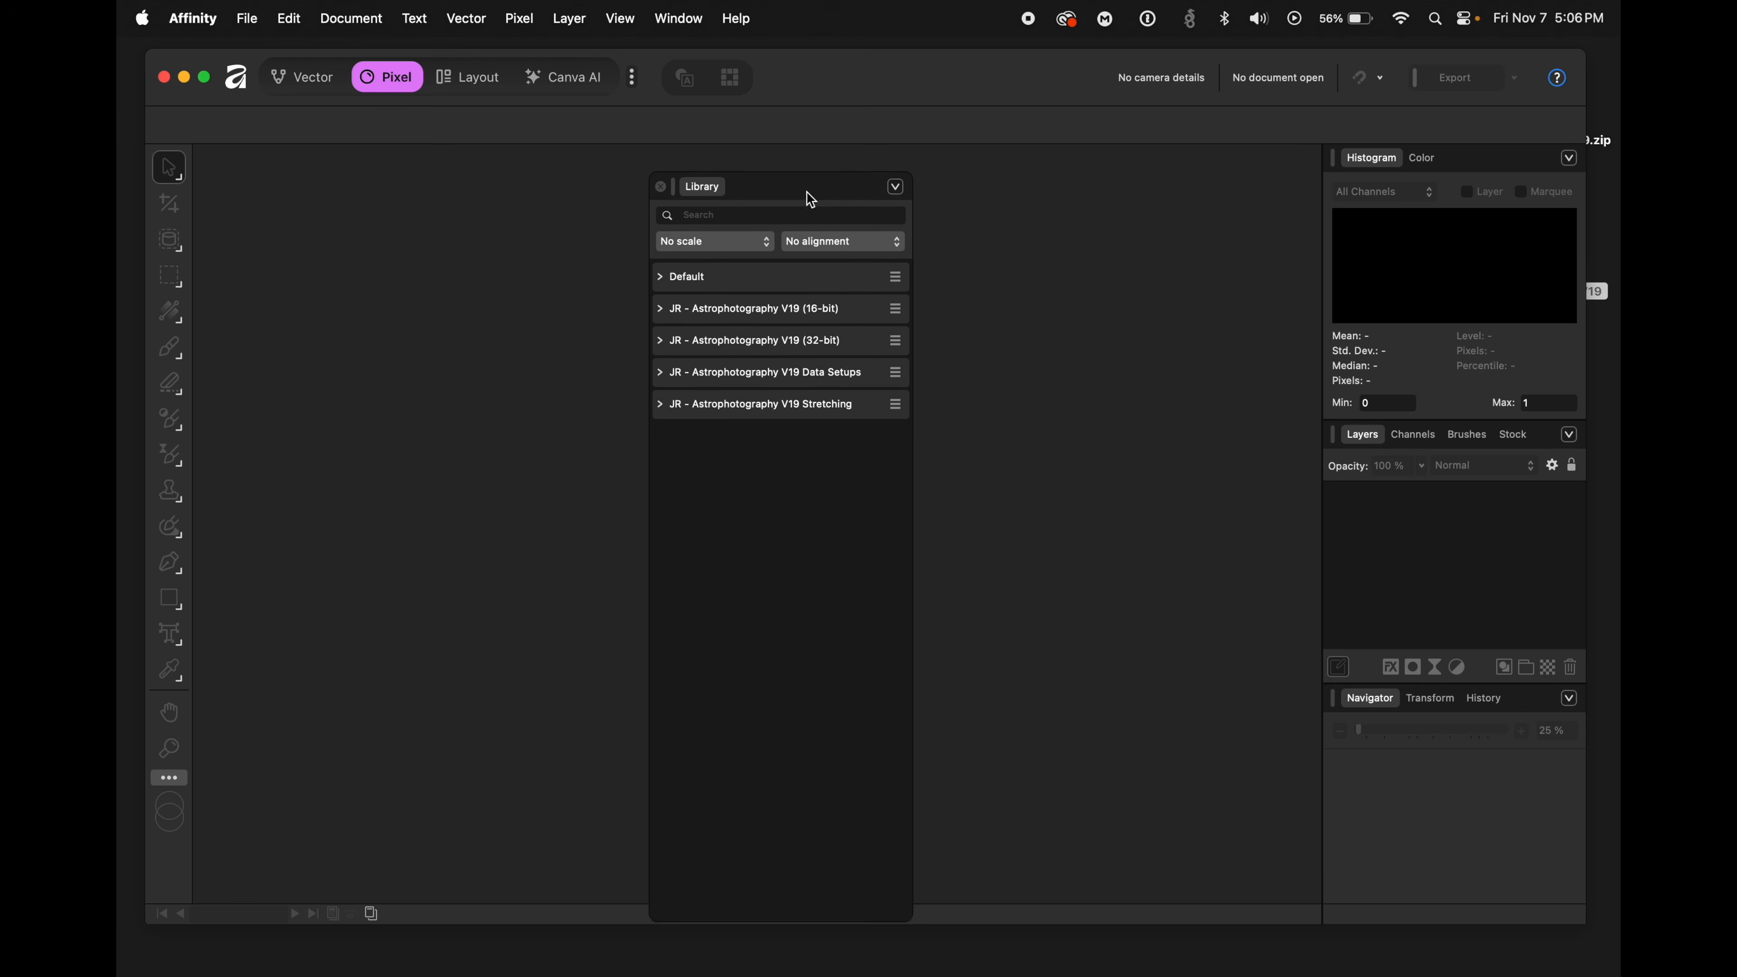
- Dock the floating Library panel into the group with Navigator, Transform and History, and bring it to the front
{"action": "mouse_move", "coordinate": [807, 191]}
{"action": "left_mouse_down"}
{"action": "mouse_move", "coordinate": [846, 174]}
{"action": "mouse_move", "coordinate": [825, 221]}
{"action": "left_mouse_up"}
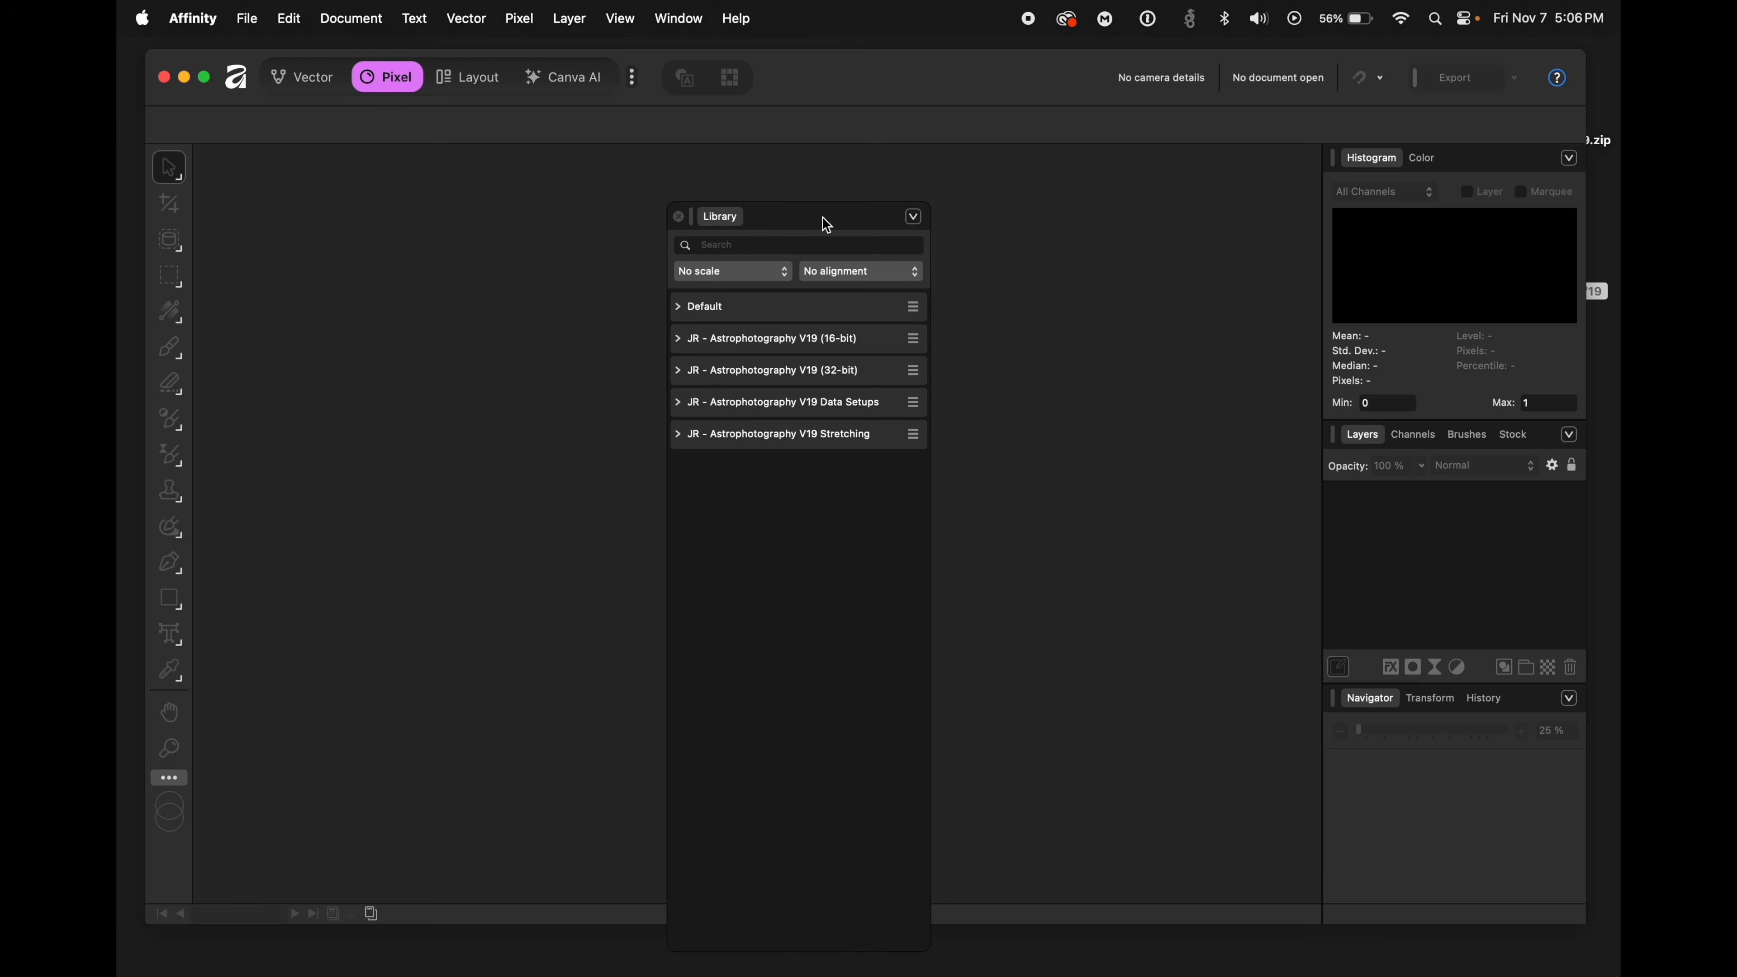
{"action": "mouse_move", "coordinate": [987, 66]}
{"action": "left_mouse_down"}
{"action": "mouse_move", "coordinate": [1012, 103]}
{"action": "mouse_move", "coordinate": [1023, 74]}
{"action": "mouse_move", "coordinate": [1005, 91]}
{"action": "left_mouse_up"}
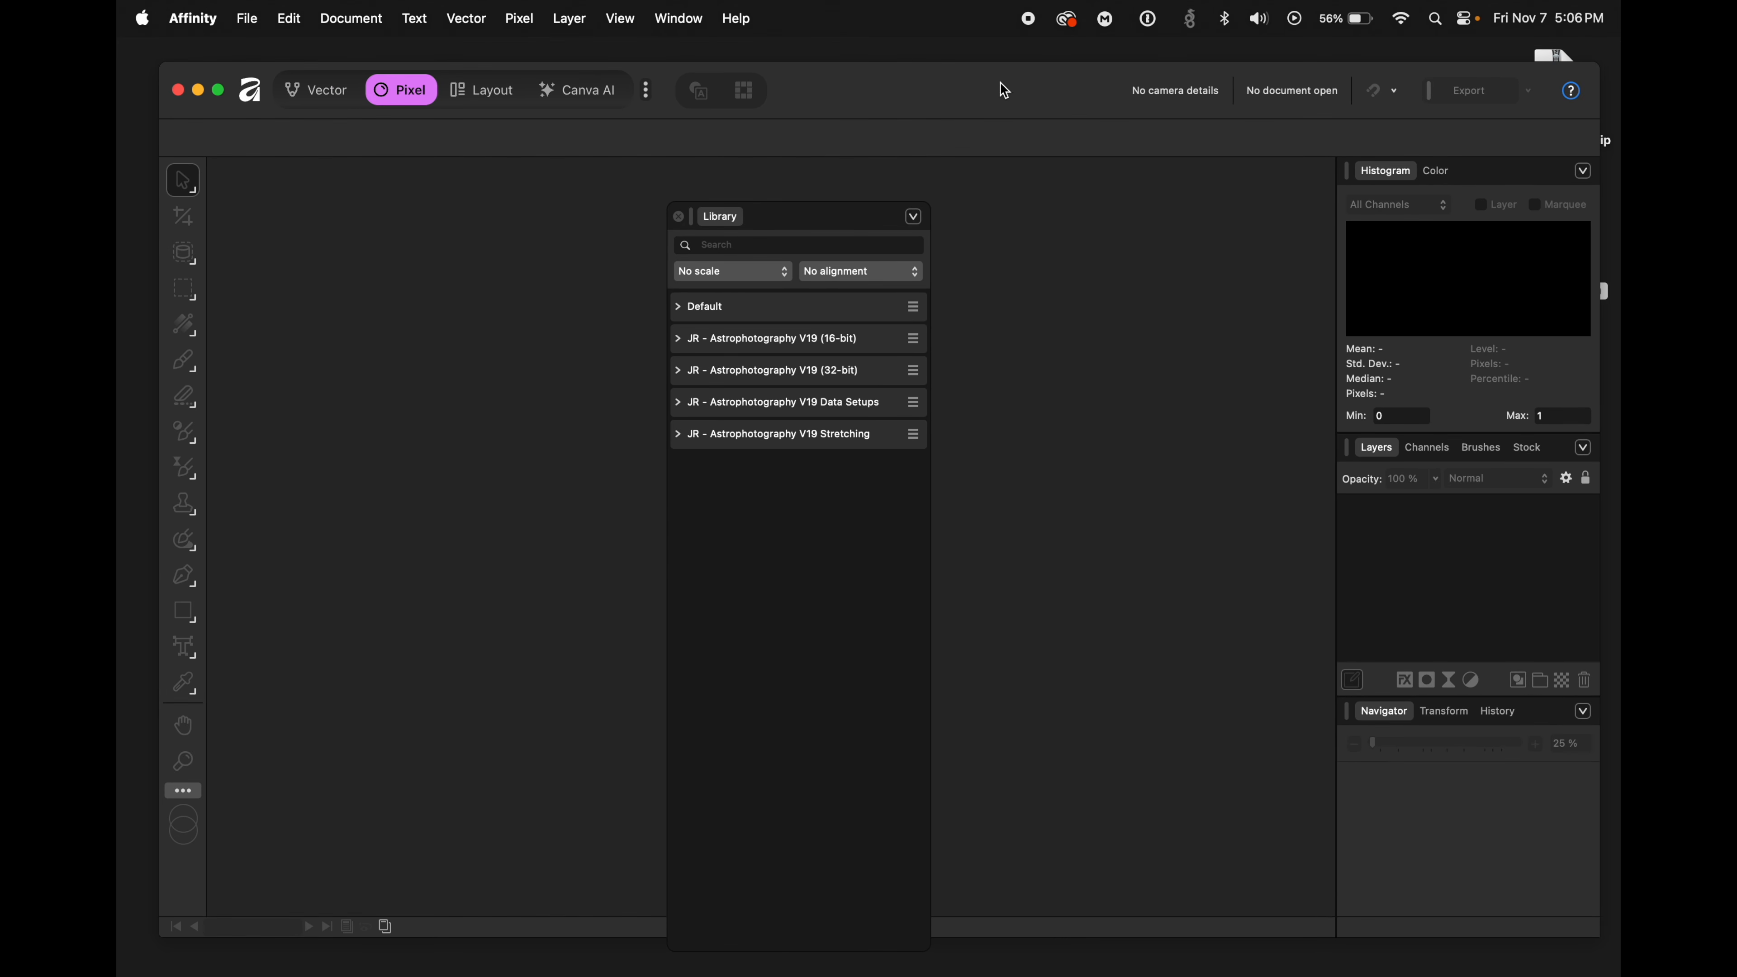
{"action": "left_click_drag", "start_coordinate": [805, 221], "coordinate": [743, 289]}
{"action": "left_click_drag", "start_coordinate": [303, 188], "coordinate": [1410, 717]}
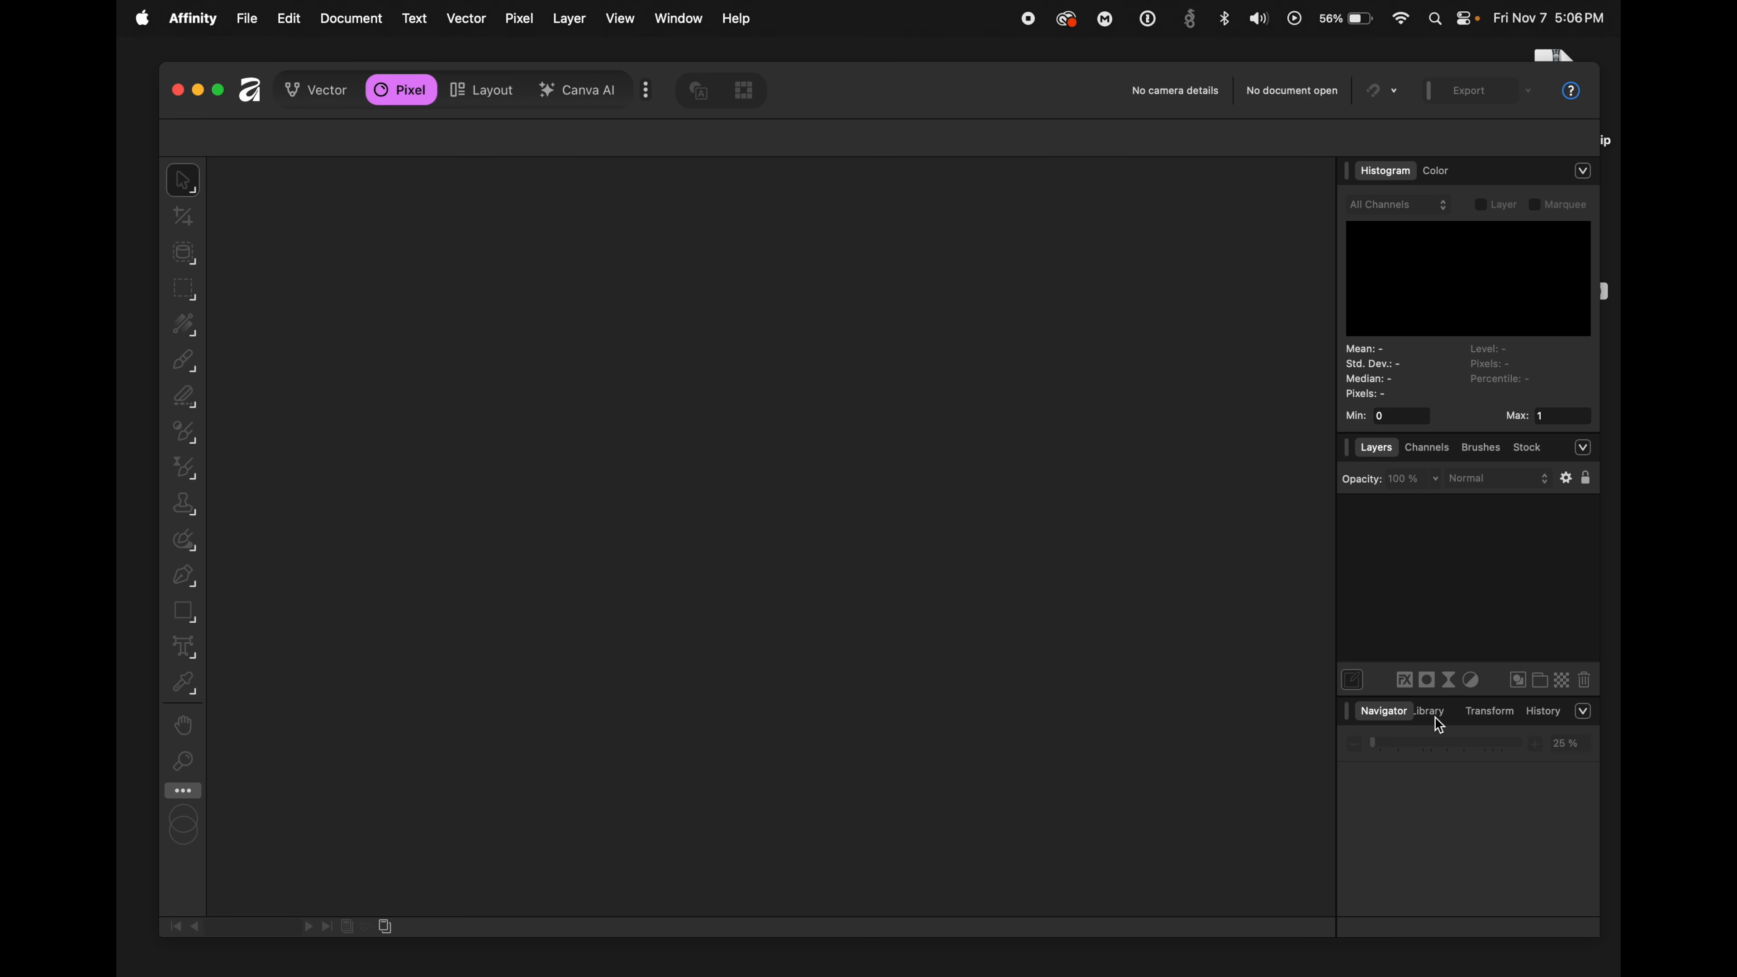
{"action": "left_click", "coordinate": [1443, 718]}
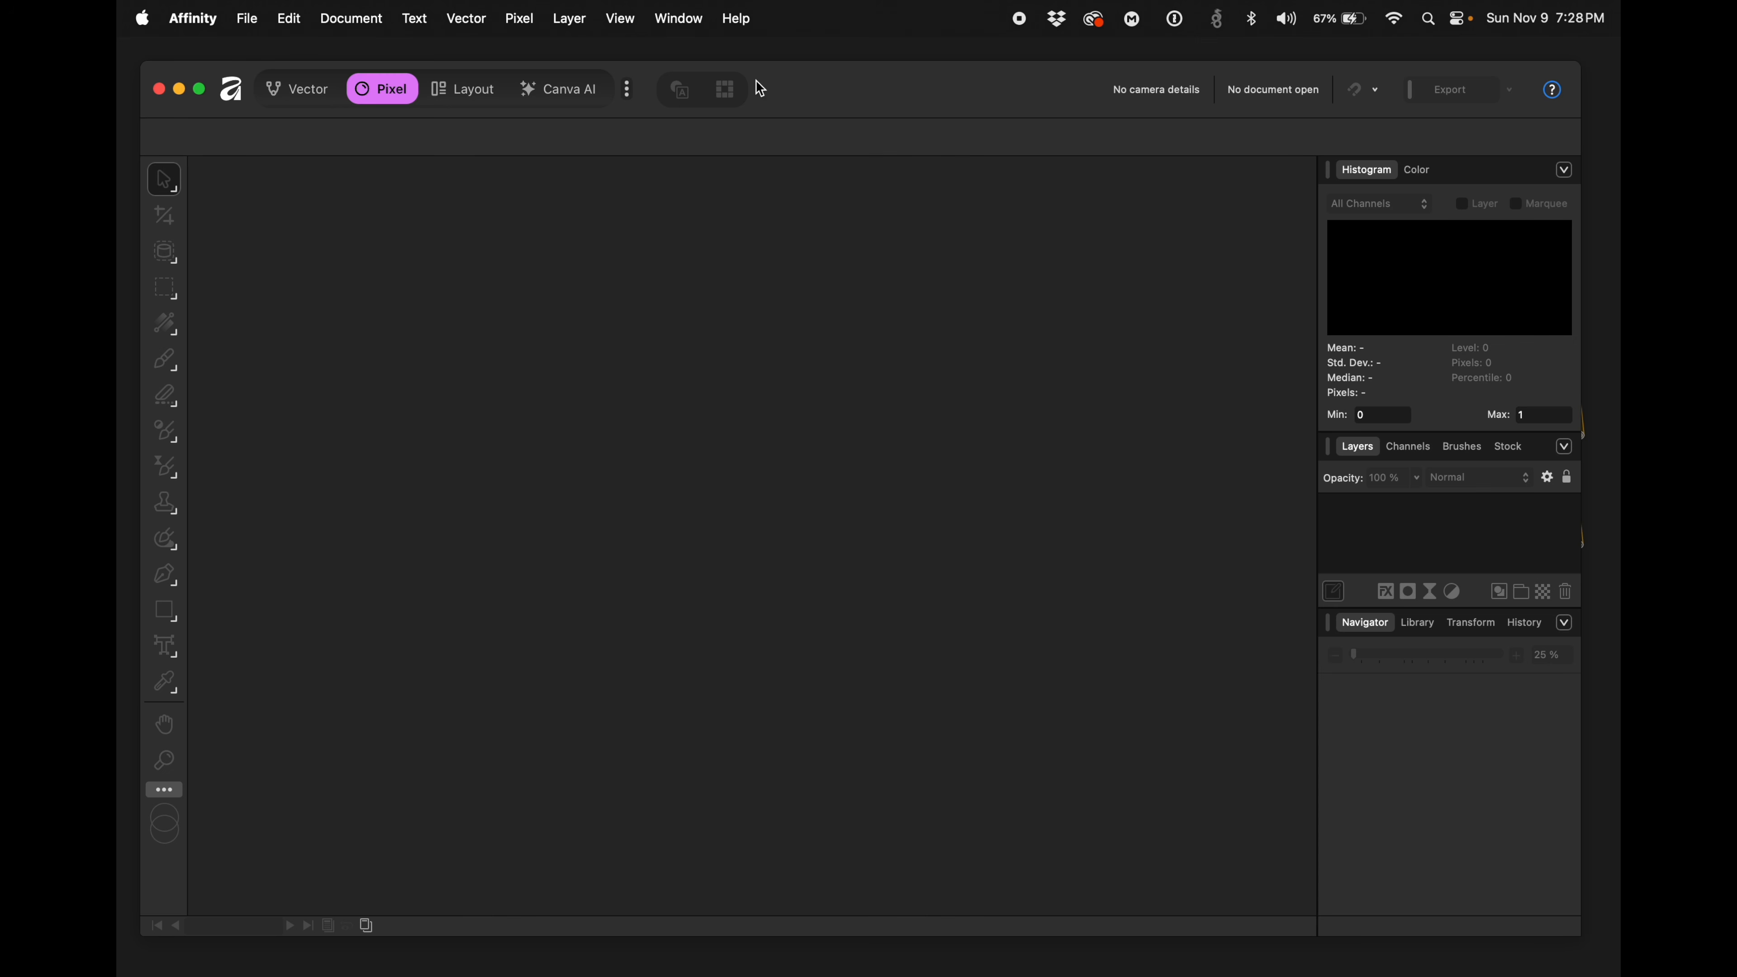
- Open the M42 folder on the desktop and examine the files in its Bias and Lights subfolders
{"action": "left_click", "coordinate": [247, 18]}
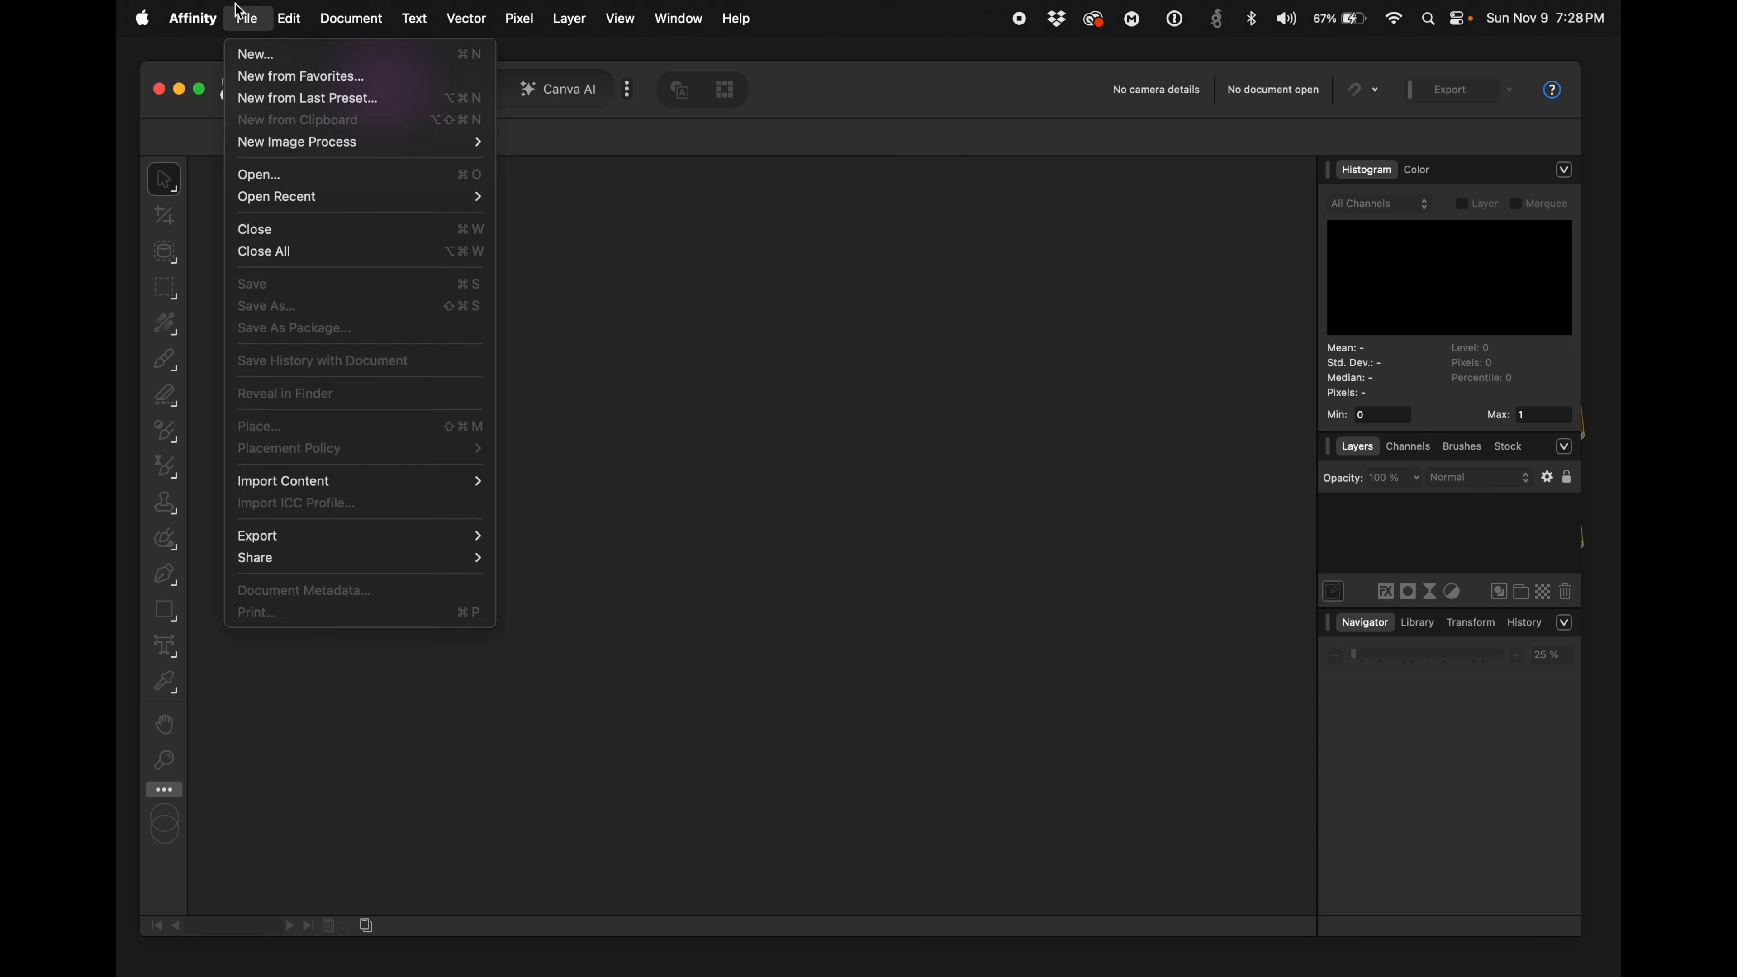
{"action": "left_click", "coordinate": [253, 15]}
{"action": "left_click_drag", "start_coordinate": [1075, 92], "coordinate": [750, 110]}
{"action": "double_click", "coordinate": [1425, 274]}
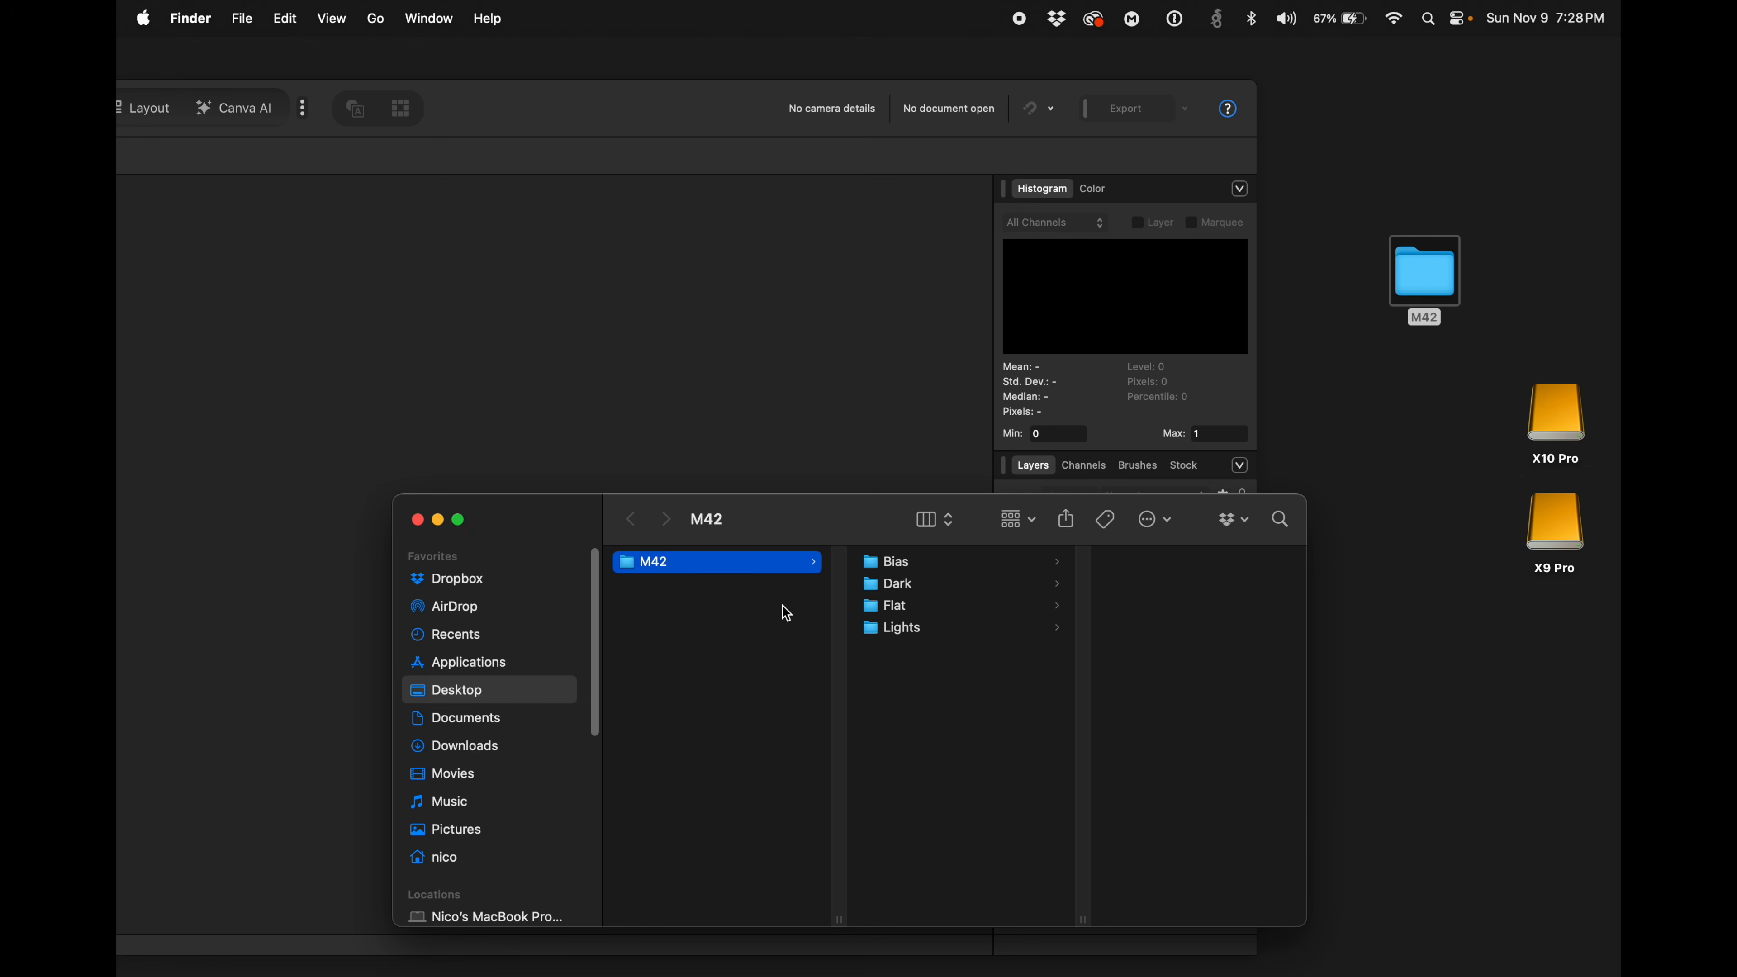
{"action": "left_click", "coordinate": [984, 562]}
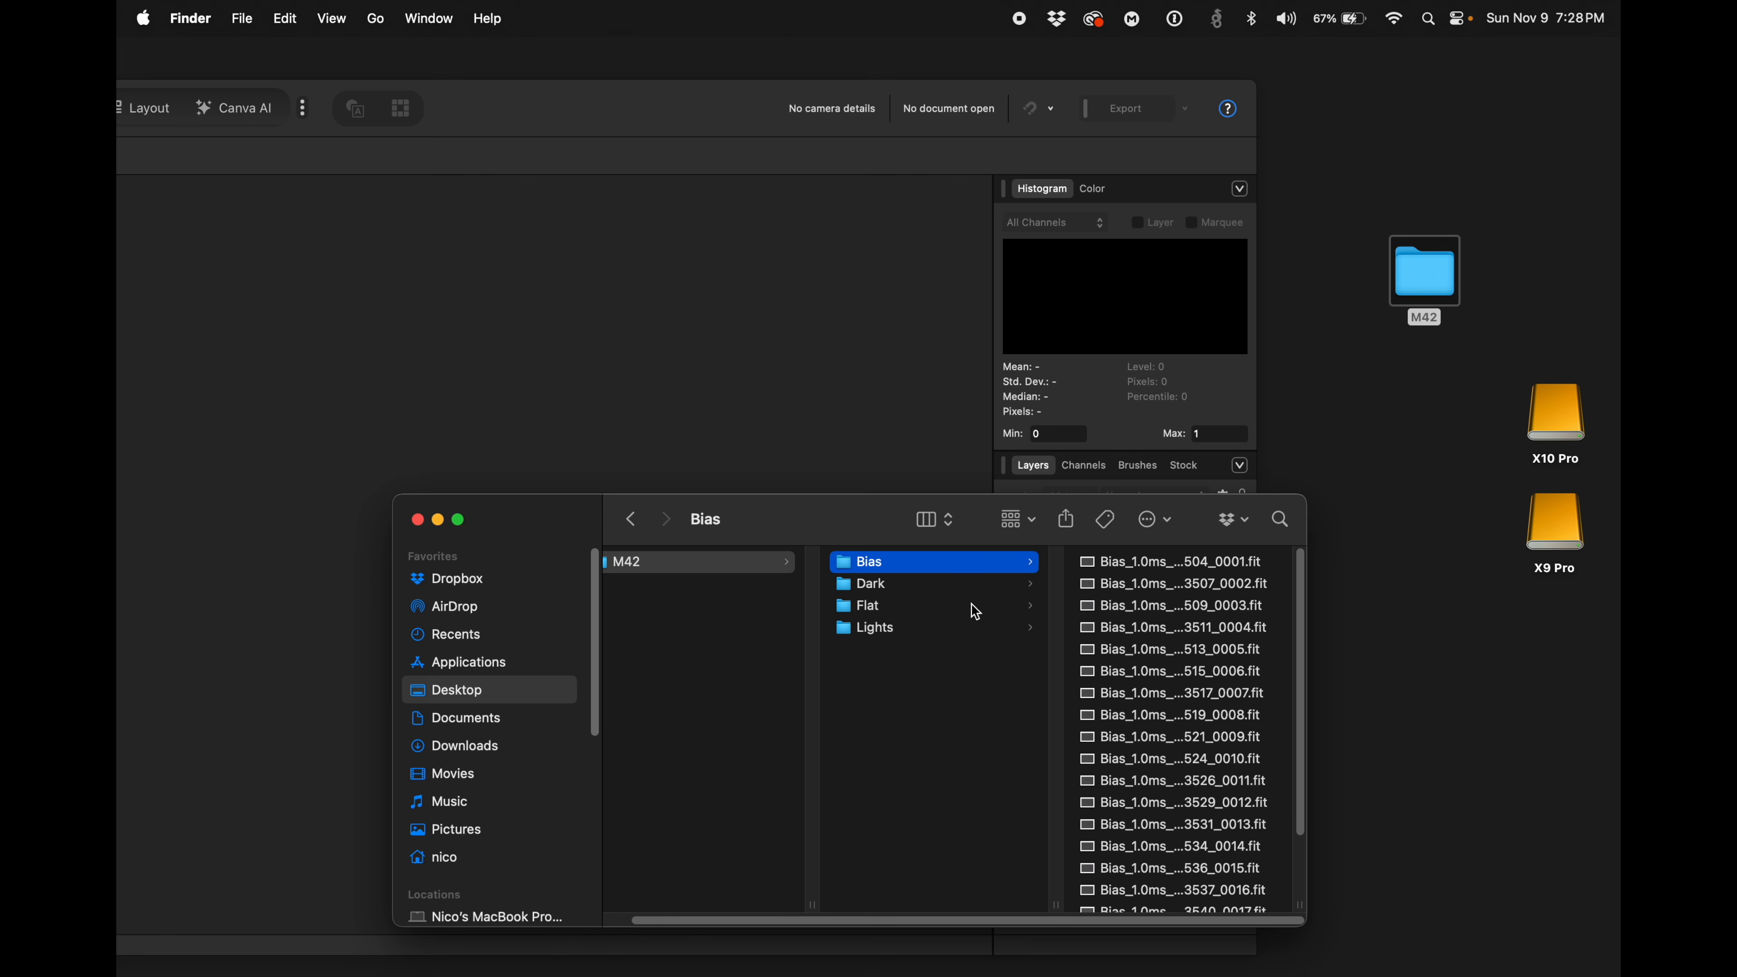
{"action": "left_click", "coordinate": [897, 634]}
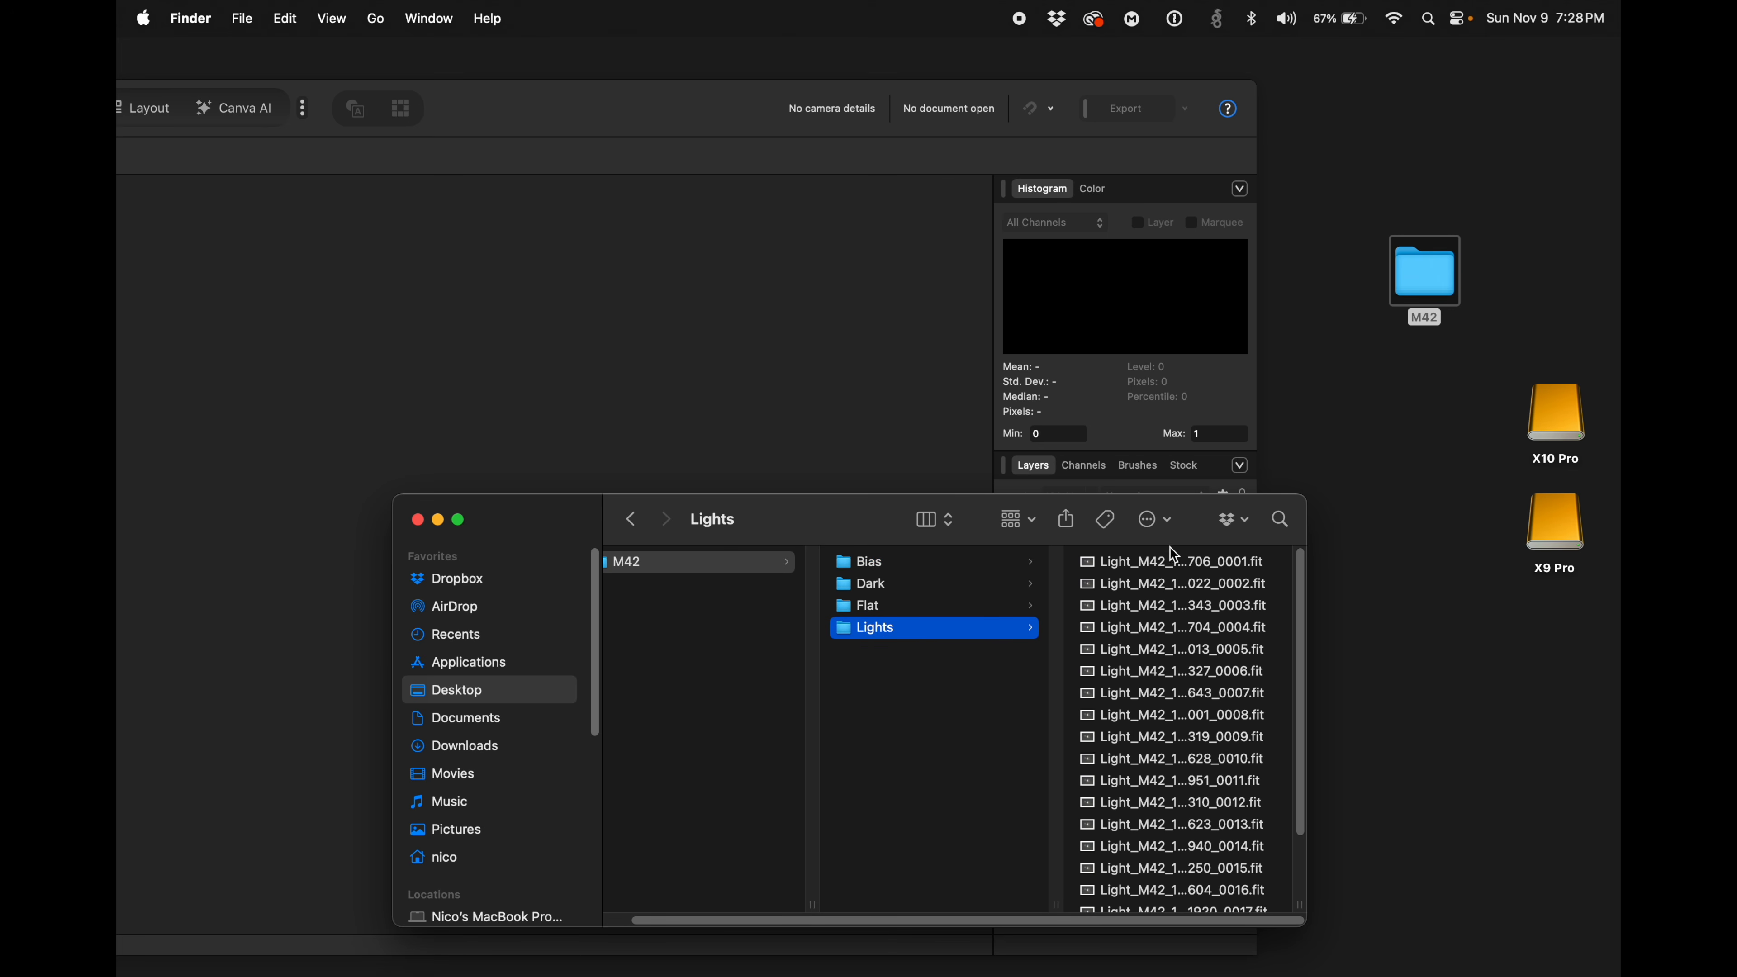
{"action": "left_click", "coordinate": [1108, 565]}
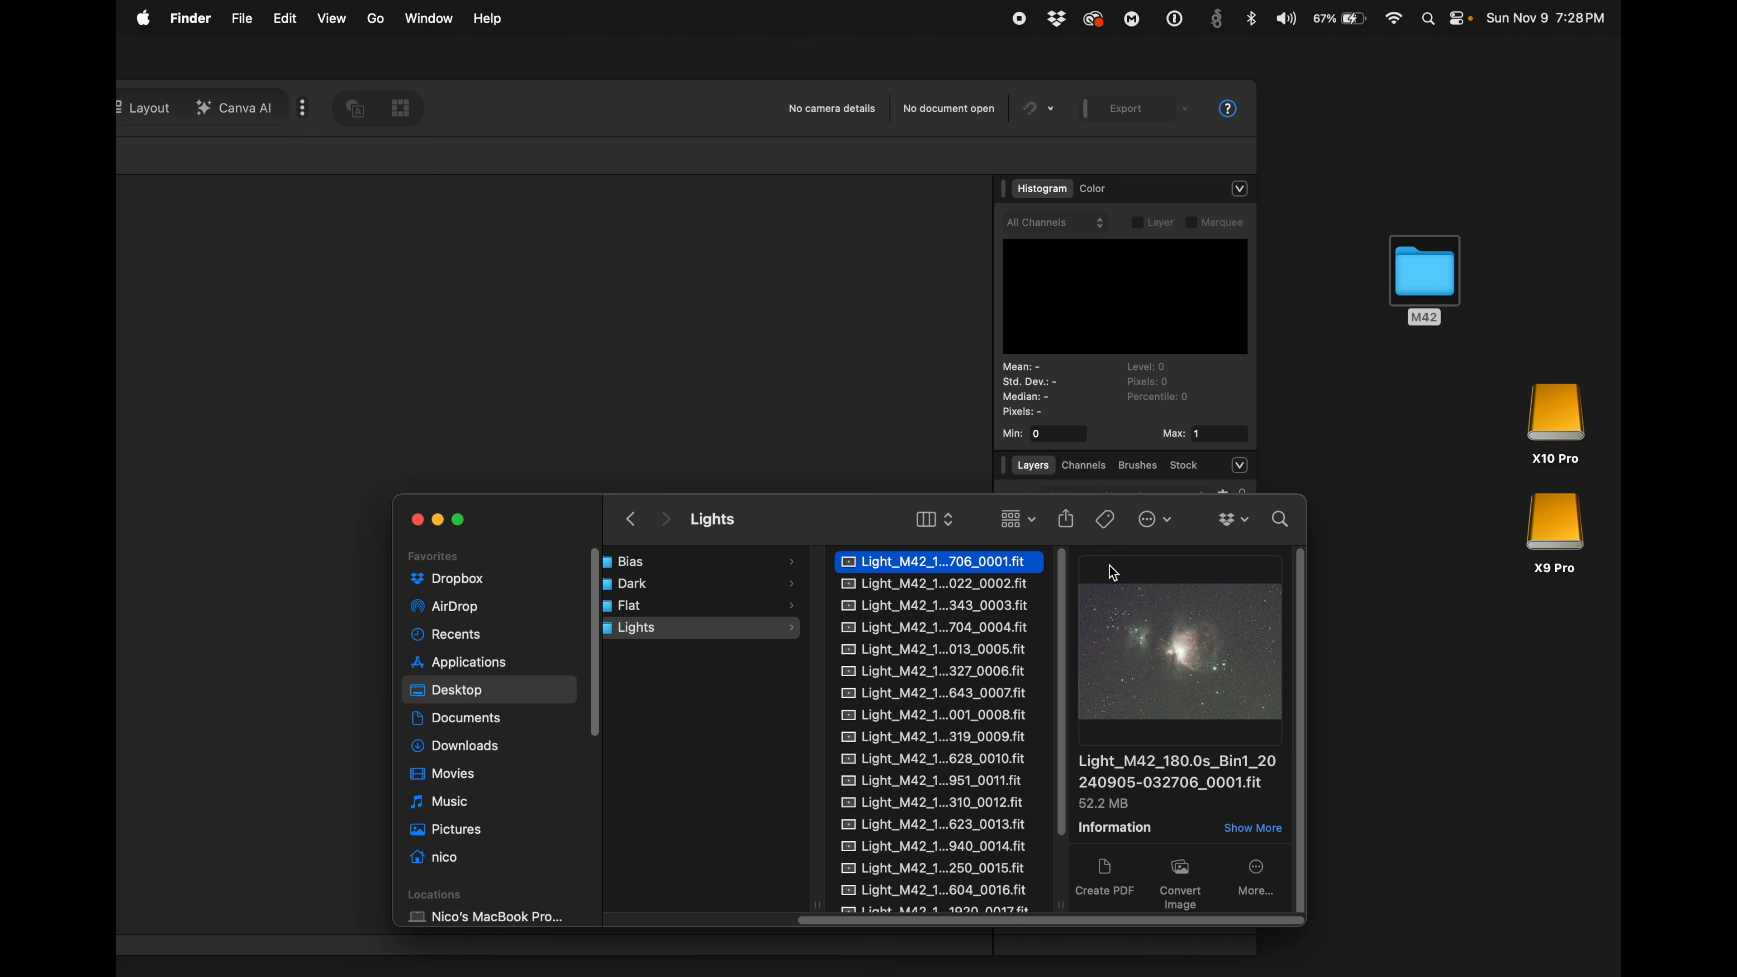
{"action": "key", "text": "space"}
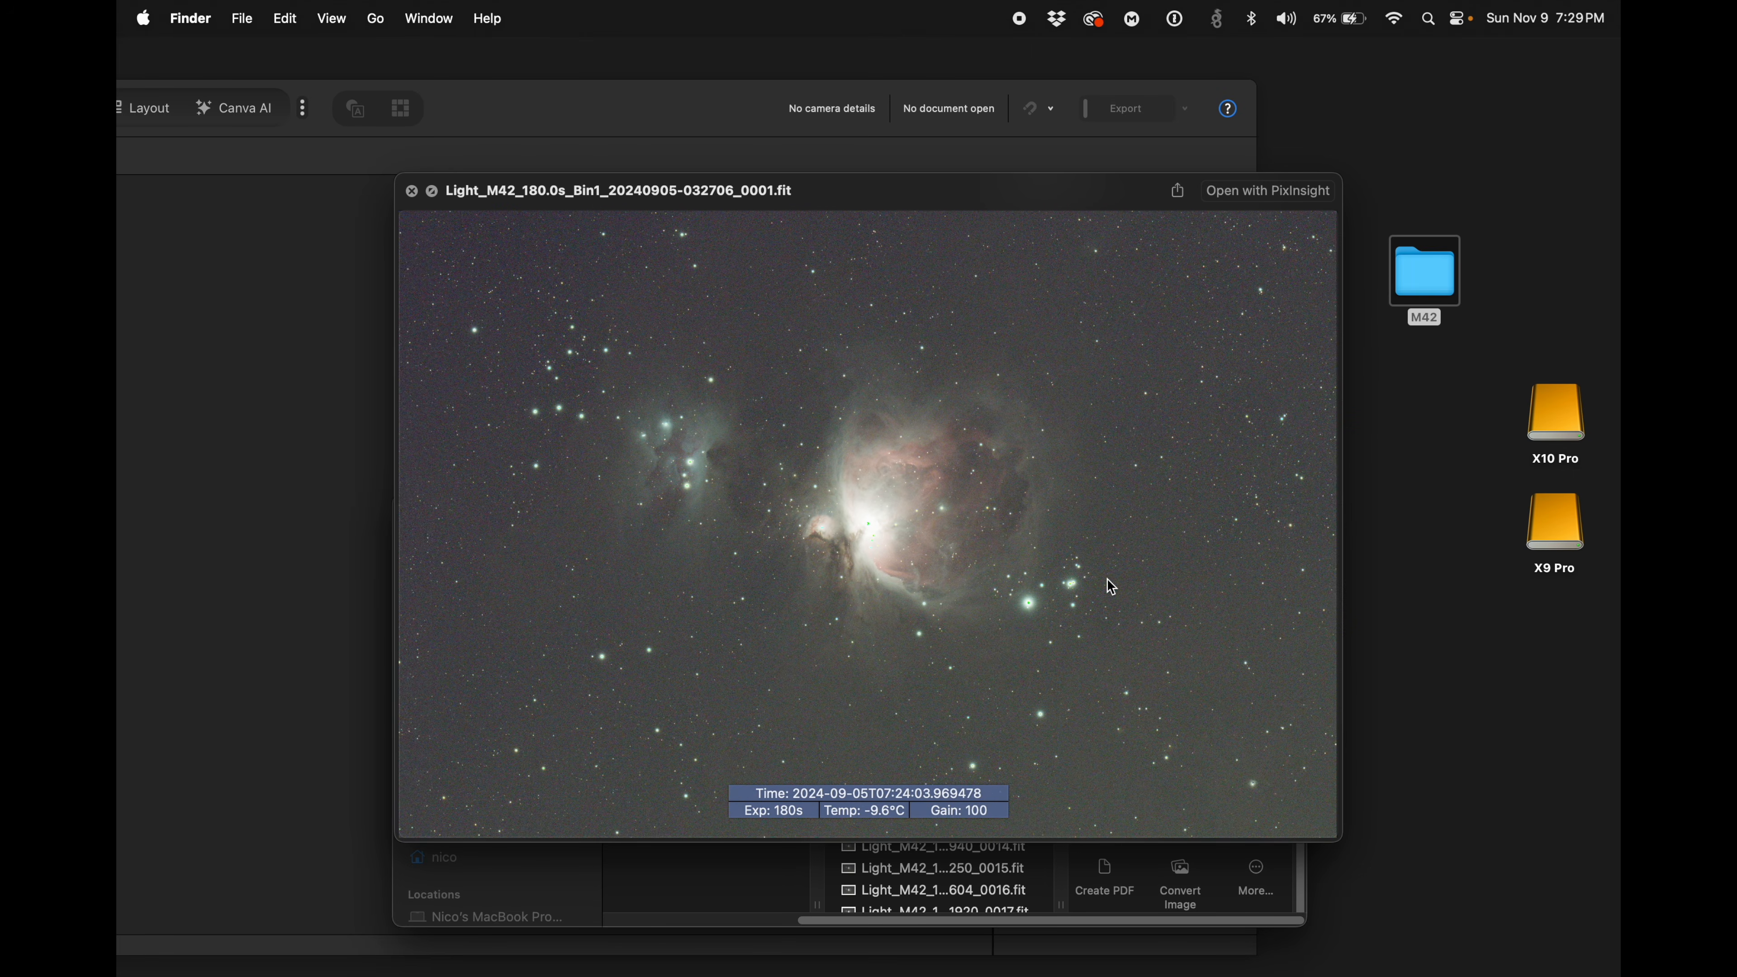
{"action": "key", "text": "space"}
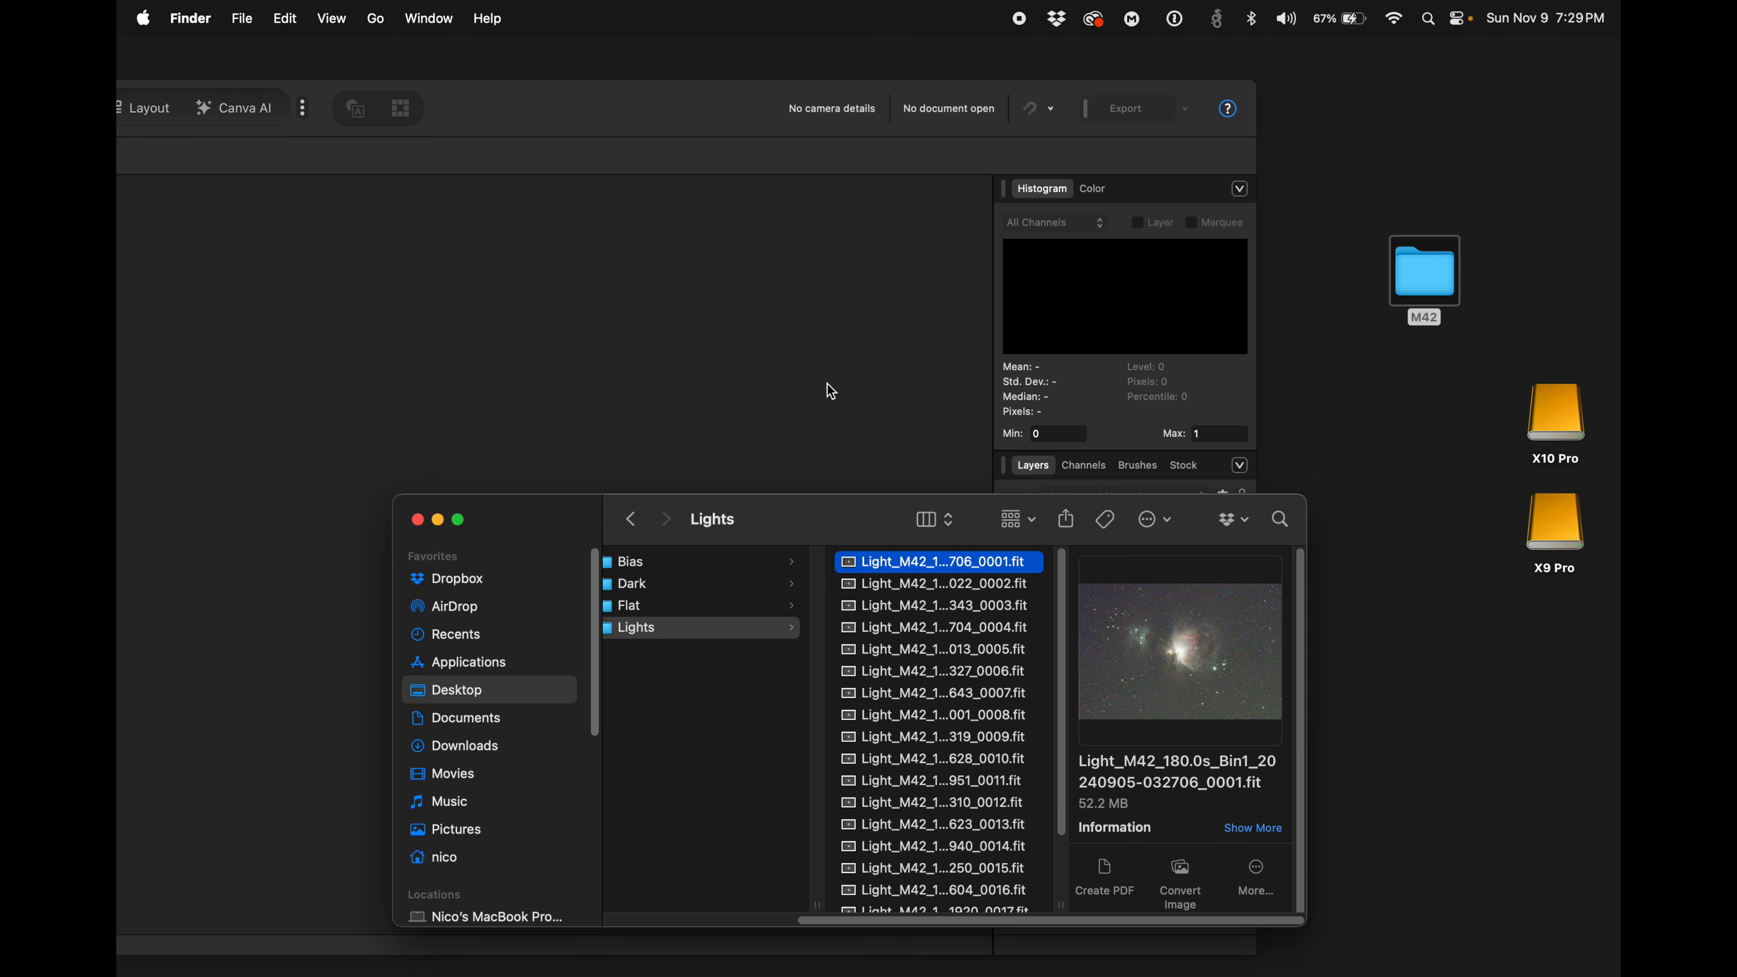
- Switch back to Affinity and start a new Astrophotography Stack
{"action": "left_click", "coordinate": [702, 115]}
{"action": "left_click_drag", "start_coordinate": [699, 102], "coordinate": [990, 92]}
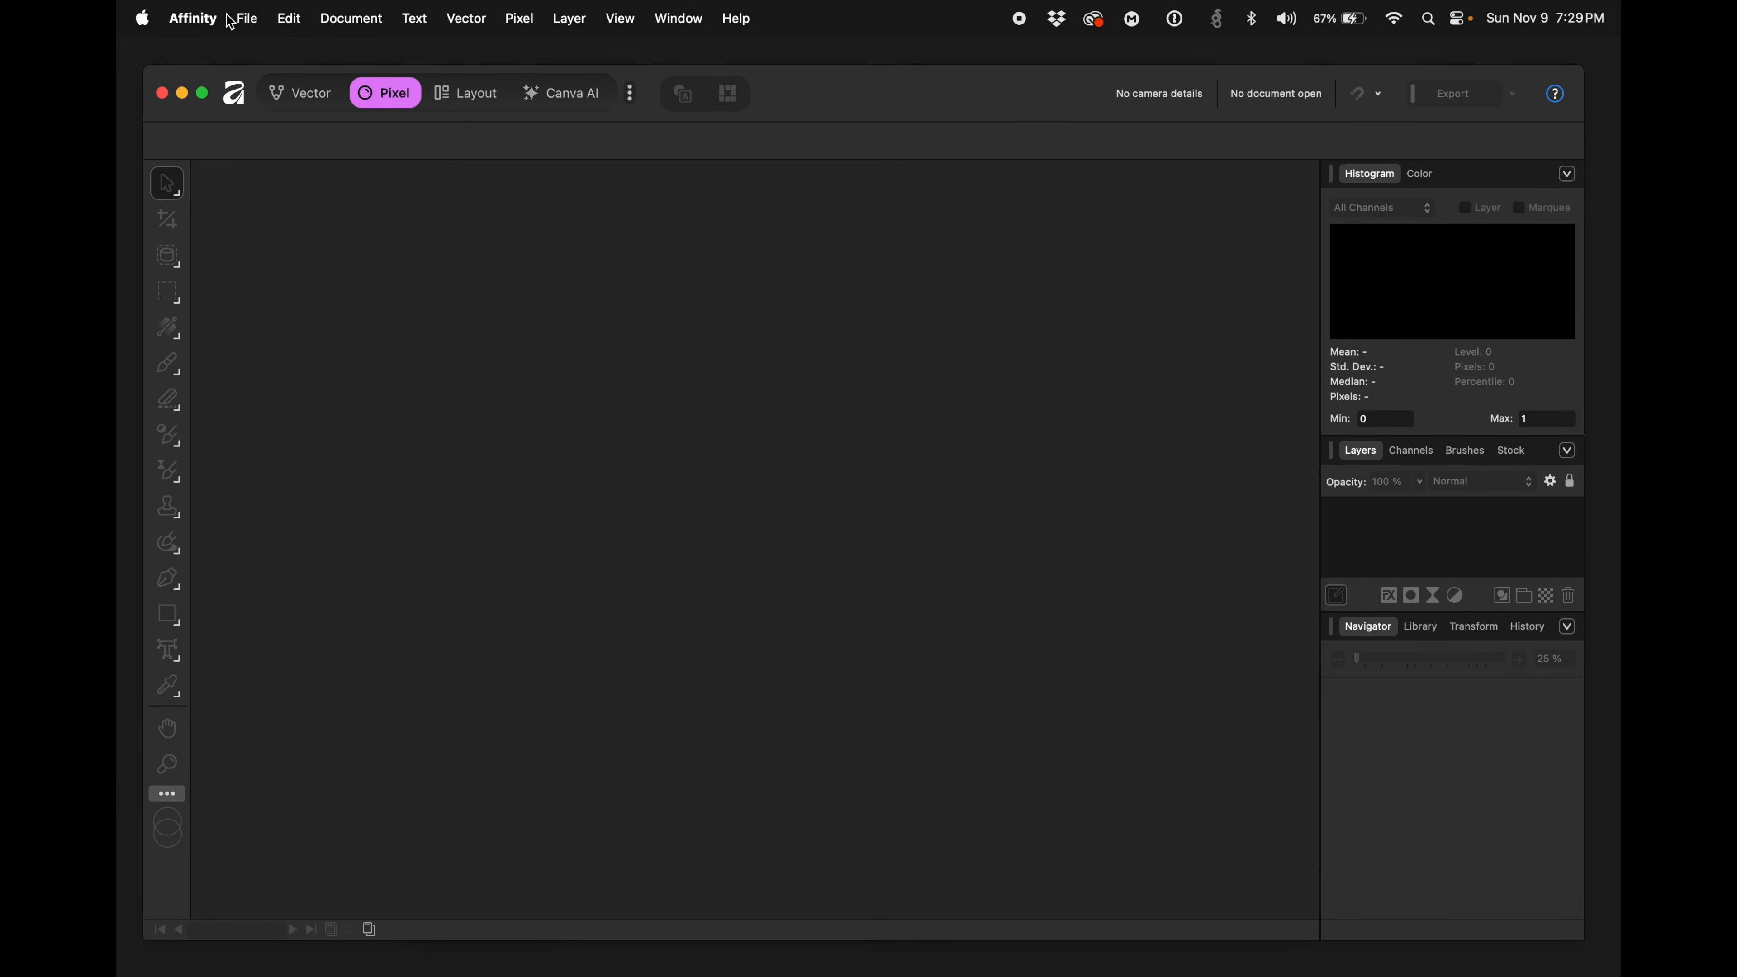
{"action": "left_click", "coordinate": [240, 18]}
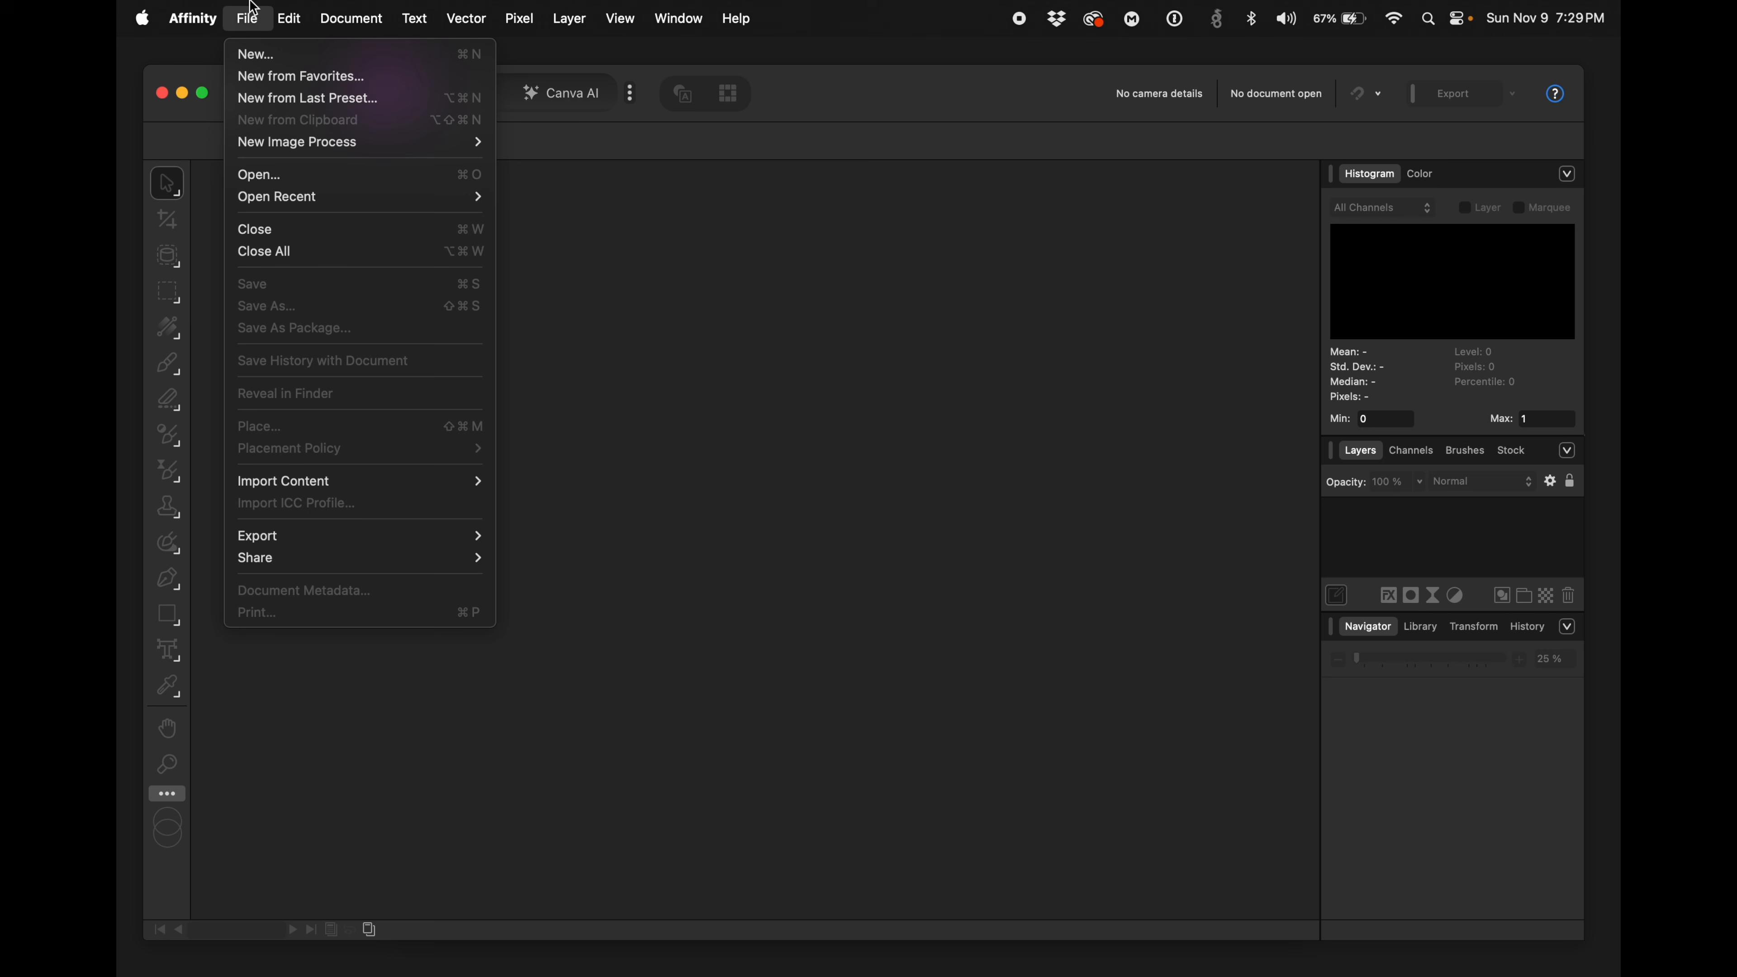
{"action": "mouse_move", "coordinate": [310, 147]}
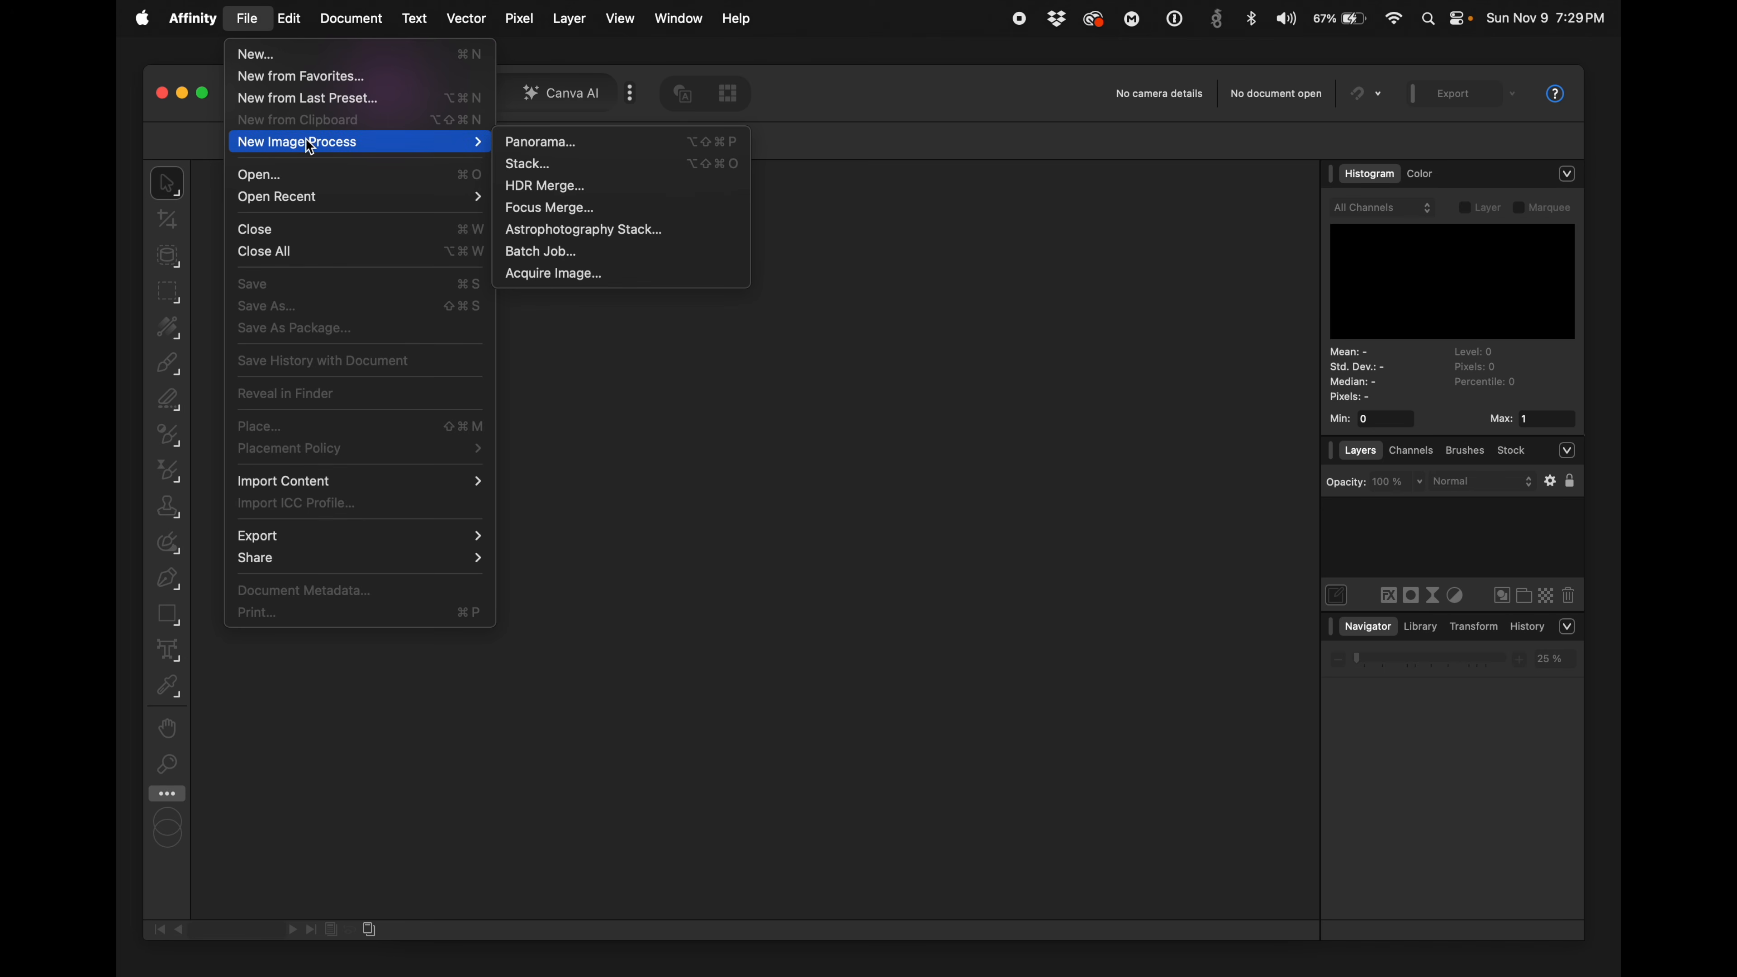
{"action": "left_click", "coordinate": [571, 236]}
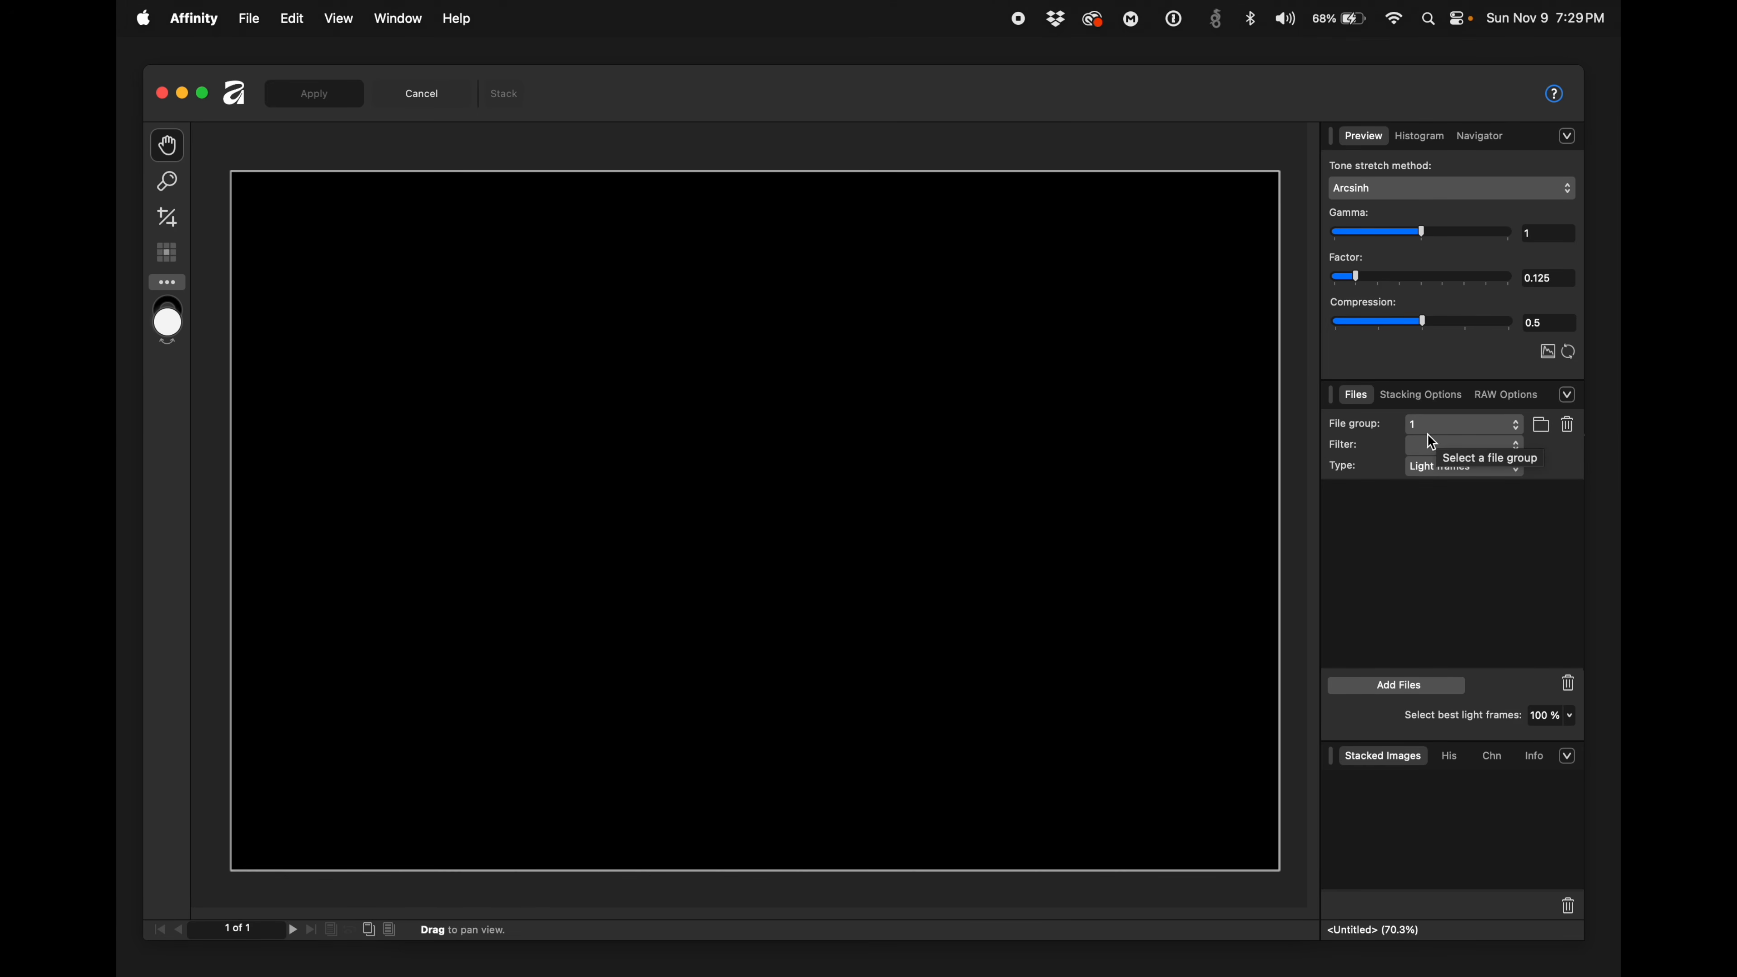
- Keep the filter empty and the type at Light frames for file group 1, and add all .fit files from the Lights folder
{"action": "left_click", "coordinate": [1434, 446]}
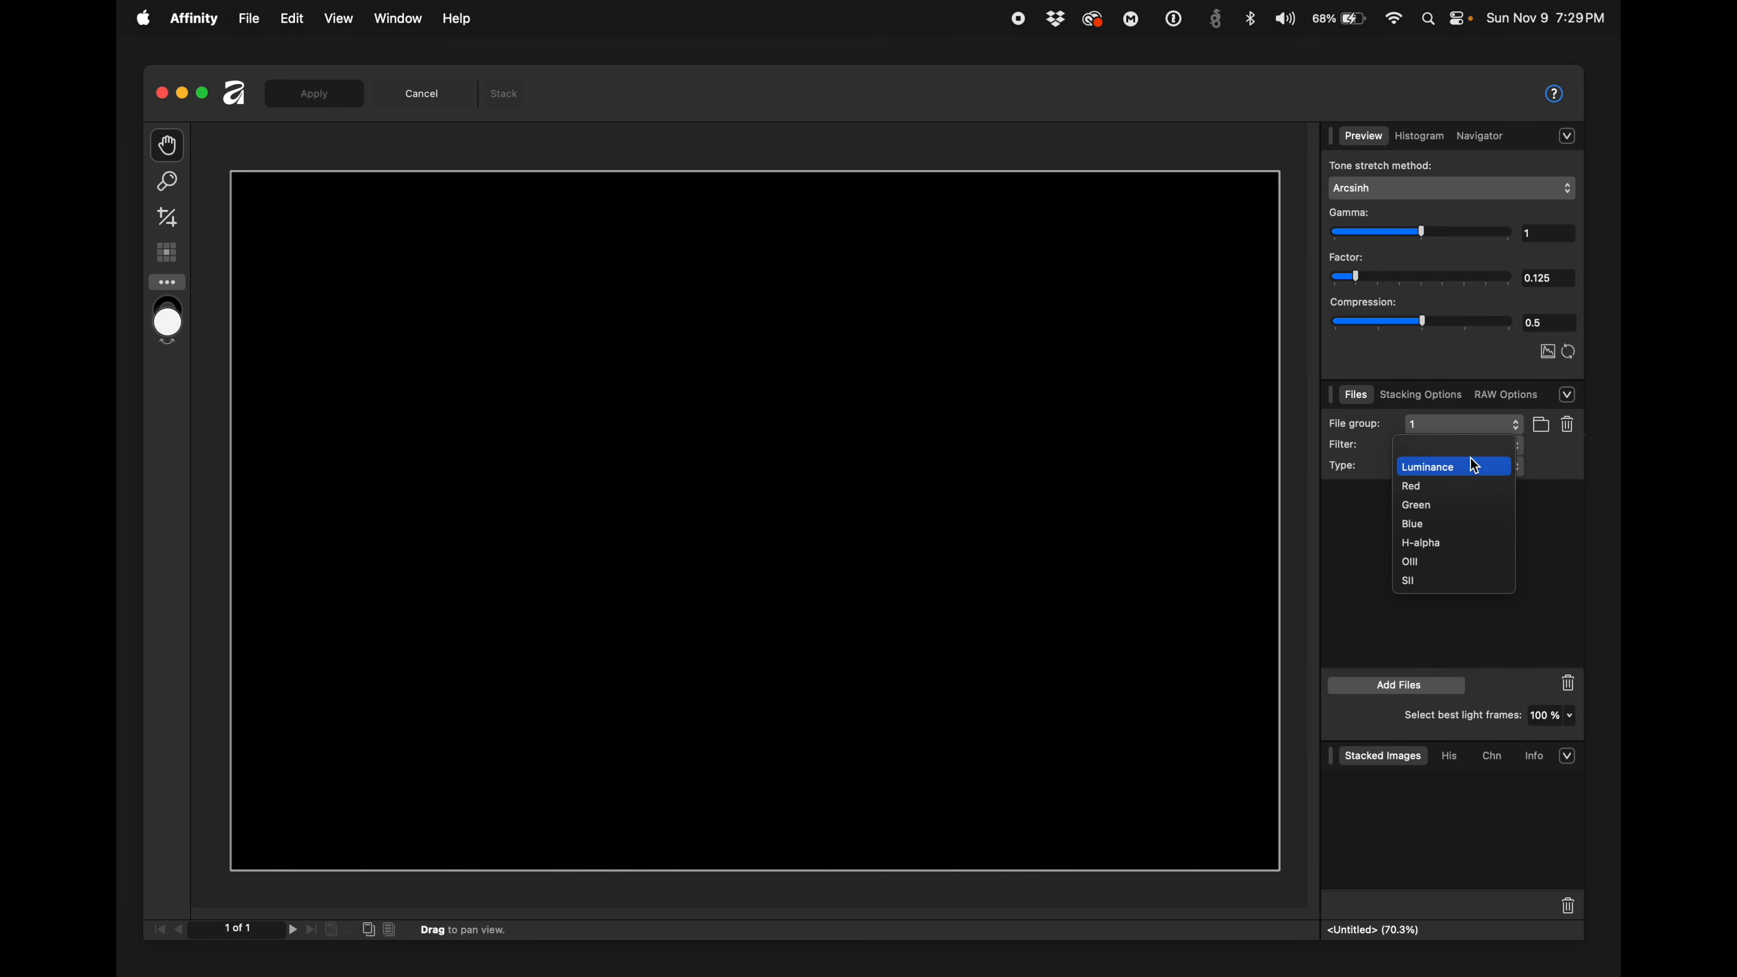
{"action": "left_click", "coordinate": [1381, 443]}
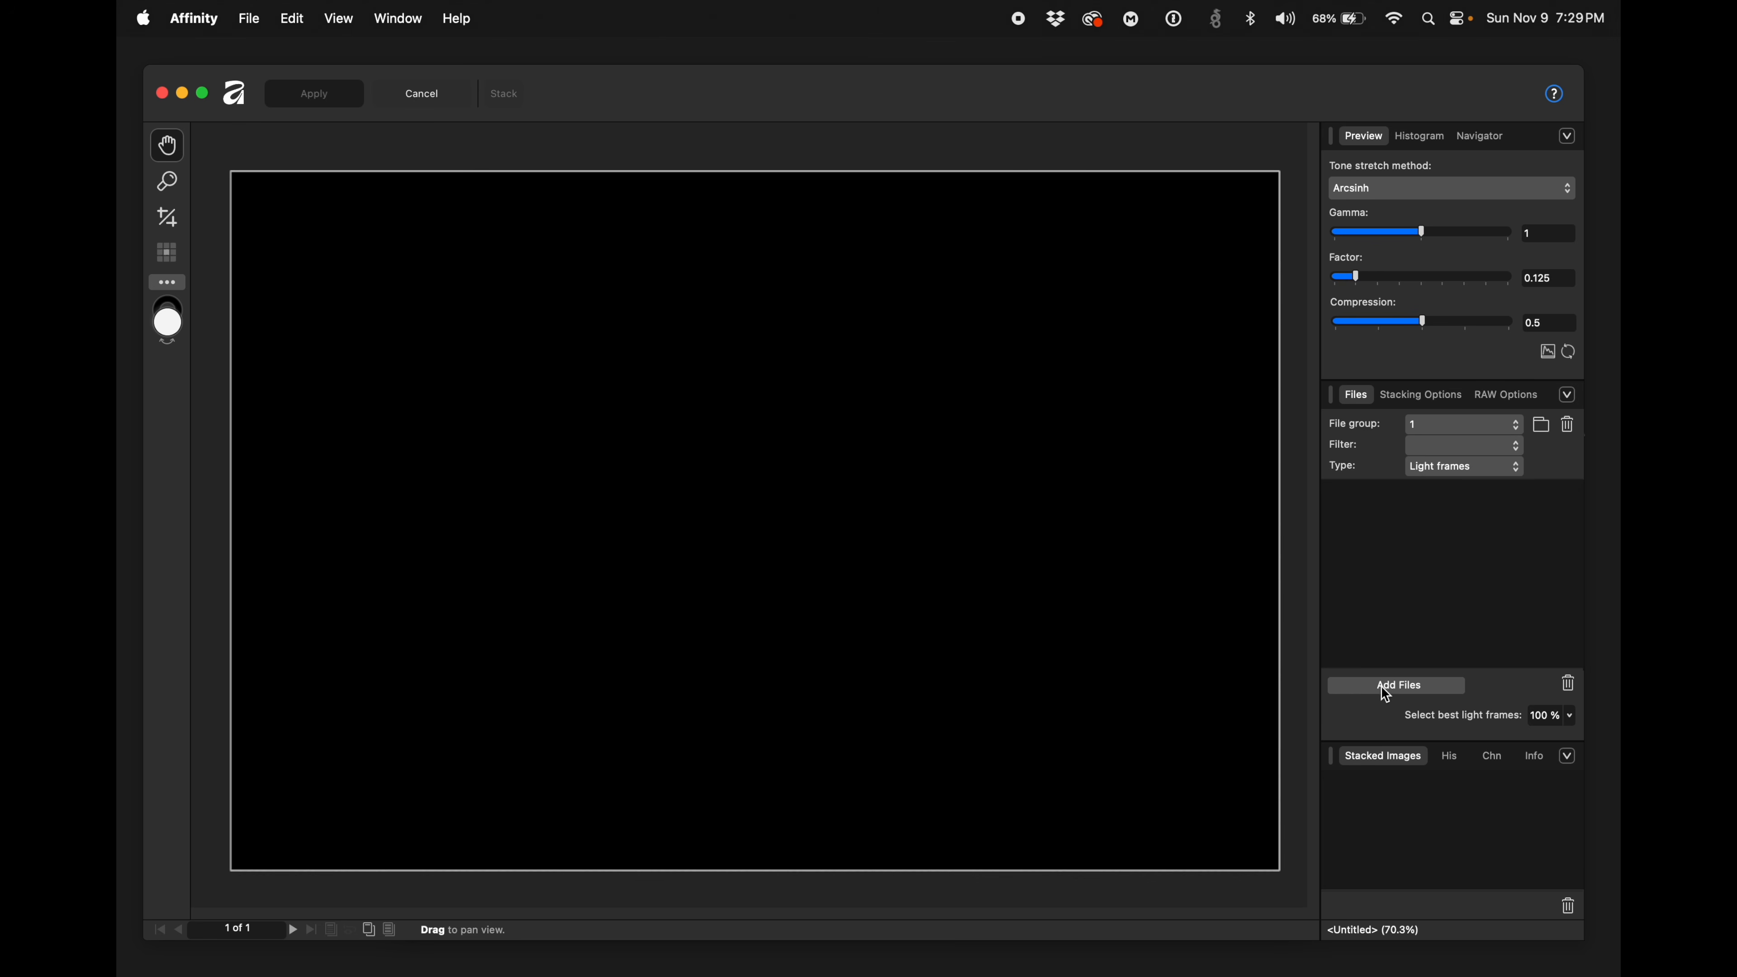
{"action": "left_click", "coordinate": [1448, 468]}
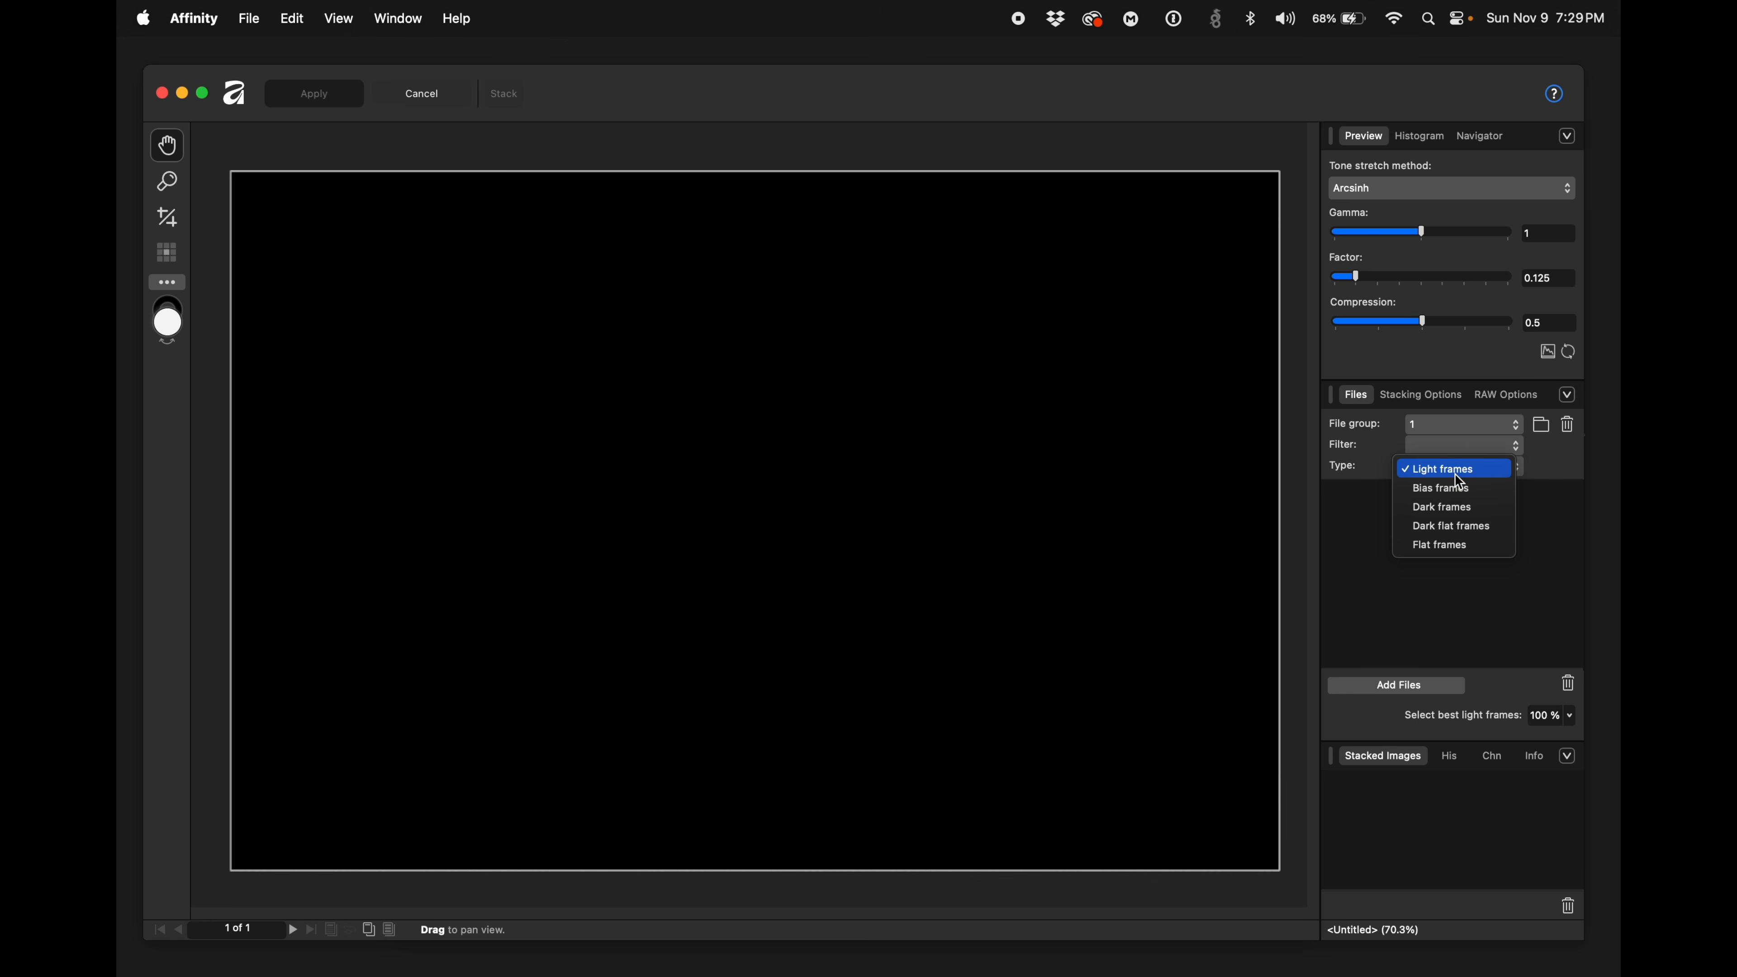
{"action": "left_click", "coordinate": [1474, 469]}
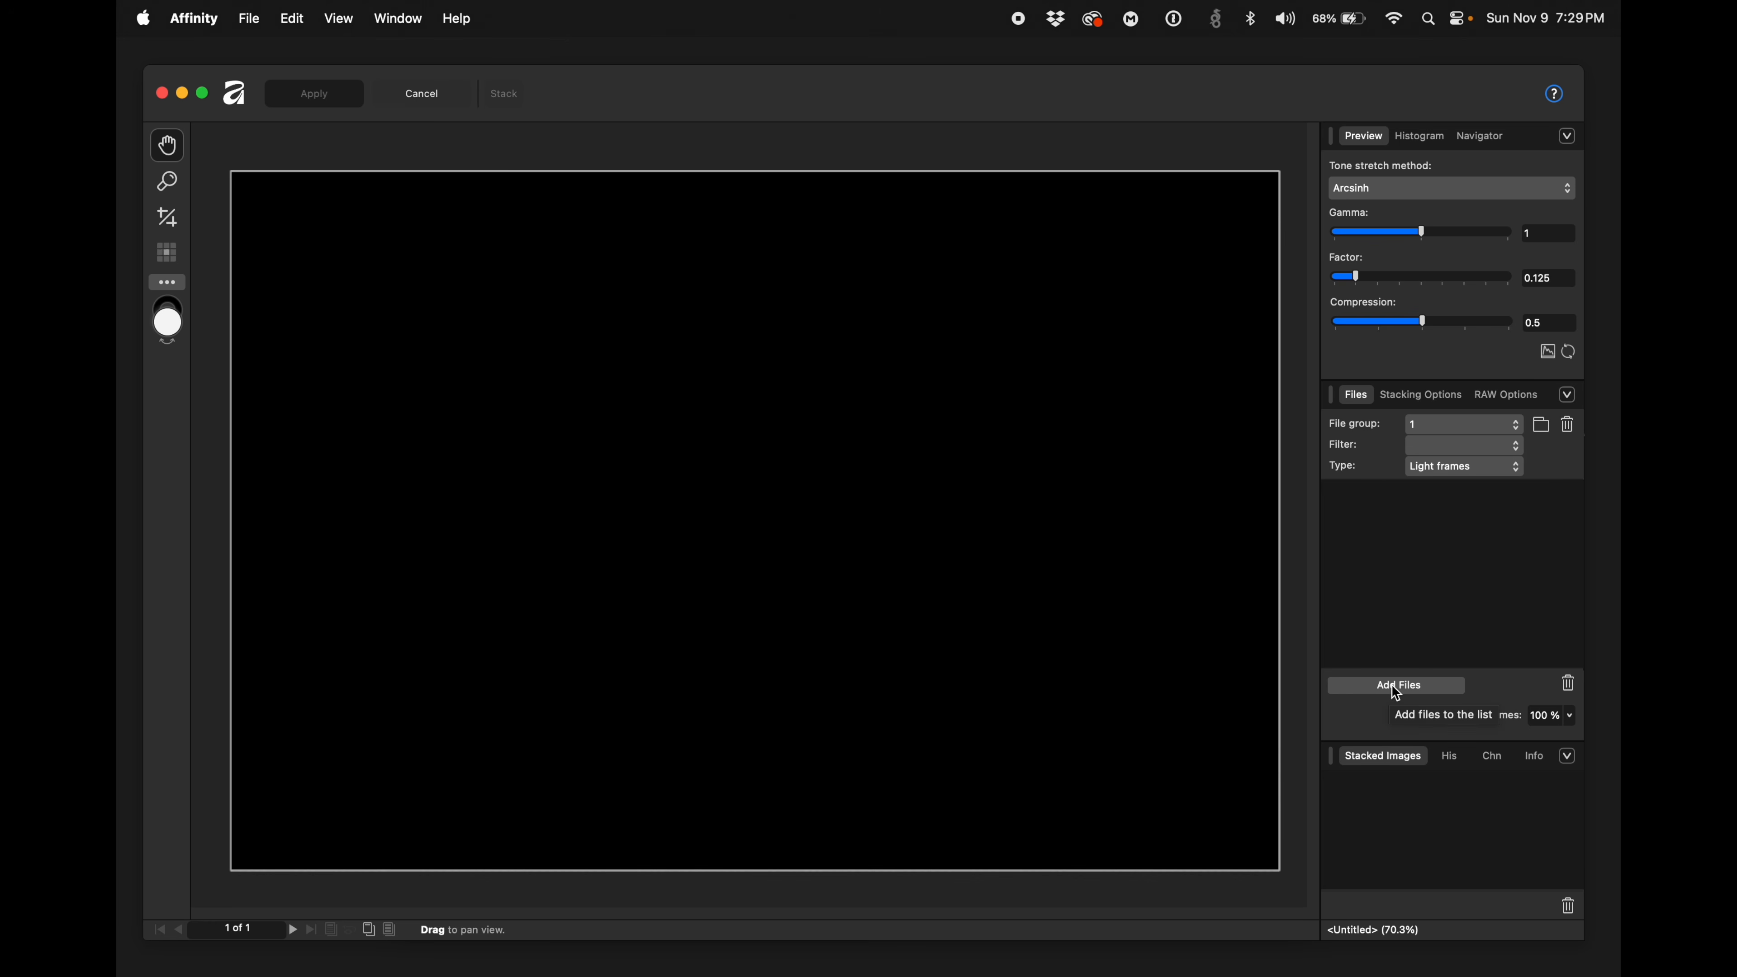
{"action": "left_click", "coordinate": [1370, 685]}
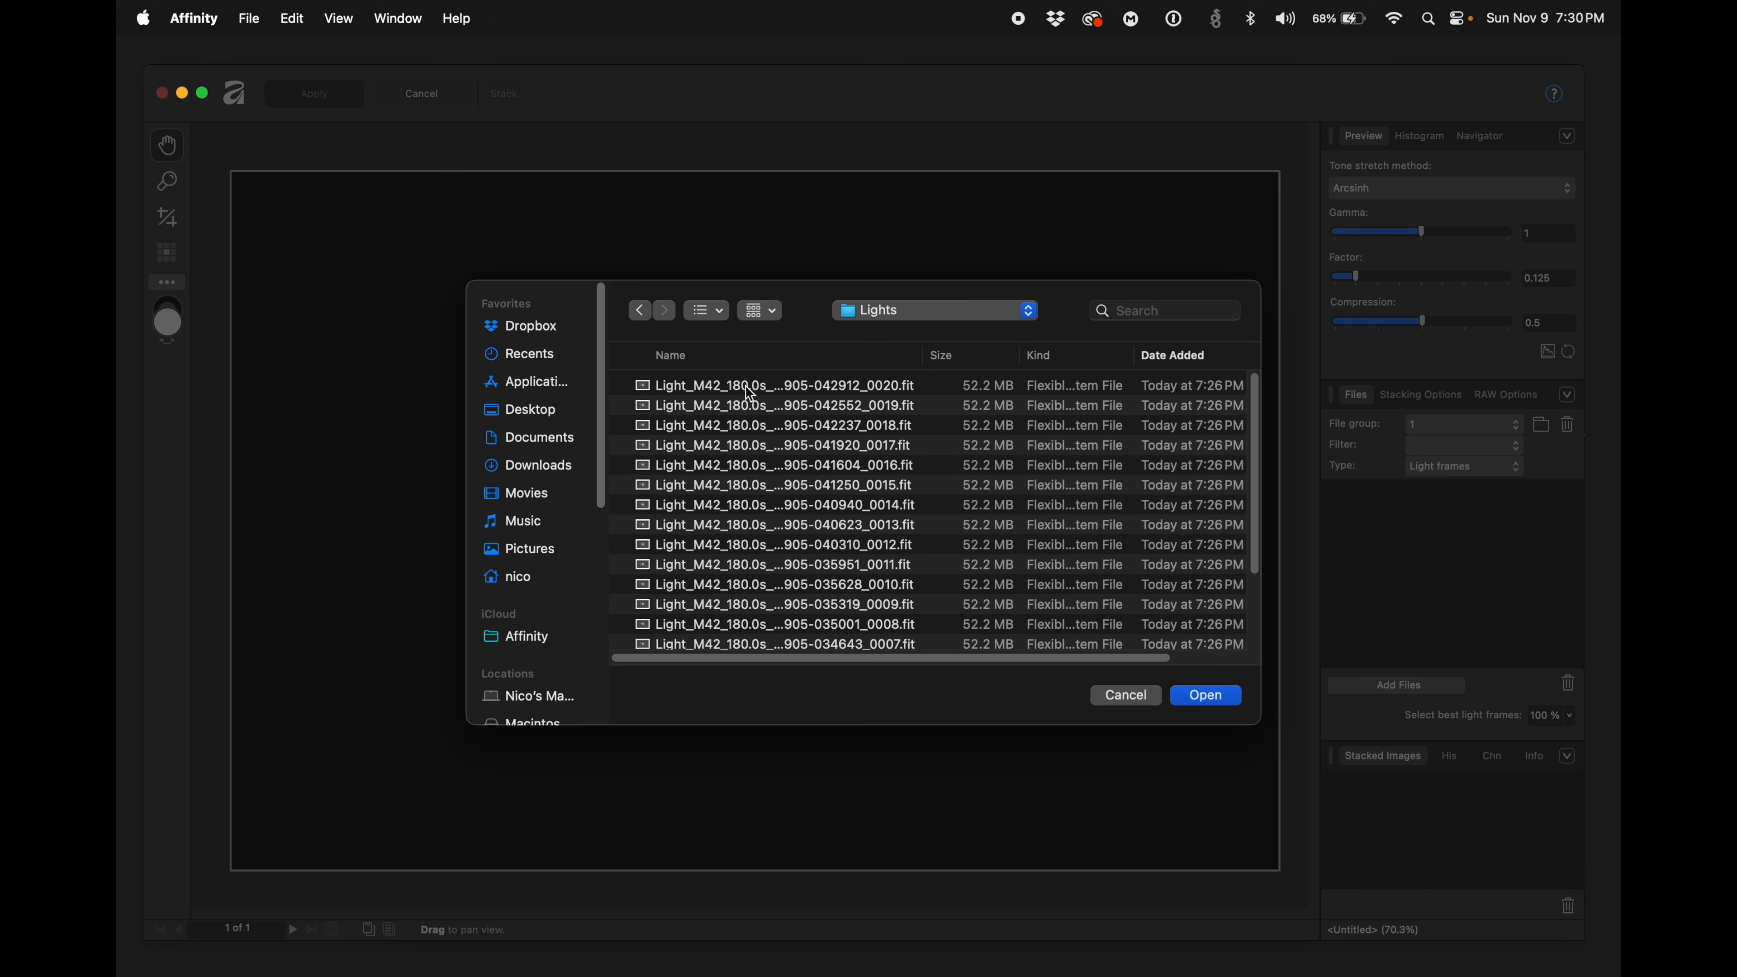
{"action": "left_click", "coordinate": [747, 387]}
{"action": "left_click", "coordinate": [1190, 695]}
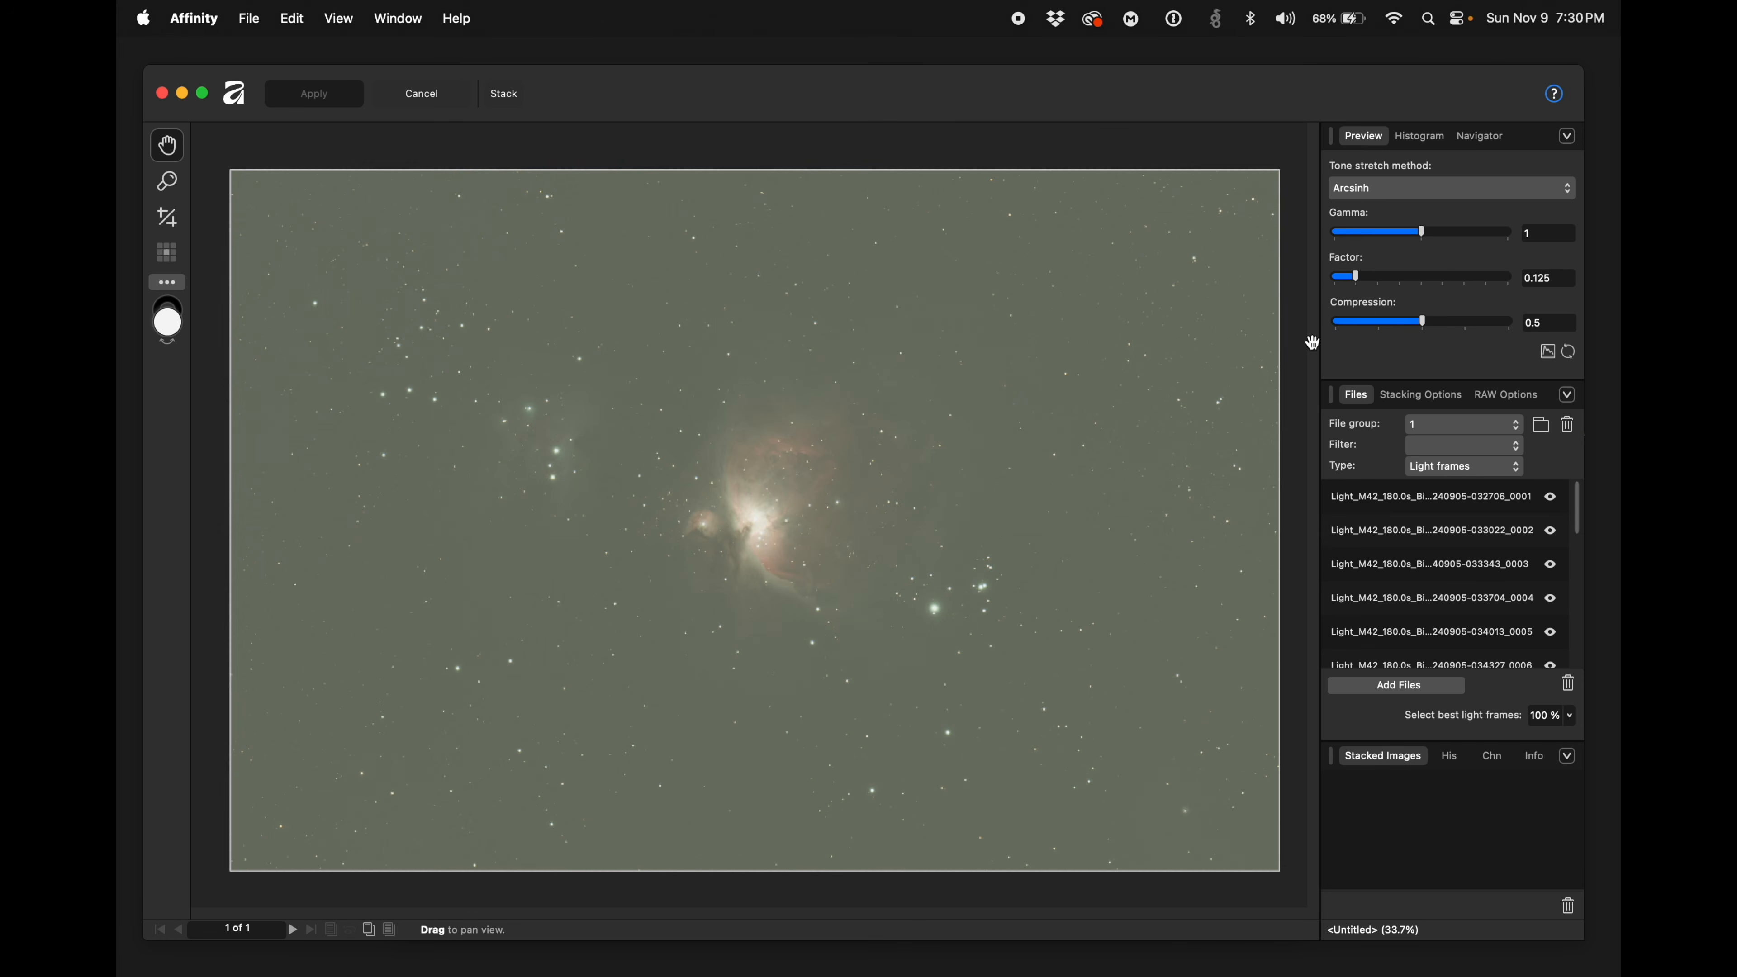
- Examine the added light frames one after another, starting with frame 0001
{"action": "left_click_drag", "start_coordinate": [1578, 508], "coordinate": [1590, 440]}
{"action": "left_click", "coordinate": [1486, 501]}
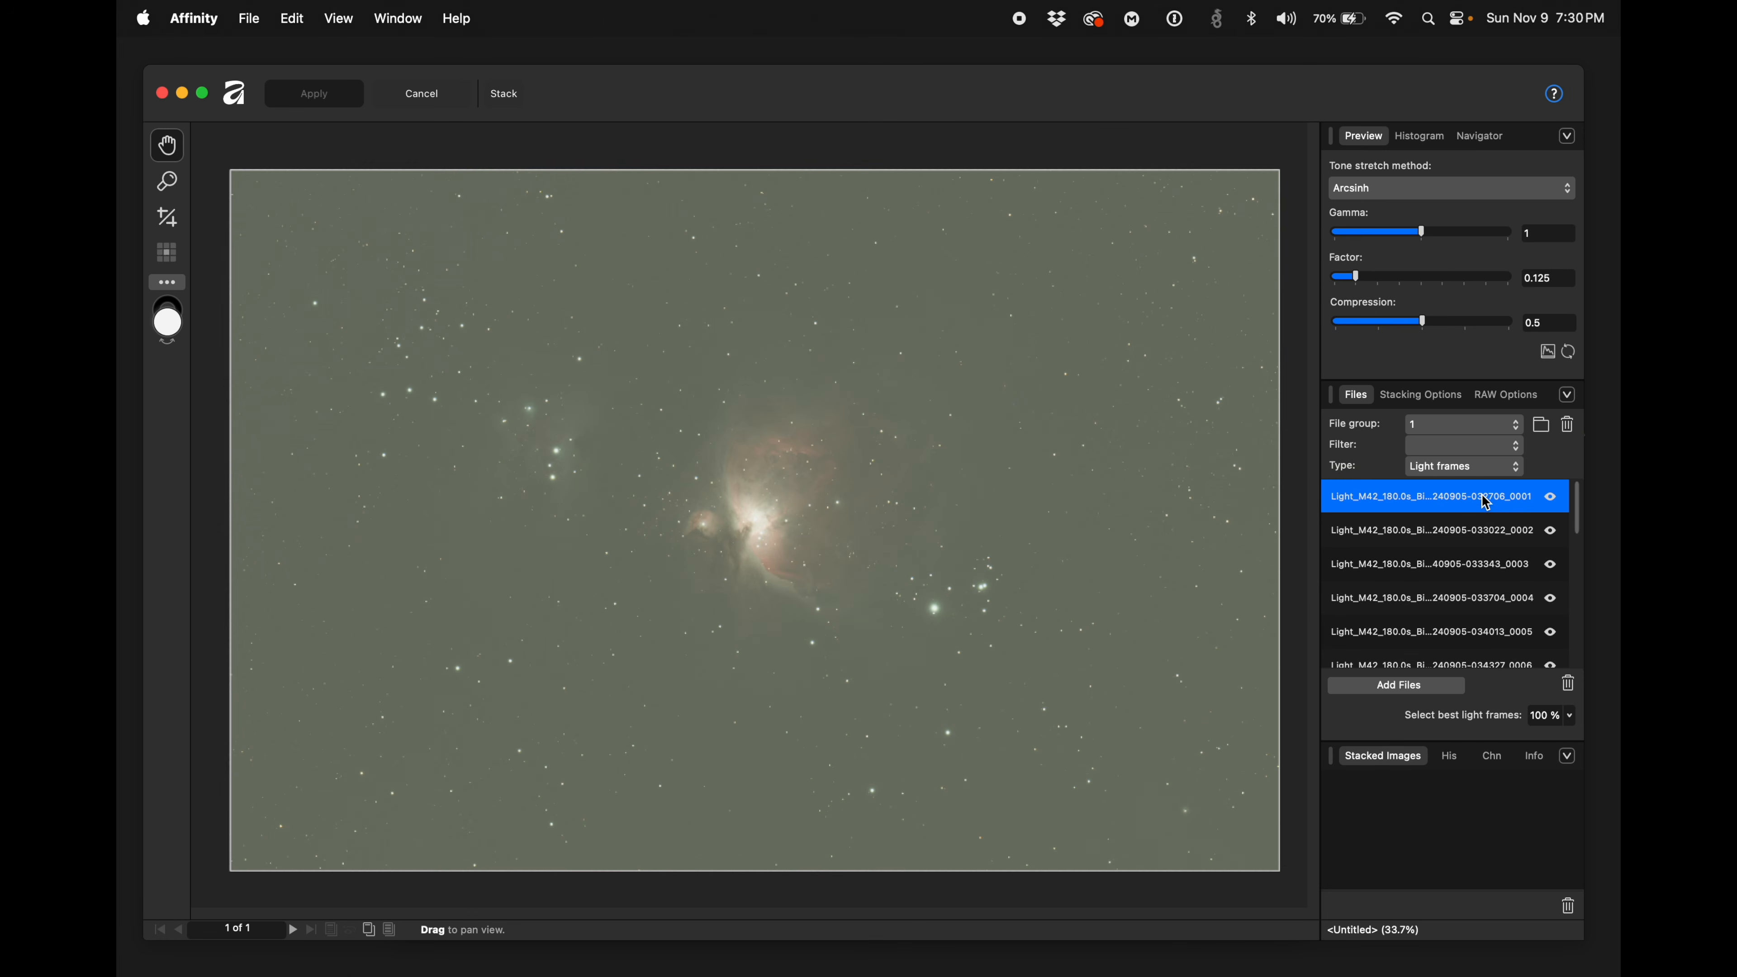
{"action": "key", "text": "Down"}
{"action": "key", "text": "Down"}
{"action": "key", "text": "Down"}
{"action": "key", "text": "Down"}
{"action": "key", "text": "Down"}
{"action": "key", "text": "Down"}
{"action": "key", "text": "Down"}
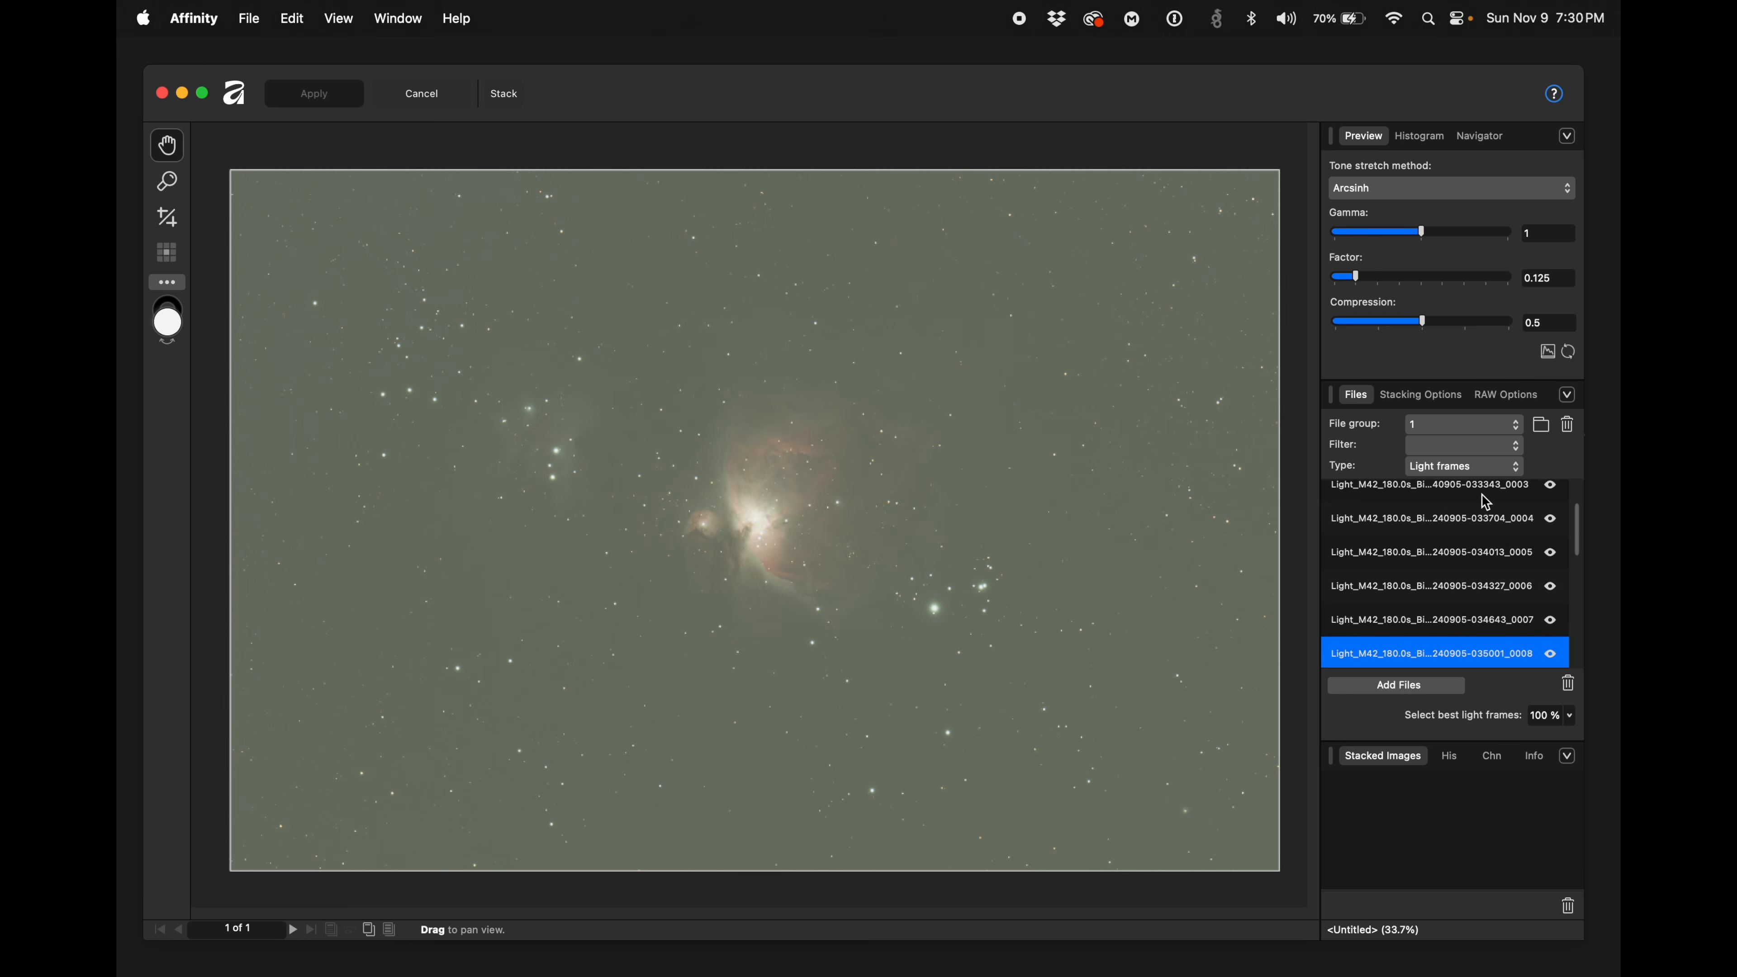
{"action": "key", "text": "Down"}
{"action": "key", "text": "Down"}
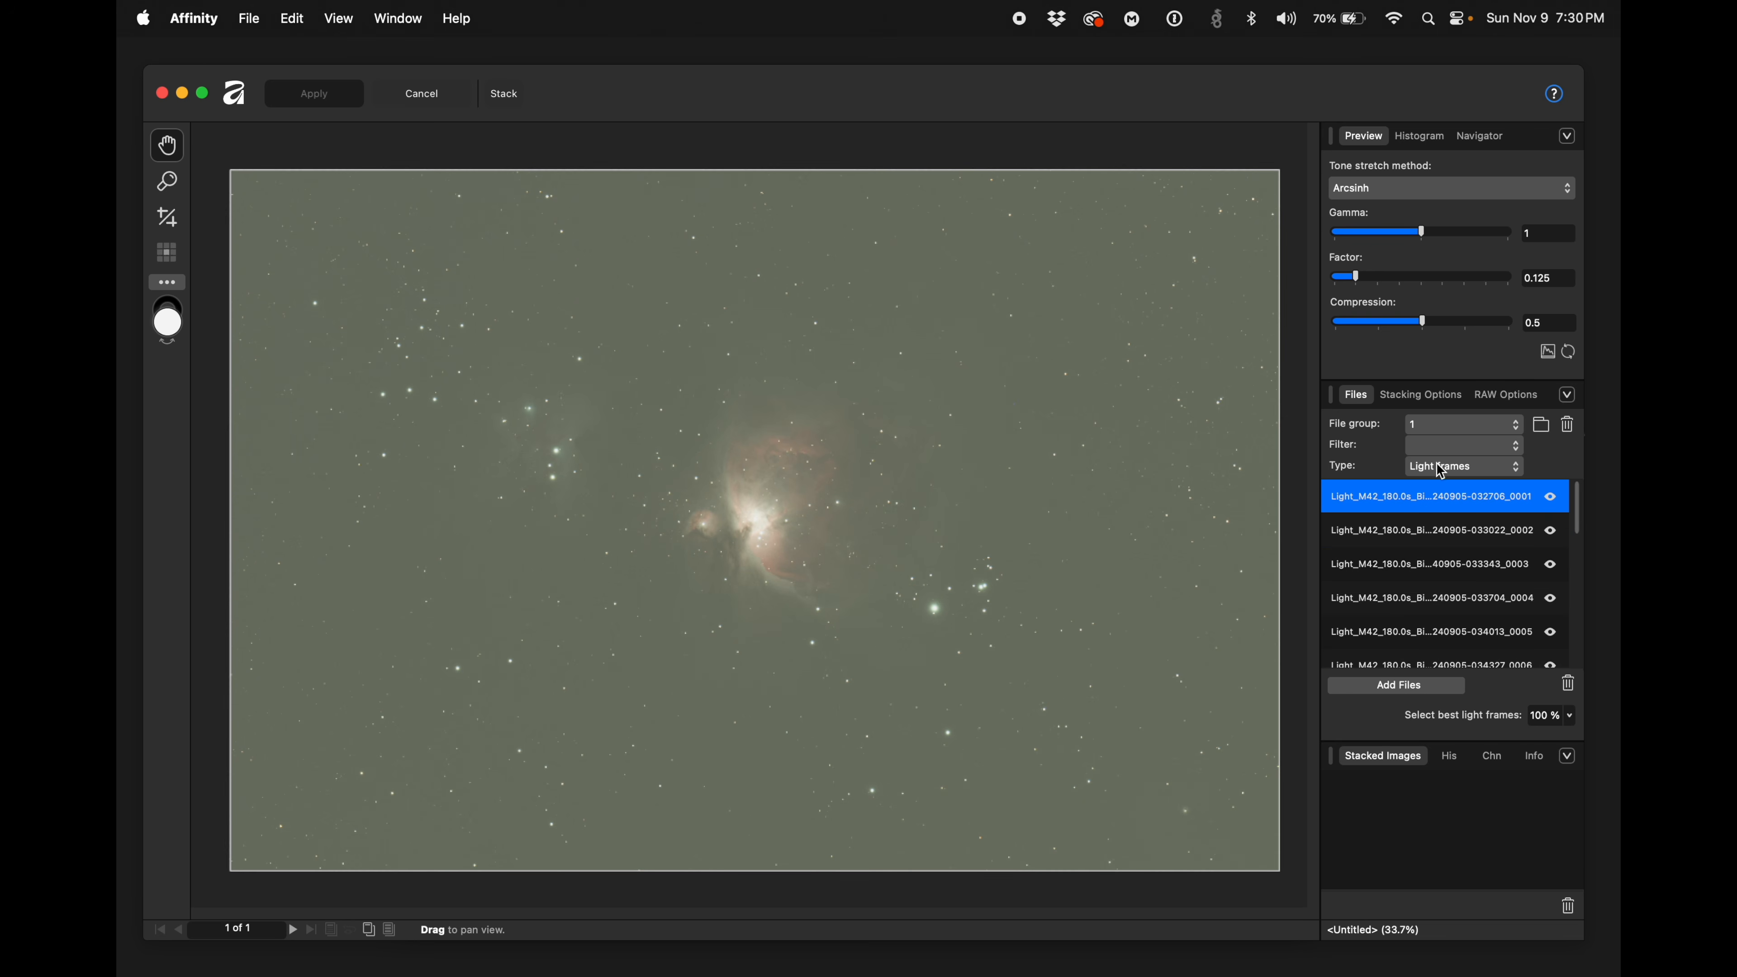
- Set the file type to Bias frames and add the .fit files from the Bias subfolder of M42
{"action": "left_click", "coordinate": [1440, 471]}
{"action": "left_click", "coordinate": [1442, 471]}
{"action": "left_click", "coordinate": [1441, 472]}
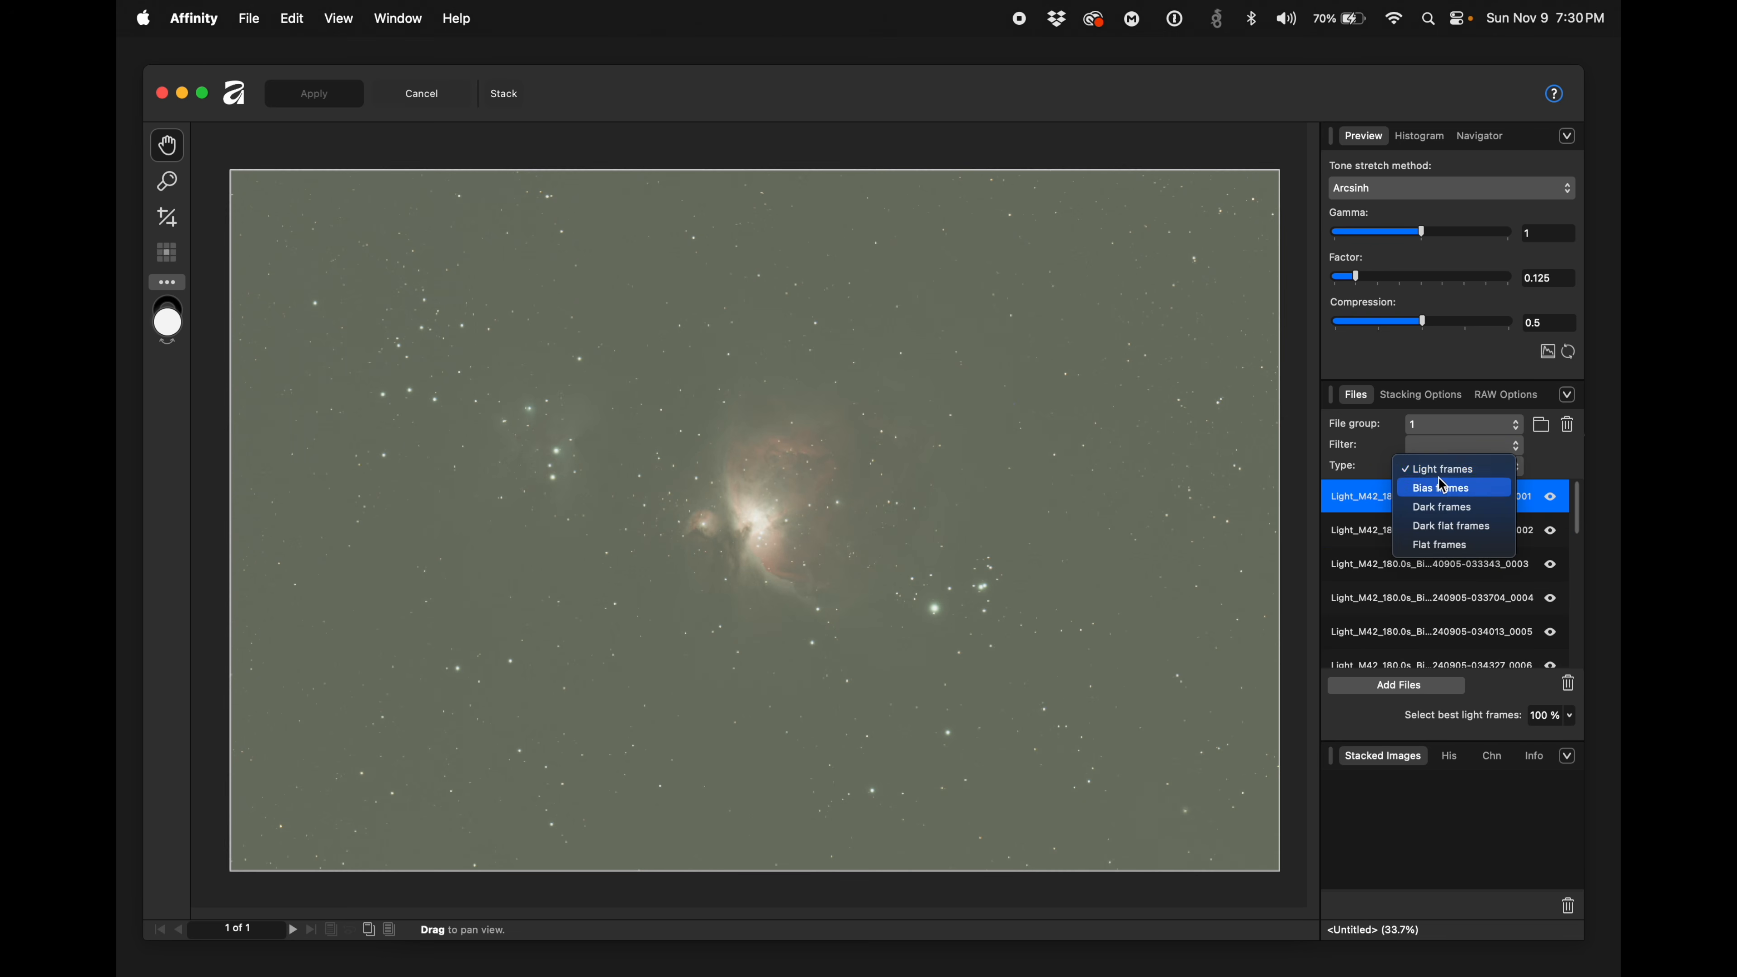
{"action": "left_click", "coordinate": [1443, 487]}
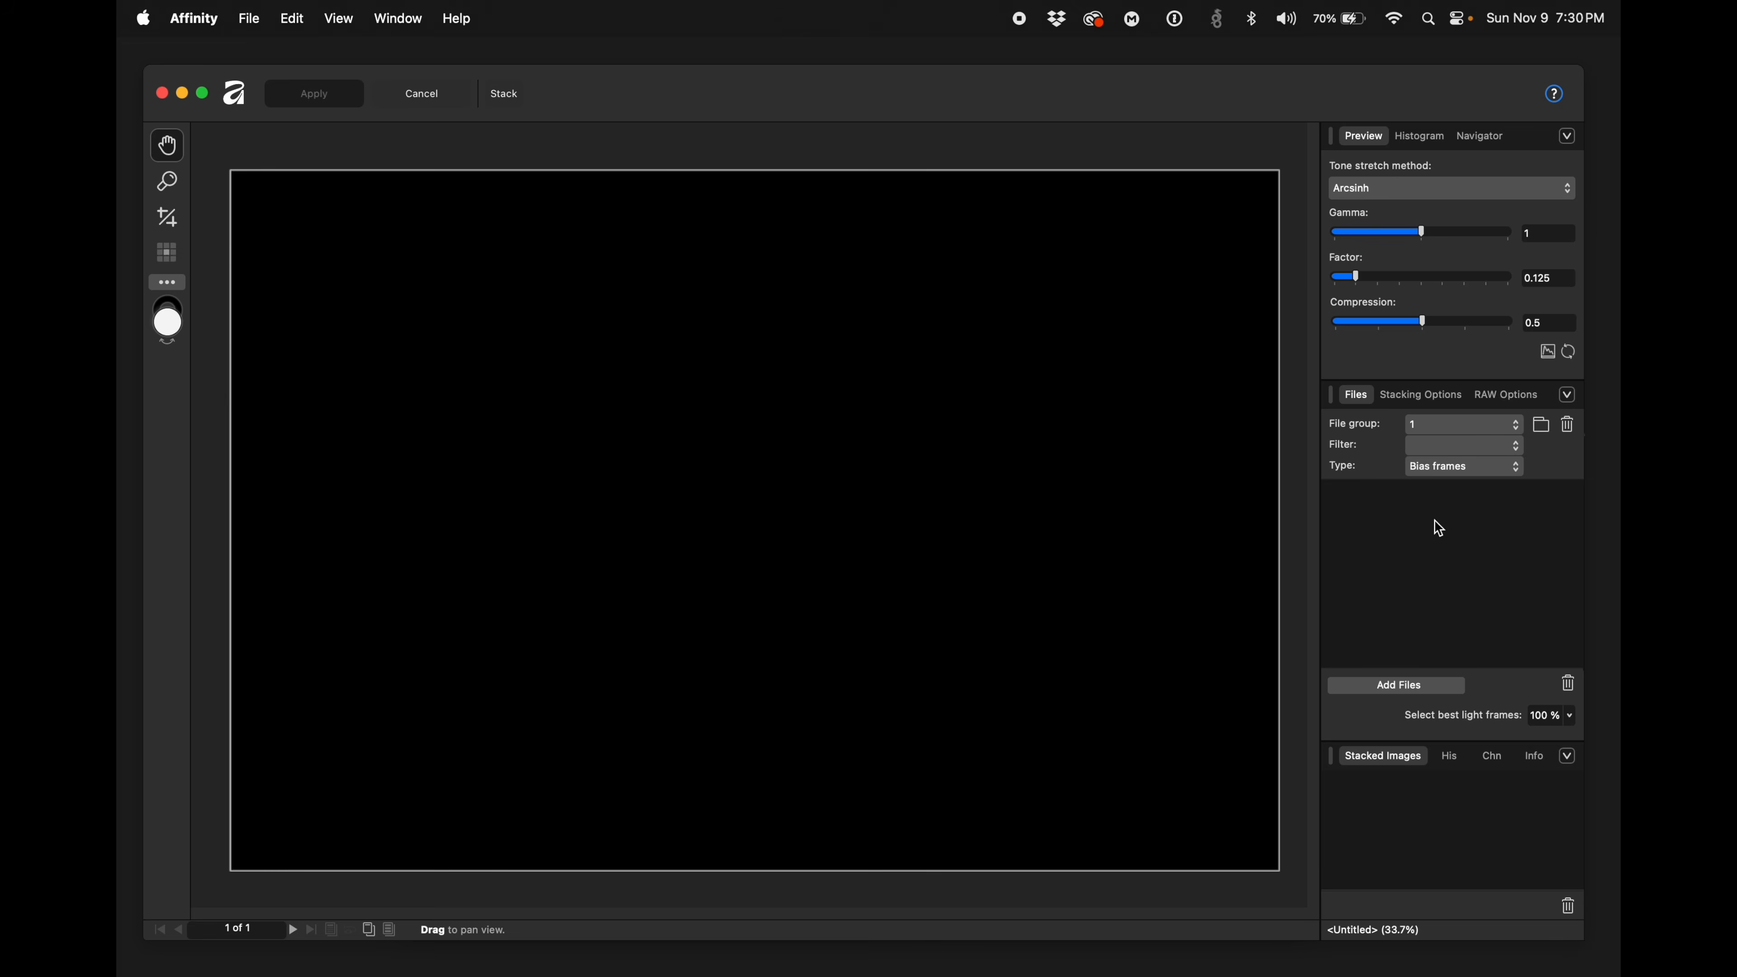
{"action": "left_click", "coordinate": [1396, 687]}
{"action": "left_click", "coordinate": [916, 312]}
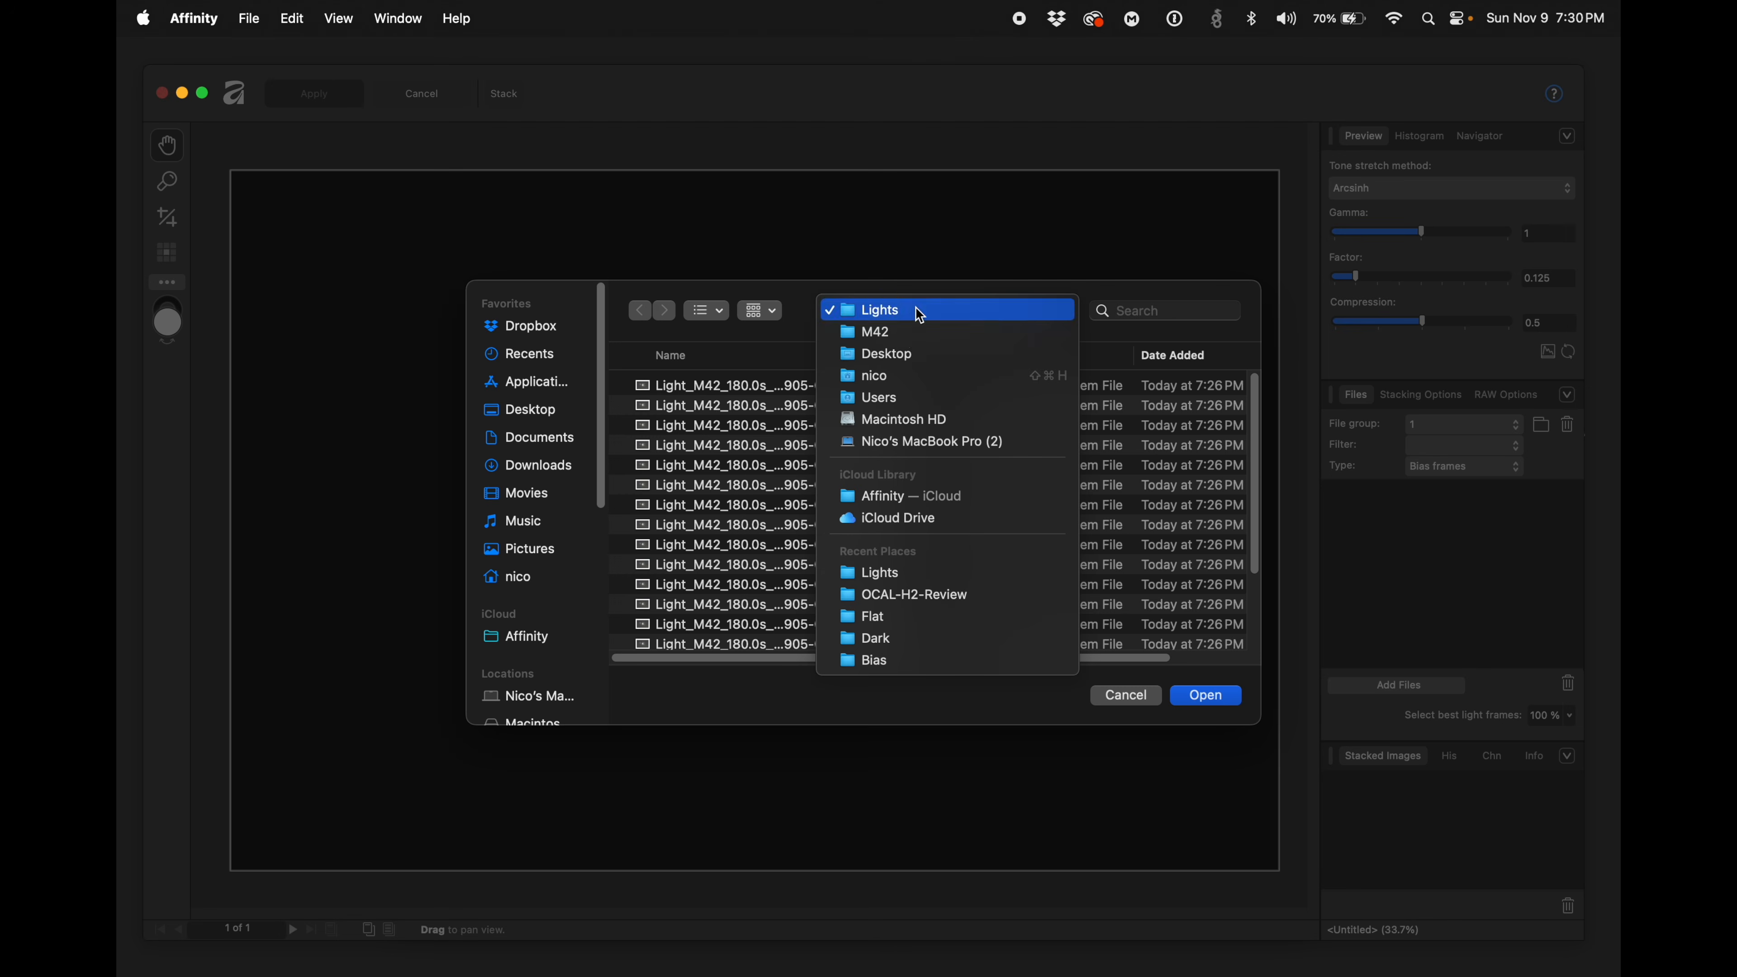
{"action": "left_click", "coordinate": [915, 344]}
{"action": "double_click", "coordinate": [674, 429]}
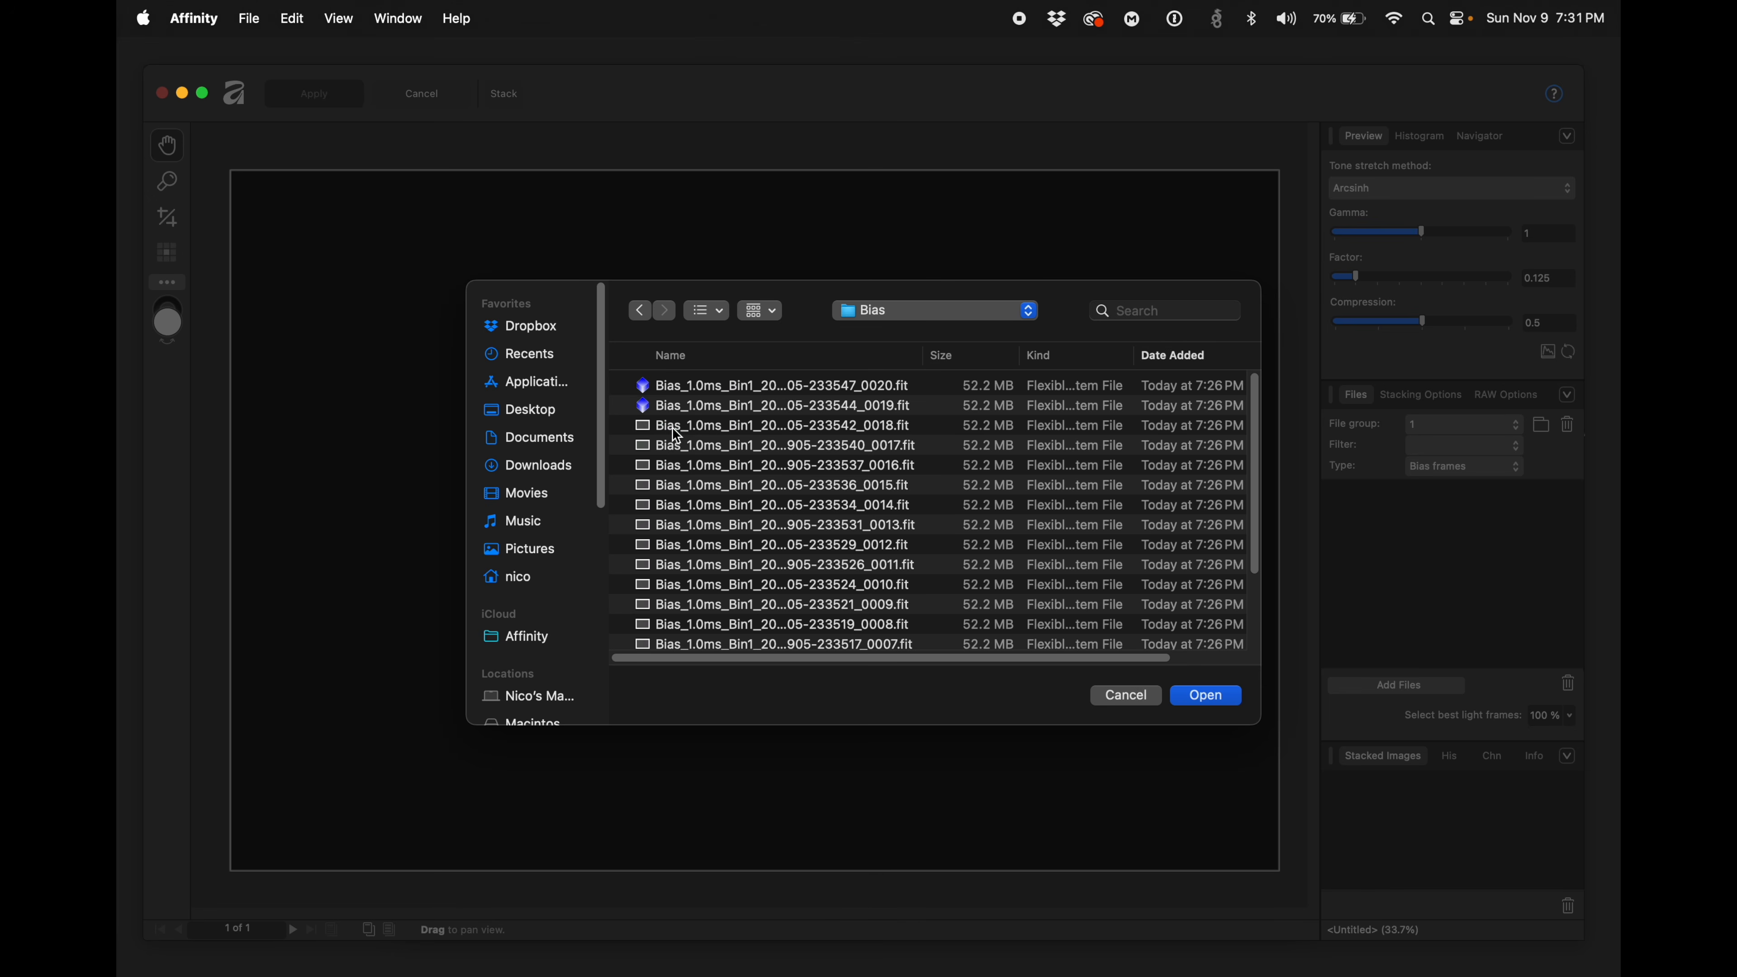
{"action": "left_click", "coordinate": [711, 388]}
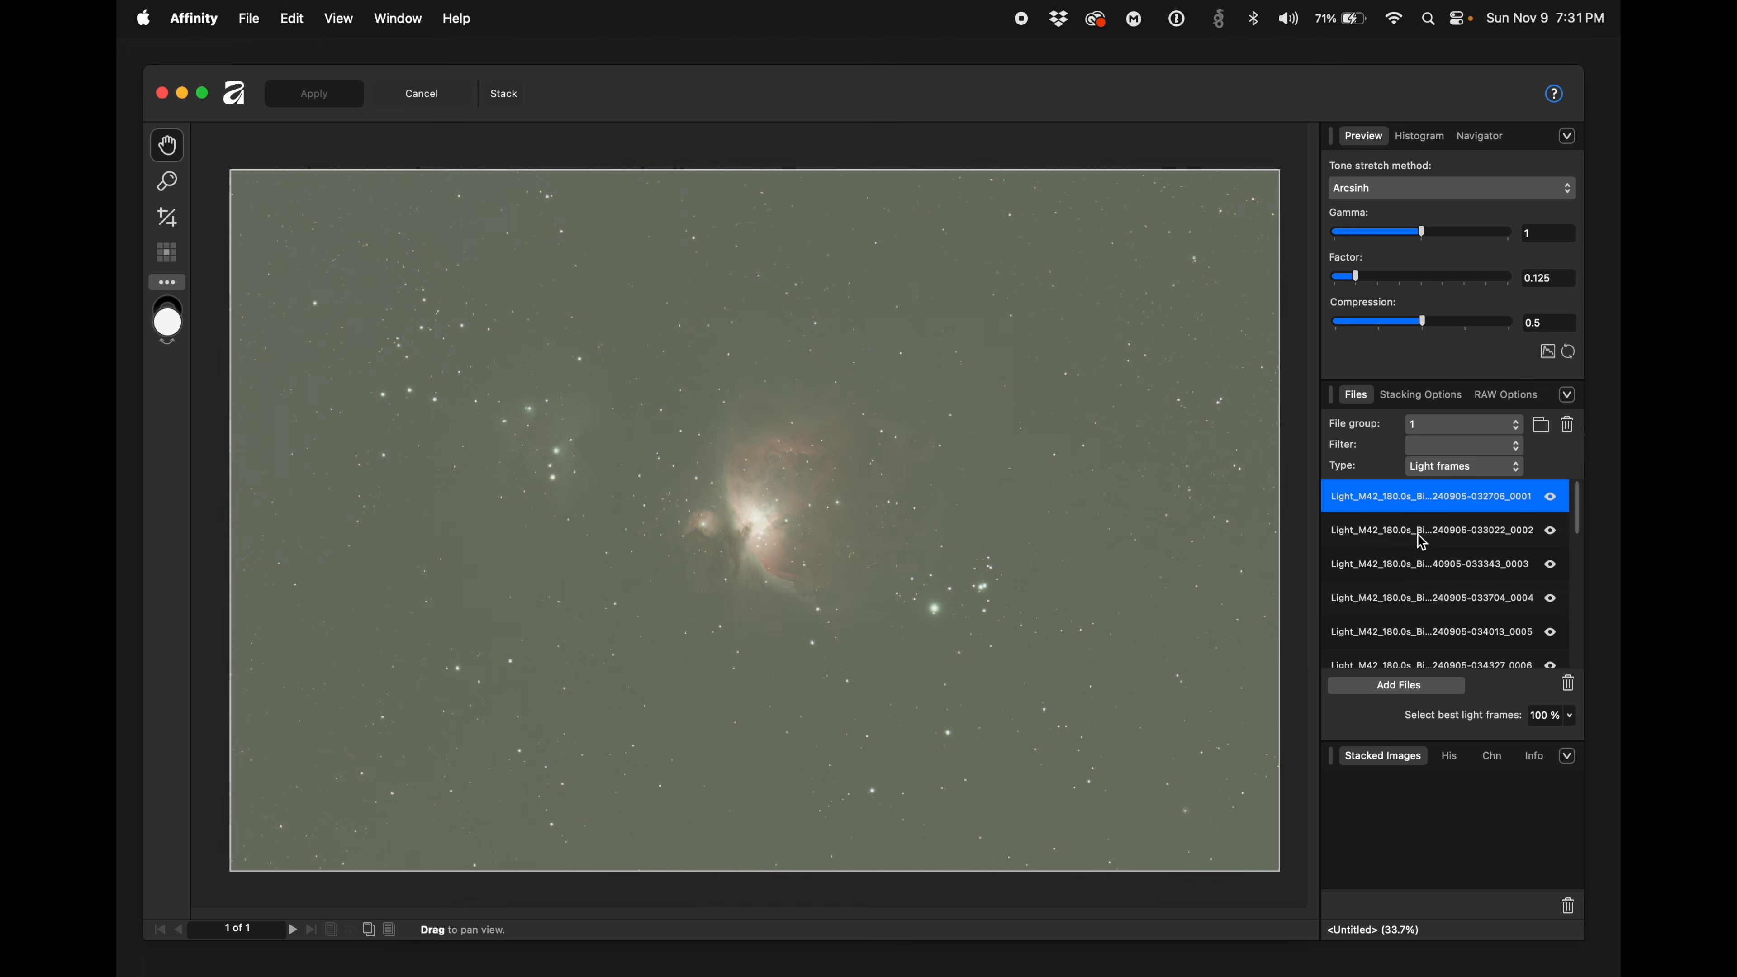
- Review the stacking options, keeping Sigma clipping as the stacking method, and look over the RAW options
{"action": "left_click", "coordinate": [1416, 400]}
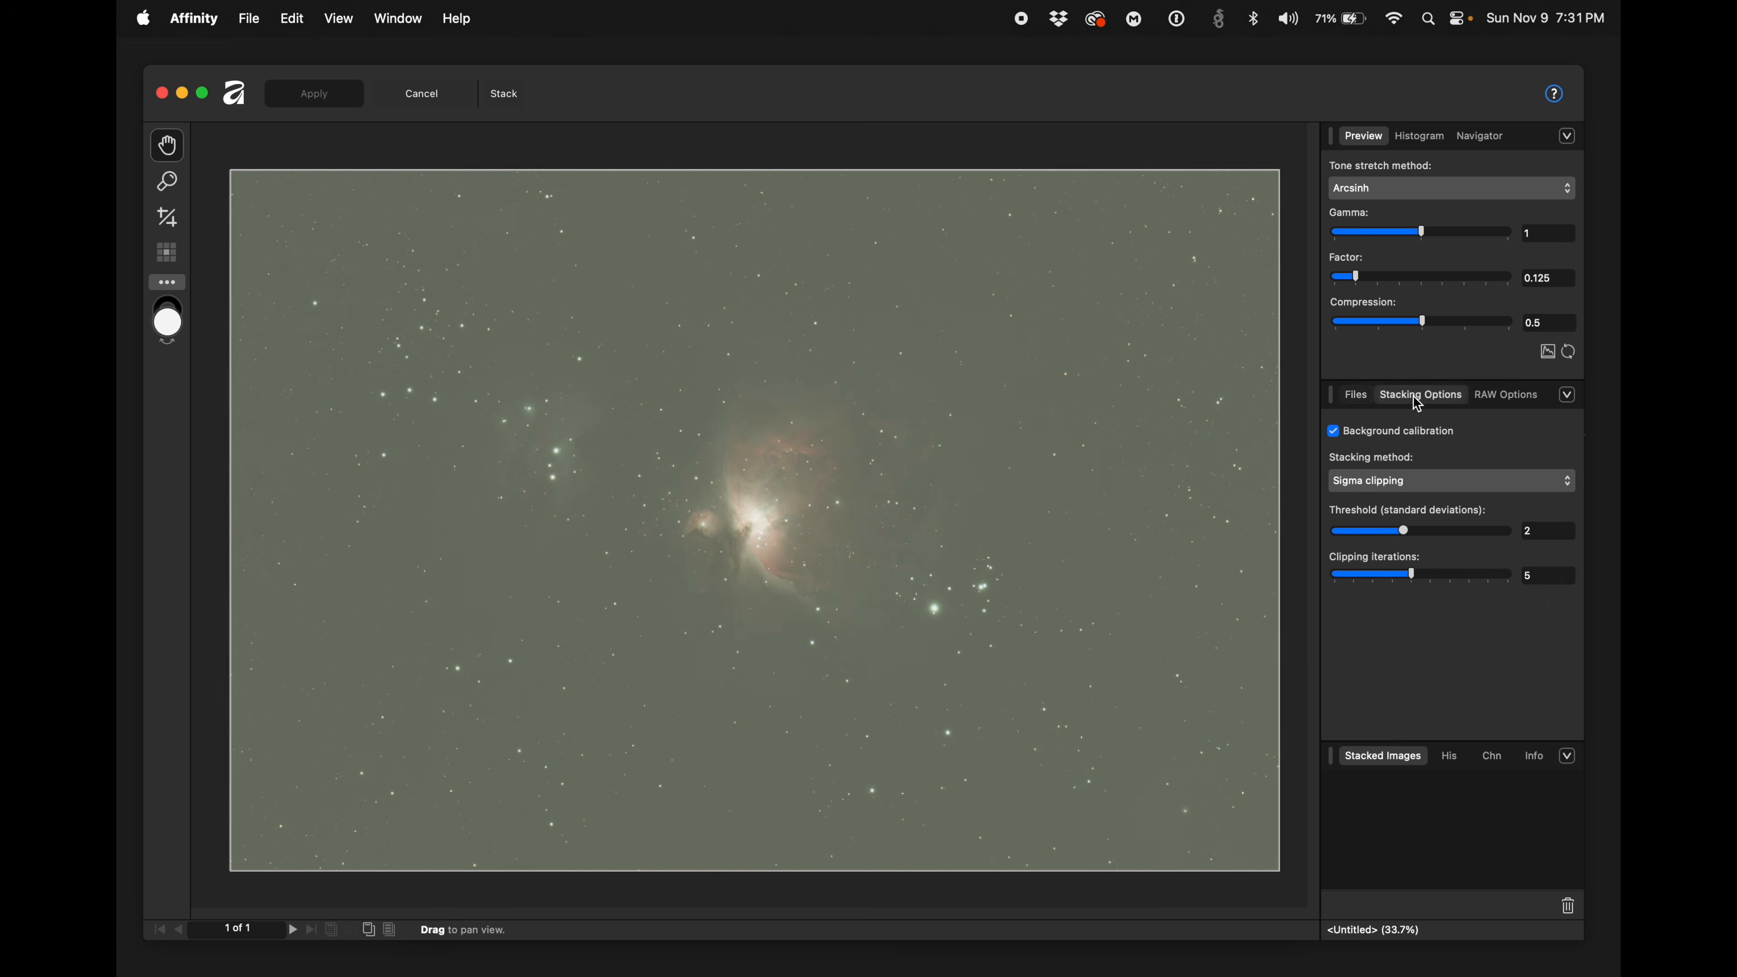
{"action": "left_click", "coordinate": [1404, 490]}
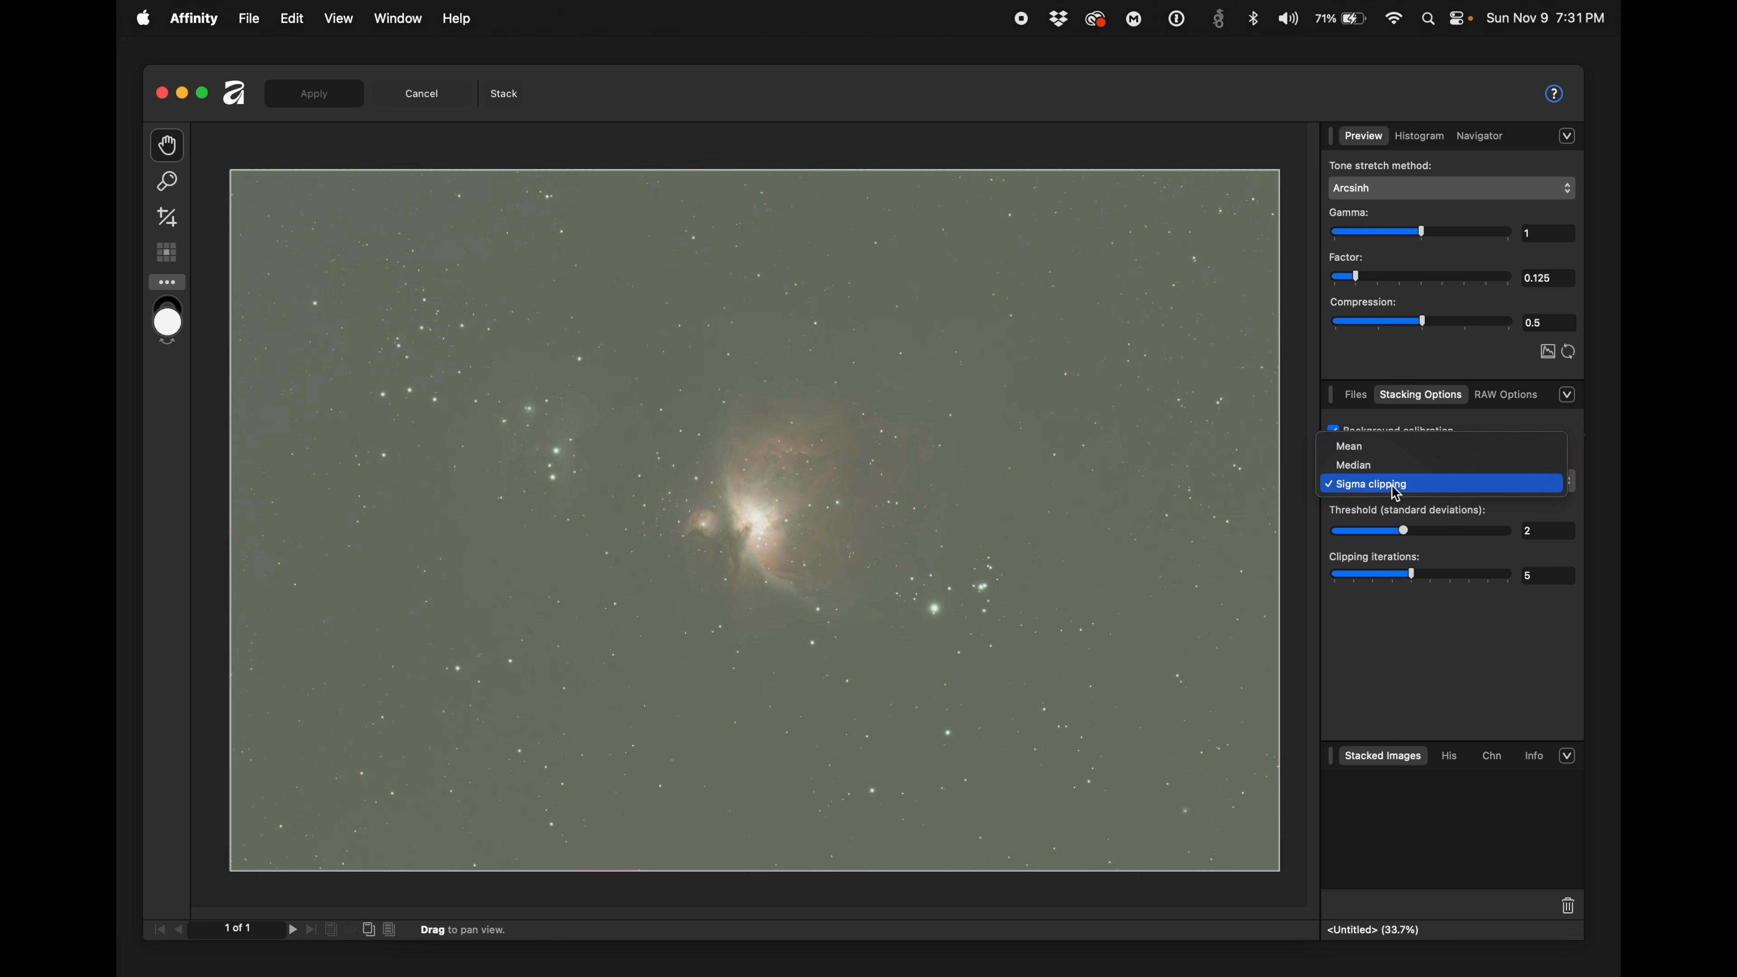
{"action": "left_click", "coordinate": [1404, 486]}
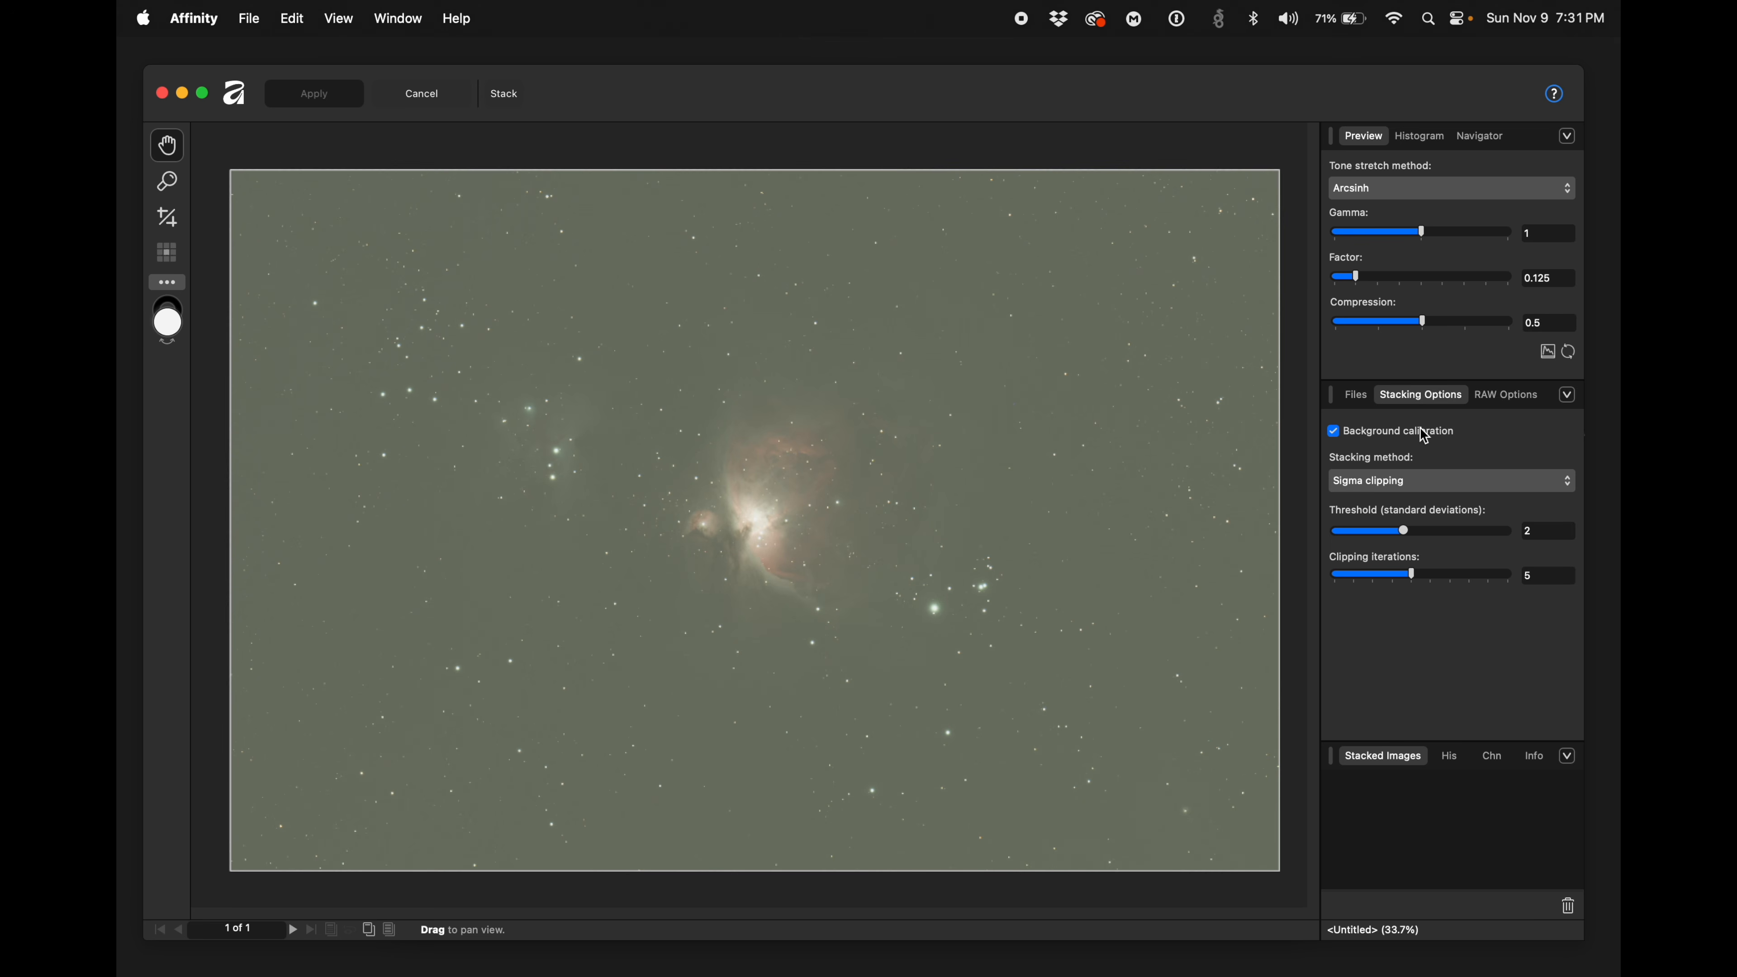
{"action": "left_click", "coordinate": [1505, 397]}
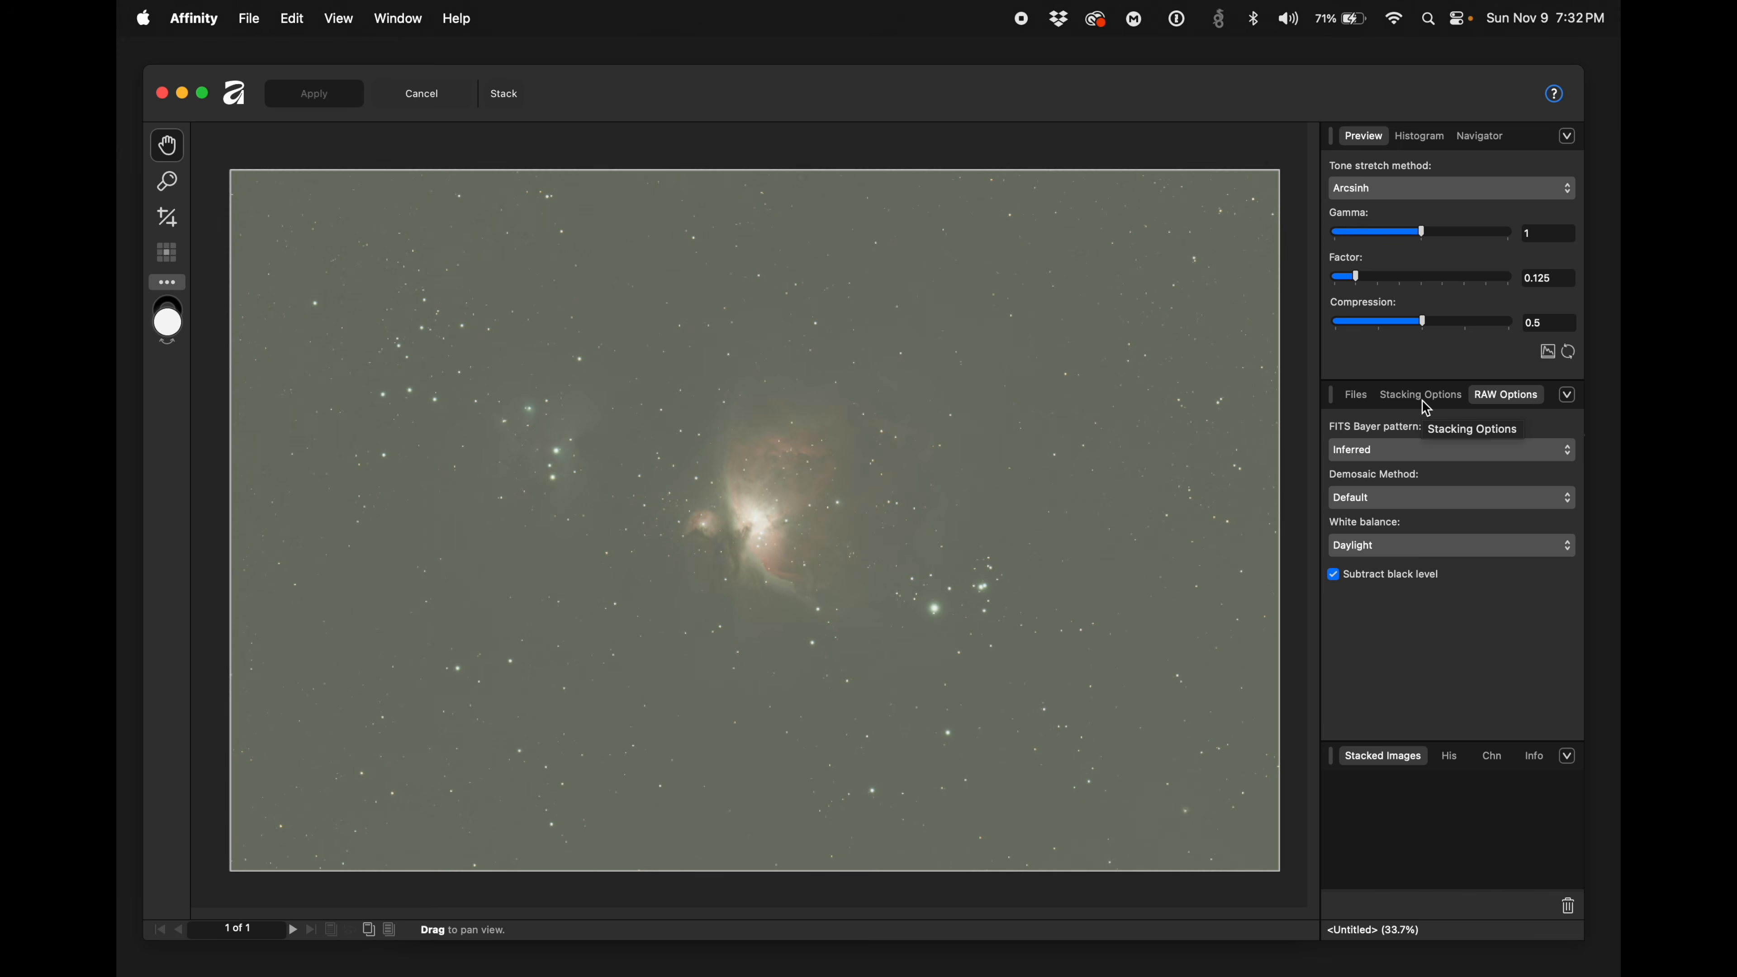
- Return to the file list, check the best light frames selection setting, and view light frames 0002 and 0003
{"action": "left_click", "coordinate": [1355, 396]}
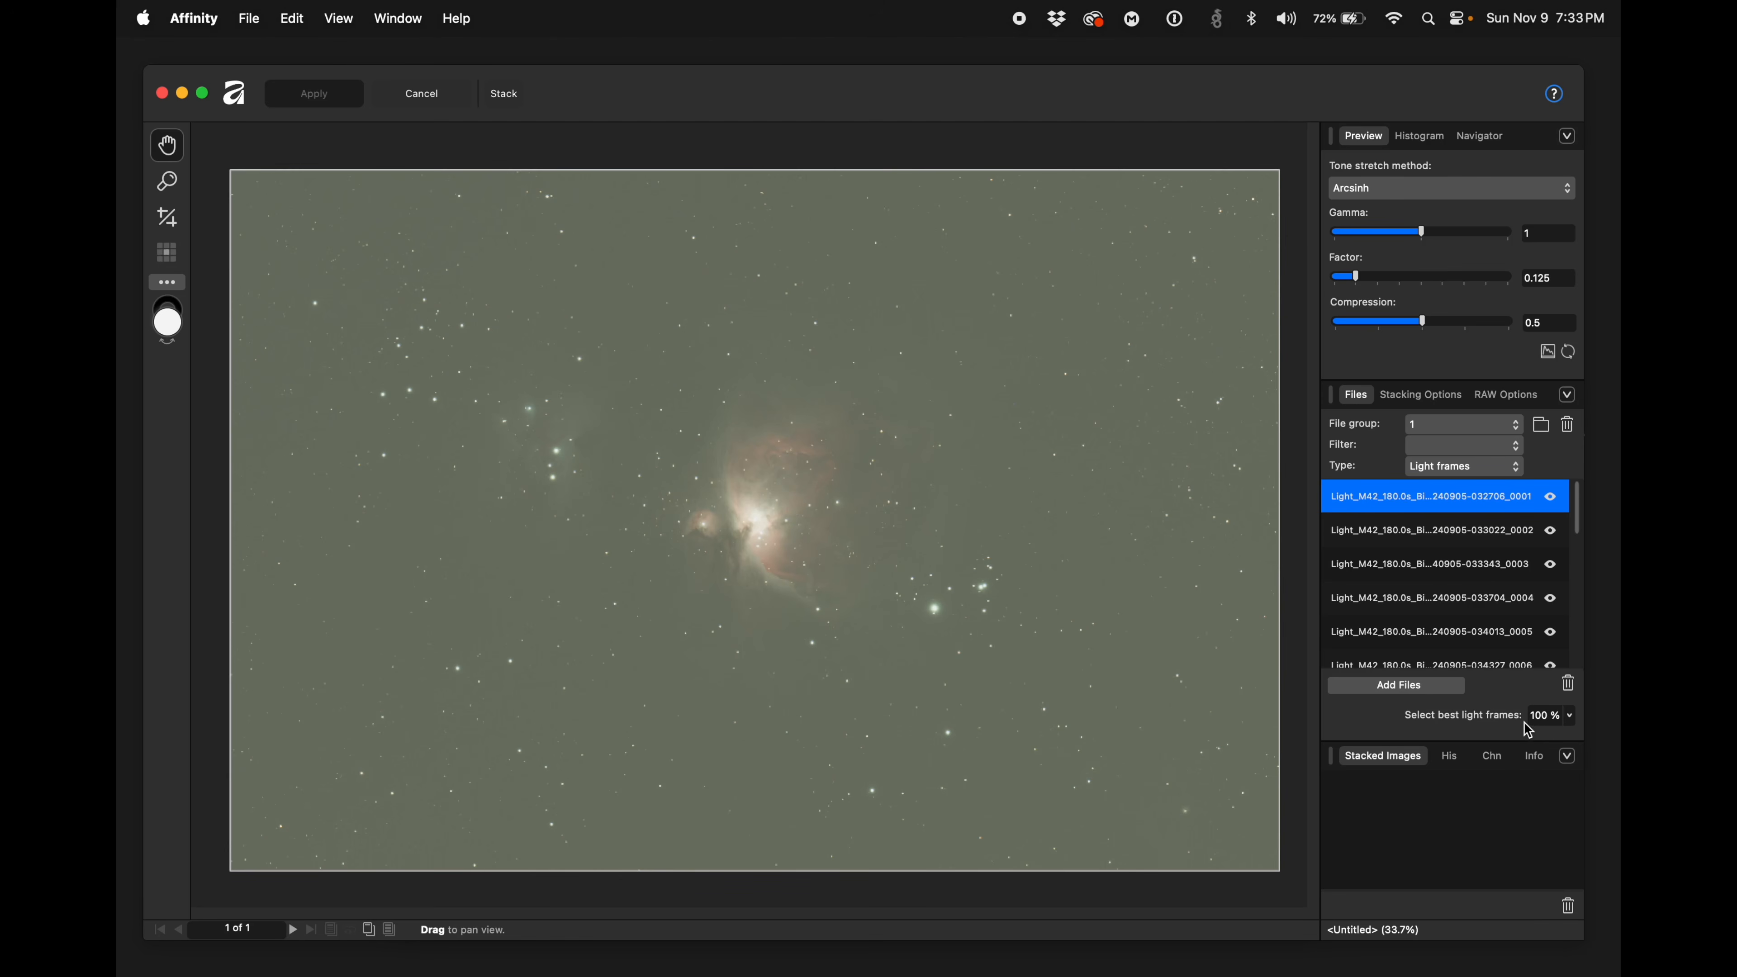
{"action": "left_click", "coordinate": [1554, 722]}
{"action": "left_click", "coordinate": [1446, 541]}
{"action": "left_click", "coordinate": [1450, 574]}
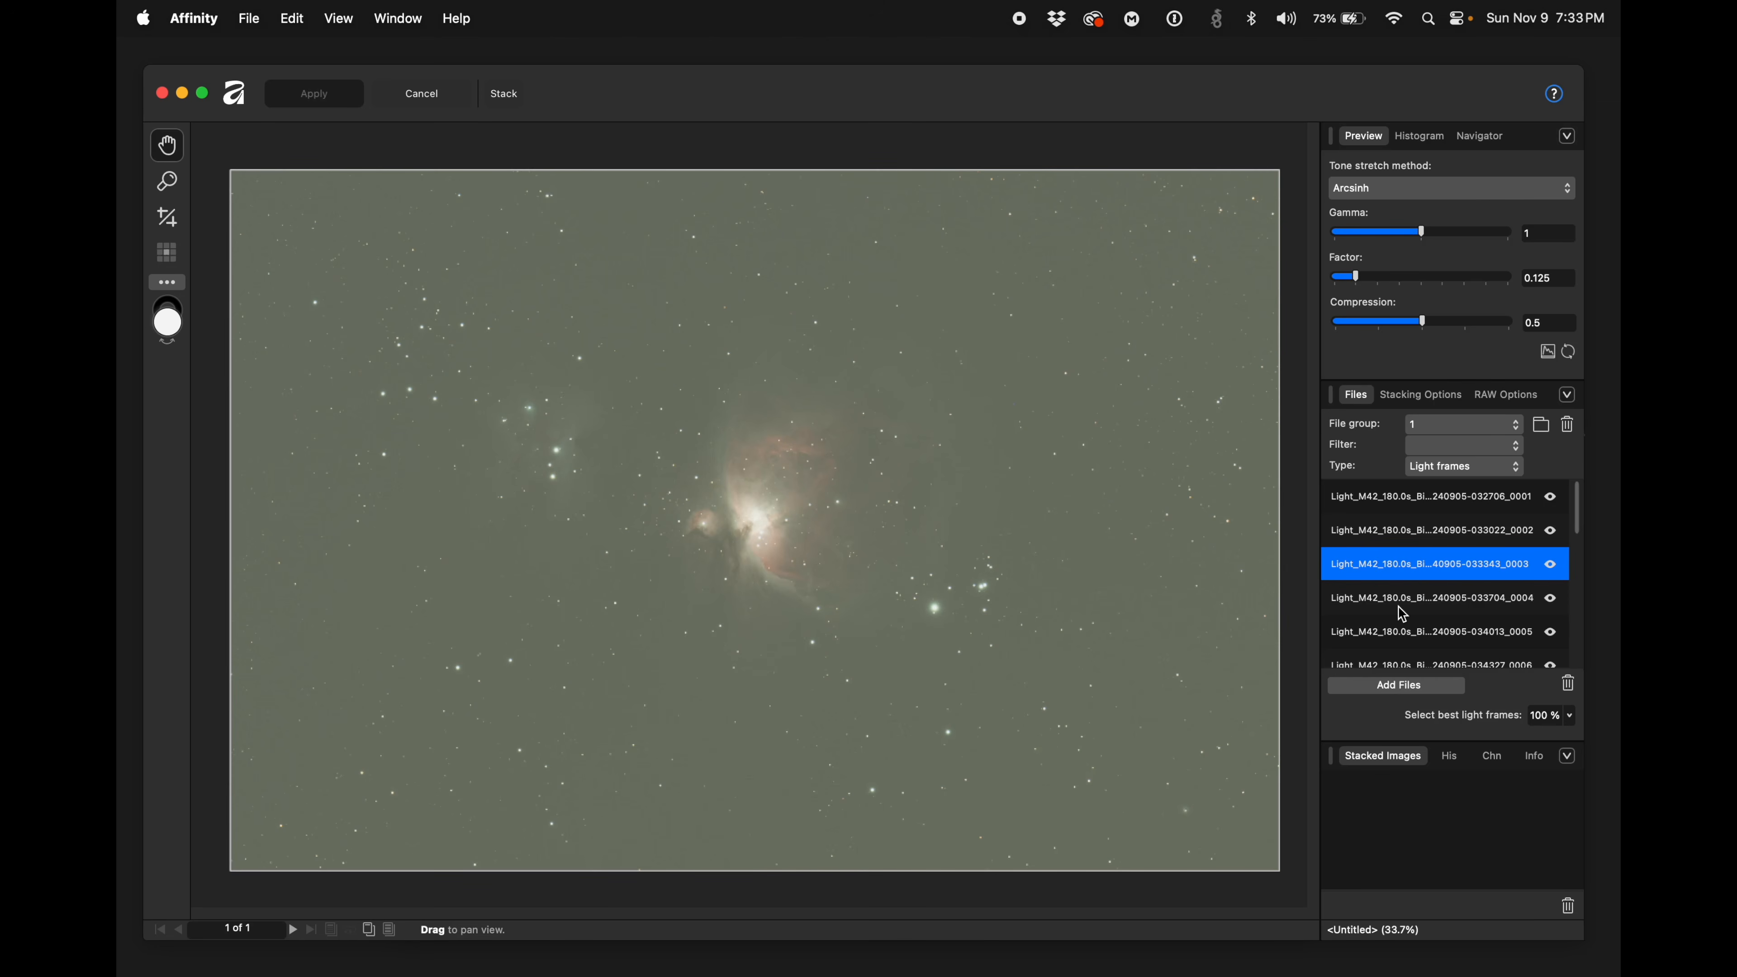
- Stack the loaded frames and apply the stacked image to create the document
{"action": "left_click", "coordinate": [513, 101]}
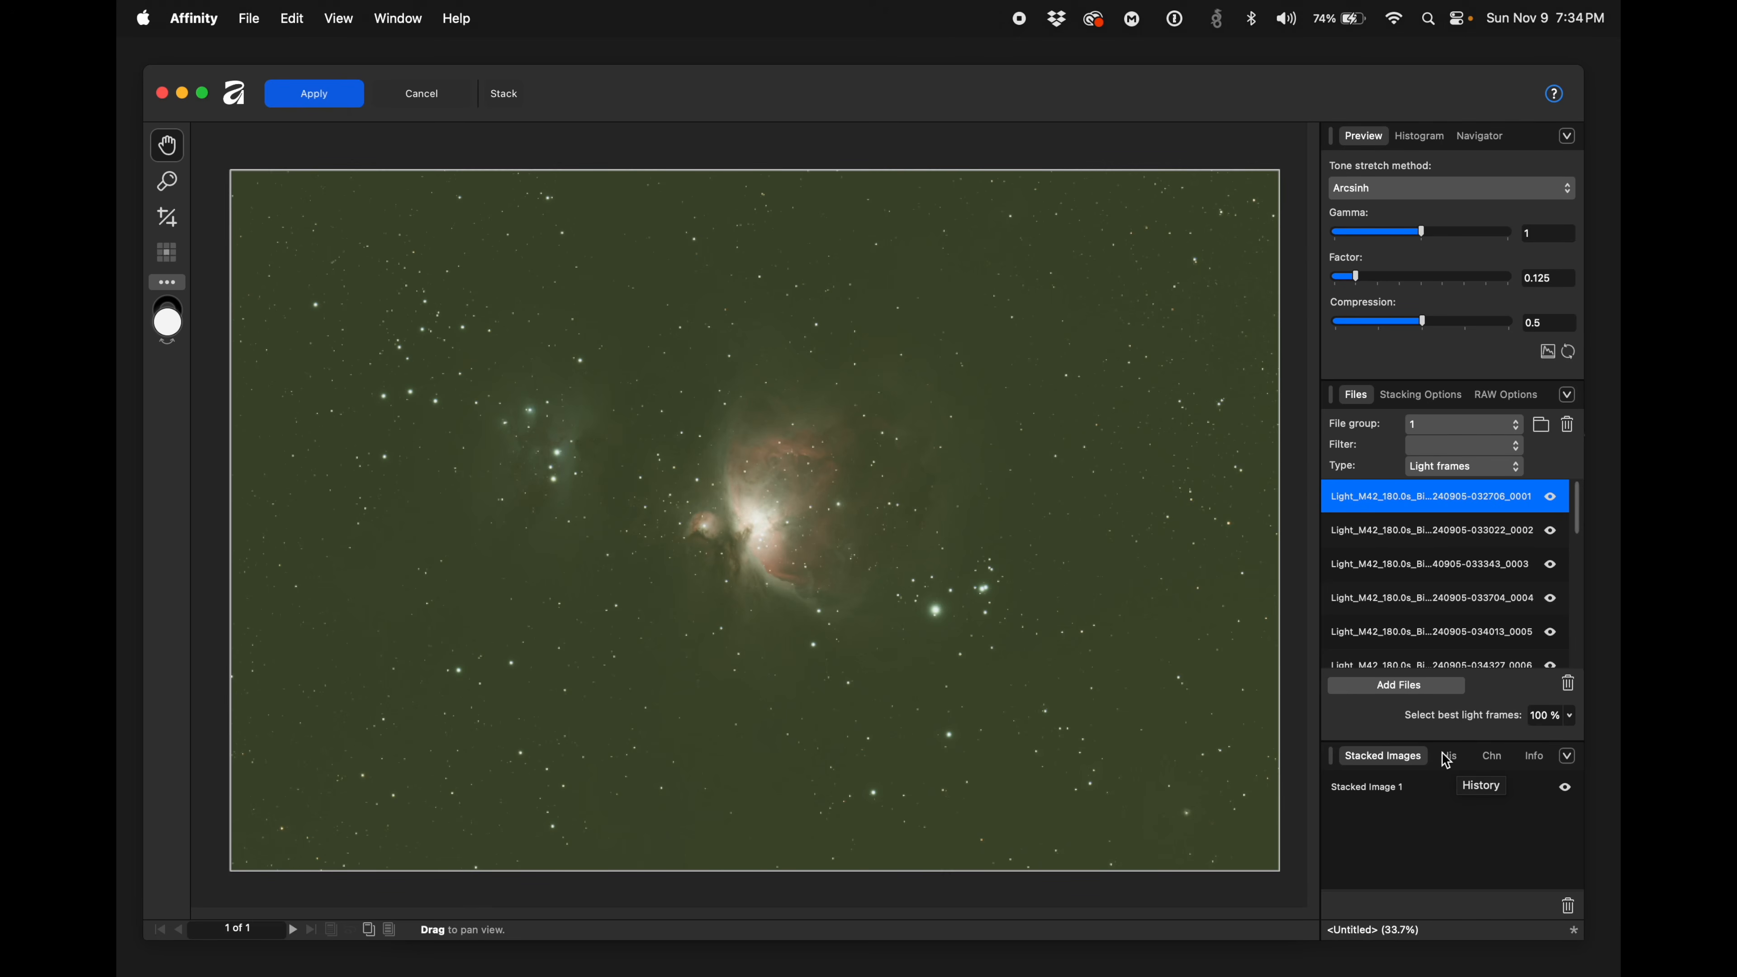
{"action": "left_click", "coordinate": [303, 93]}
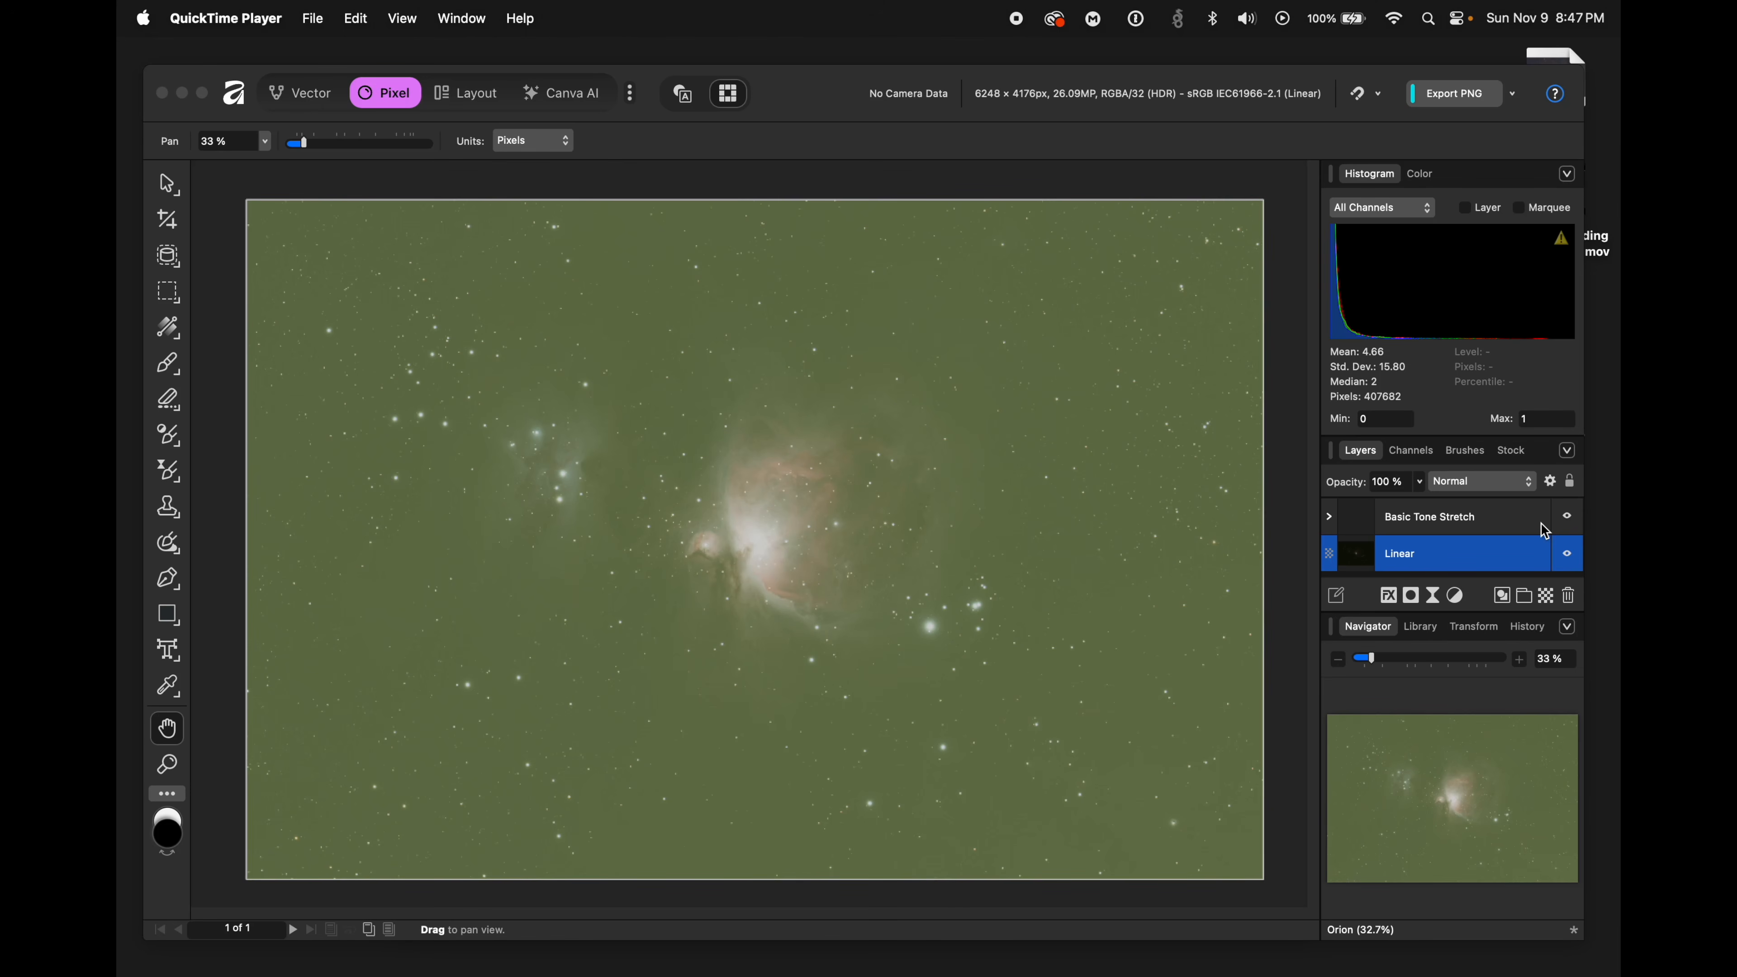
- Hide the Basic Tone Stretch layer, show the 32-bit Preview, and set its display transform to Unmanaged
{"action": "left_click", "coordinate": [1568, 518]}
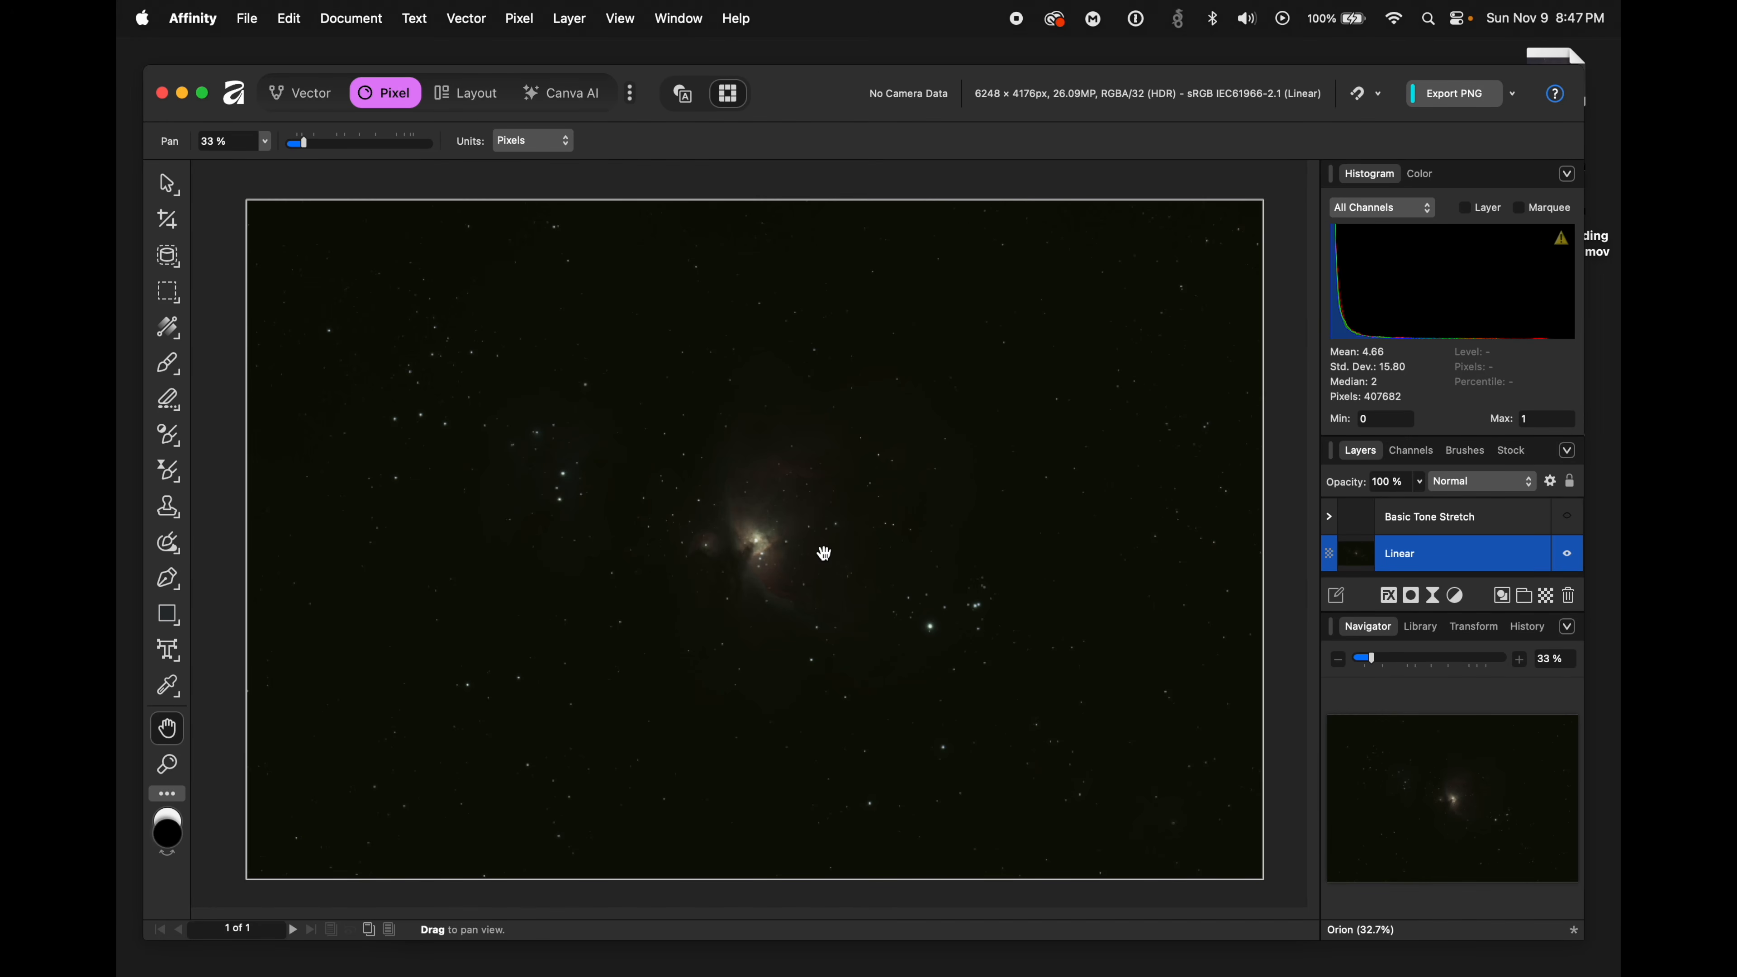
{"action": "left_click", "coordinate": [527, 8]}
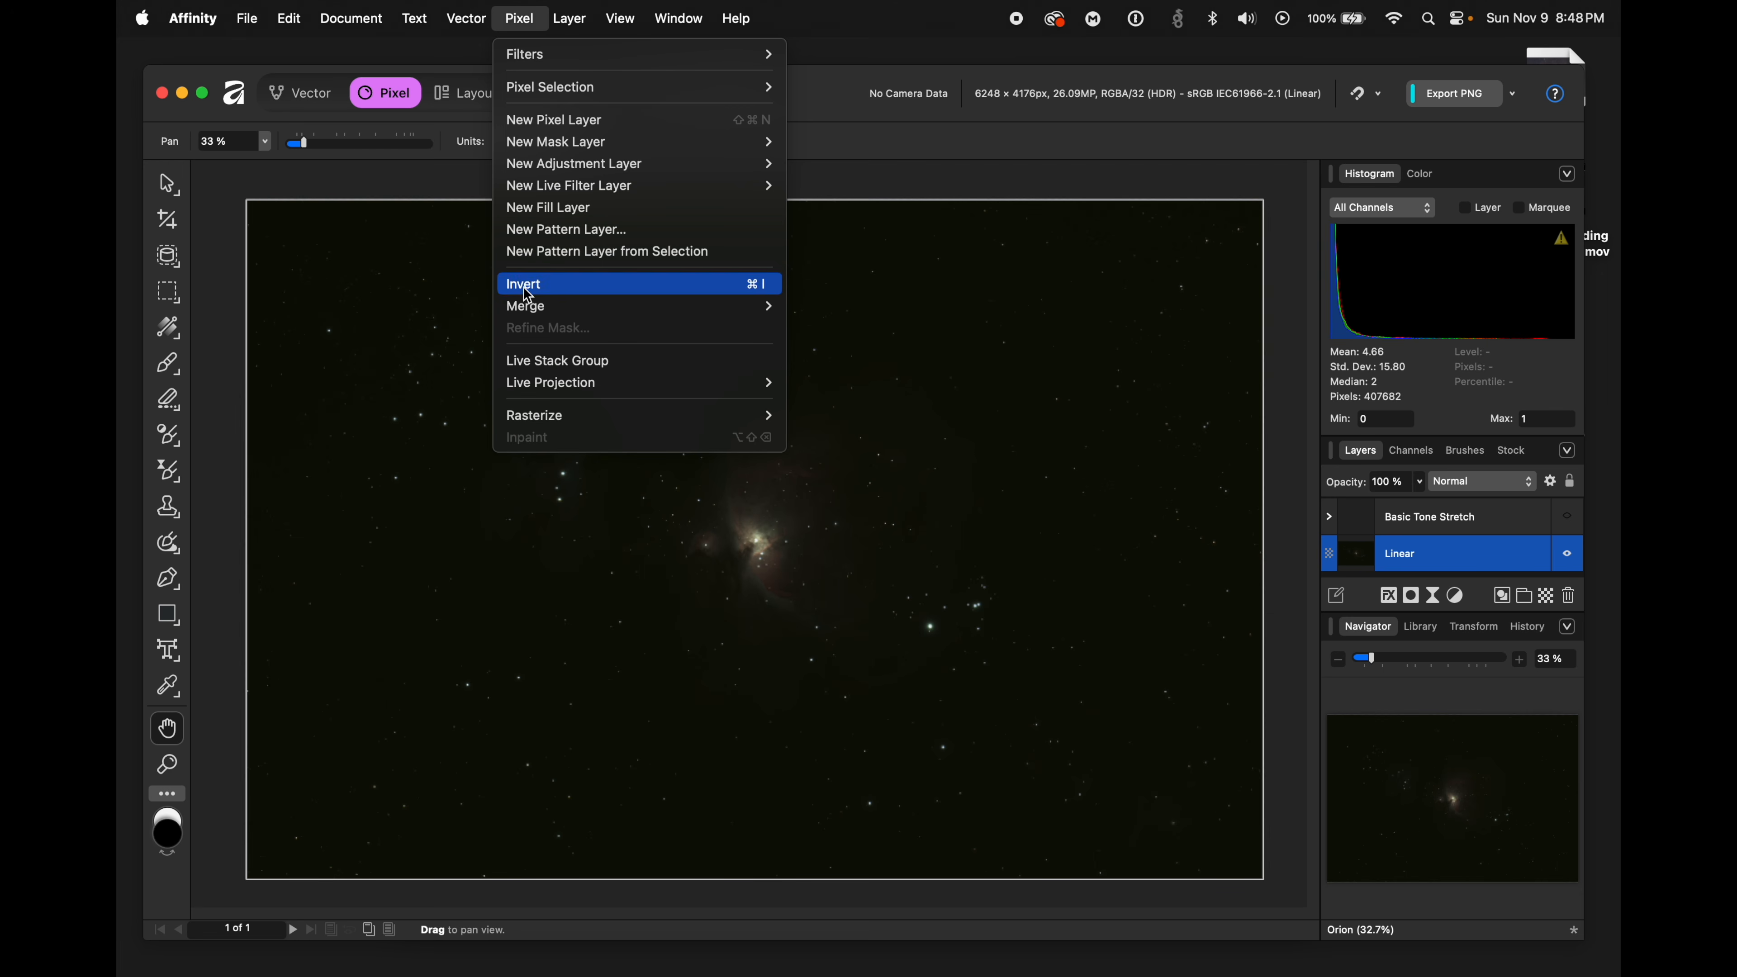
{"action": "mouse_move", "coordinate": [667, 14]}
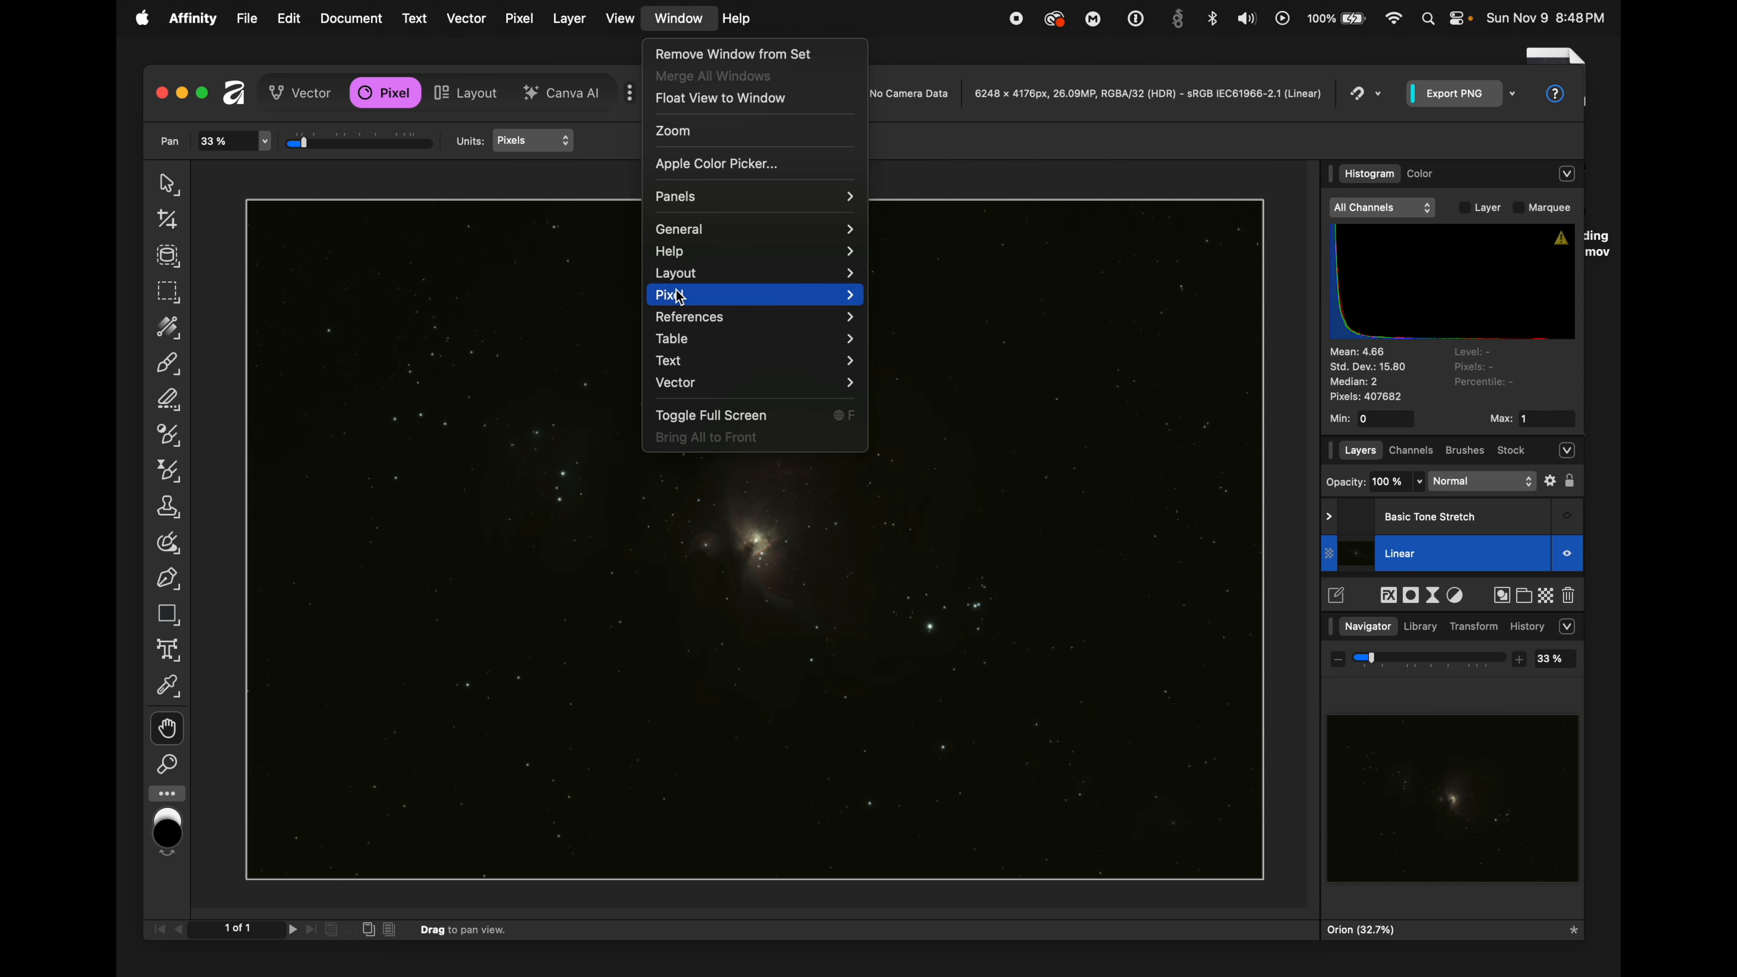
{"action": "mouse_move", "coordinate": [686, 296]}
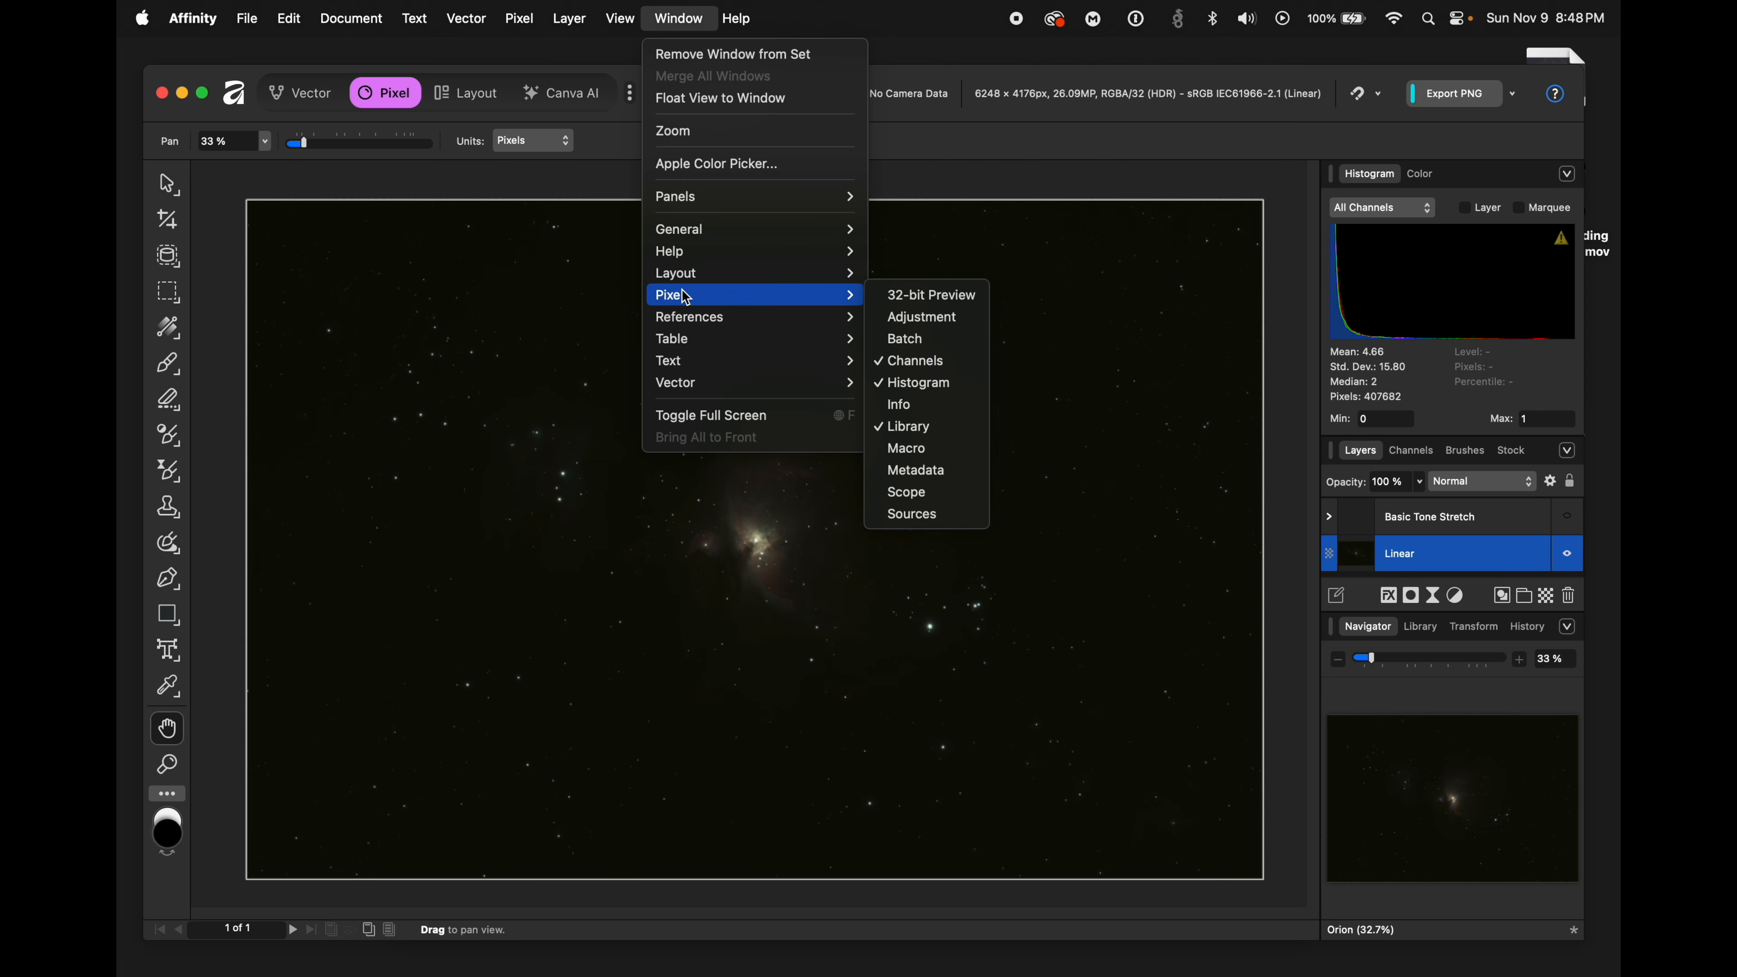
{"action": "left_click", "coordinate": [940, 295]}
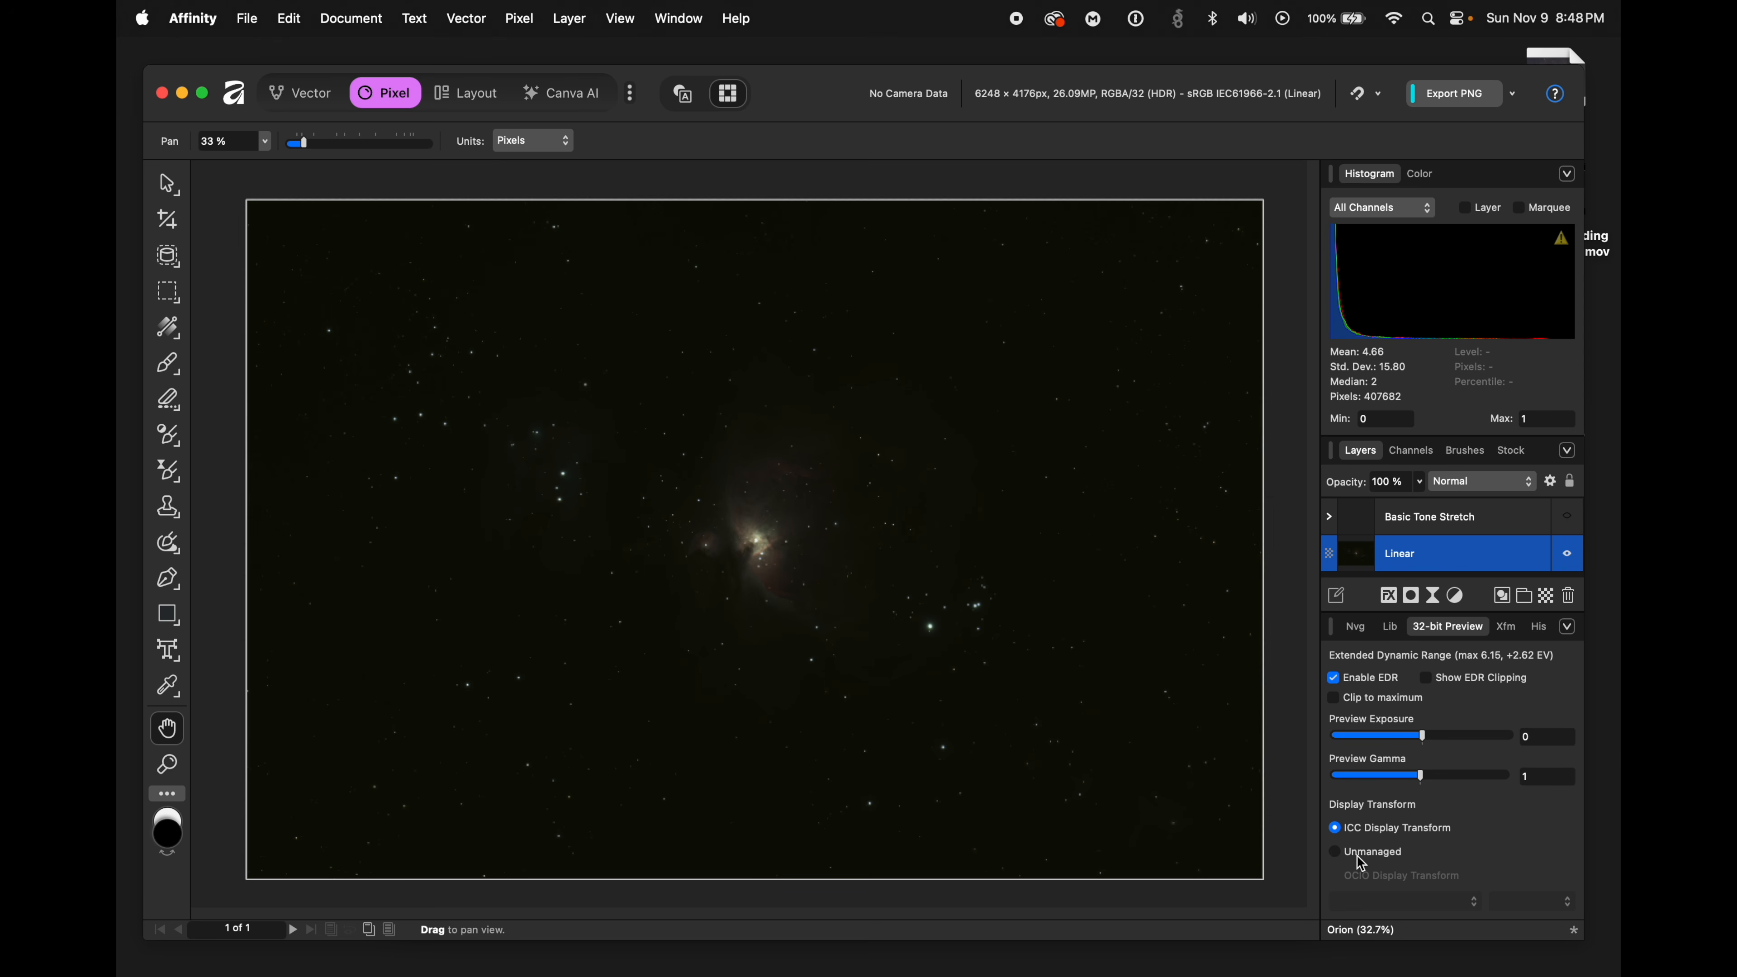
{"action": "left_click", "coordinate": [1334, 851]}
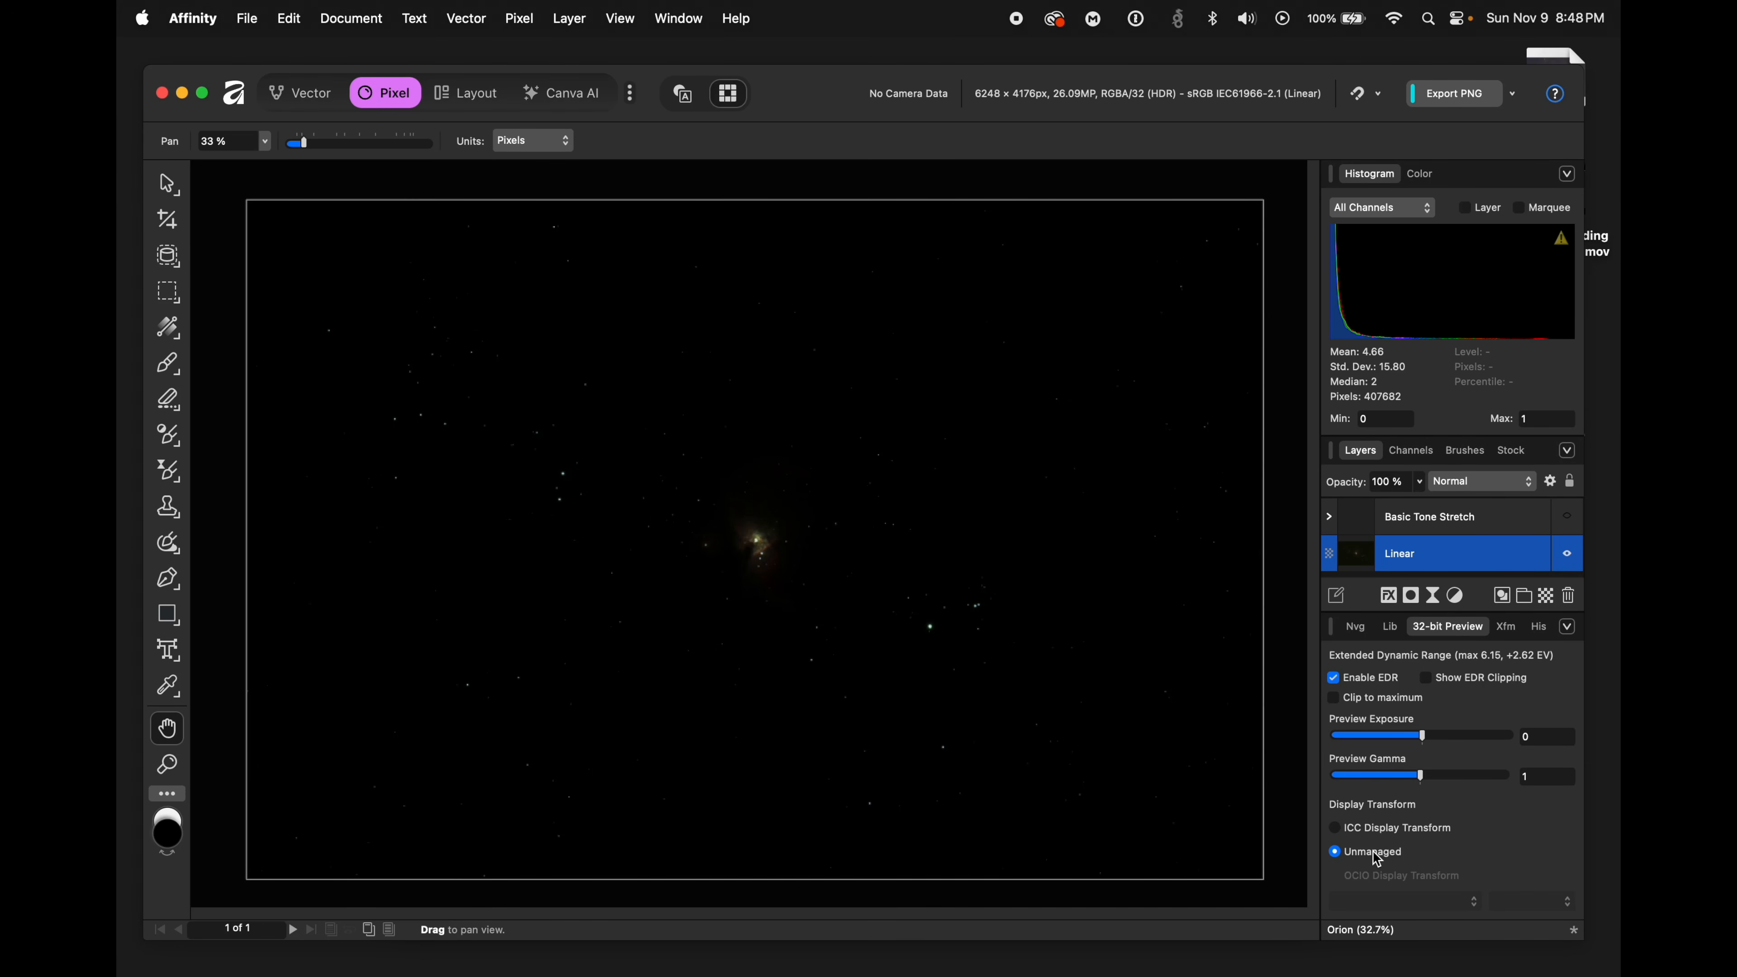
- Compare the ICC and Unmanaged display transforms, keep ICC Display Transform, and make the Basic Tone Stretch layer visible again
{"action": "left_click", "coordinate": [1384, 834]}
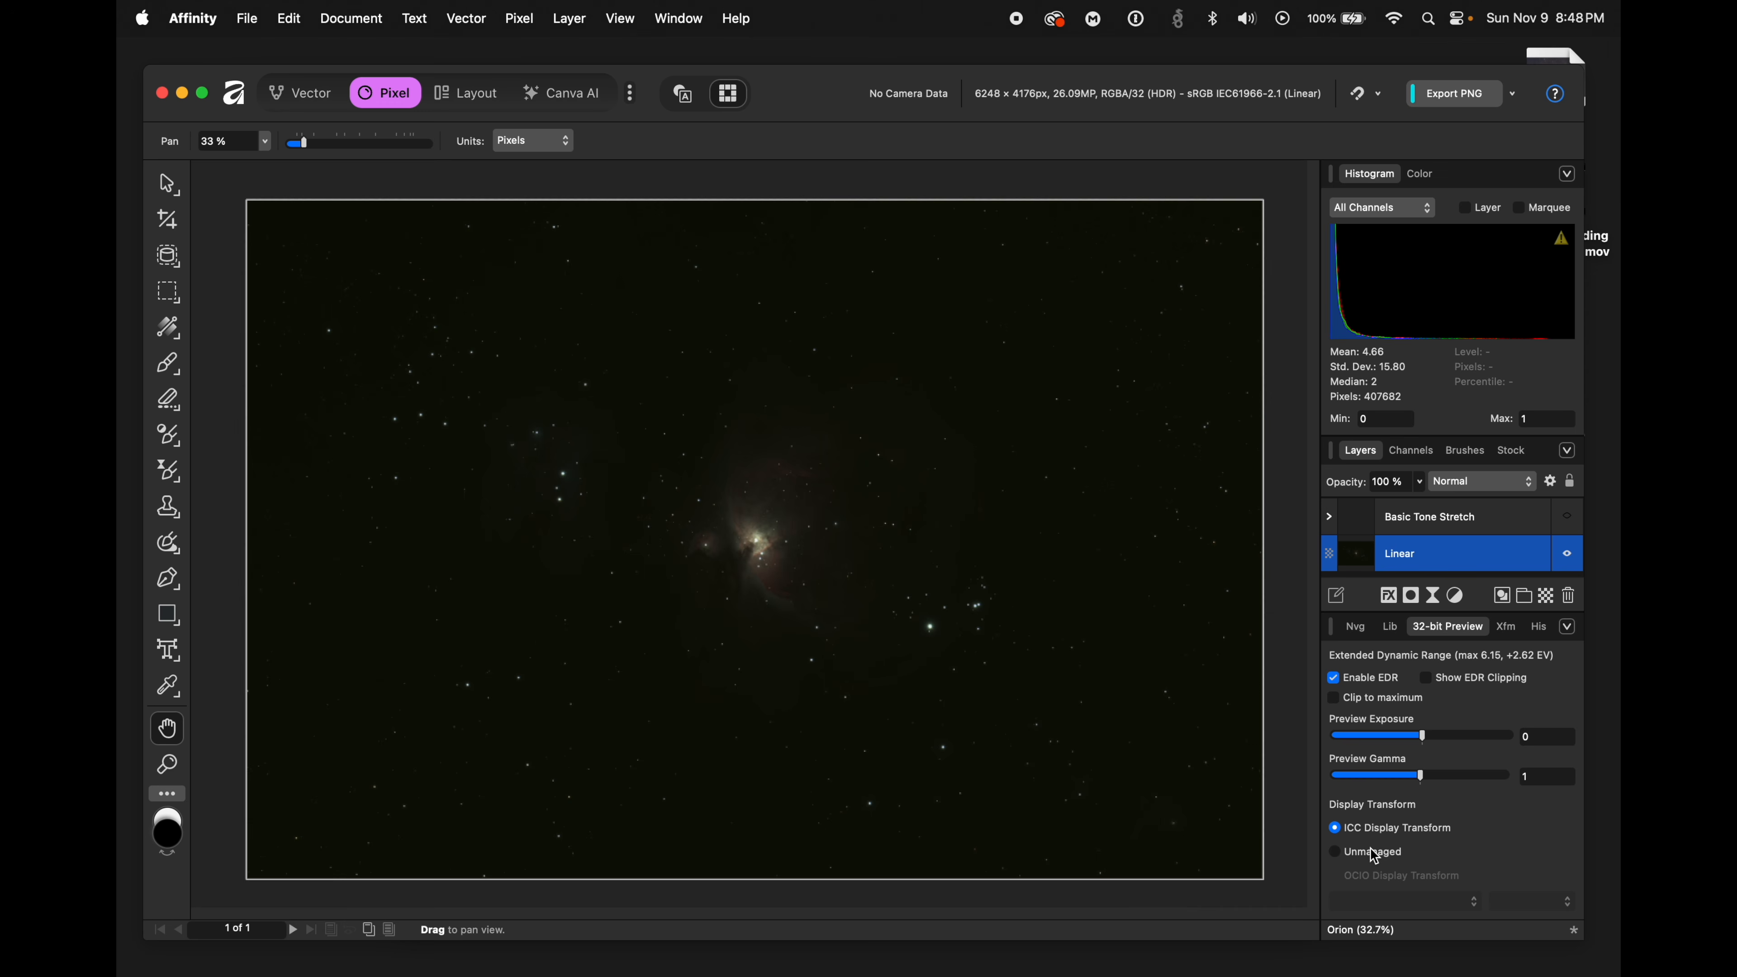
{"action": "left_click", "coordinate": [1375, 852]}
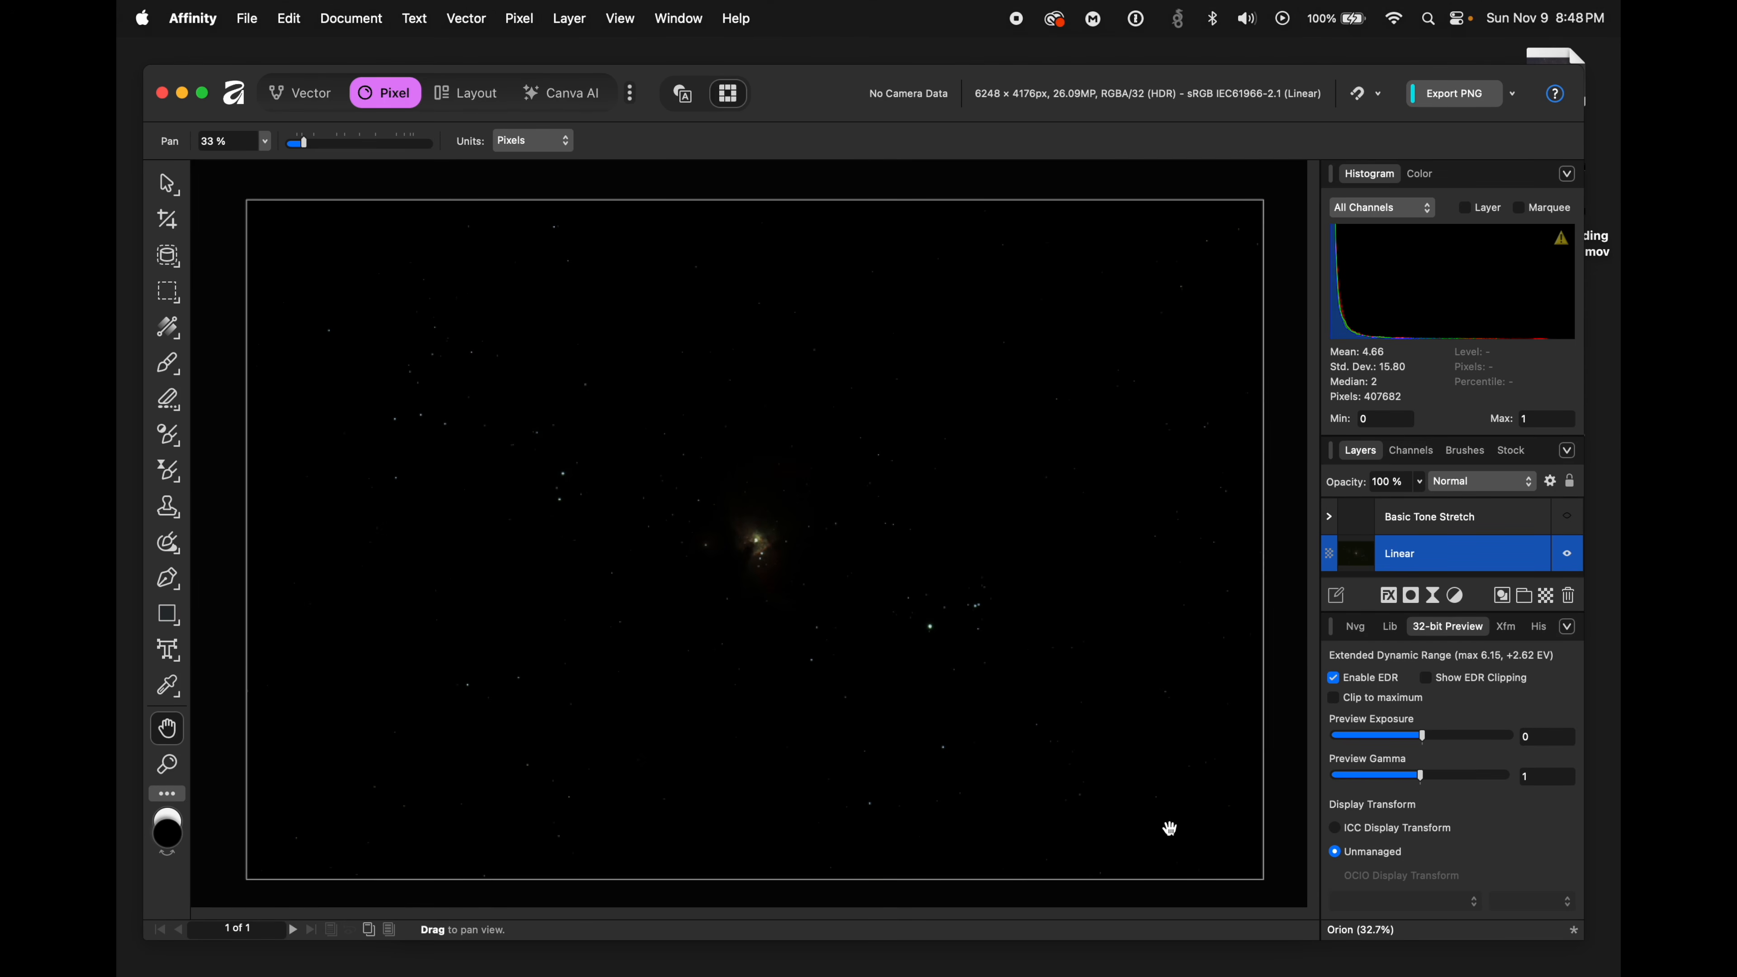
{"action": "left_click", "coordinate": [1378, 831]}
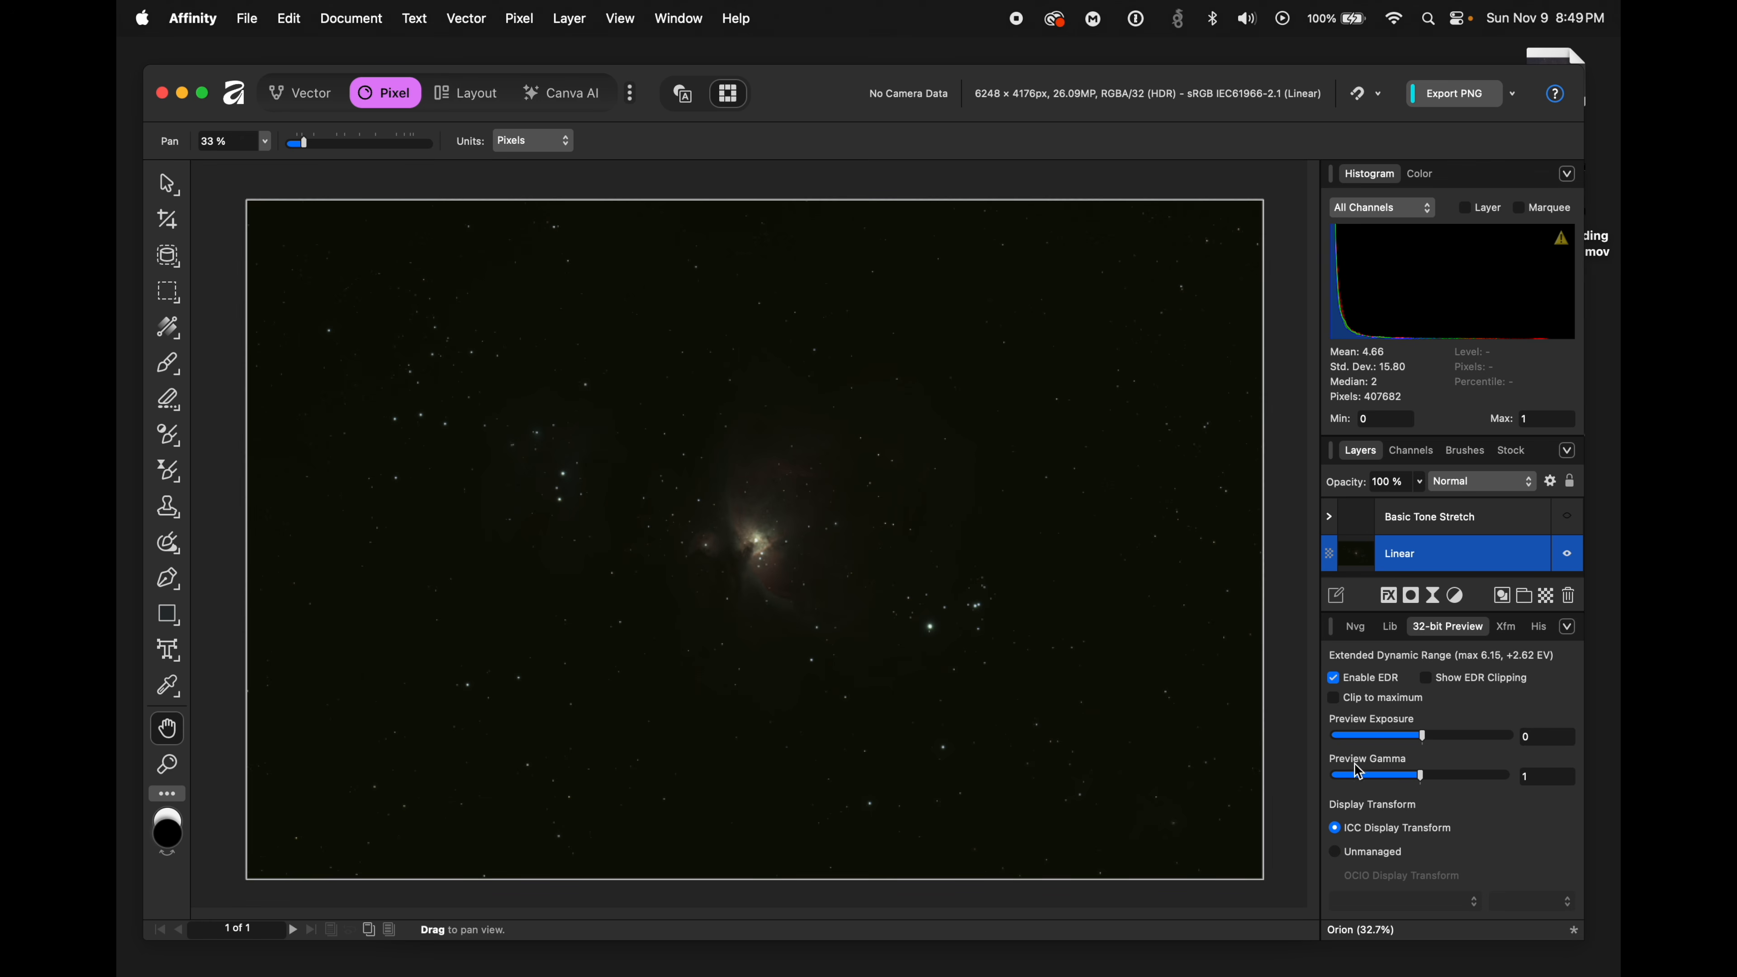
{"action": "left_click", "coordinate": [1356, 627]}
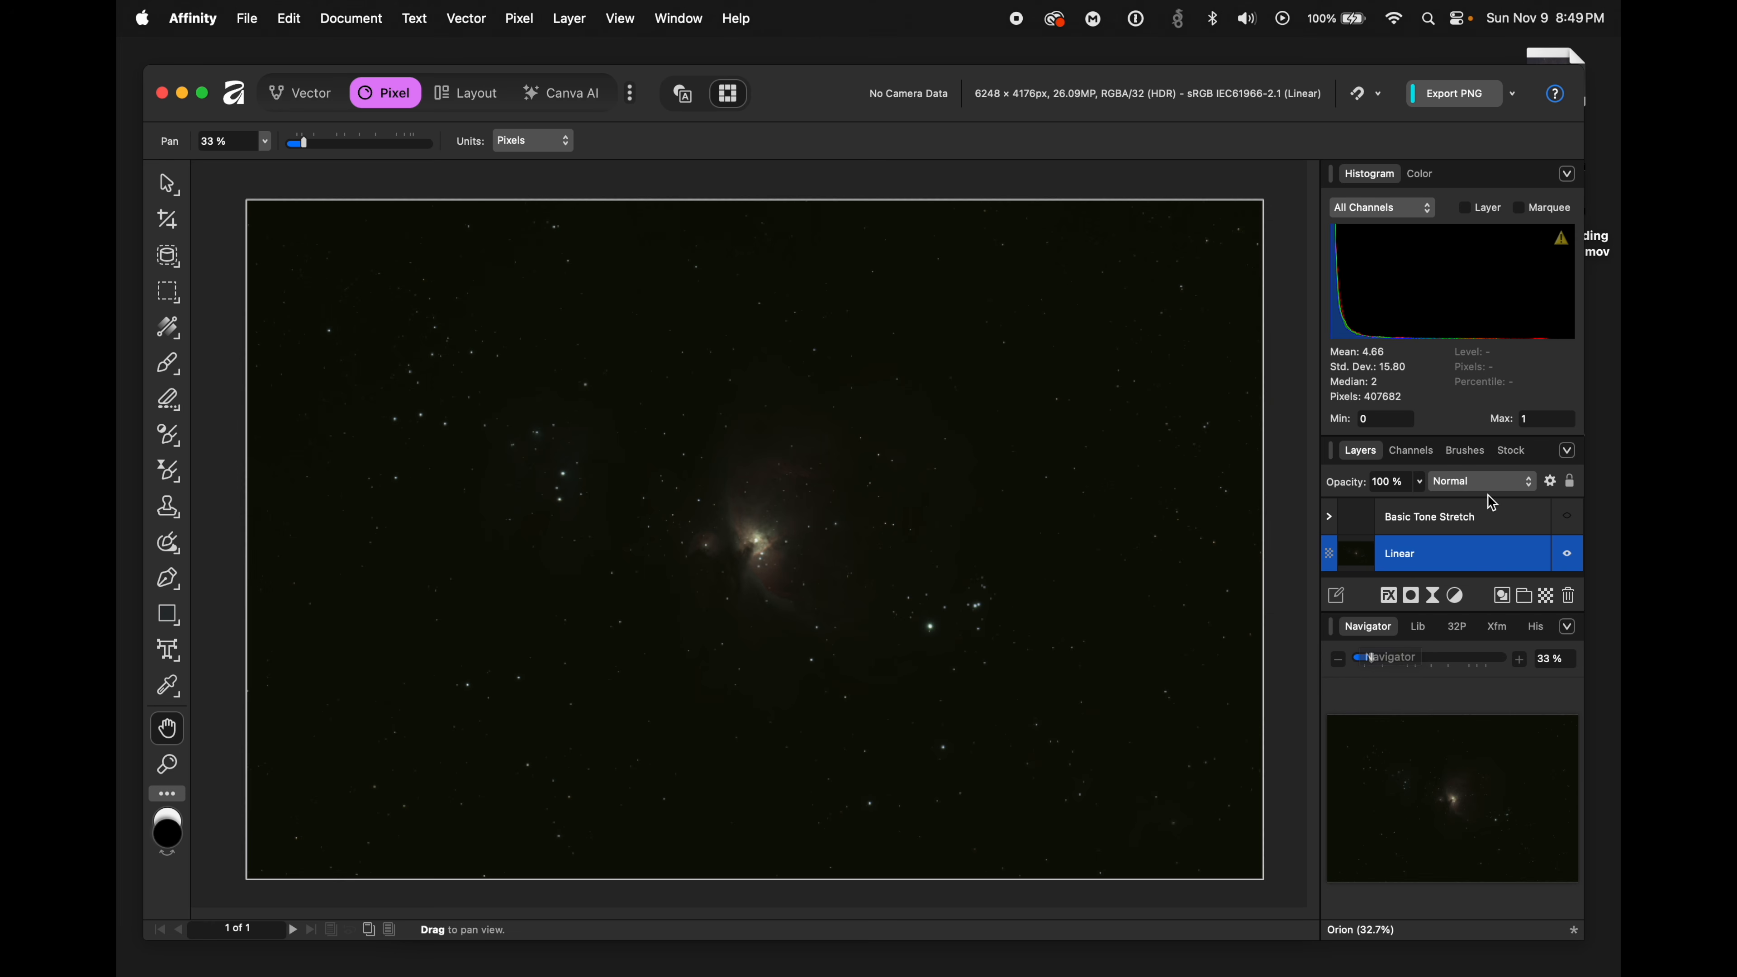
{"action": "left_click", "coordinate": [1569, 518]}
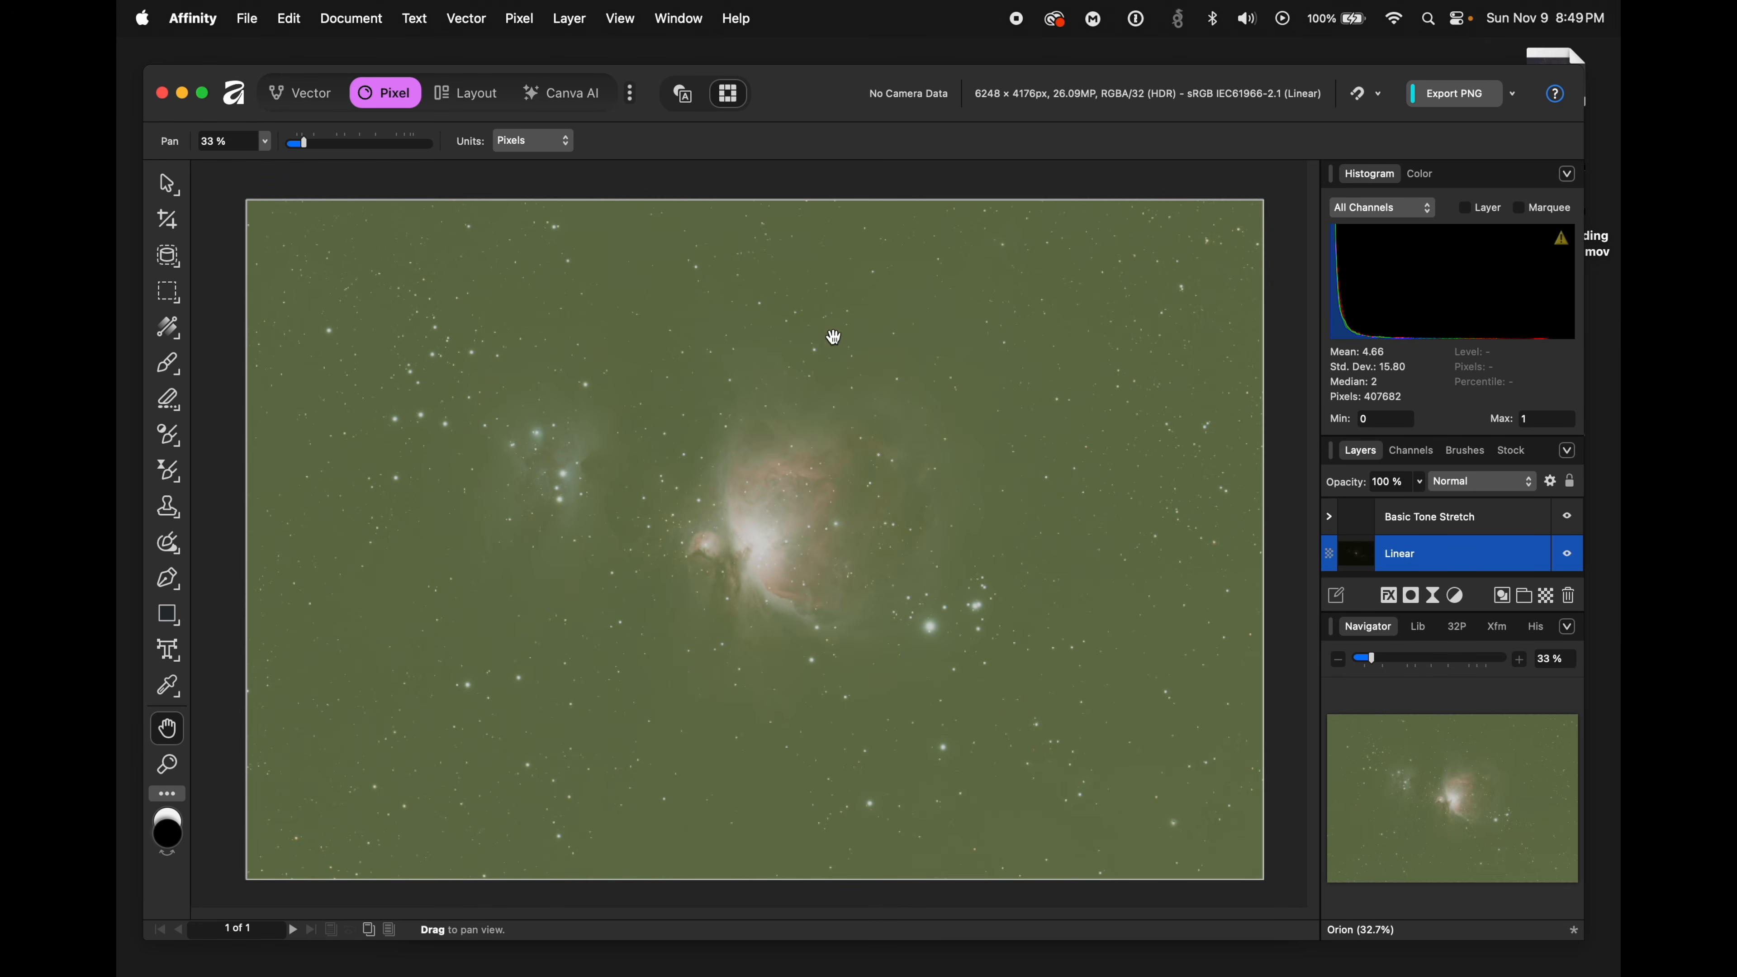
- Start Remove Background on the Linear layer and sample the background color from empty sky above the nebula near the image's upper edge
{"action": "left_click", "coordinate": [569, 20]}
{"action": "mouse_move", "coordinate": [507, 14]}
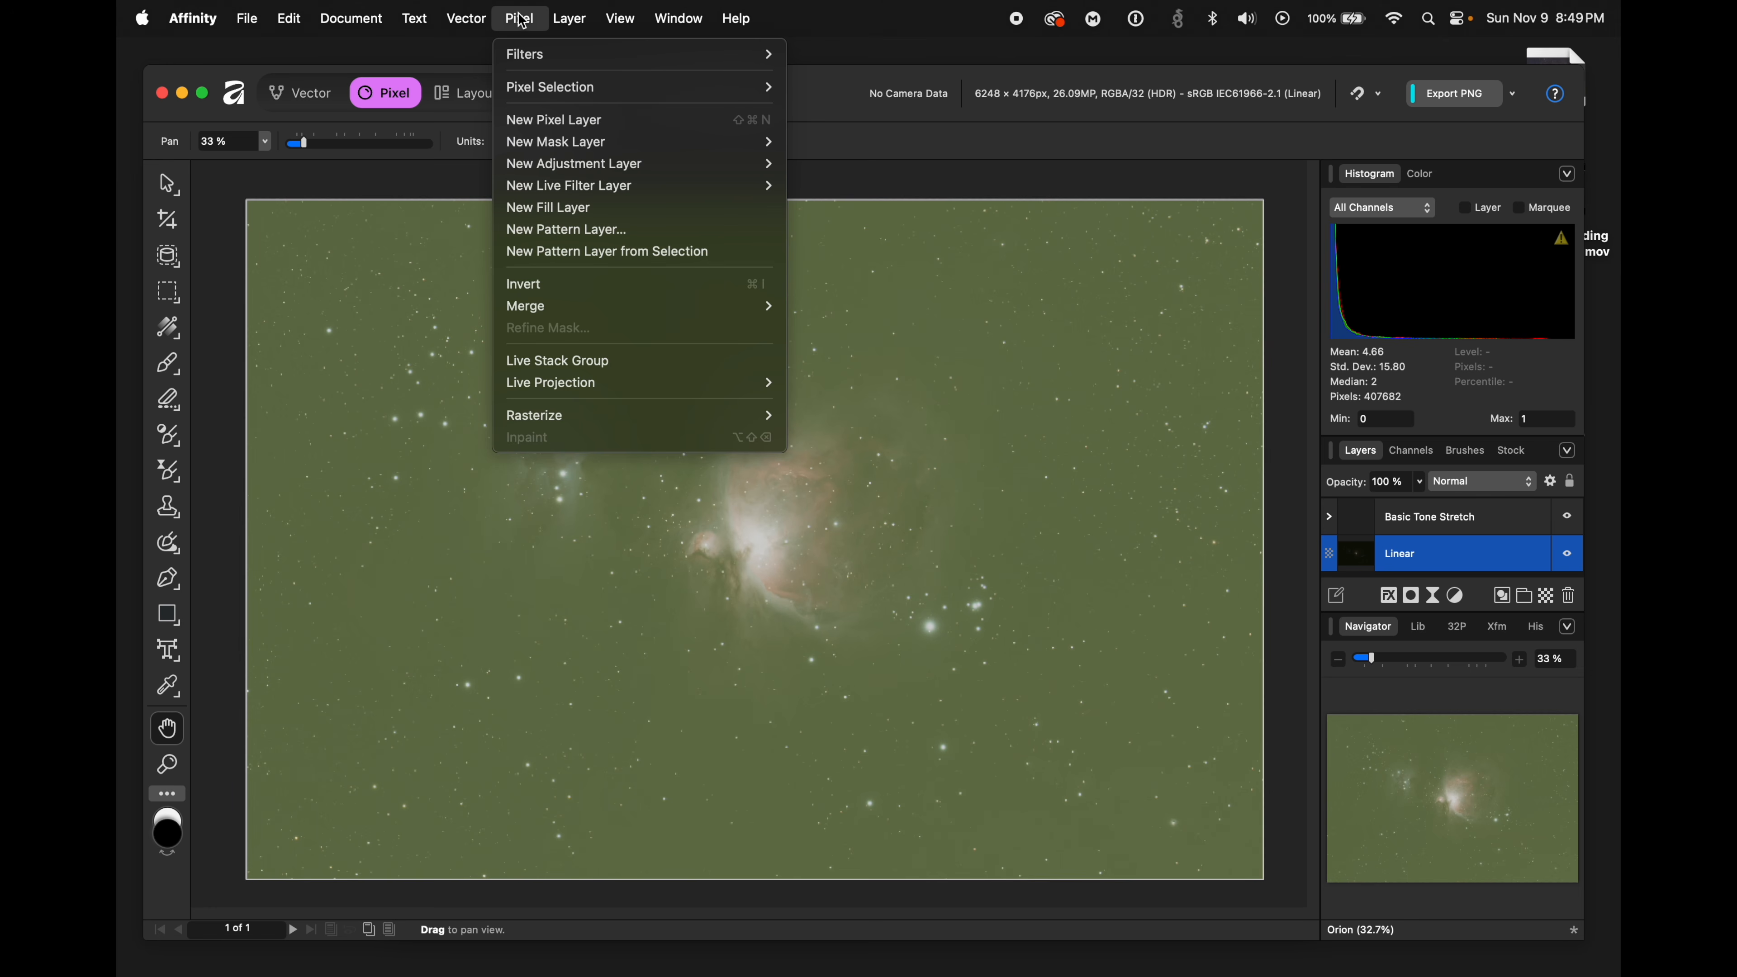
{"action": "mouse_move", "coordinate": [552, 59]}
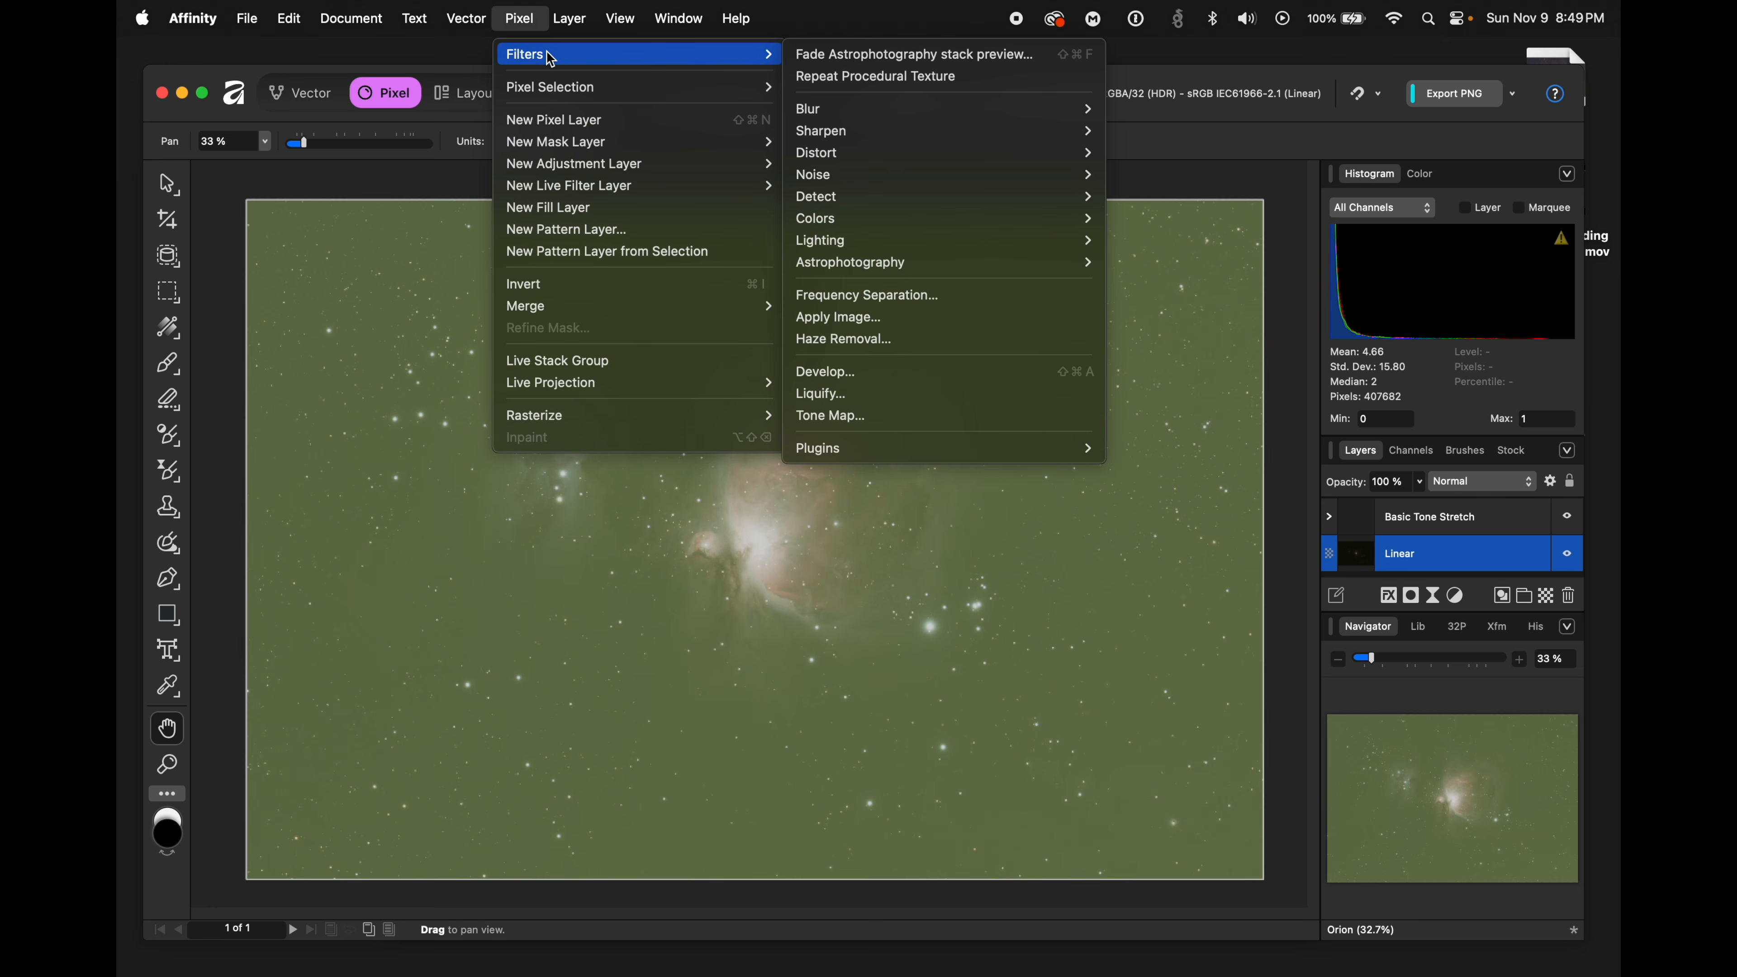
{"action": "mouse_move", "coordinate": [995, 267]}
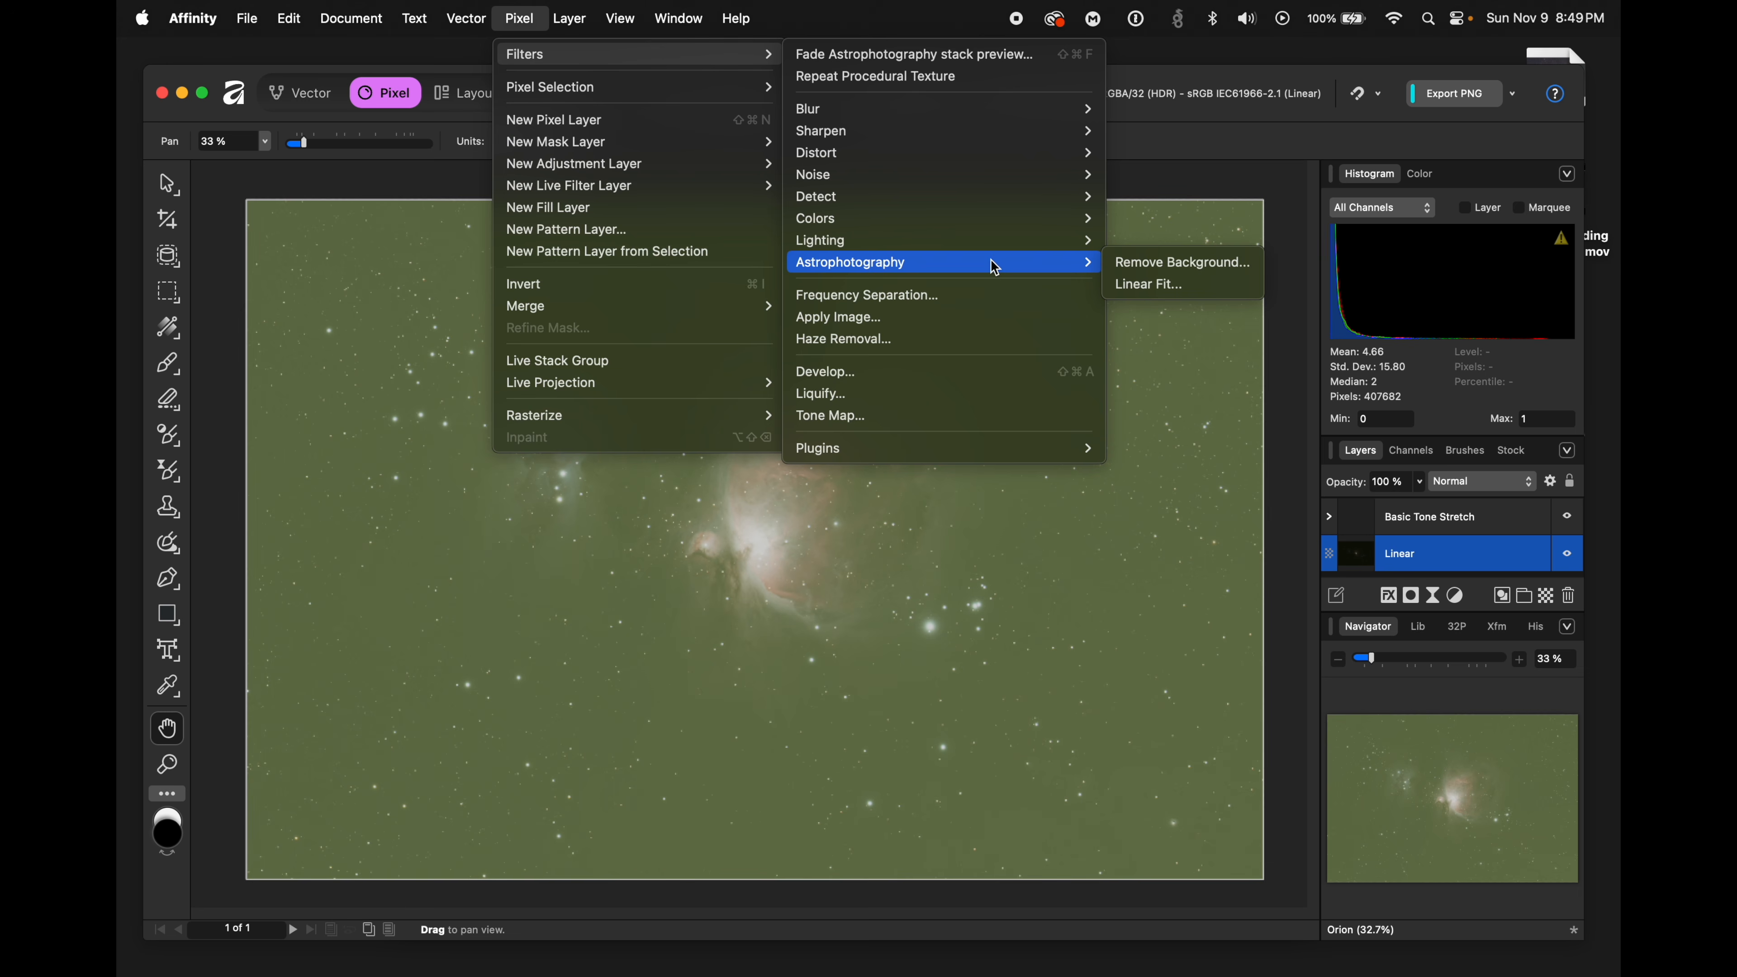
{"action": "left_click", "coordinate": [1195, 270]}
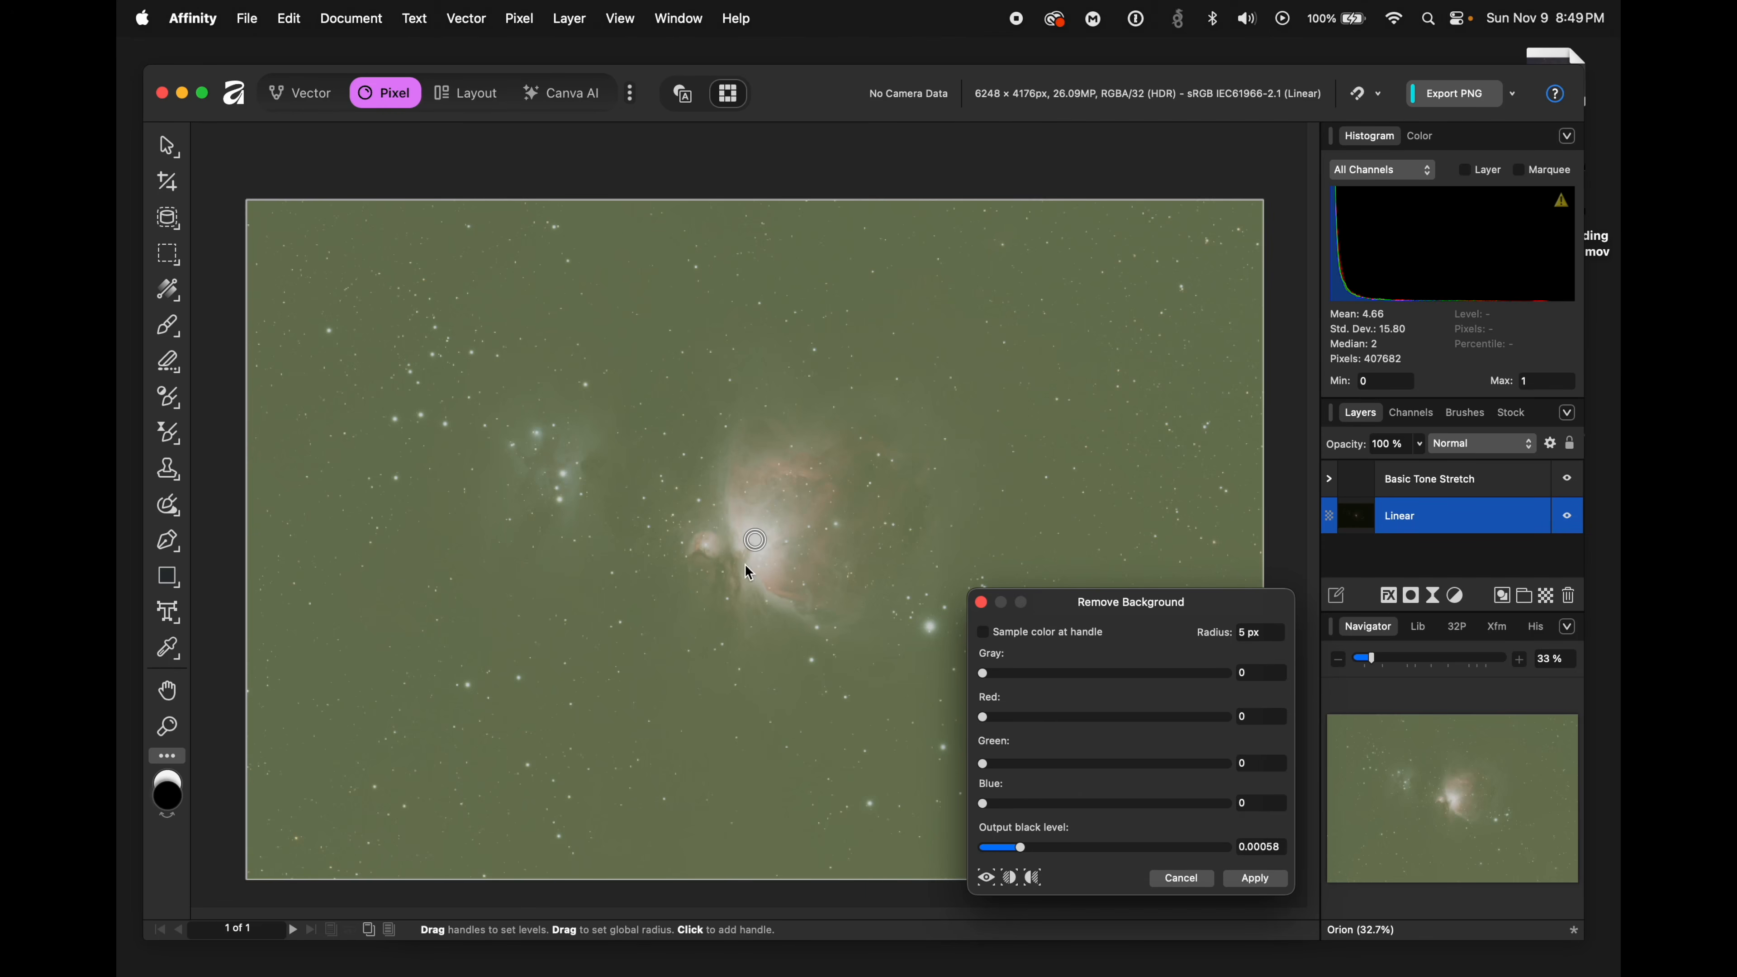
{"action": "left_click_drag", "start_coordinate": [759, 544], "coordinate": [691, 319]}
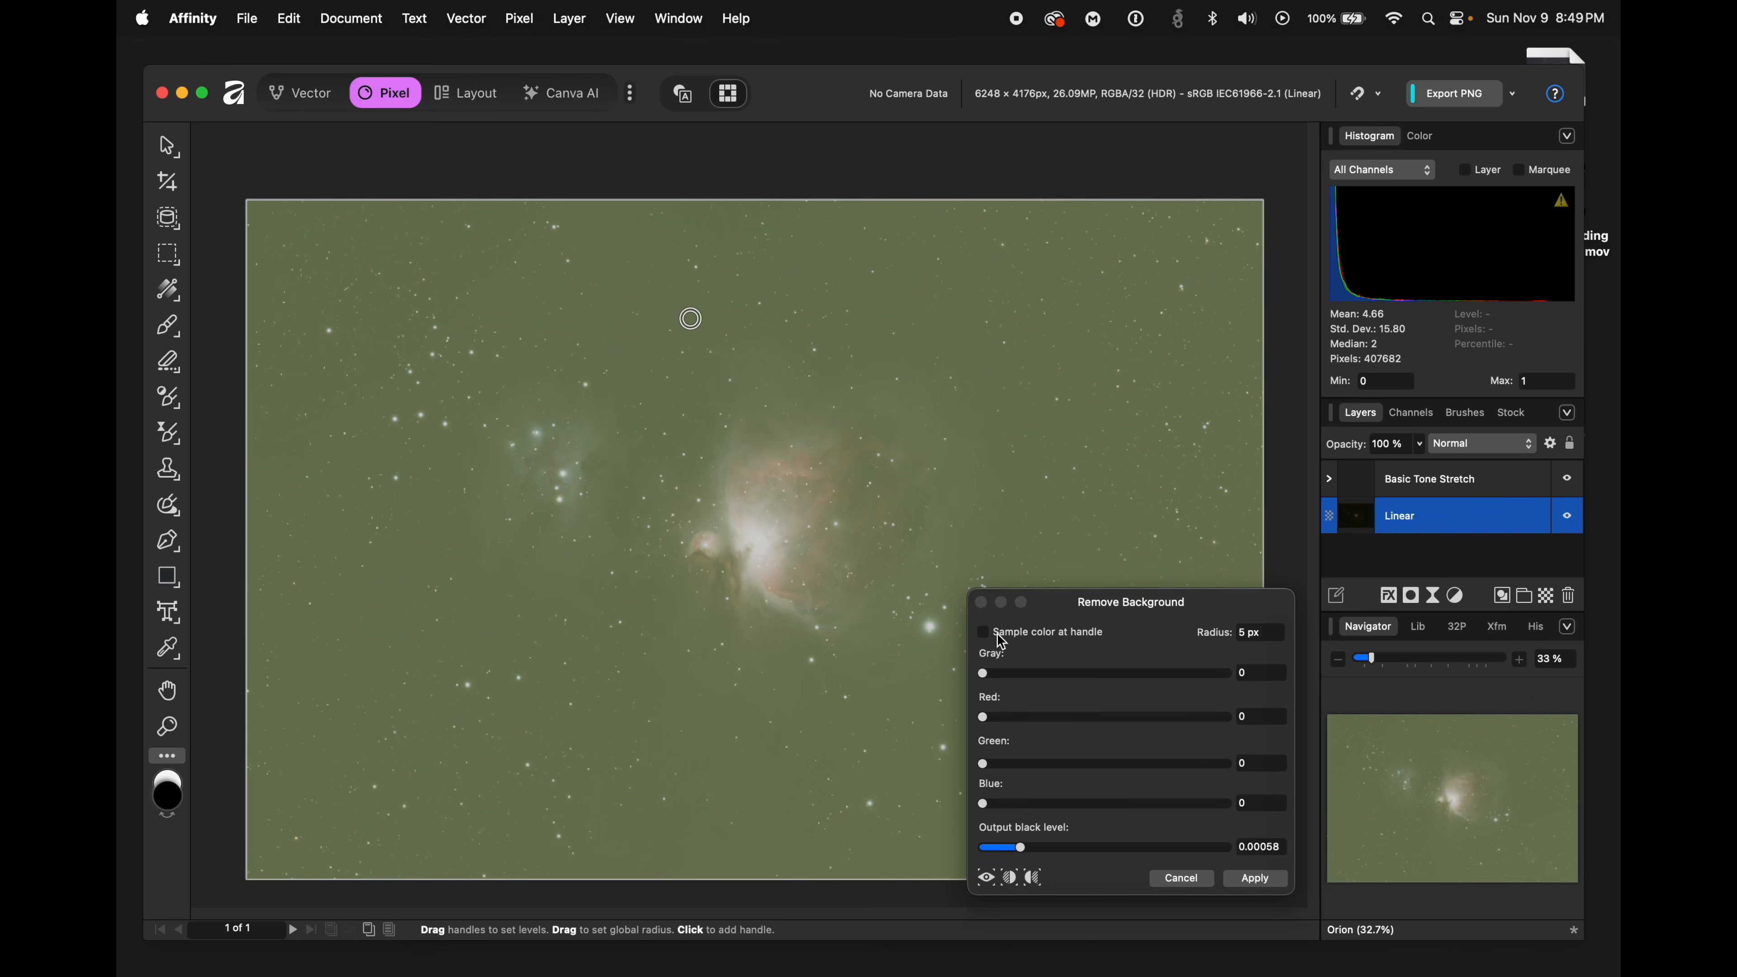
{"action": "left_click_drag", "start_coordinate": [691, 319], "coordinate": [653, 294]}
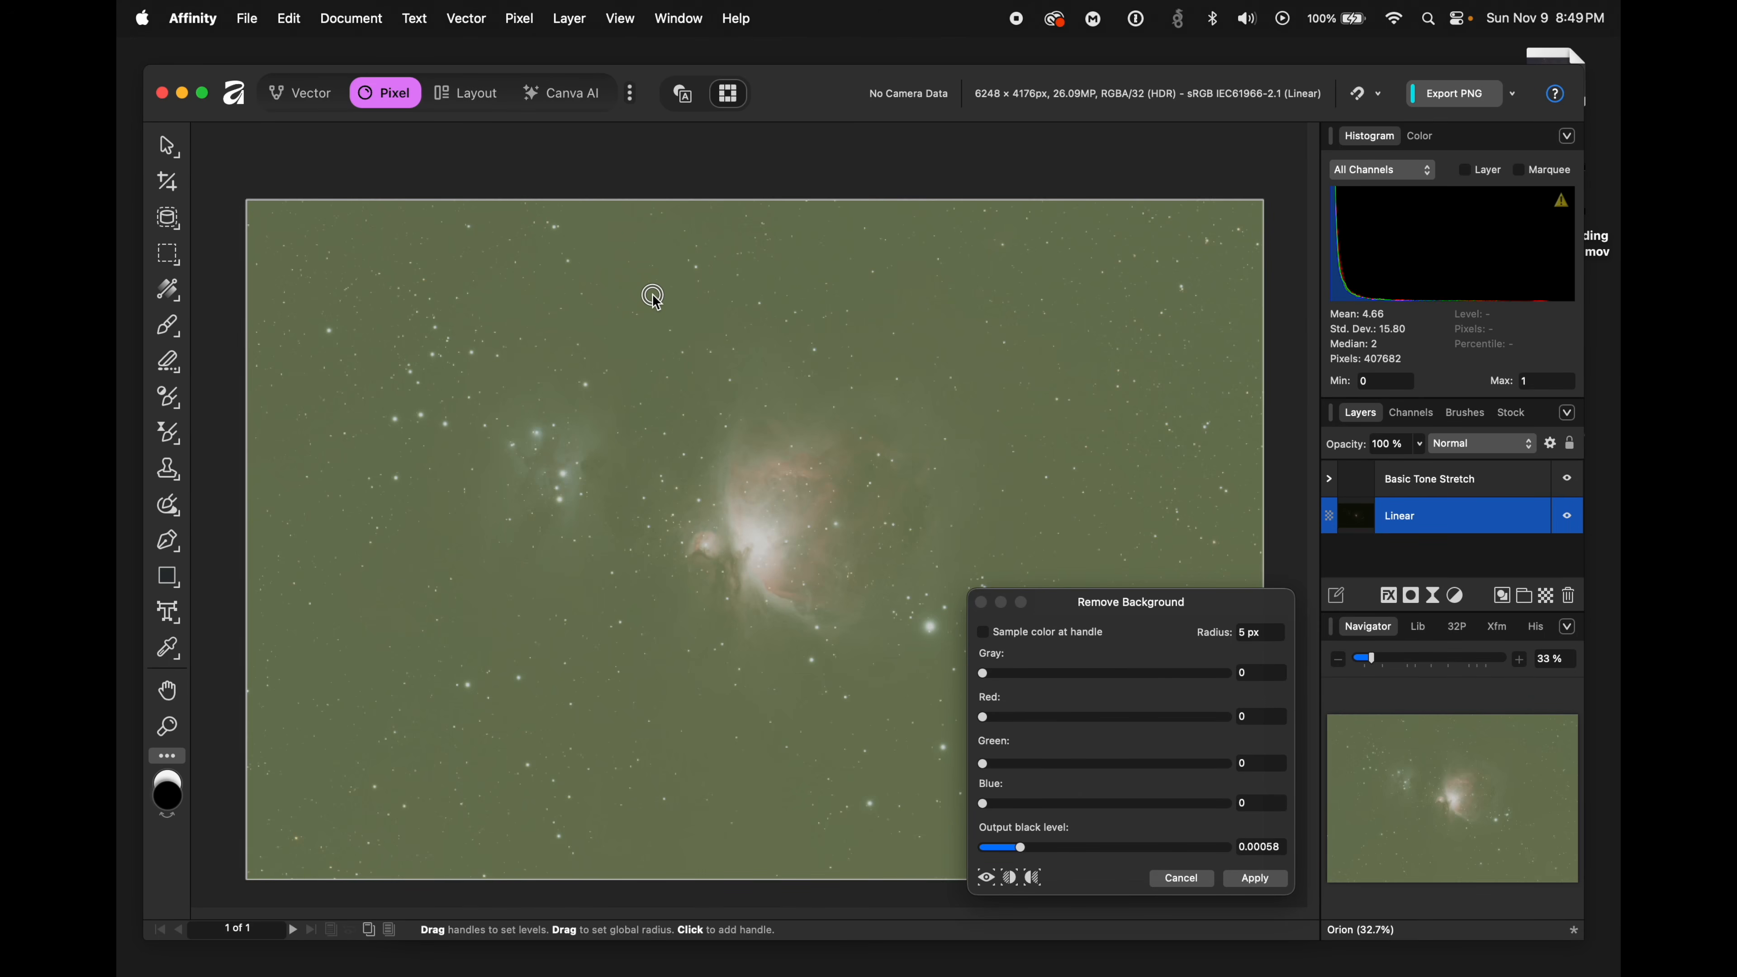
{"action": "left_click", "coordinate": [984, 633]}
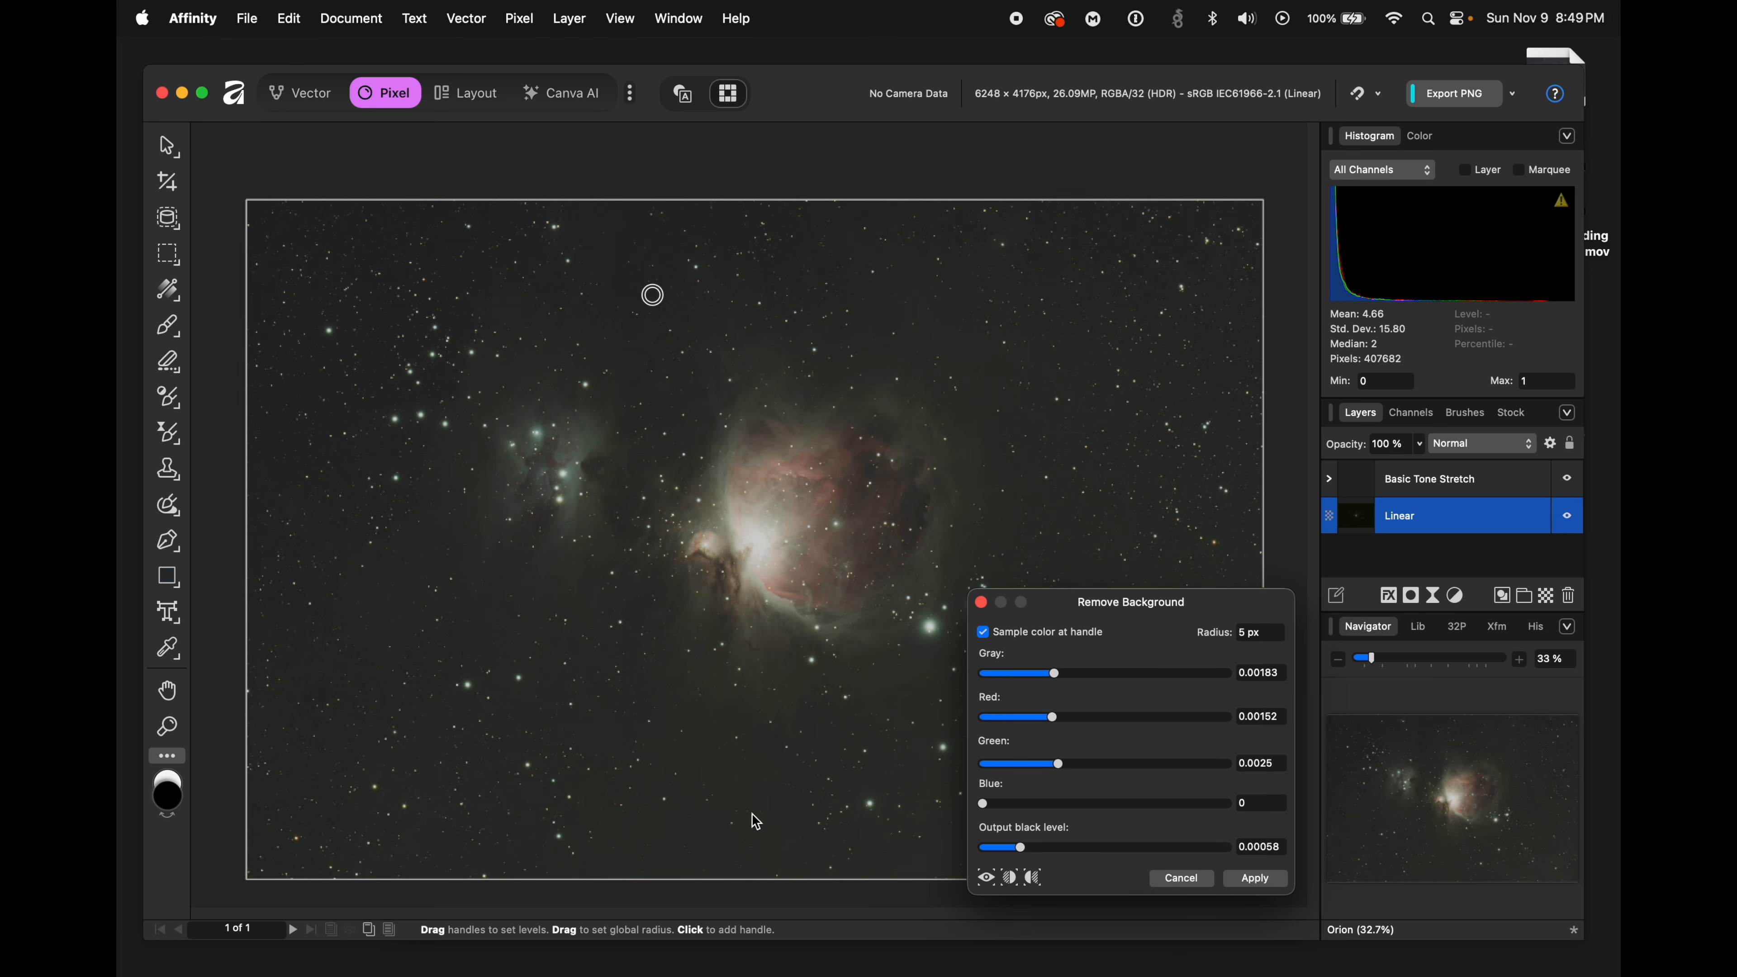
{"action": "left_click_drag", "start_coordinate": [652, 293], "coordinate": [881, 225]}
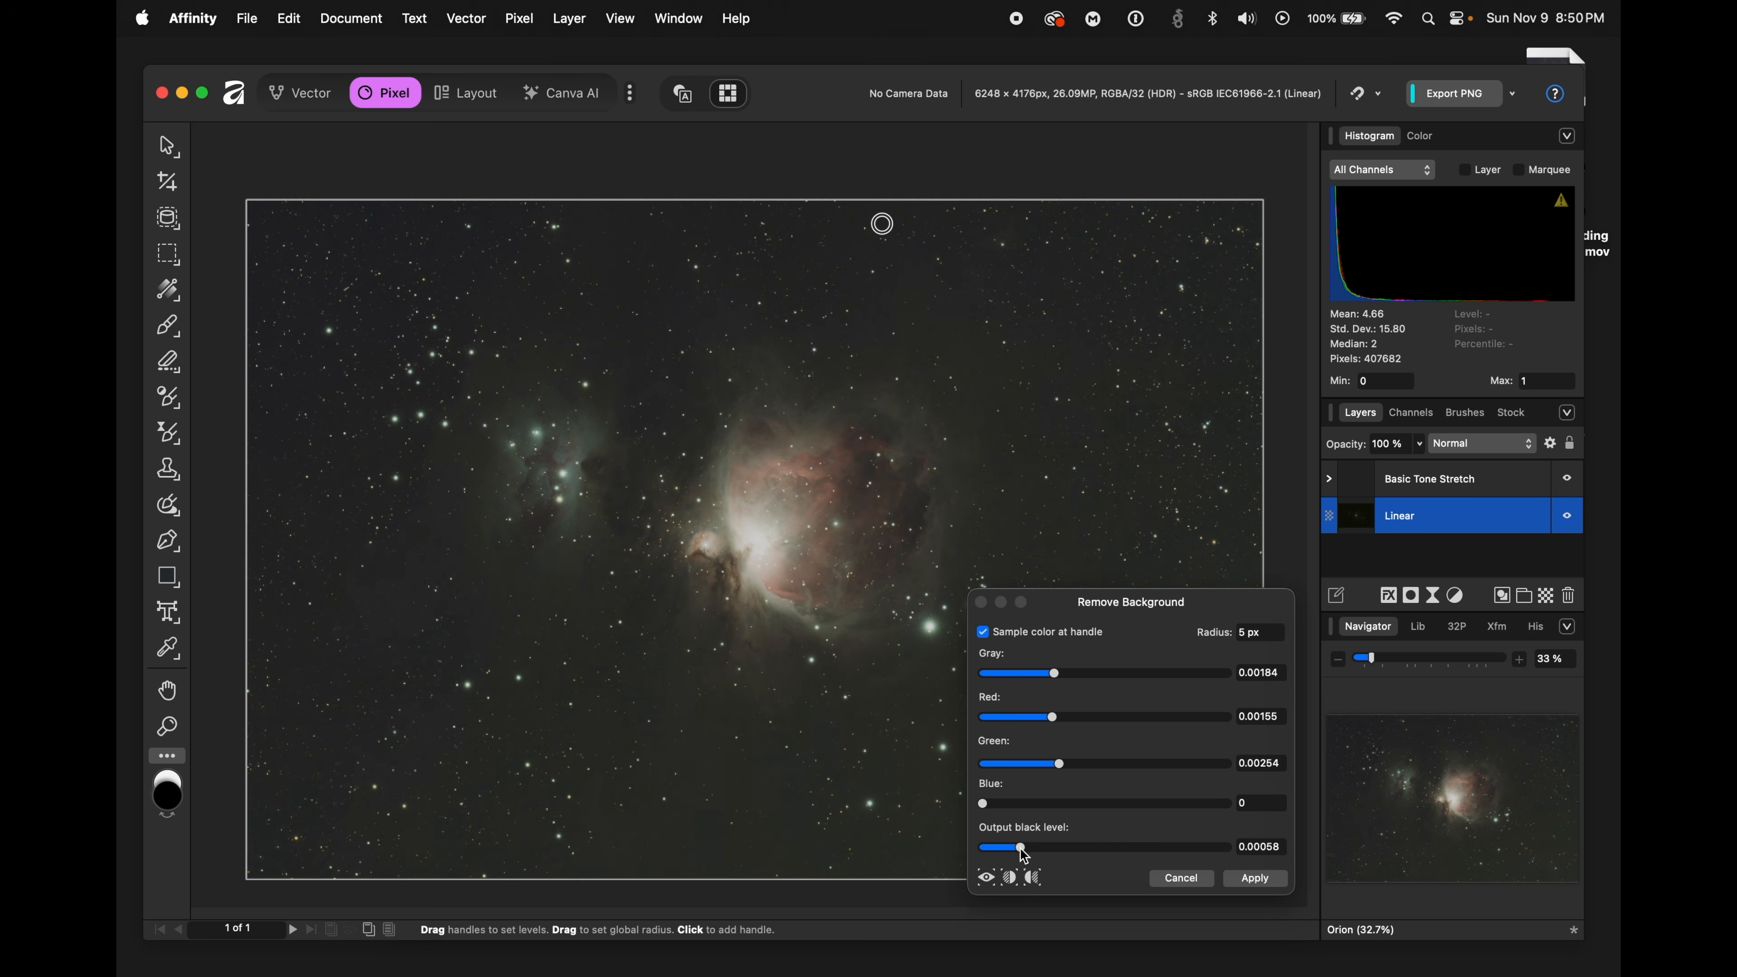
- Adjust the output black level so the sky is dark gray rather than clipped to black, and apply the background removal
{"action": "left_click_drag", "start_coordinate": [1024, 855], "coordinate": [973, 850]}
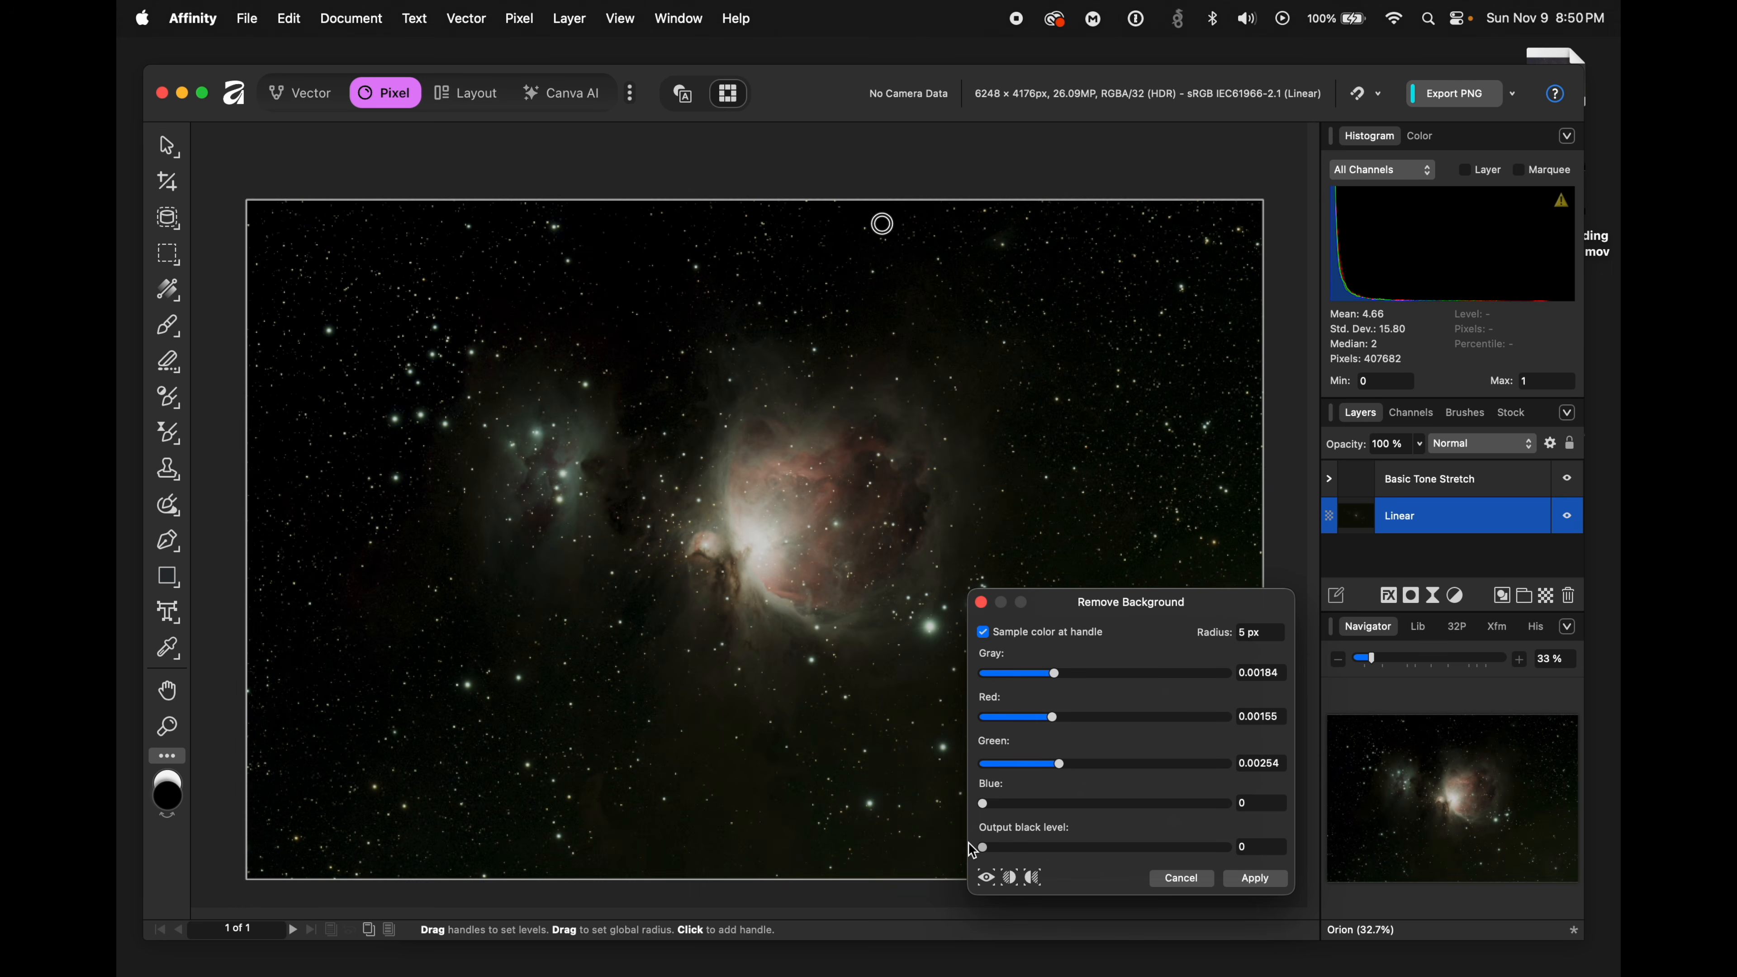
{"action": "left_click_drag", "start_coordinate": [983, 849], "coordinate": [1017, 857]}
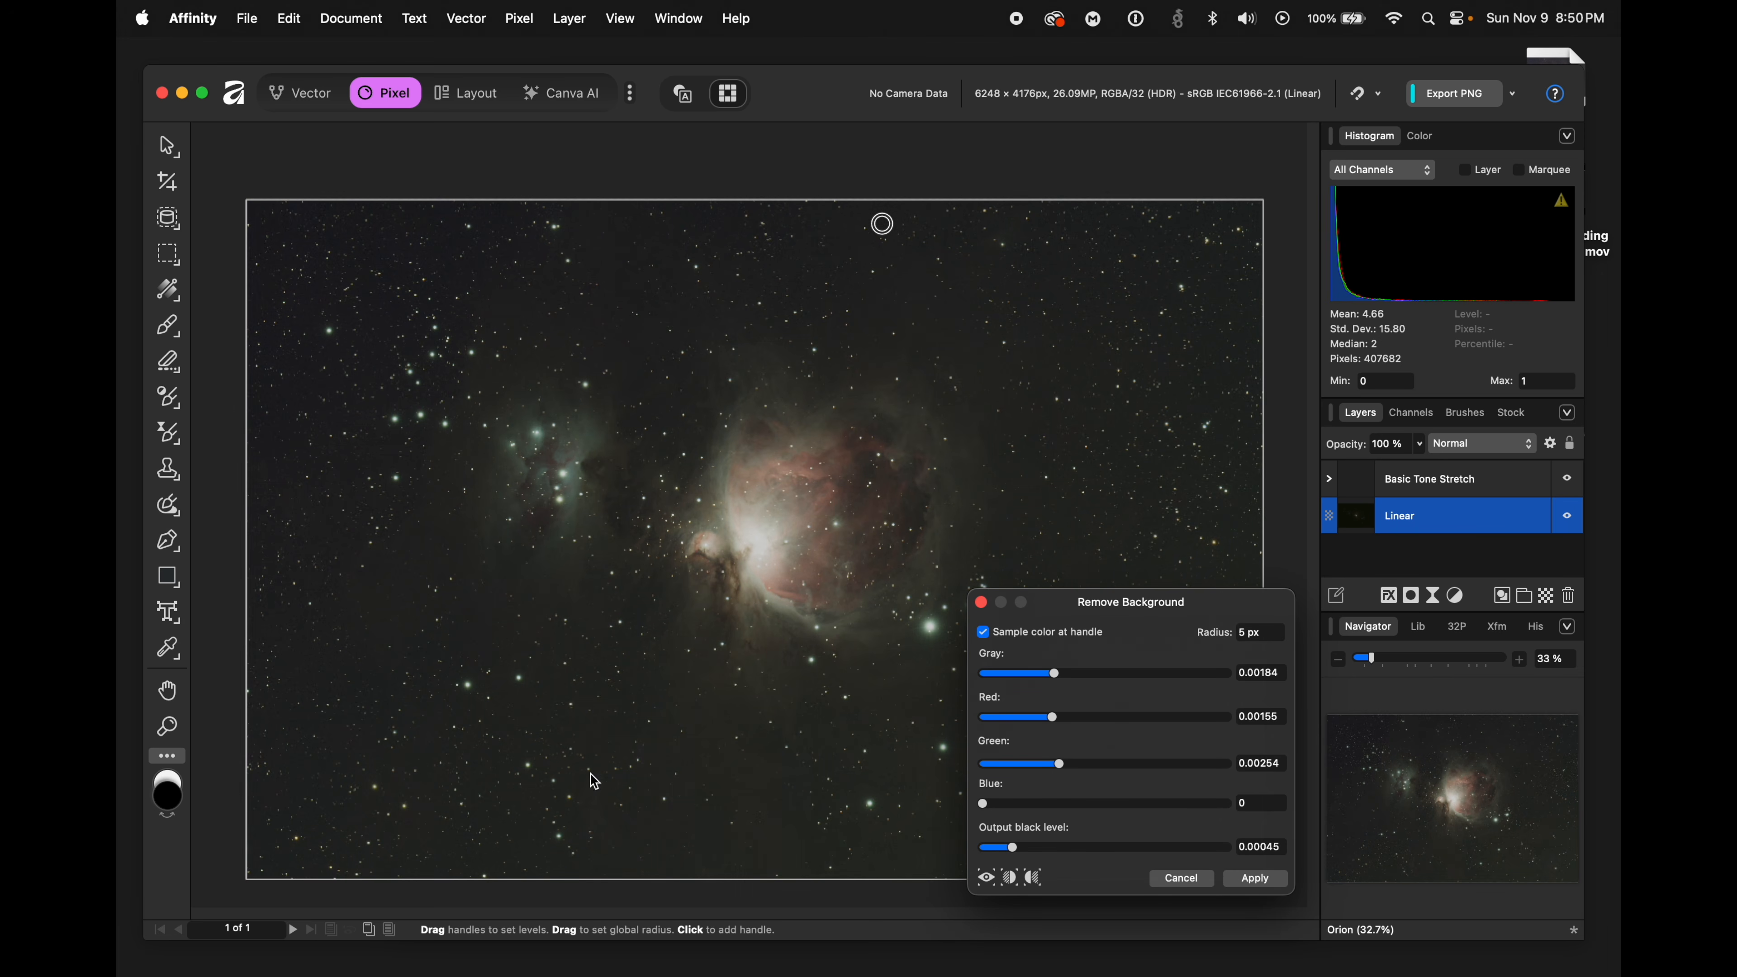
{"action": "left_click_drag", "start_coordinate": [1013, 847], "coordinate": [1017, 846]}
{"action": "left_click", "coordinate": [1259, 881]}
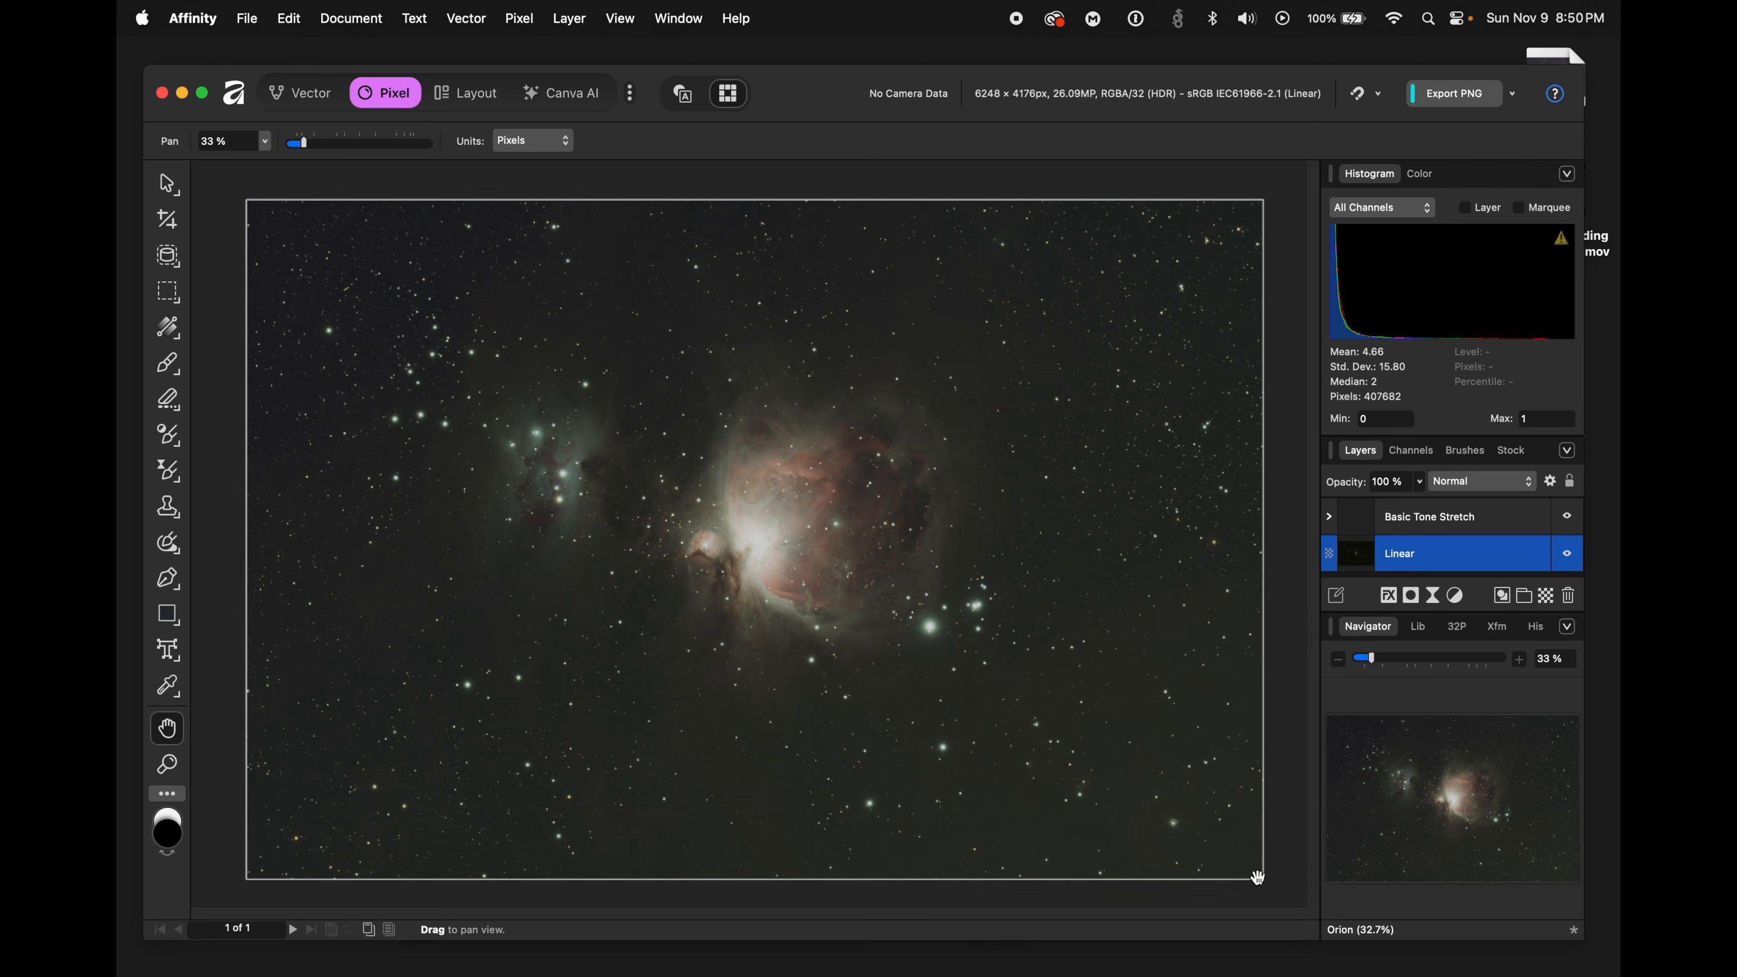
- Toggle the Basic Tone Stretch layer to compare the linear and stretched views of the image, leaving the layer visible
{"action": "left_click", "coordinate": [1568, 516]}
{"action": "left_click", "coordinate": [1569, 519]}
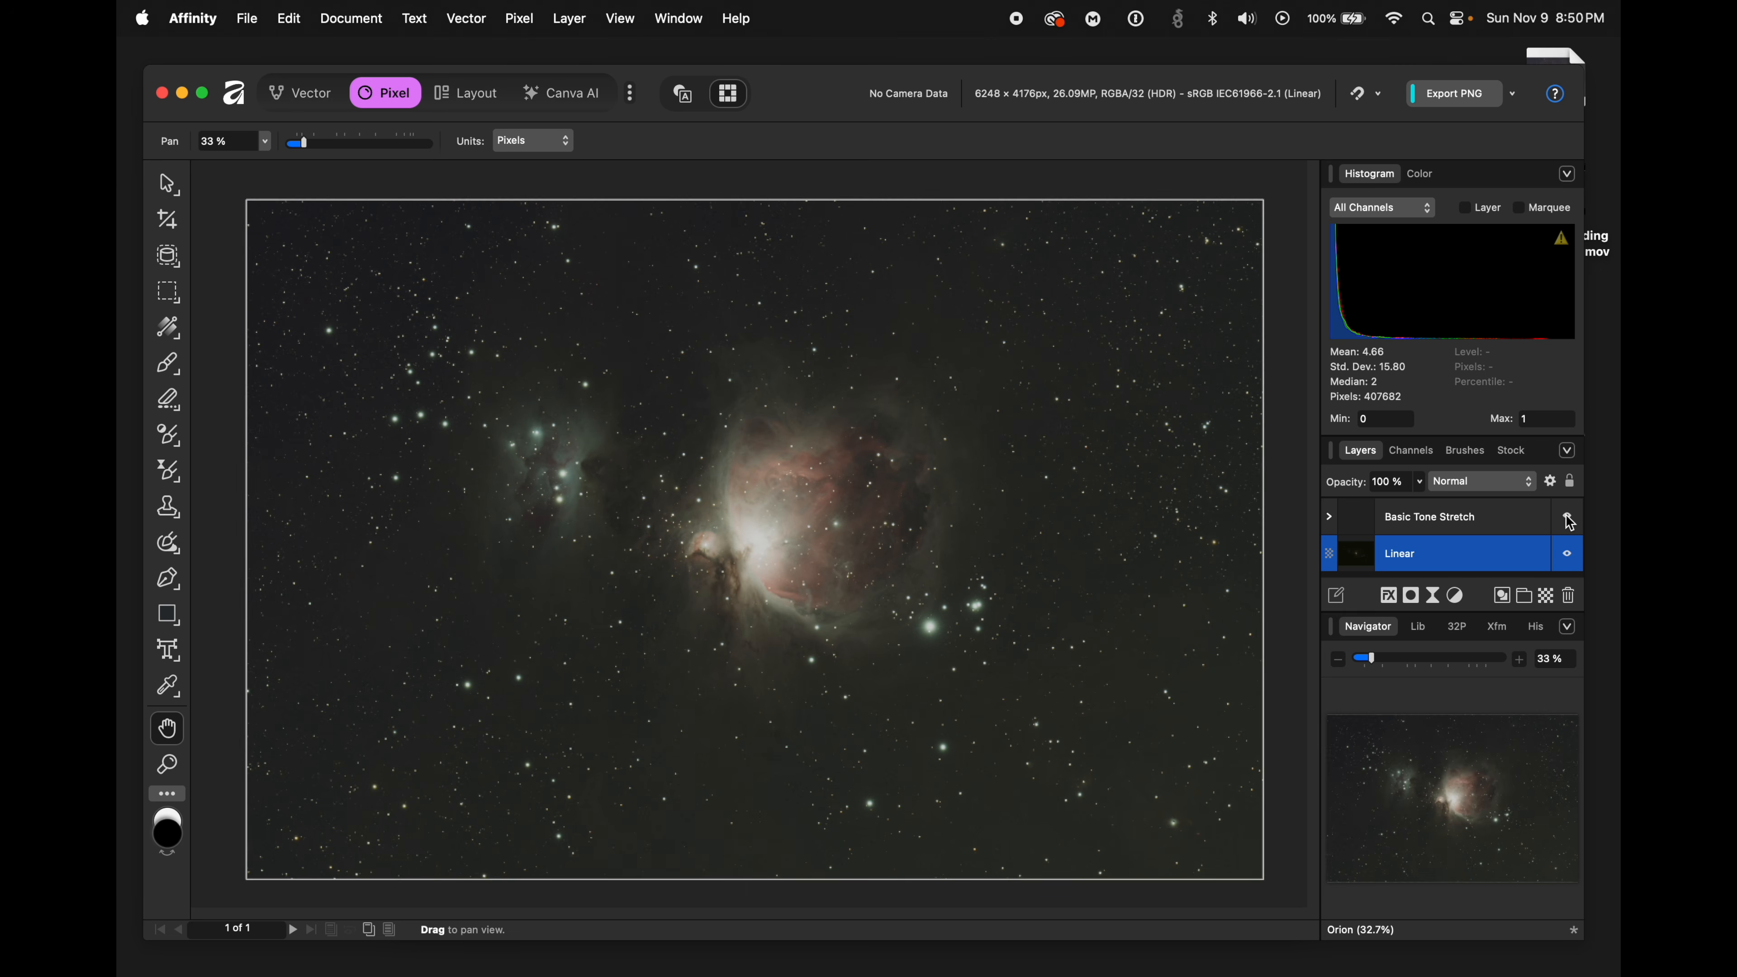
{"action": "left_click", "coordinate": [1569, 518]}
{"action": "left_click", "coordinate": [1569, 519]}
{"action": "left_click", "coordinate": [1569, 519]}
{"action": "left_click", "coordinate": [1569, 519]}
{"action": "left_click", "coordinate": [1569, 519]}
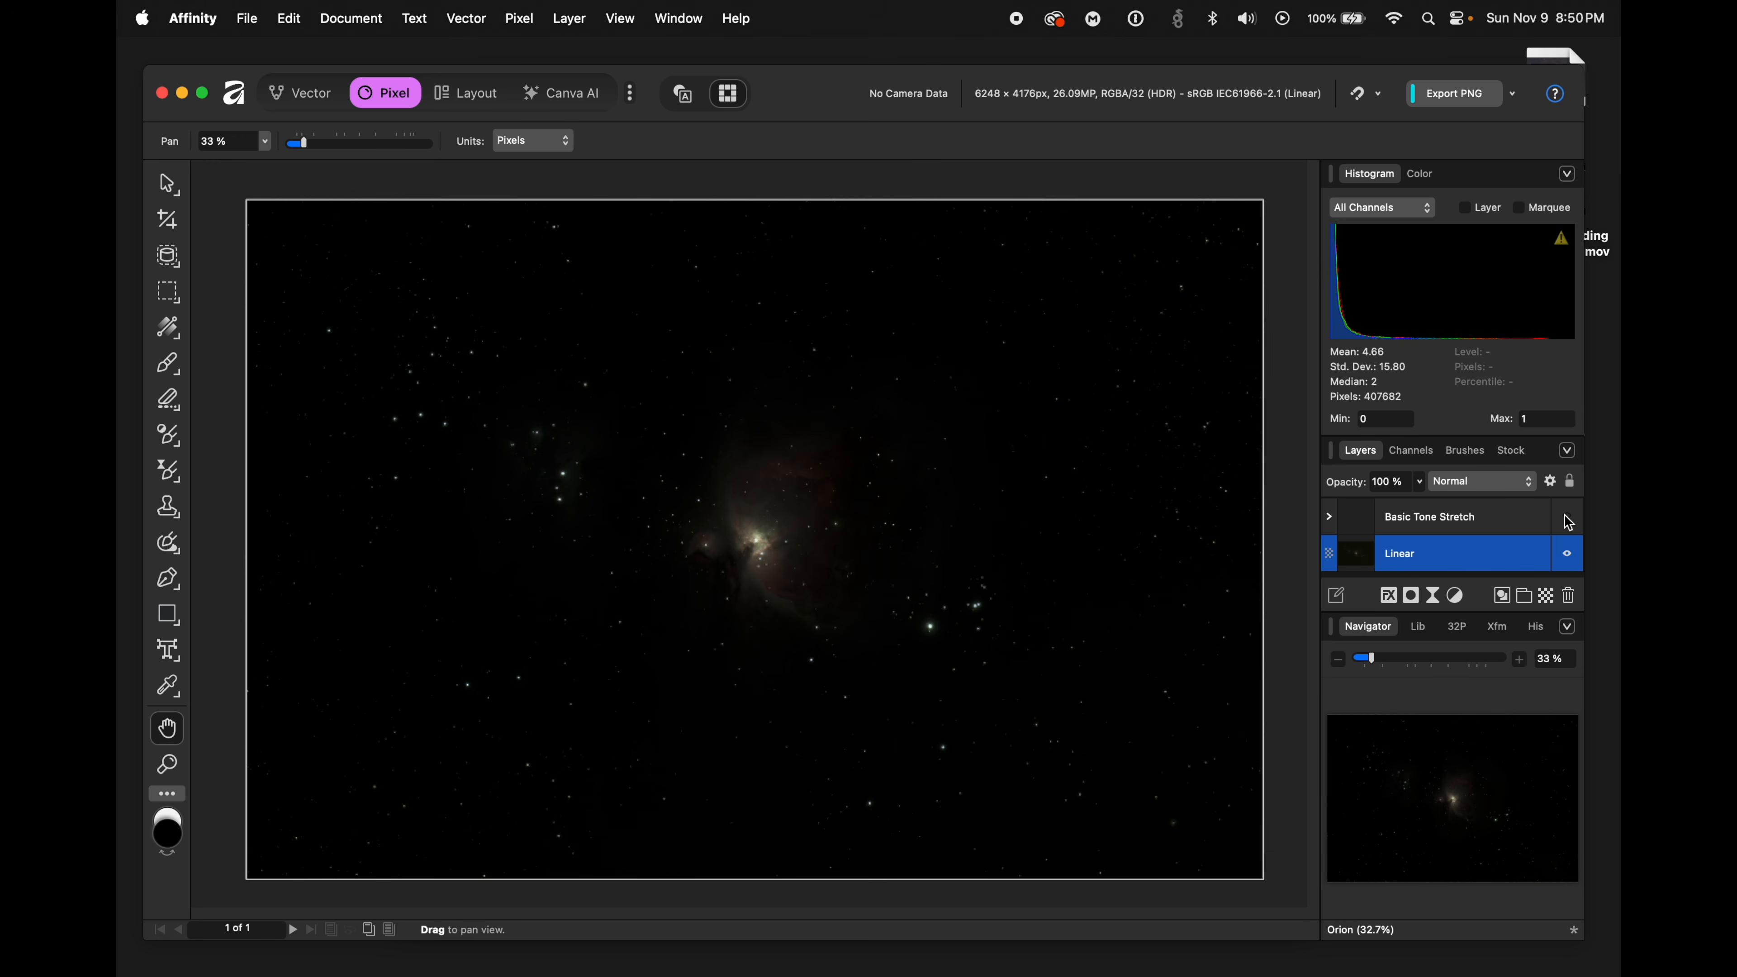
{"action": "left_click", "coordinate": [1568, 519]}
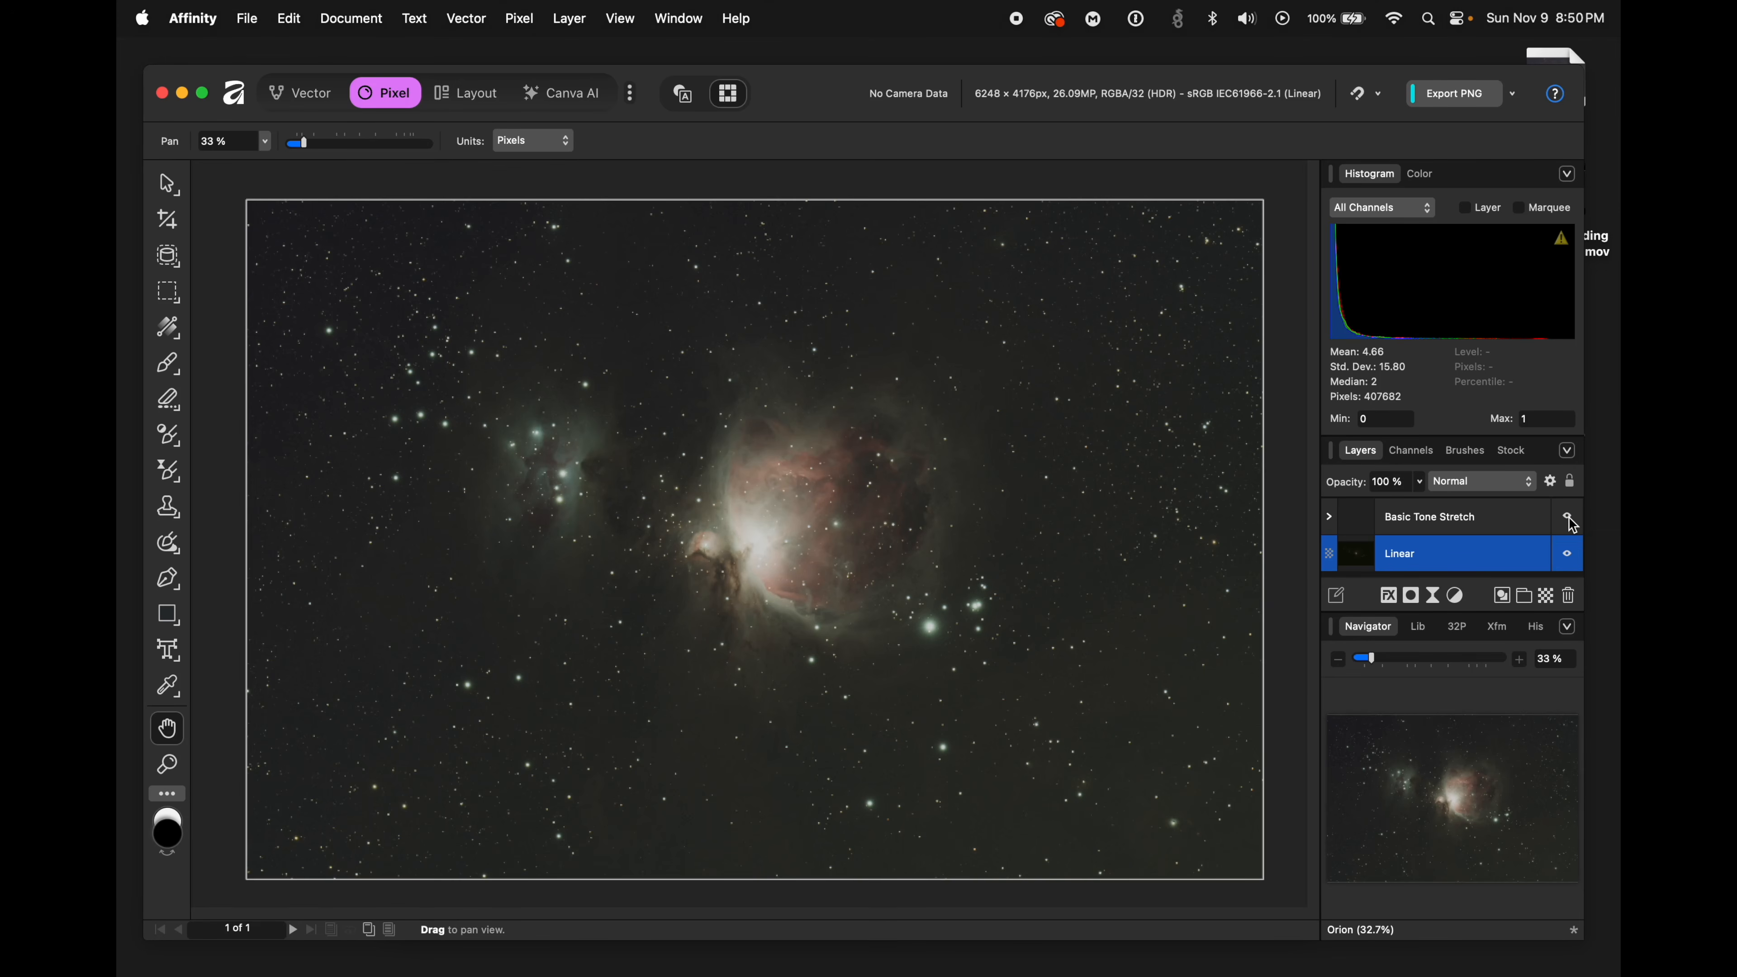
- Dock the Library beside the tools and center the whole image in the remaining space at 25% zoom
{"action": "left_click", "coordinate": [1414, 629]}
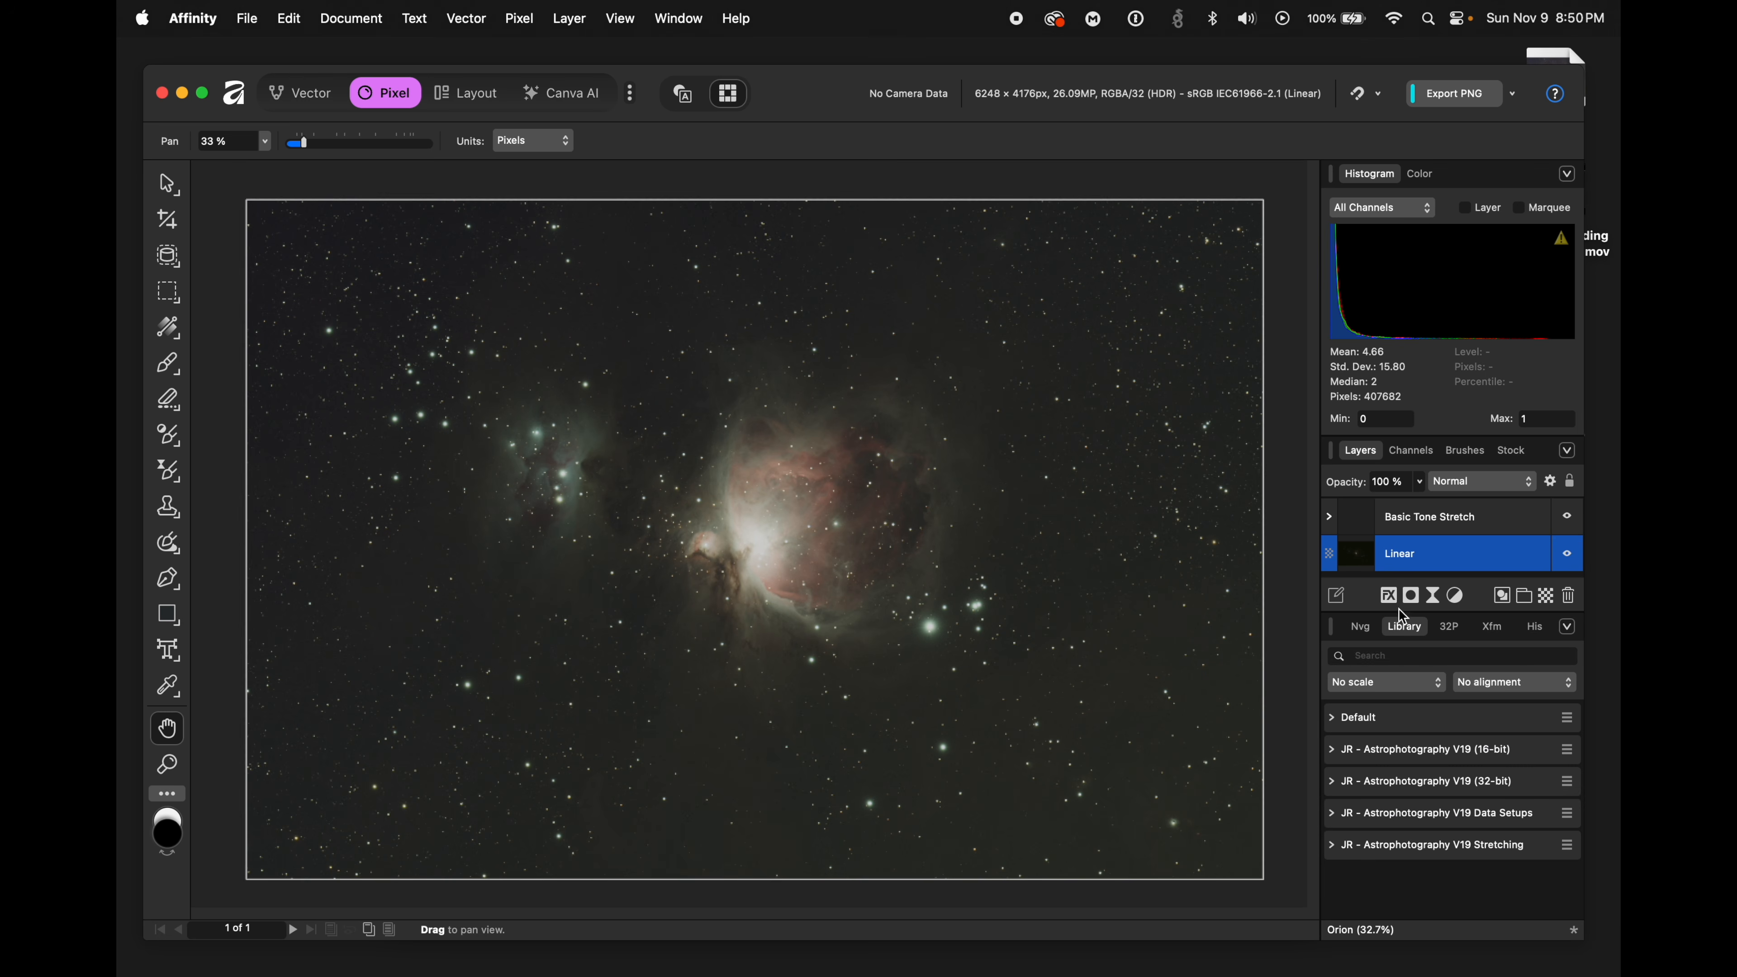
{"action": "left_click_drag", "start_coordinate": [1414, 636], "coordinate": [217, 357]}
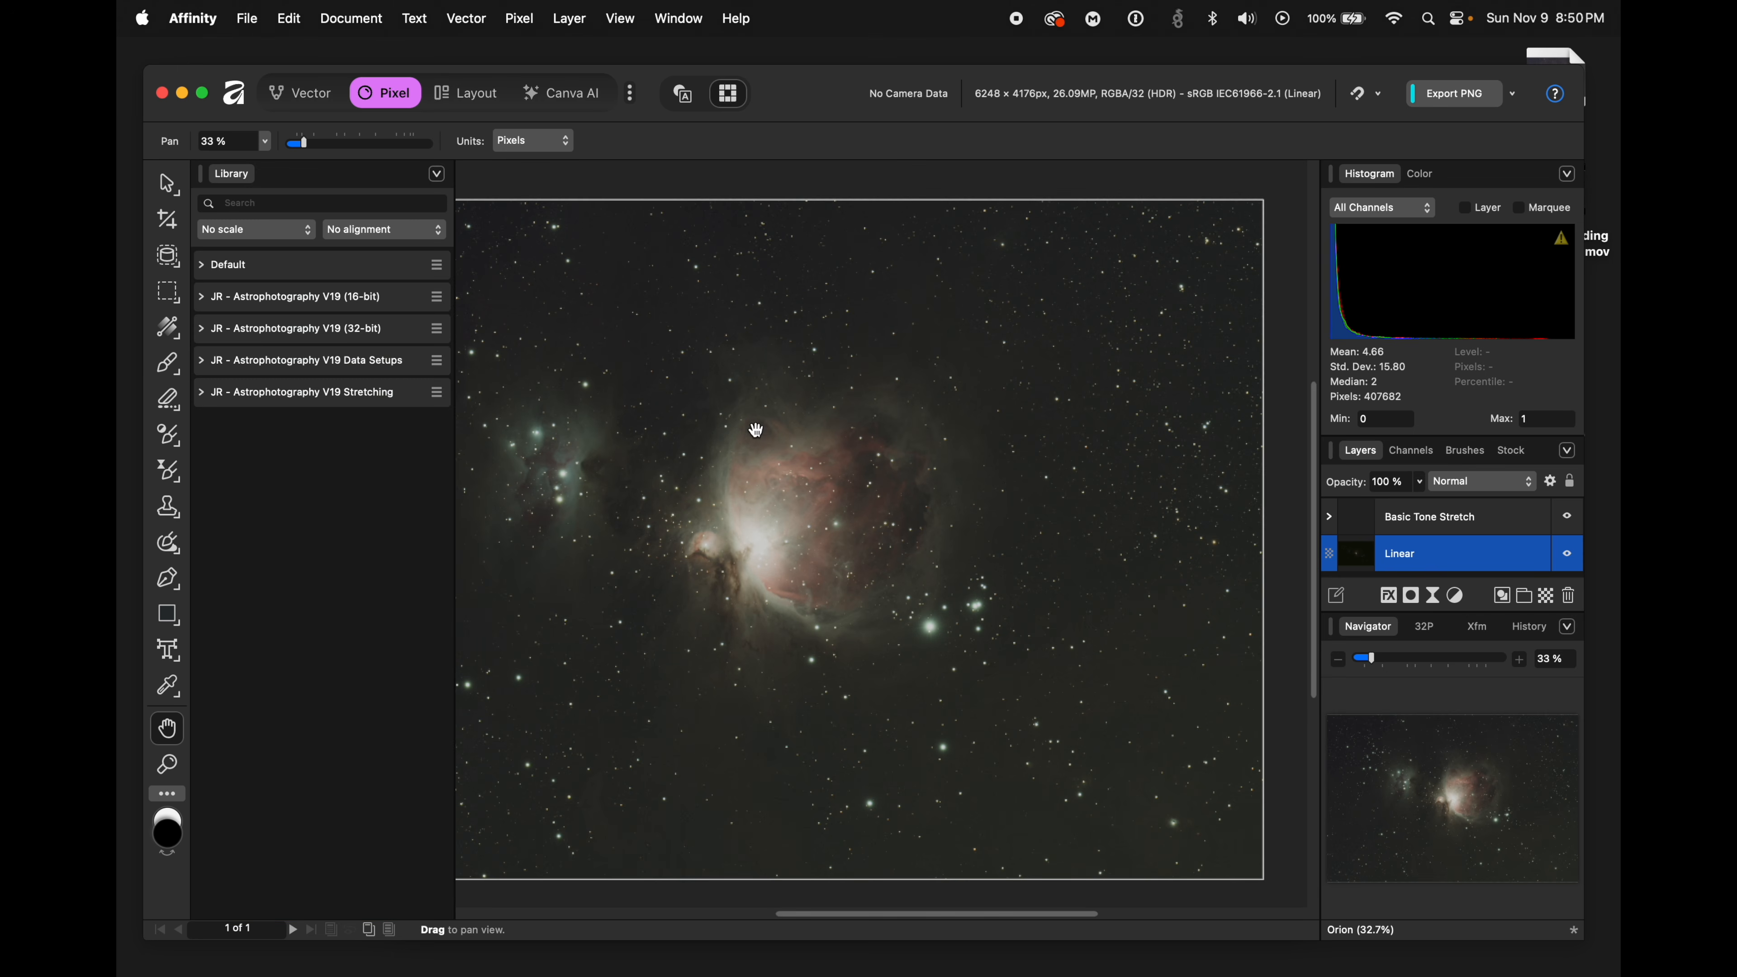
{"action": "key", "text": "super+minus"}
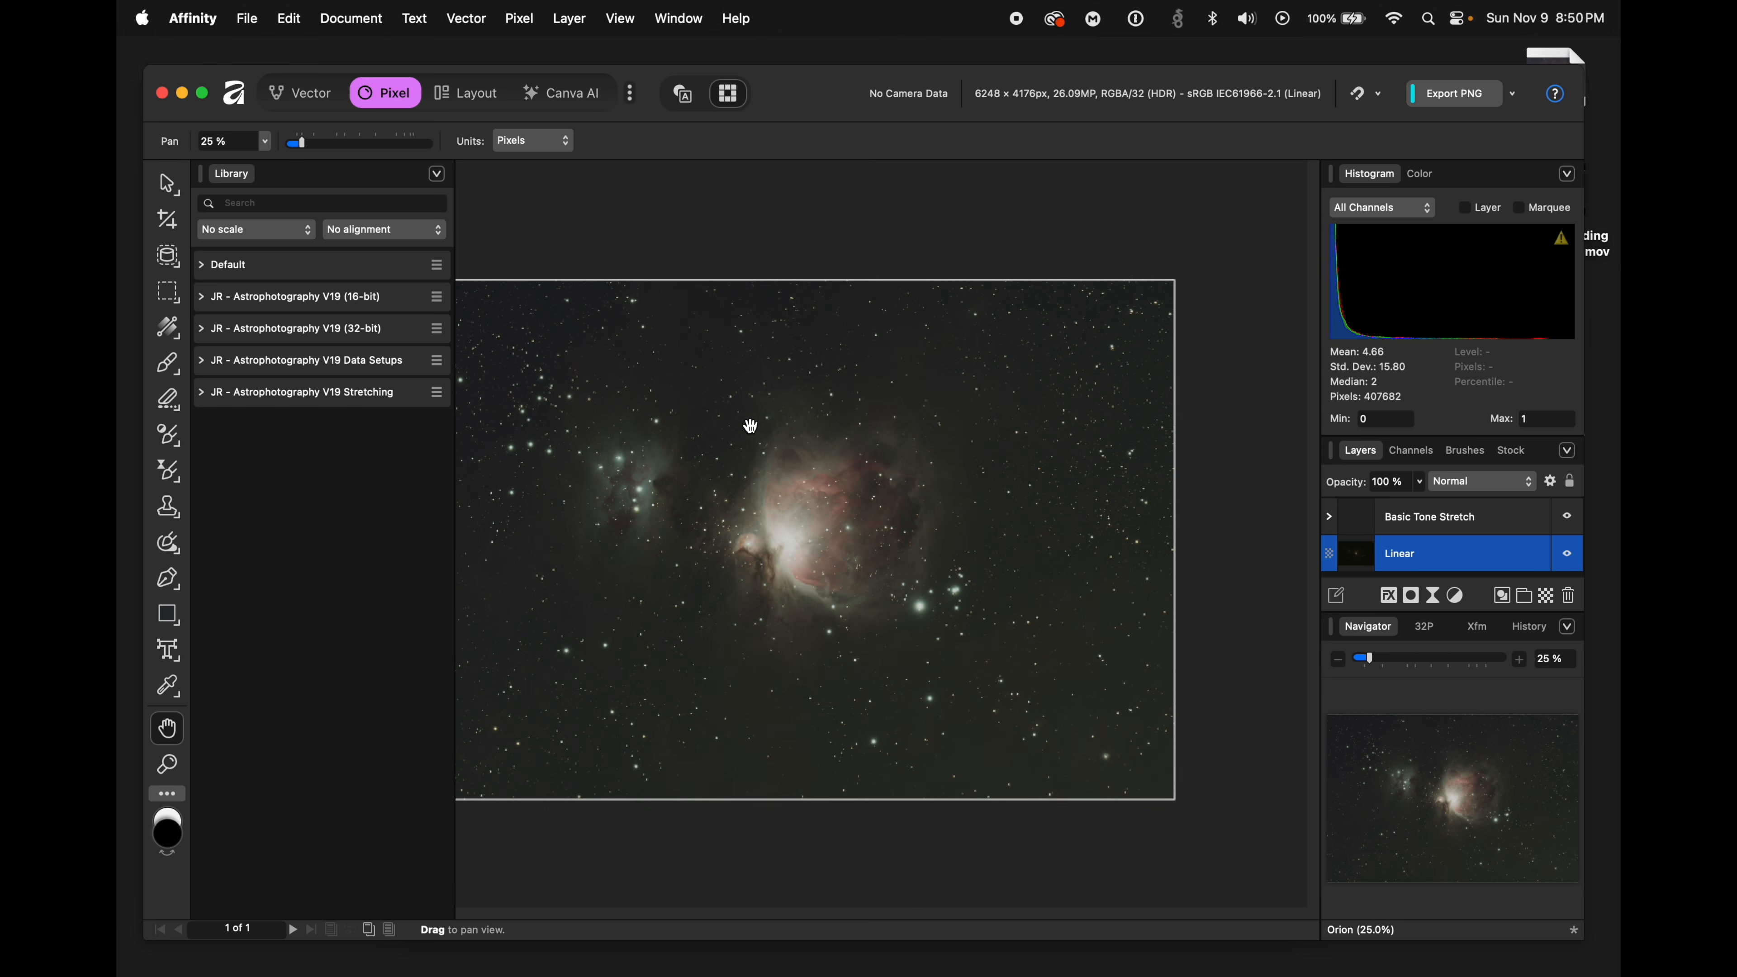
{"action": "left_click_drag", "start_coordinate": [689, 488], "coordinate": [785, 486]}
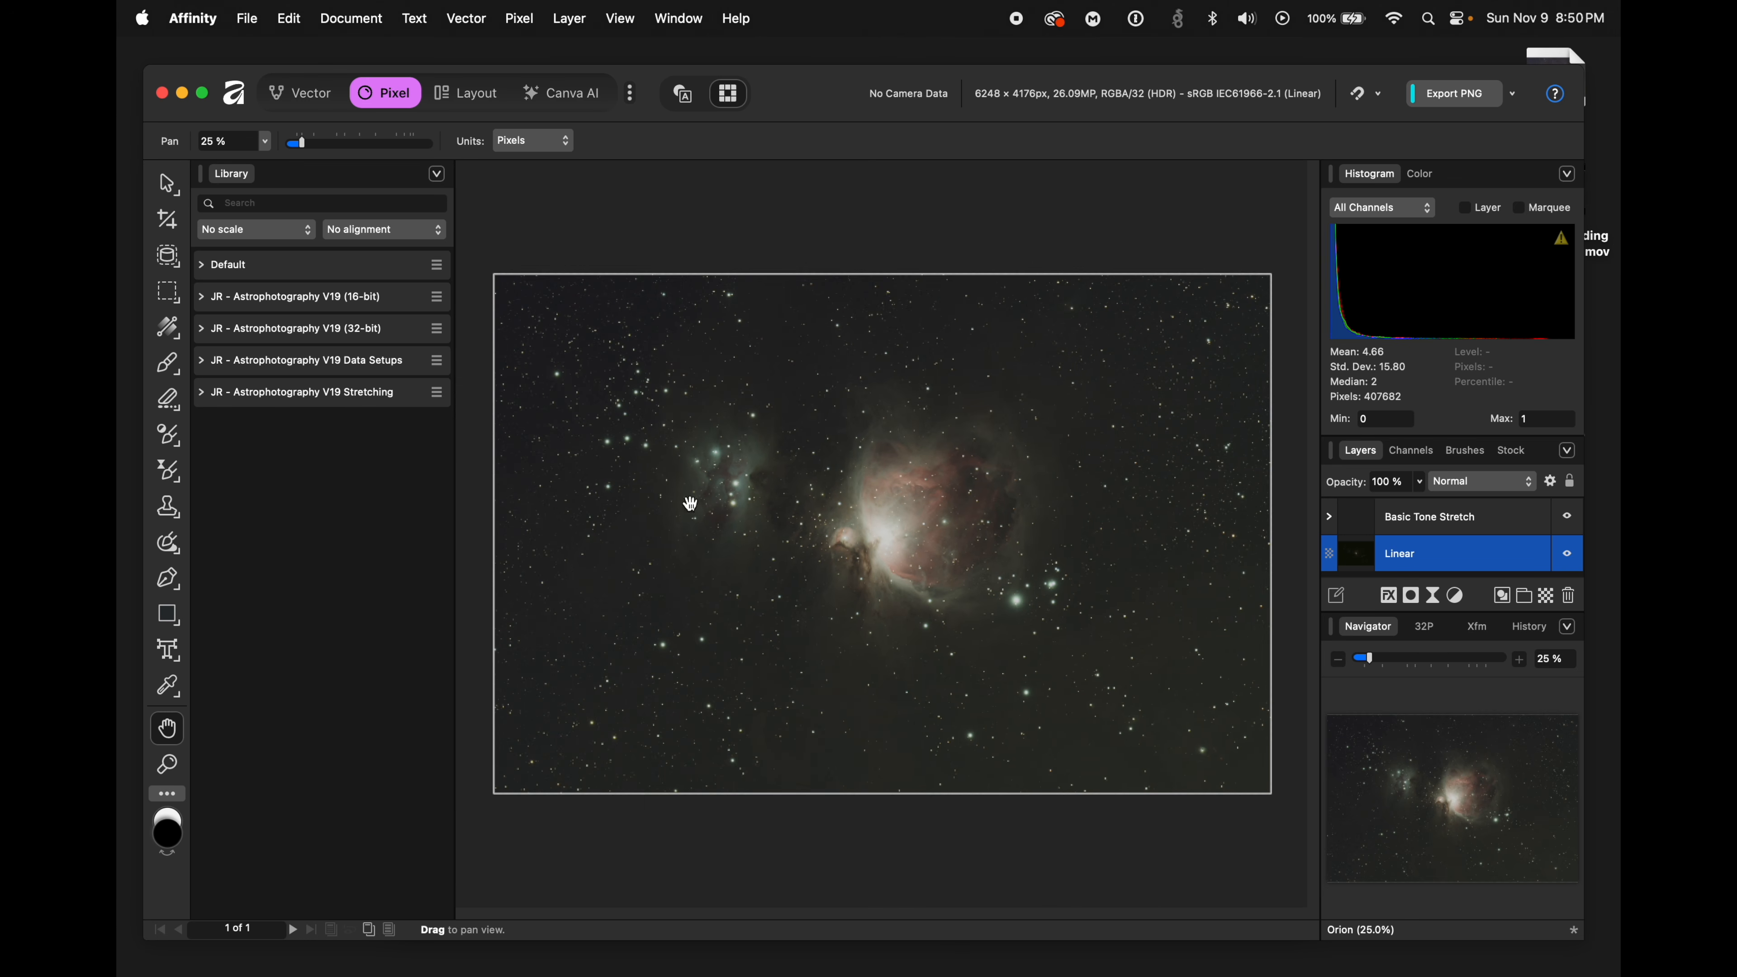
- Hide the Basic Tone Stretch layer and run the (Live) Arcsinh Tone Stretch macro from JR - Astrophotography V19 Stretching
{"action": "left_click", "coordinate": [1567, 521]}
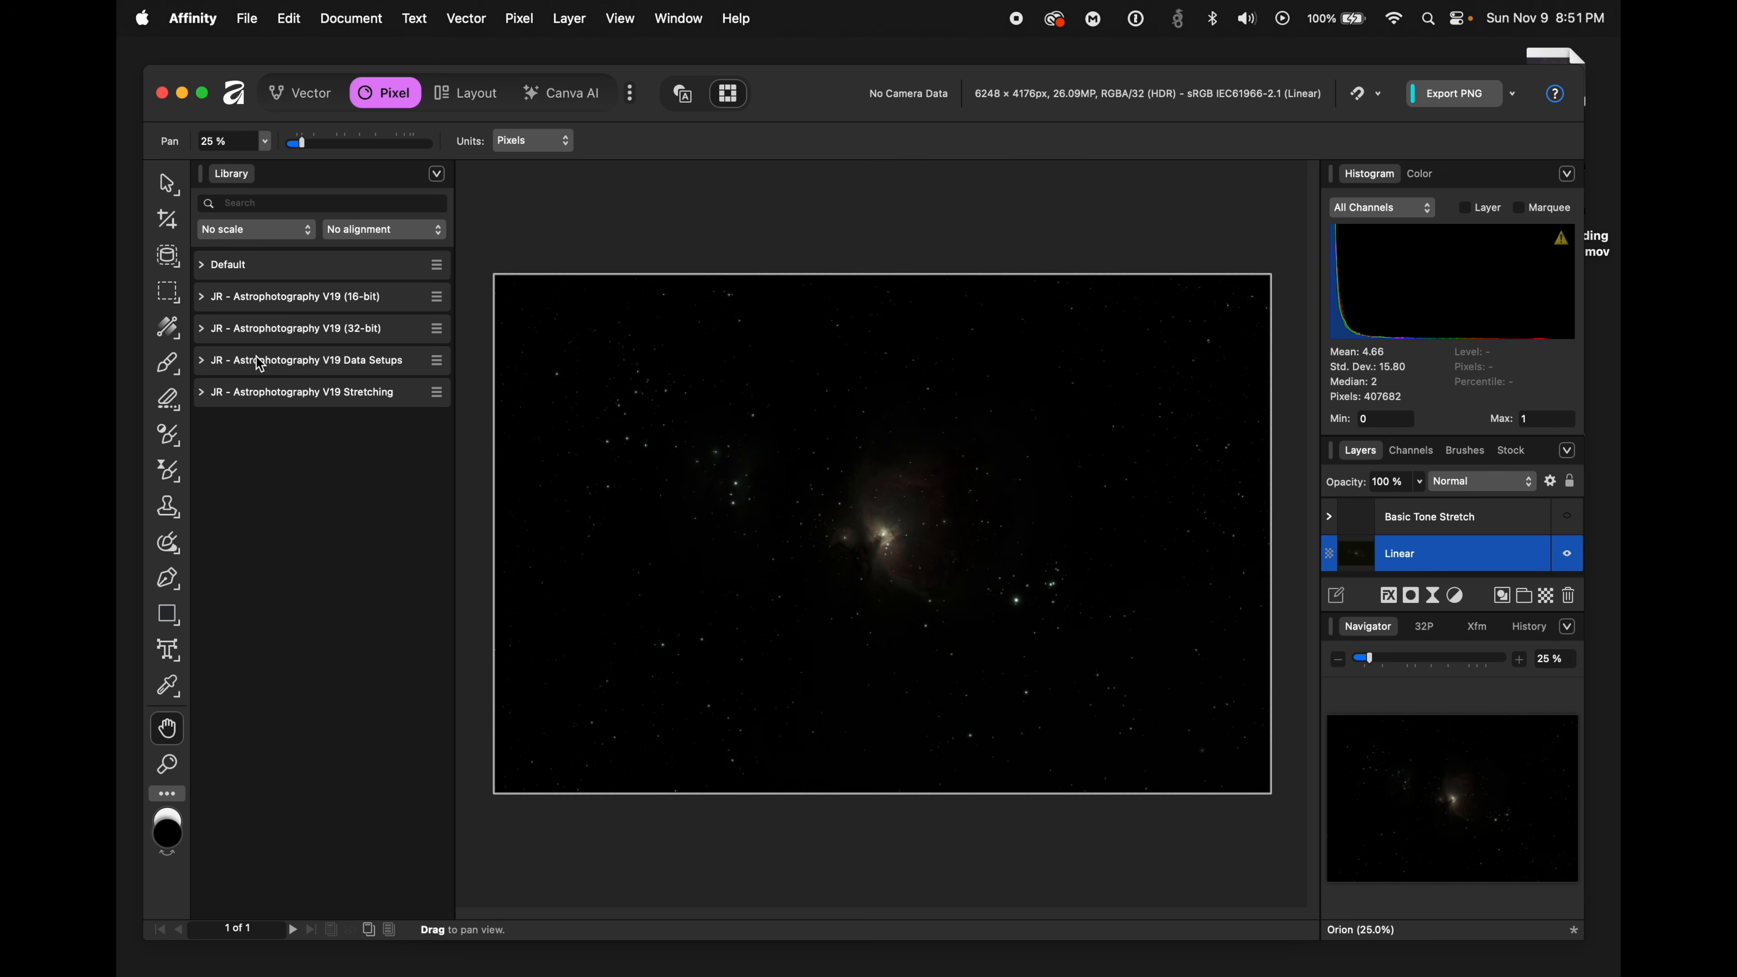
{"action": "left_click", "coordinate": [202, 394]}
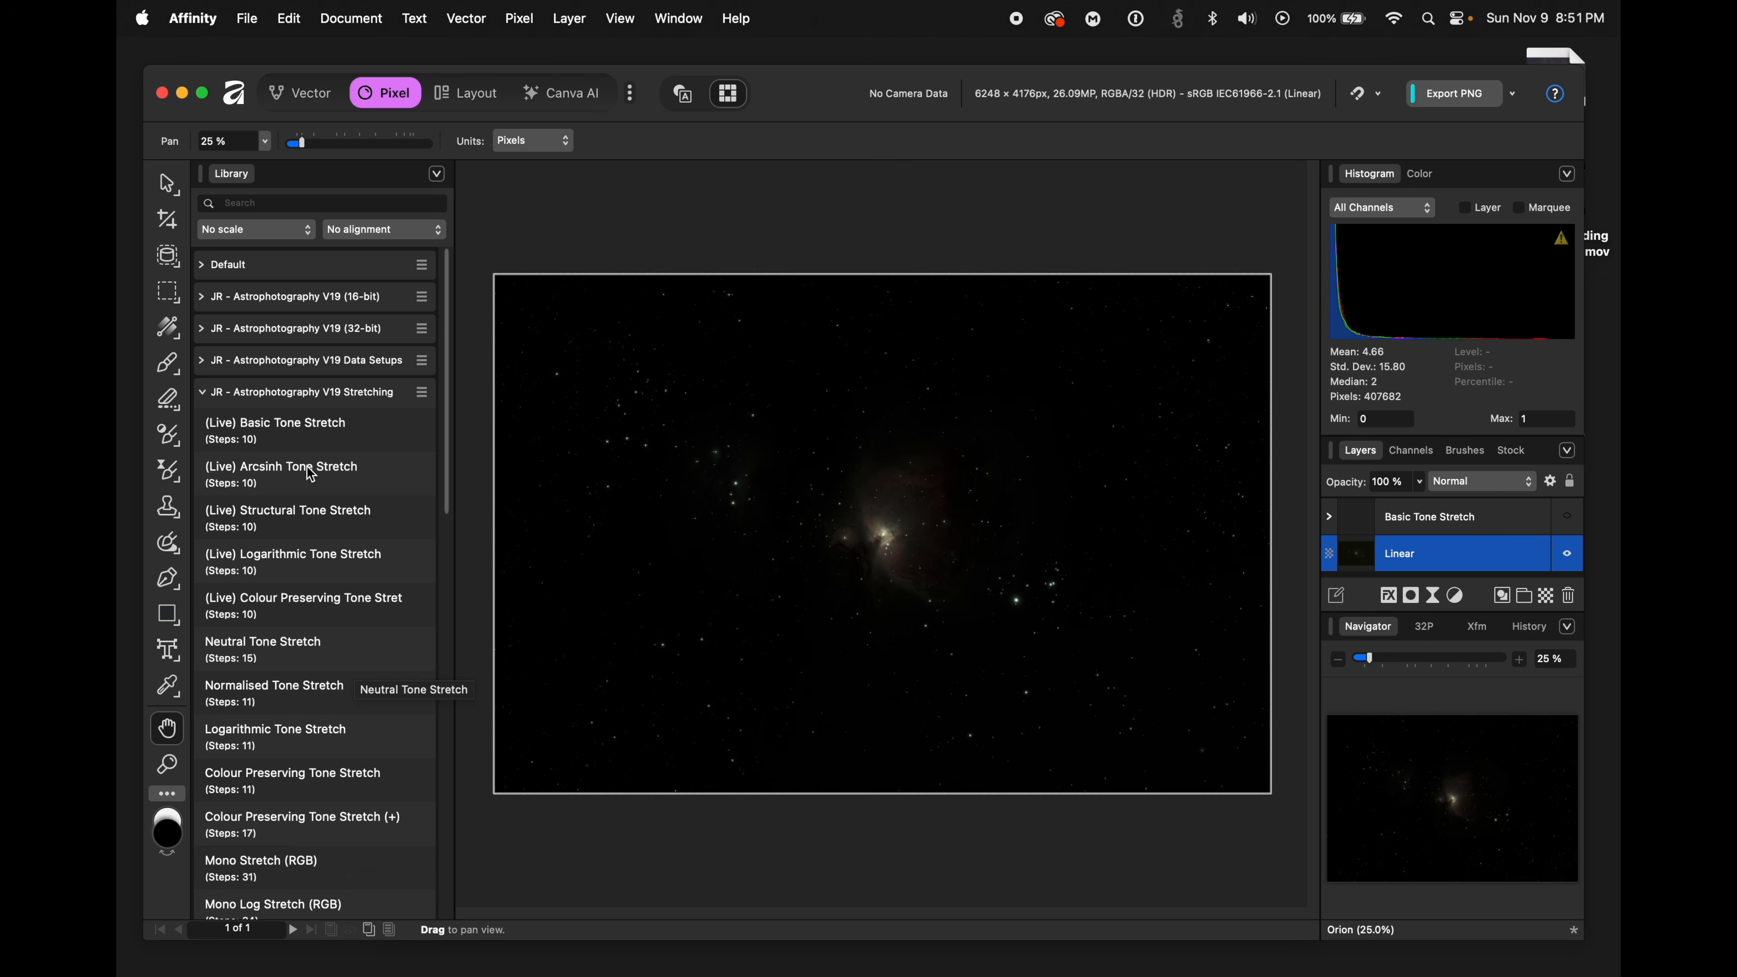
{"action": "left_click", "coordinate": [291, 490]}
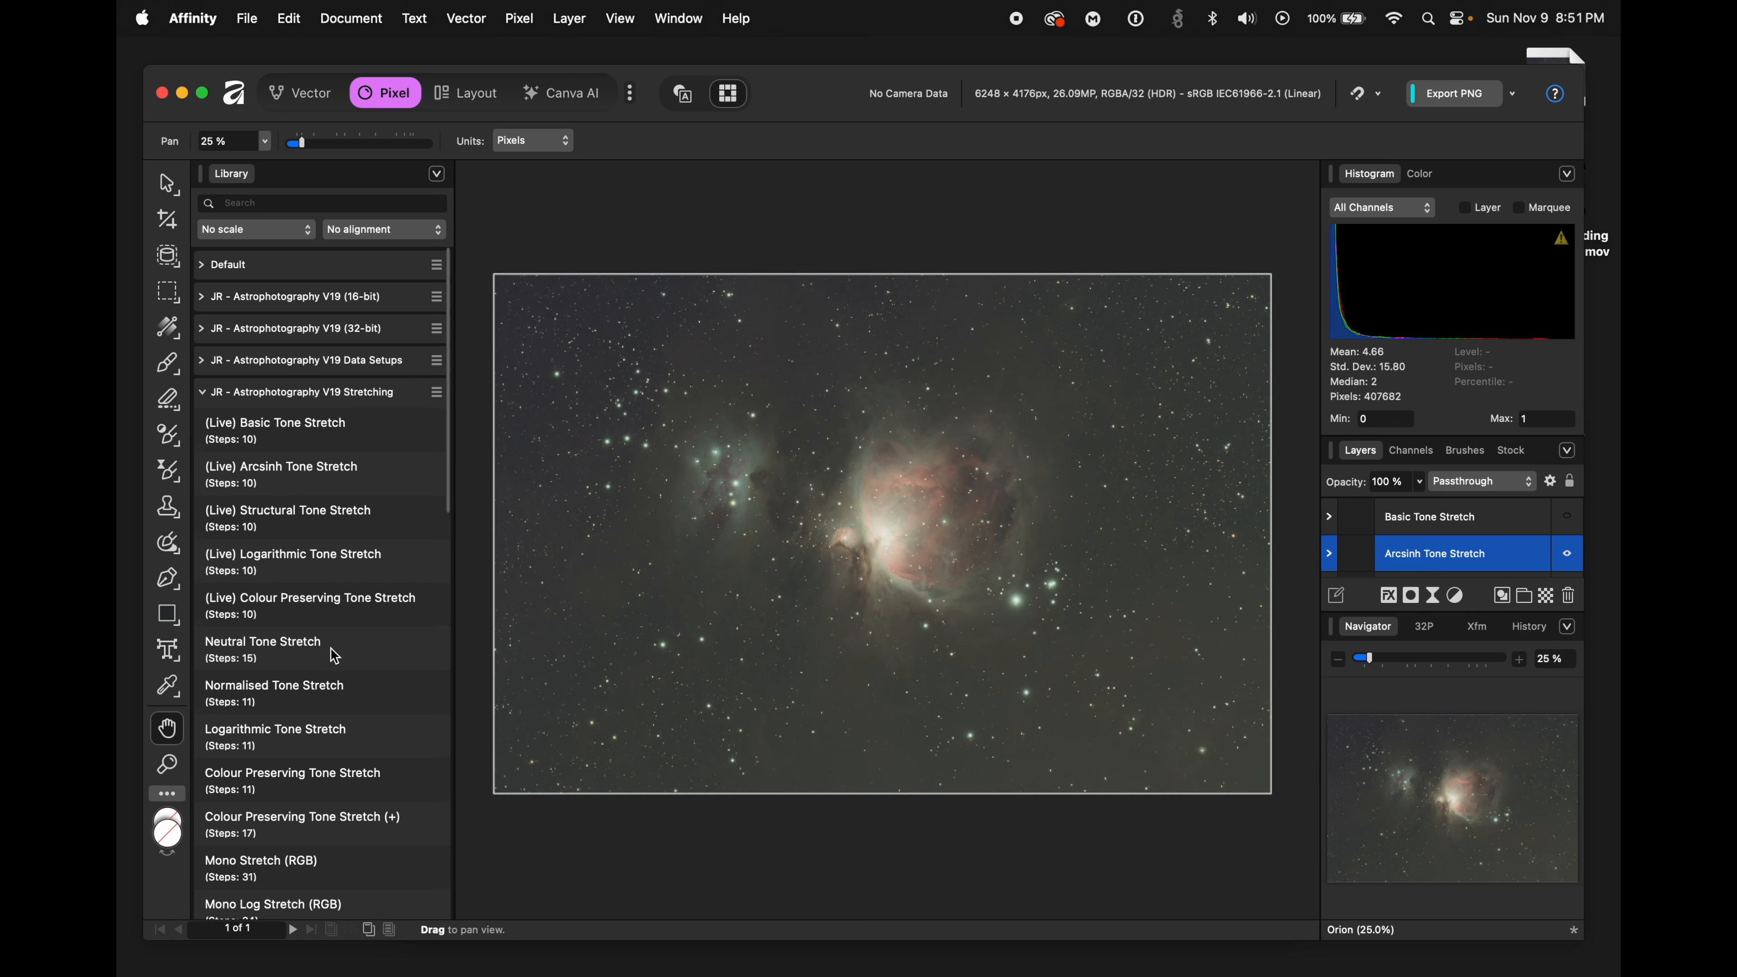
- Hide the Arcsinh Tone Stretch, try the (Live) Colour Preserving Tone Stretch macro, and check that layer's opacity control
{"action": "left_click", "coordinate": [1569, 556]}
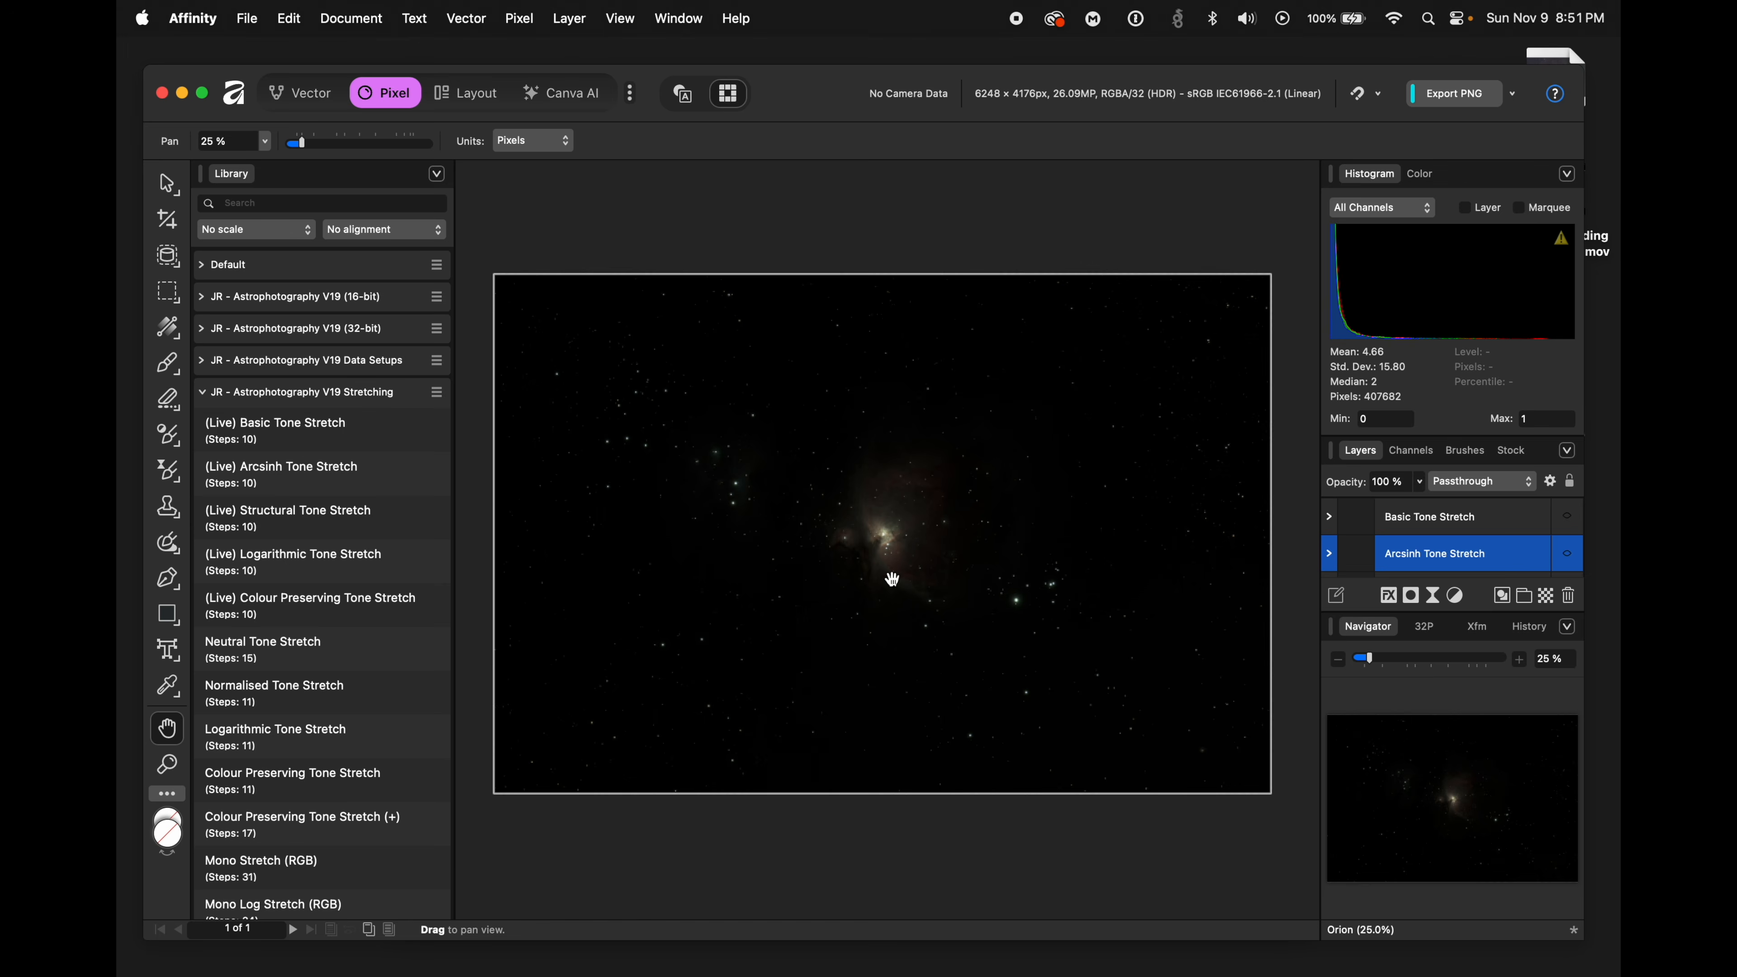
{"action": "left_click", "coordinate": [299, 606]}
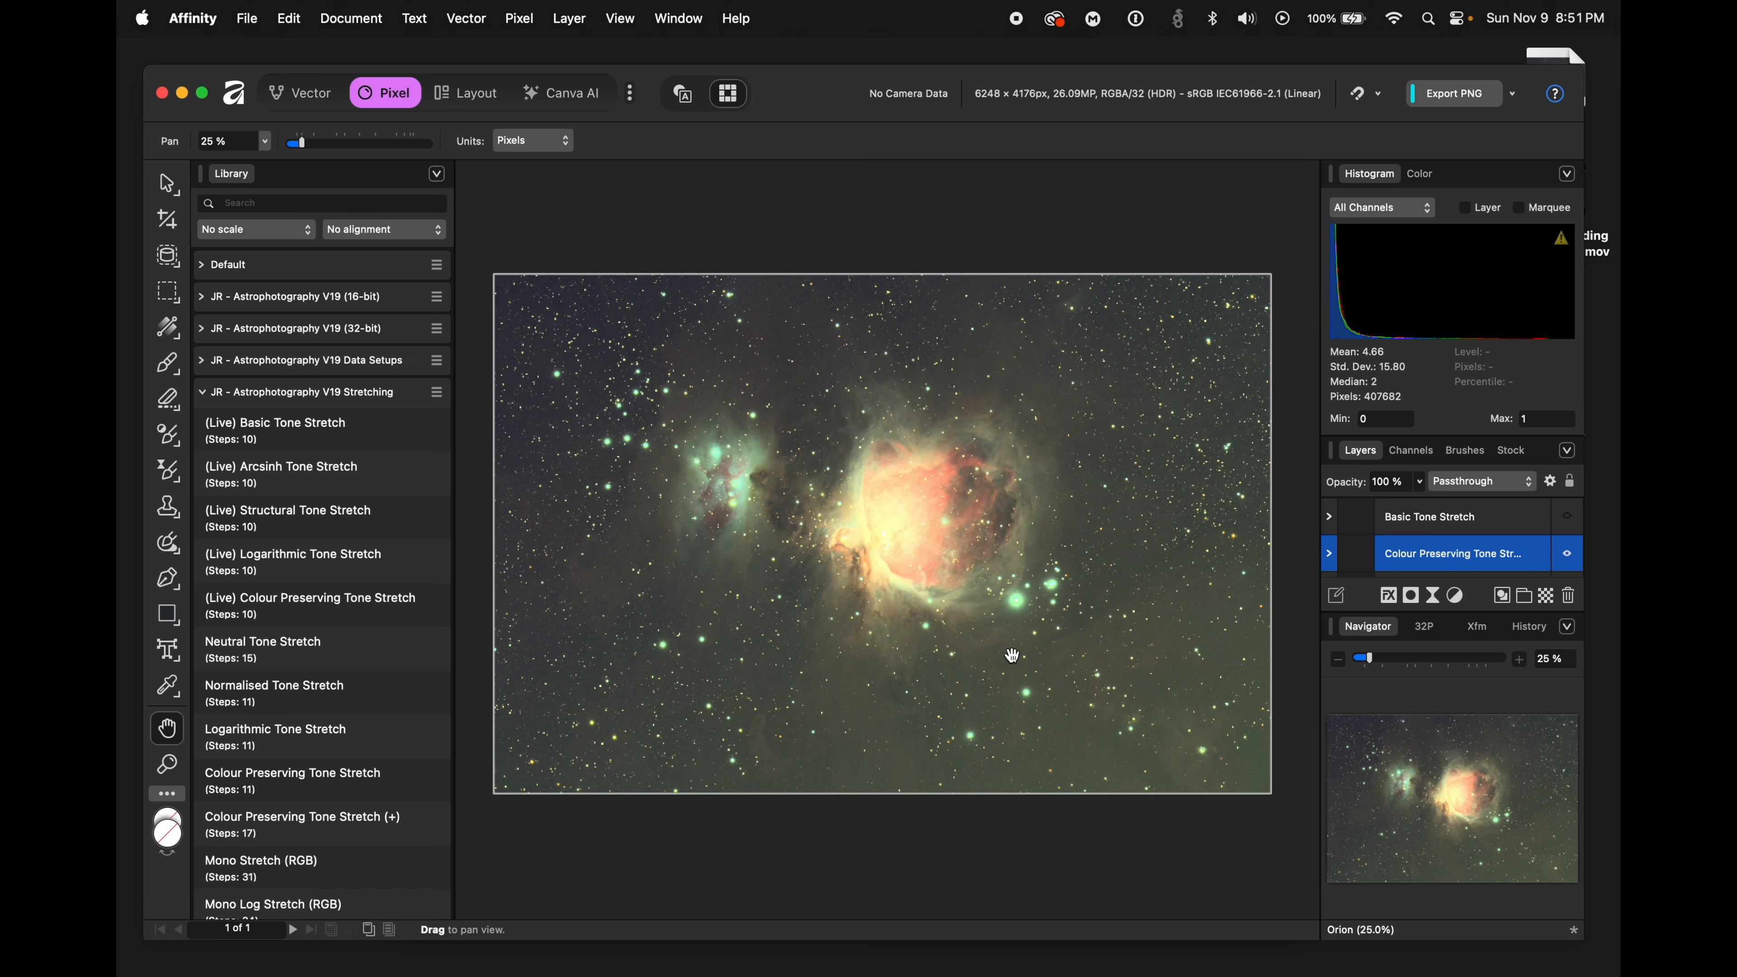
{"action": "scroll", "coordinate": [1477, 564], "scroll_direction": "down", "scroll_amount": 2}
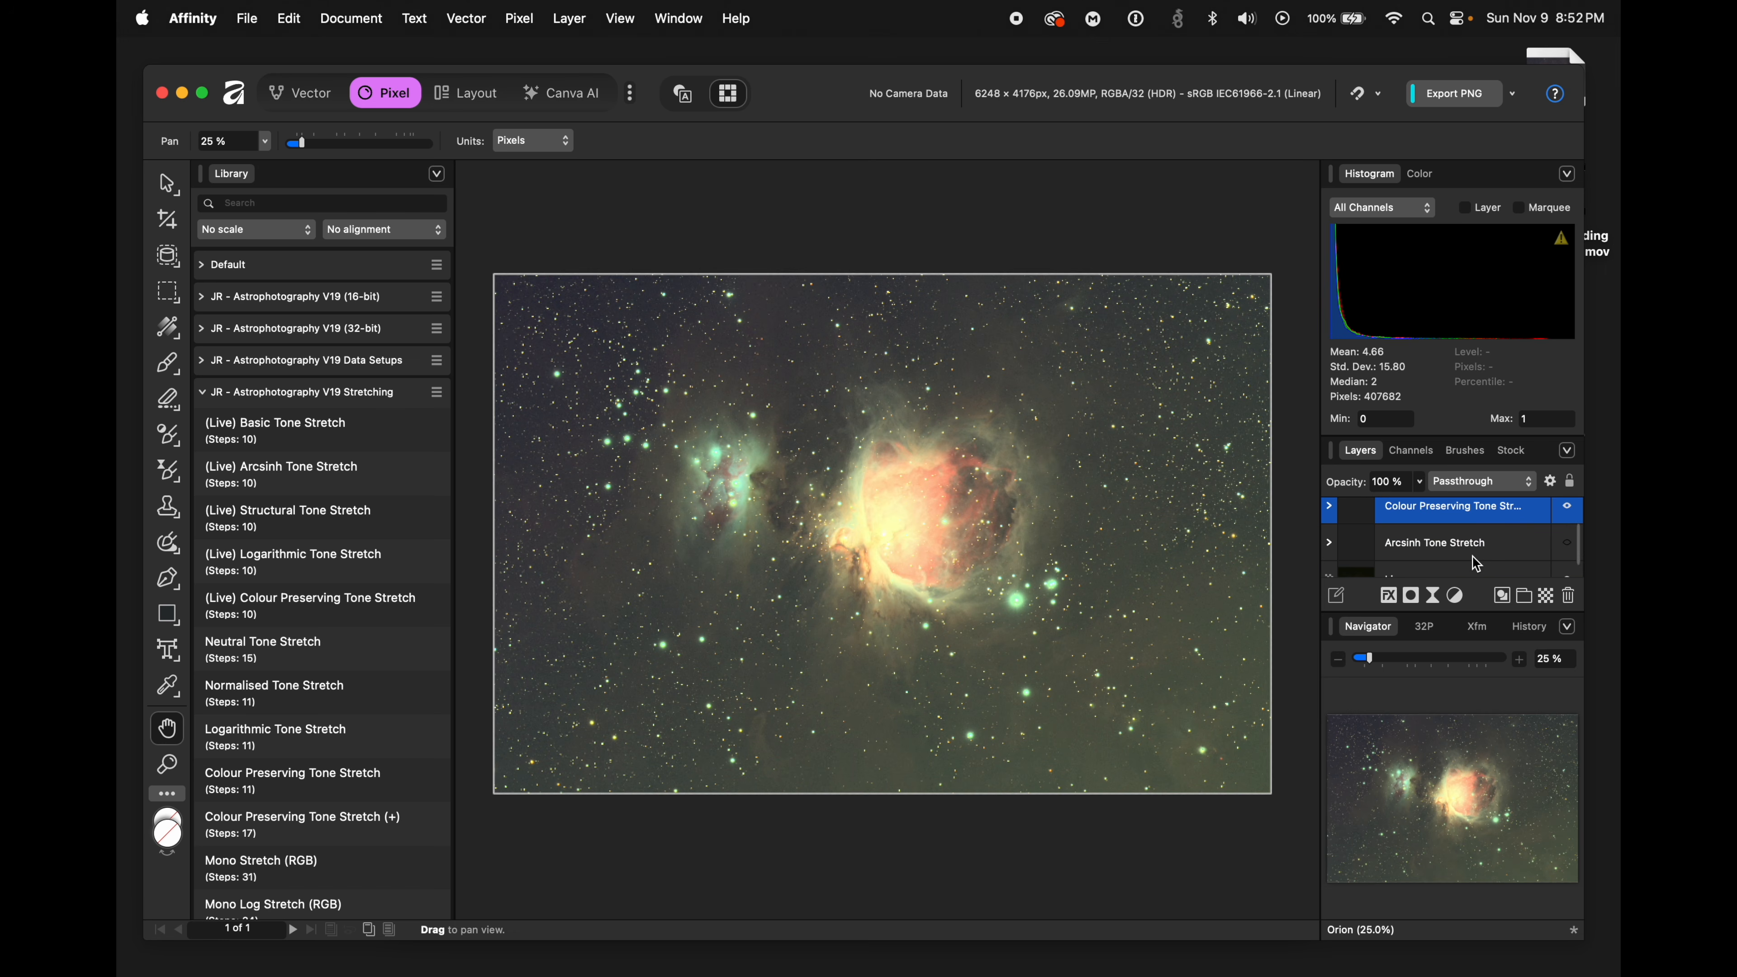
{"action": "scroll", "coordinate": [1478, 564], "scroll_direction": "up", "scroll_amount": 2}
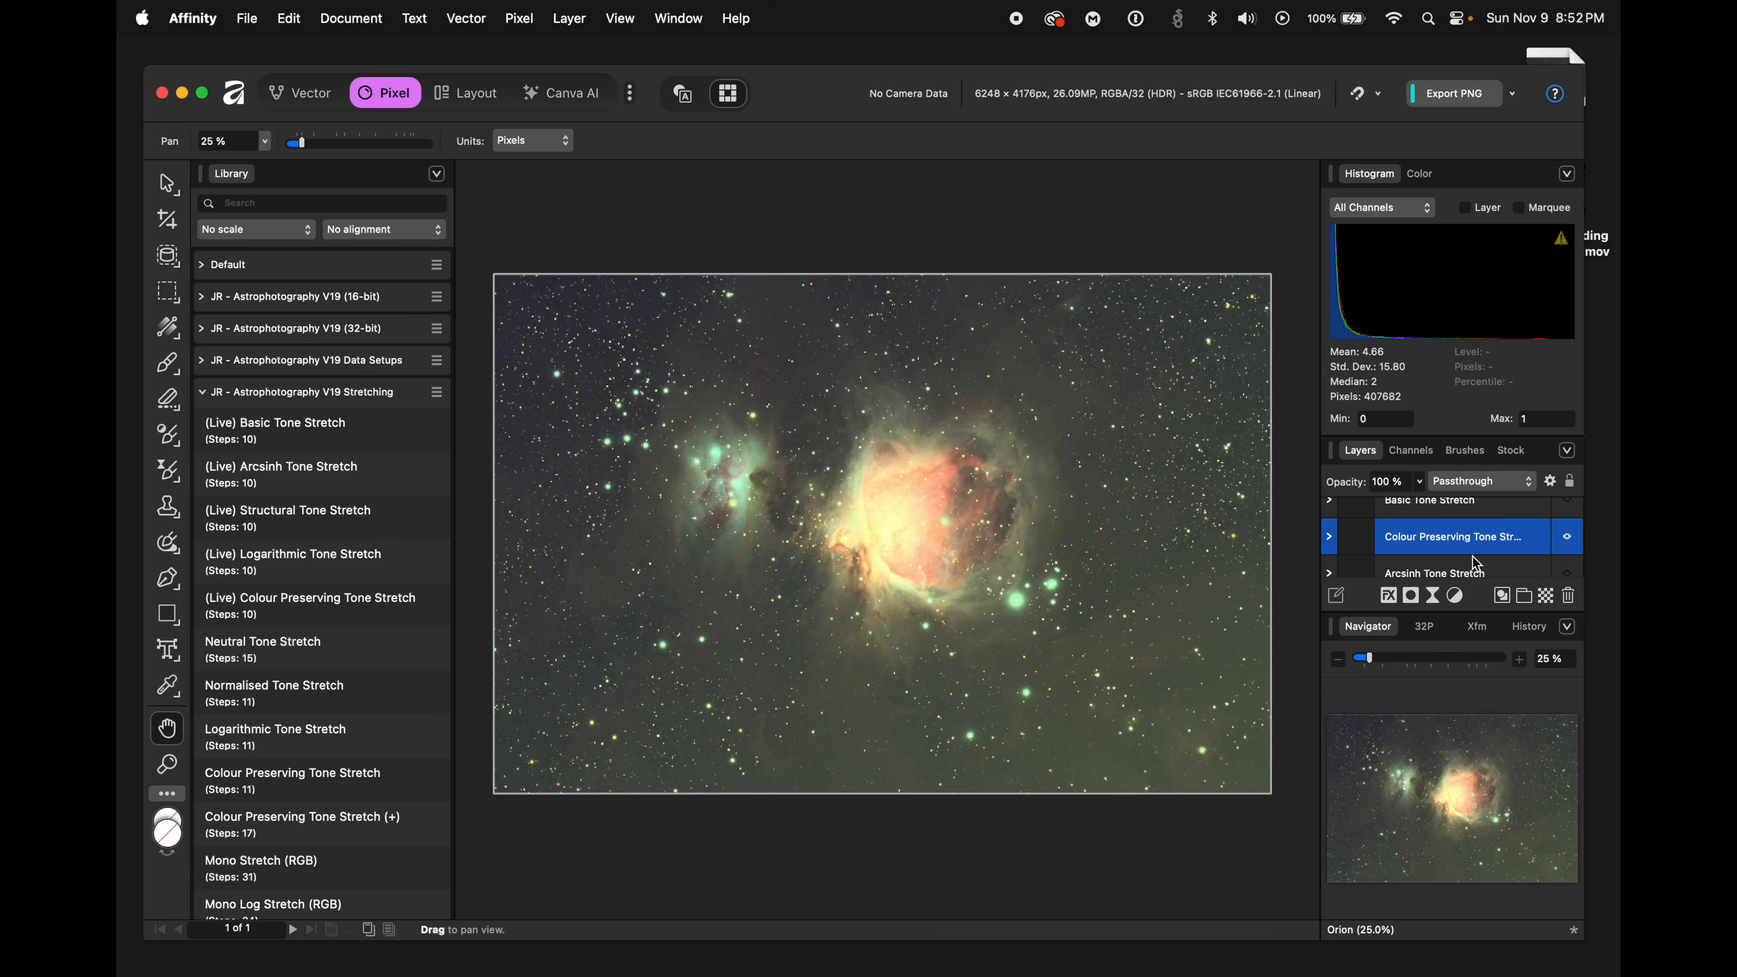
{"action": "left_click", "coordinate": [1420, 482]}
{"action": "left_click_drag", "start_coordinate": [1383, 506], "coordinate": [1433, 509]}
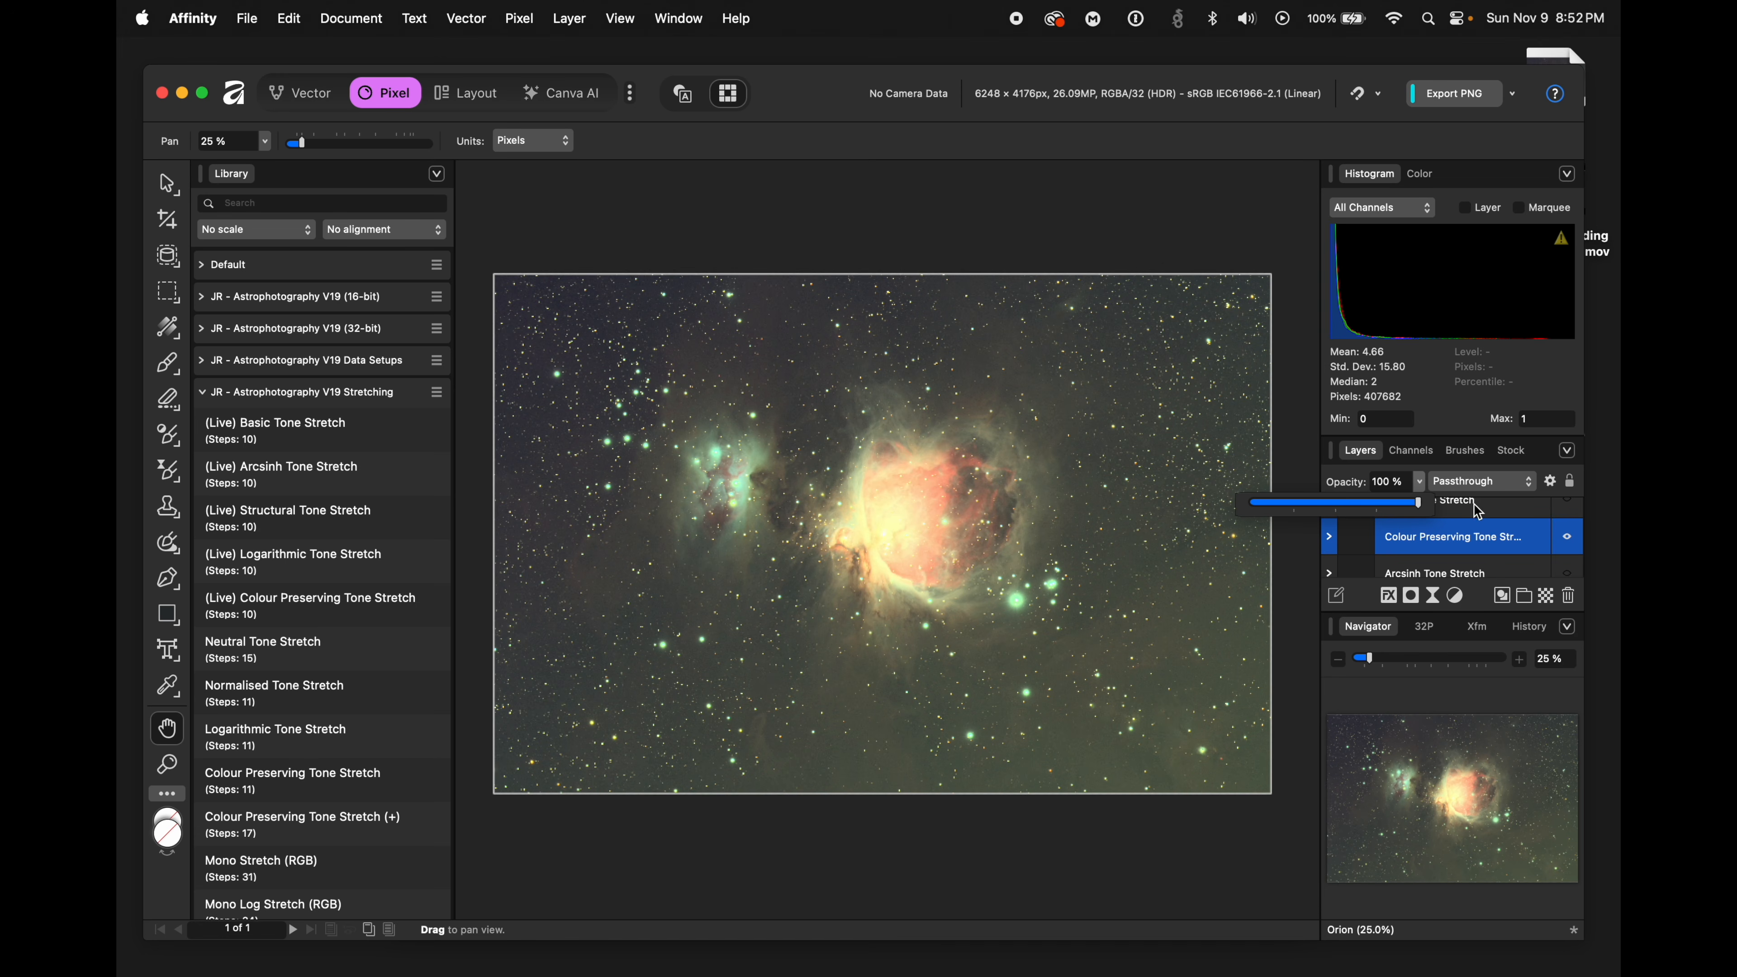
{"action": "left_click", "coordinate": [1512, 509]}
- Delete the Colour Preserving and Basic Tone Stretch layers, keeping the Arcsinh Tone Stretch visible above the Linear layer
{"action": "scroll", "coordinate": [1496, 533], "scroll_direction": "down", "scroll_amount": 1}
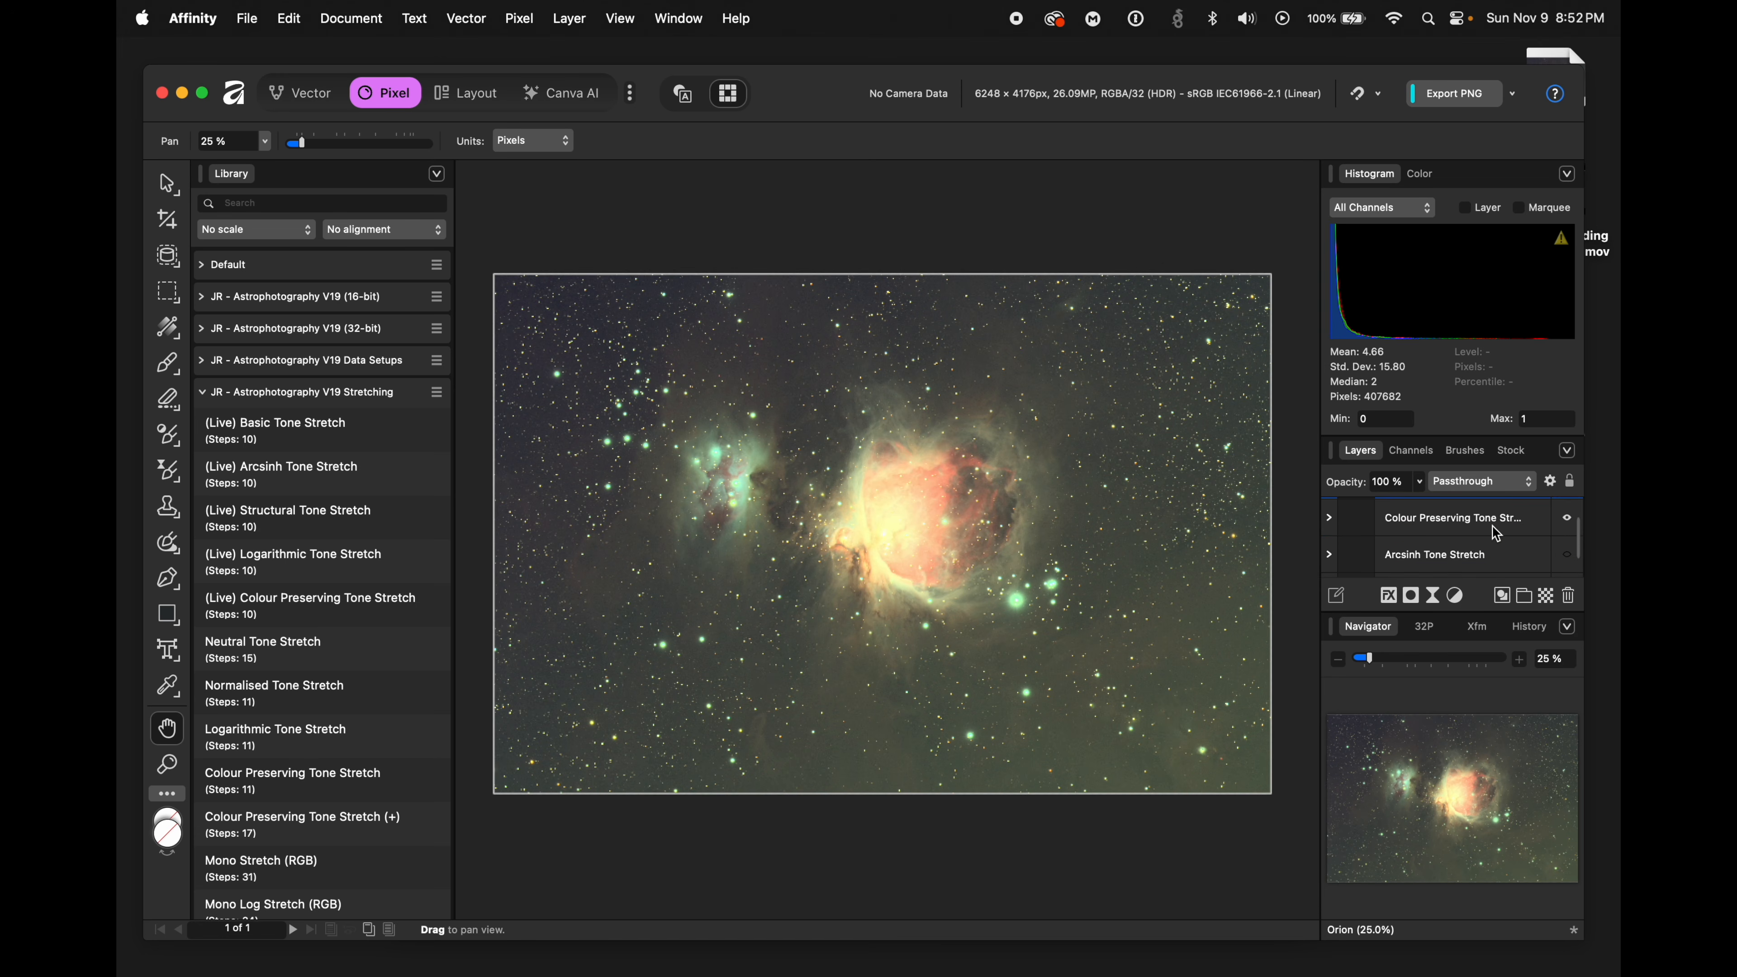
{"action": "scroll", "coordinate": [1496, 534], "scroll_direction": "up", "scroll_amount": 1}
{"action": "scroll", "coordinate": [1496, 533], "scroll_direction": "down", "scroll_amount": 1}
{"action": "left_click", "coordinate": [1495, 517]}
{"action": "scroll", "coordinate": [1491, 540], "scroll_direction": "up", "scroll_amount": 1}
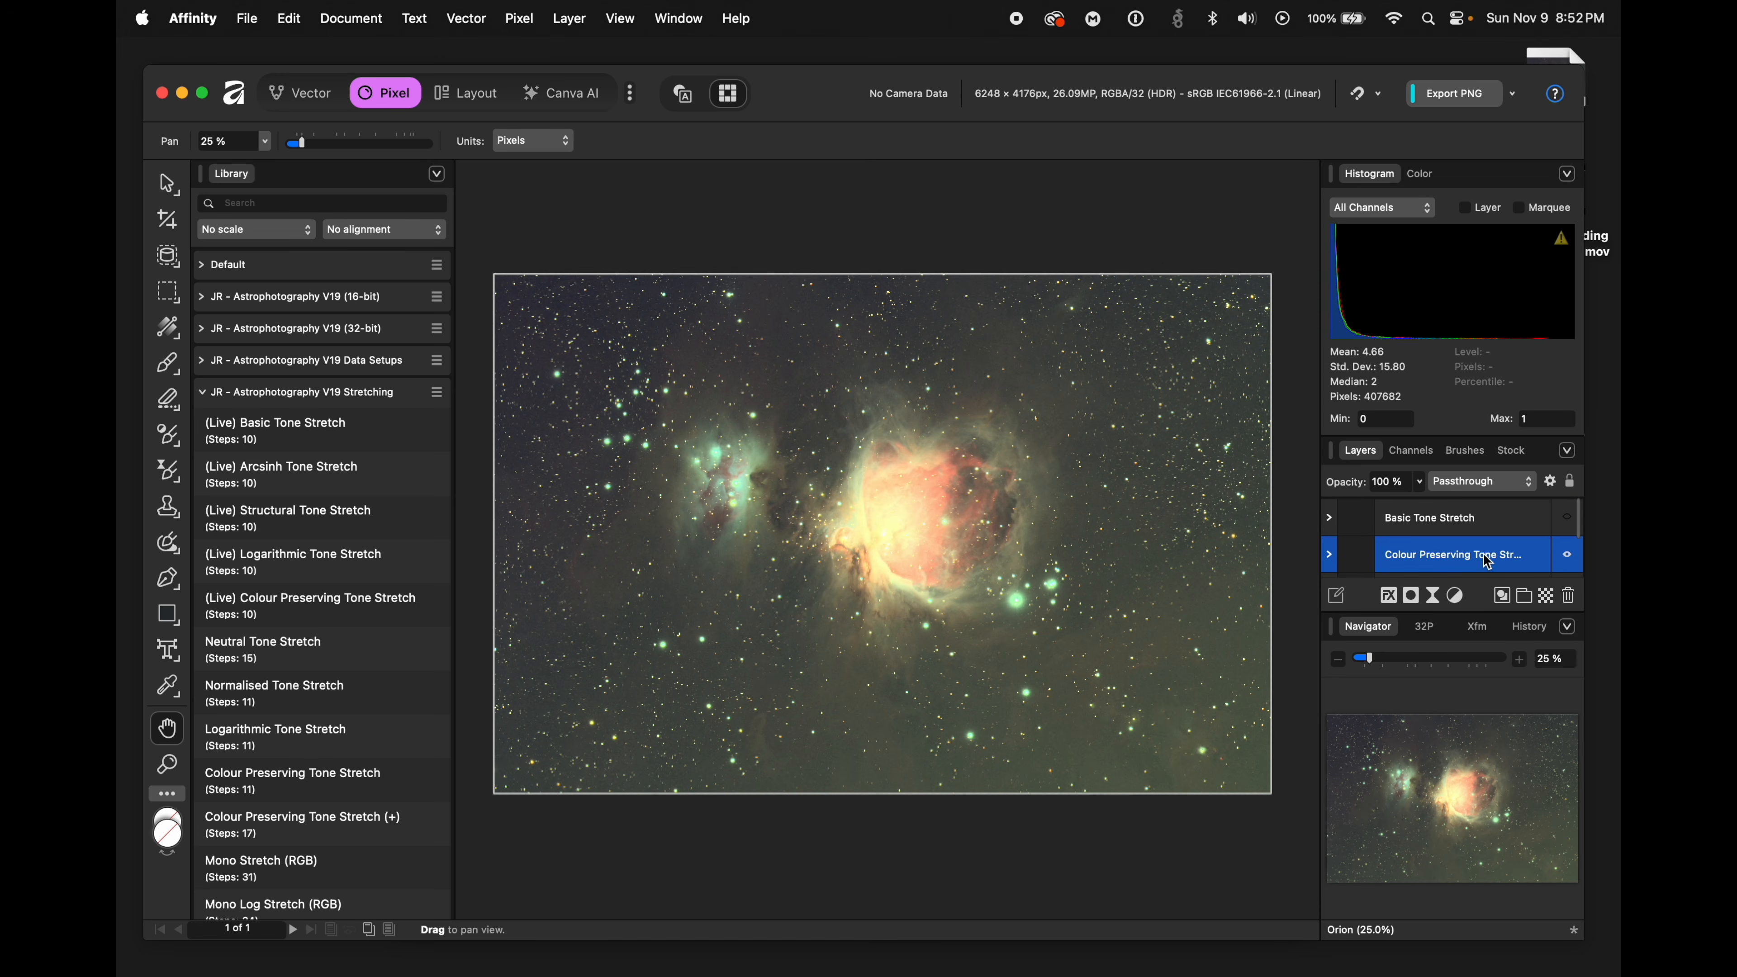
{"action": "key", "text": "BackSpace"}
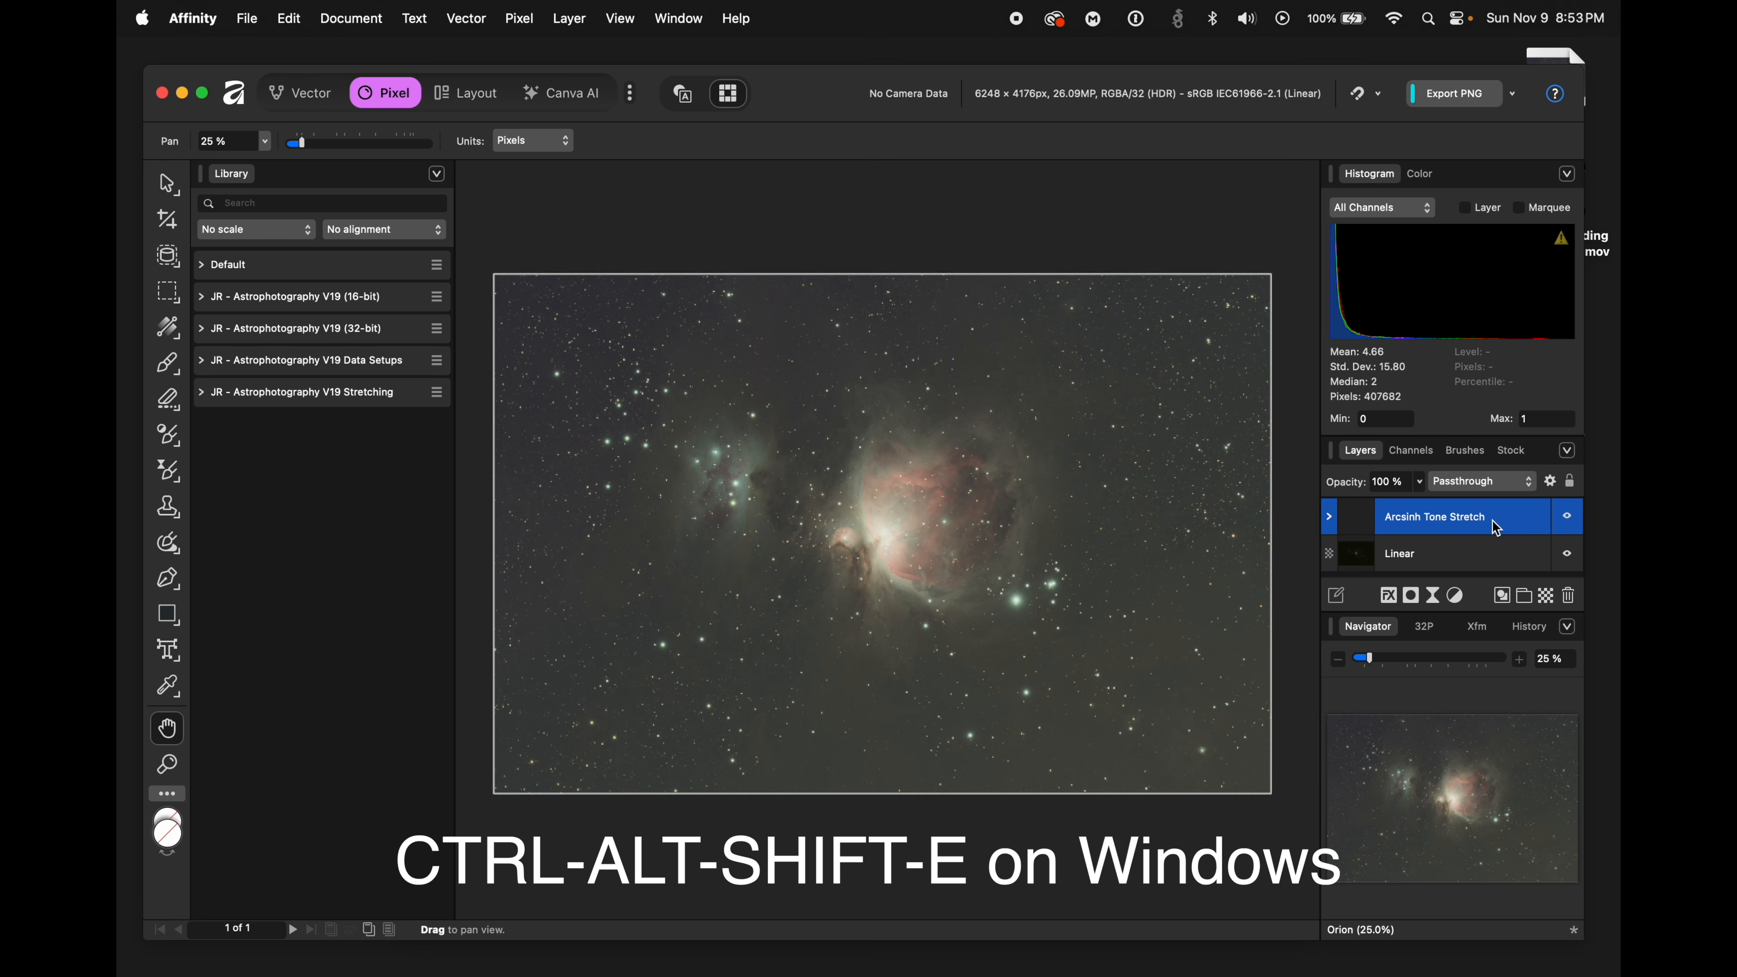
- Merge the visible layers into a new pixel layer above the Arcsinh Tone Stretch
{"action": "key", "text": "super+alt+shift+e"}
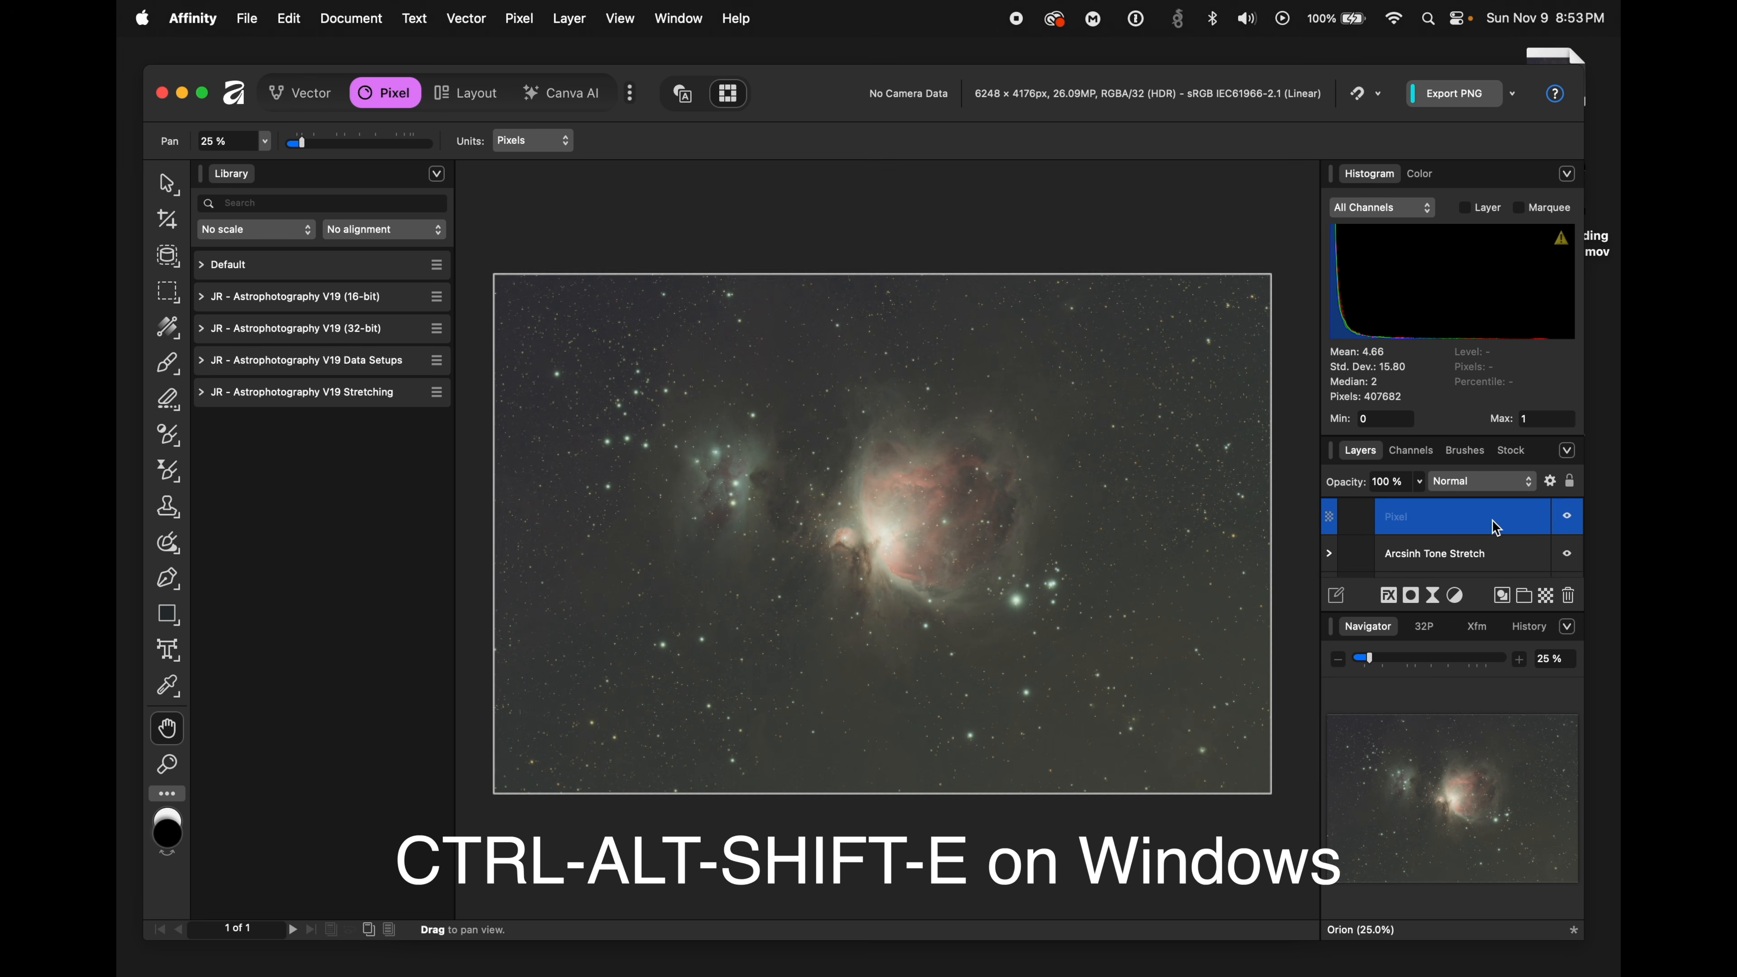
- Rename the newly merged pixel layer as Starless
{"action": "double_click", "coordinate": [1398, 517]}
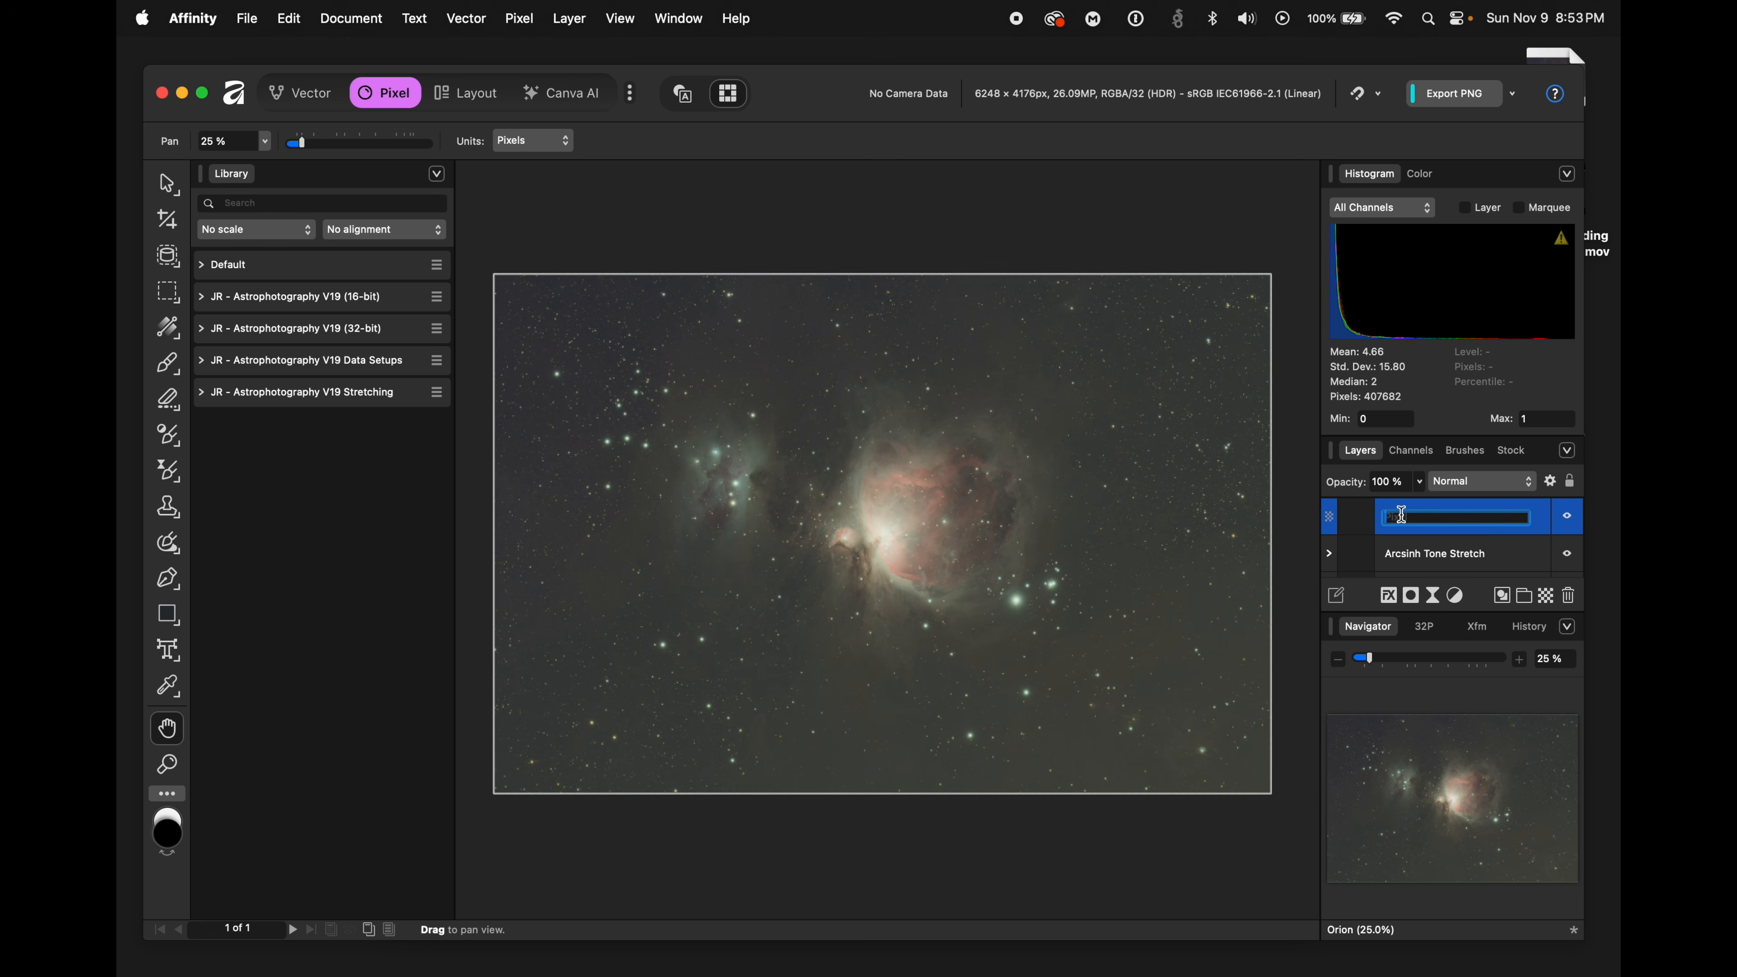
{"action": "type", "text": "Starless"}
{"action": "key", "text": "Return"}
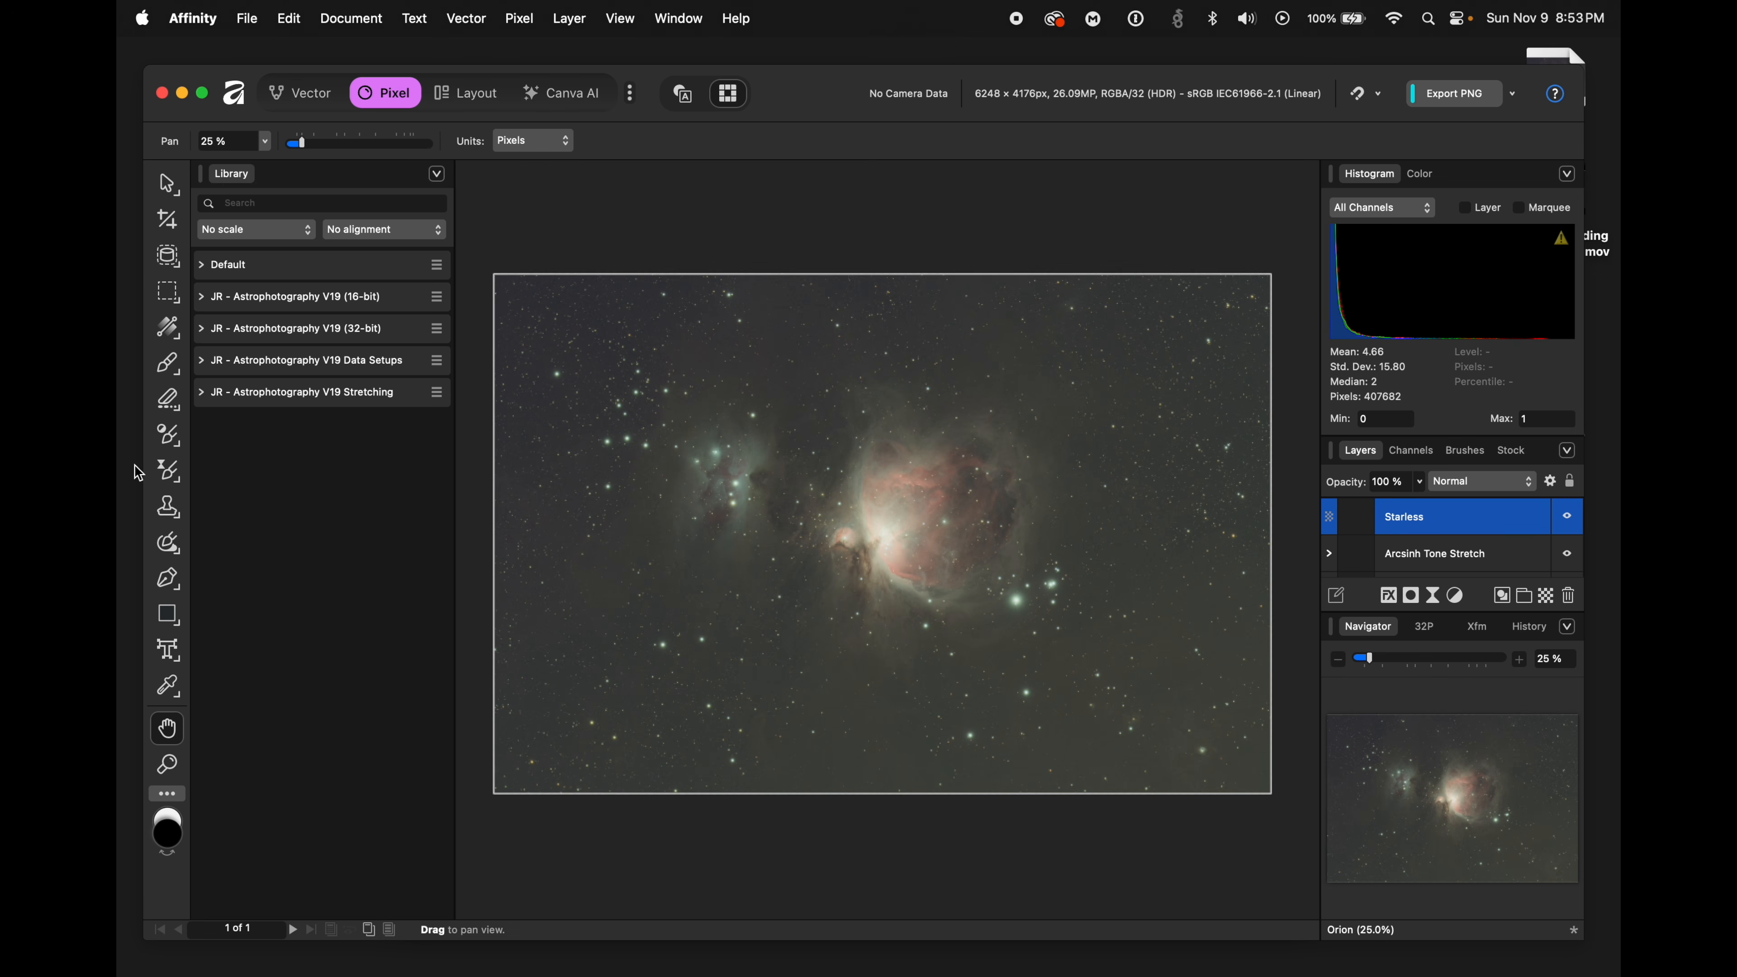
- Remove the stars from the Starless layer with the RC-Astro StarXTerminator plugin, keeping Large Tile Overlap enabled
{"action": "left_click", "coordinate": [588, 11]}
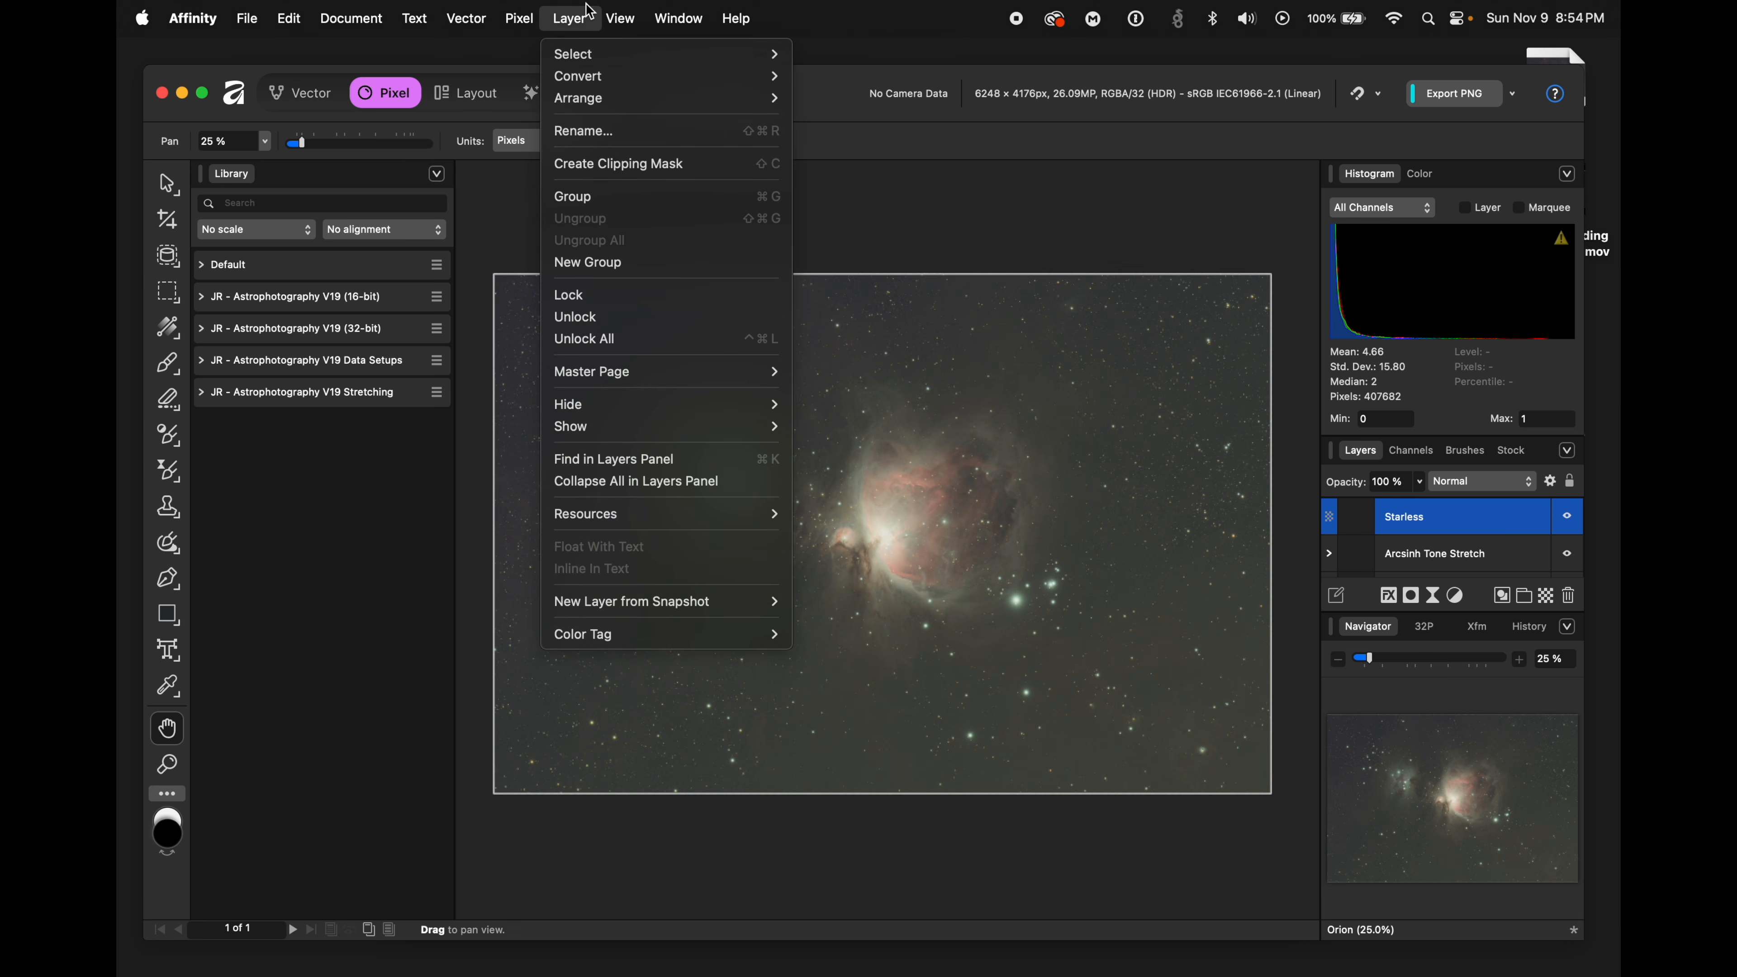
{"action": "mouse_move", "coordinate": [524, 15]}
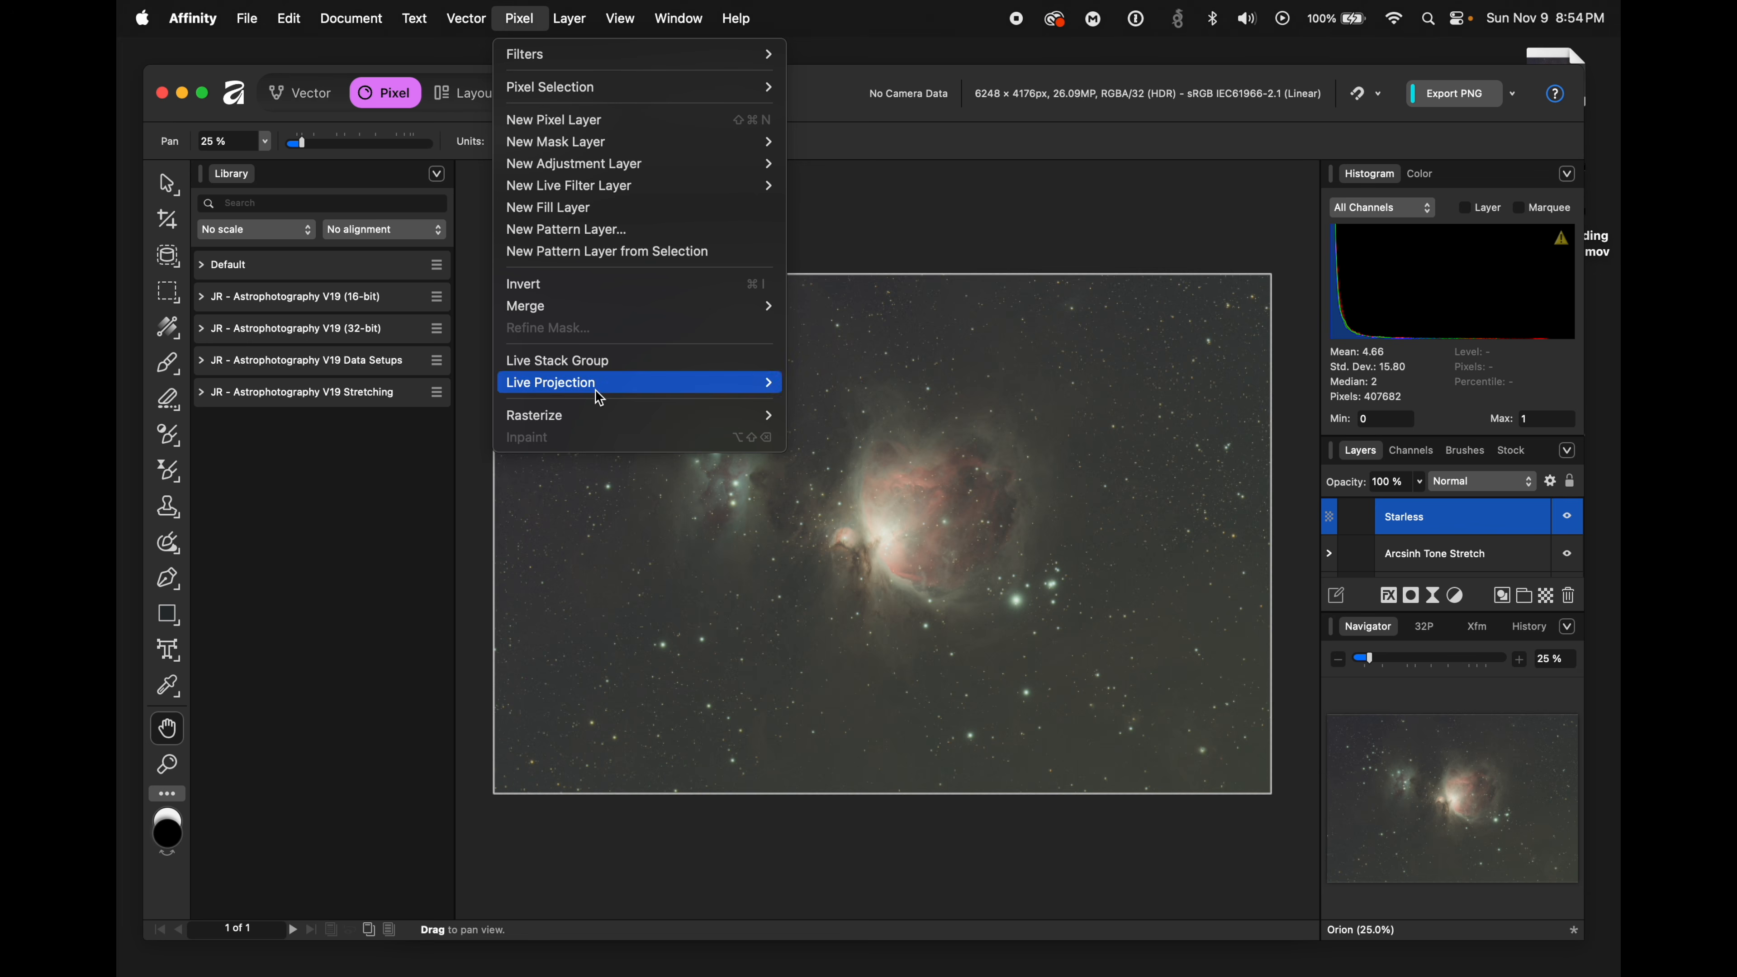
{"action": "mouse_move", "coordinate": [635, 62]}
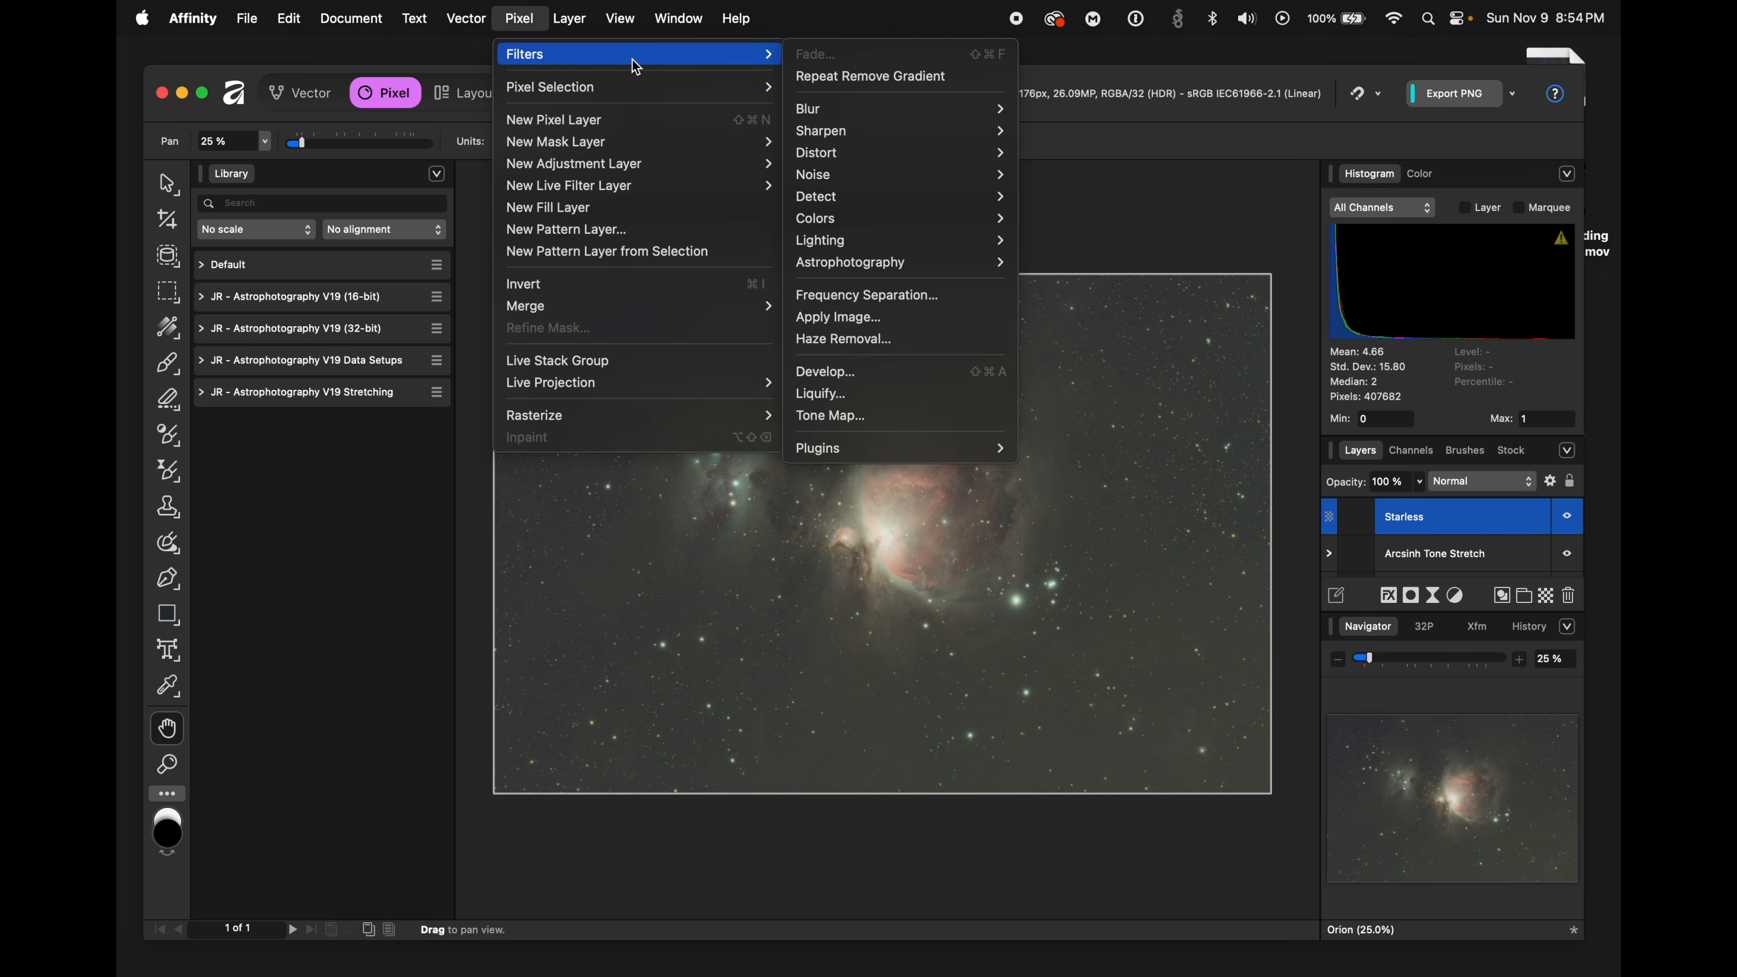
{"action": "mouse_move", "coordinate": [889, 464]}
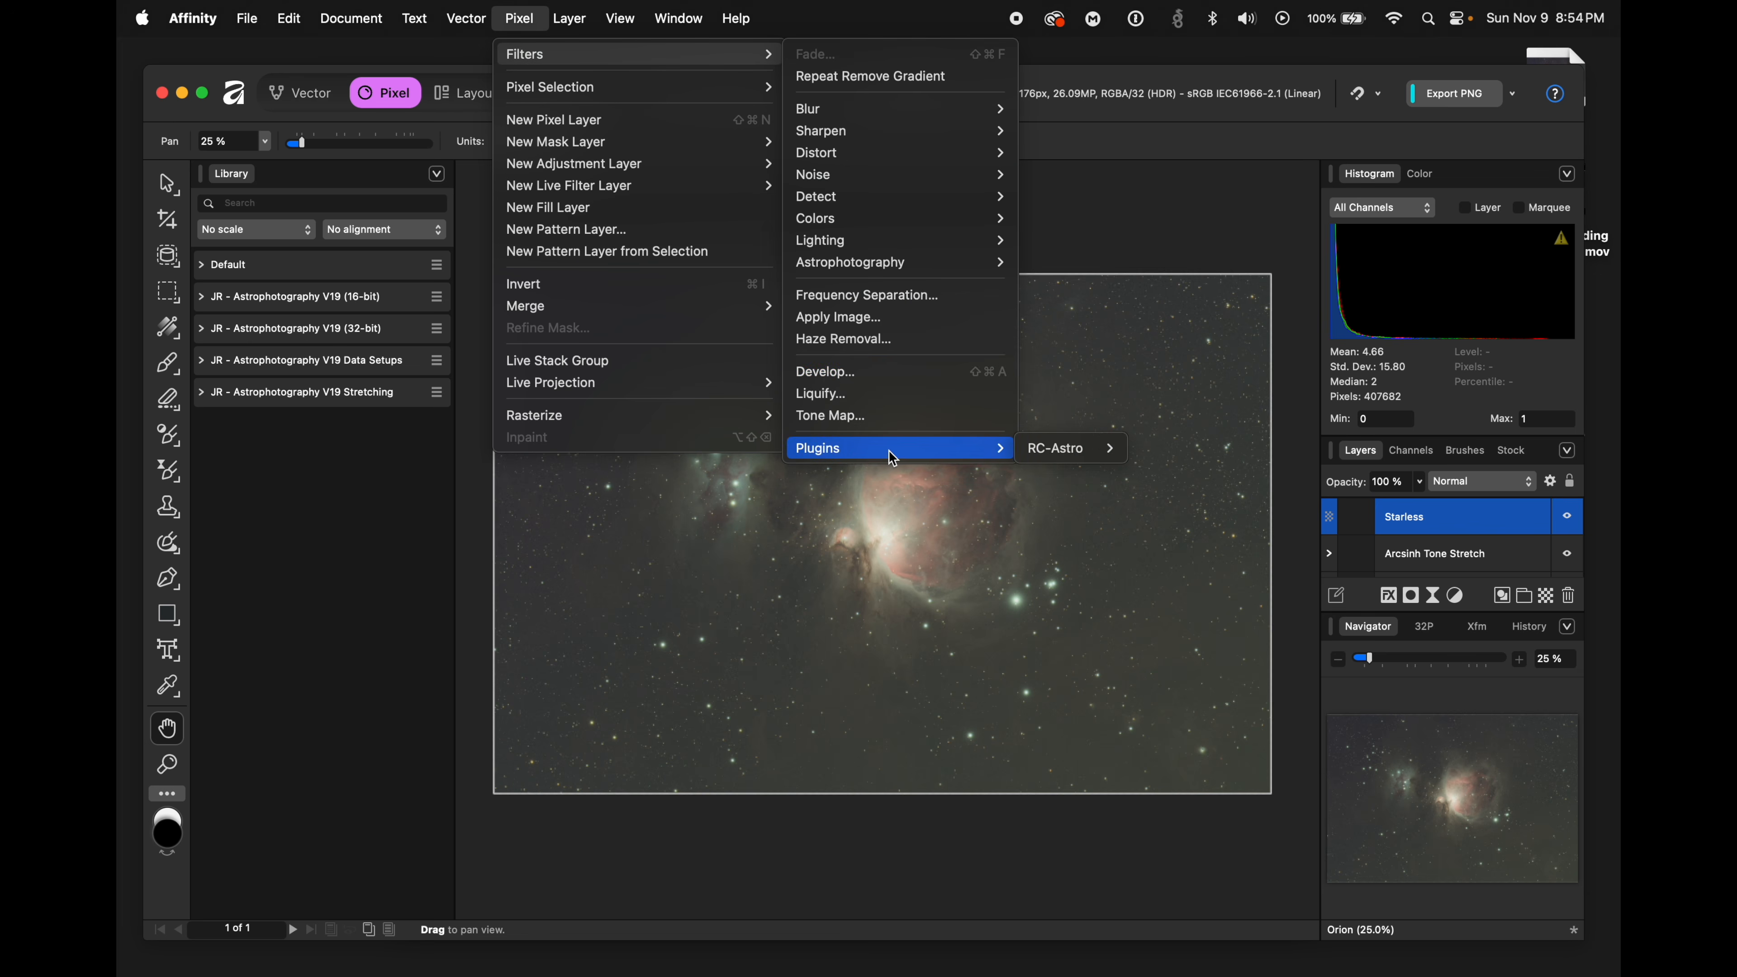
{"action": "mouse_move", "coordinate": [1087, 456]}
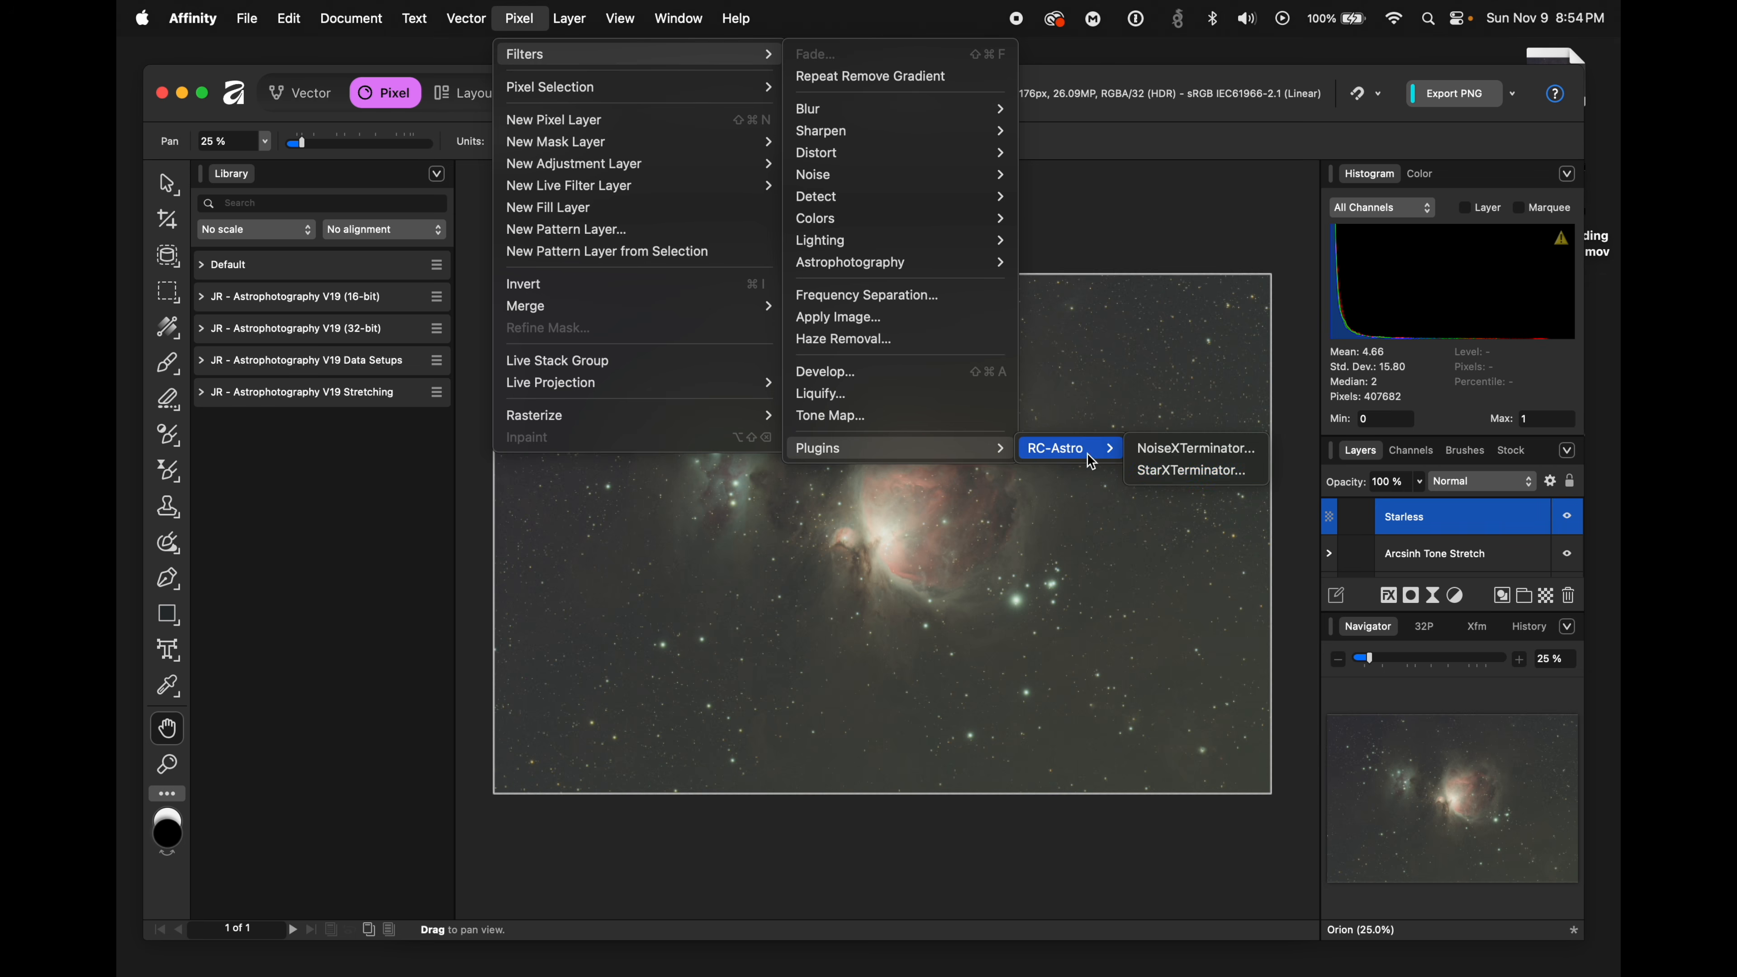
{"action": "left_click", "coordinate": [1166, 472]}
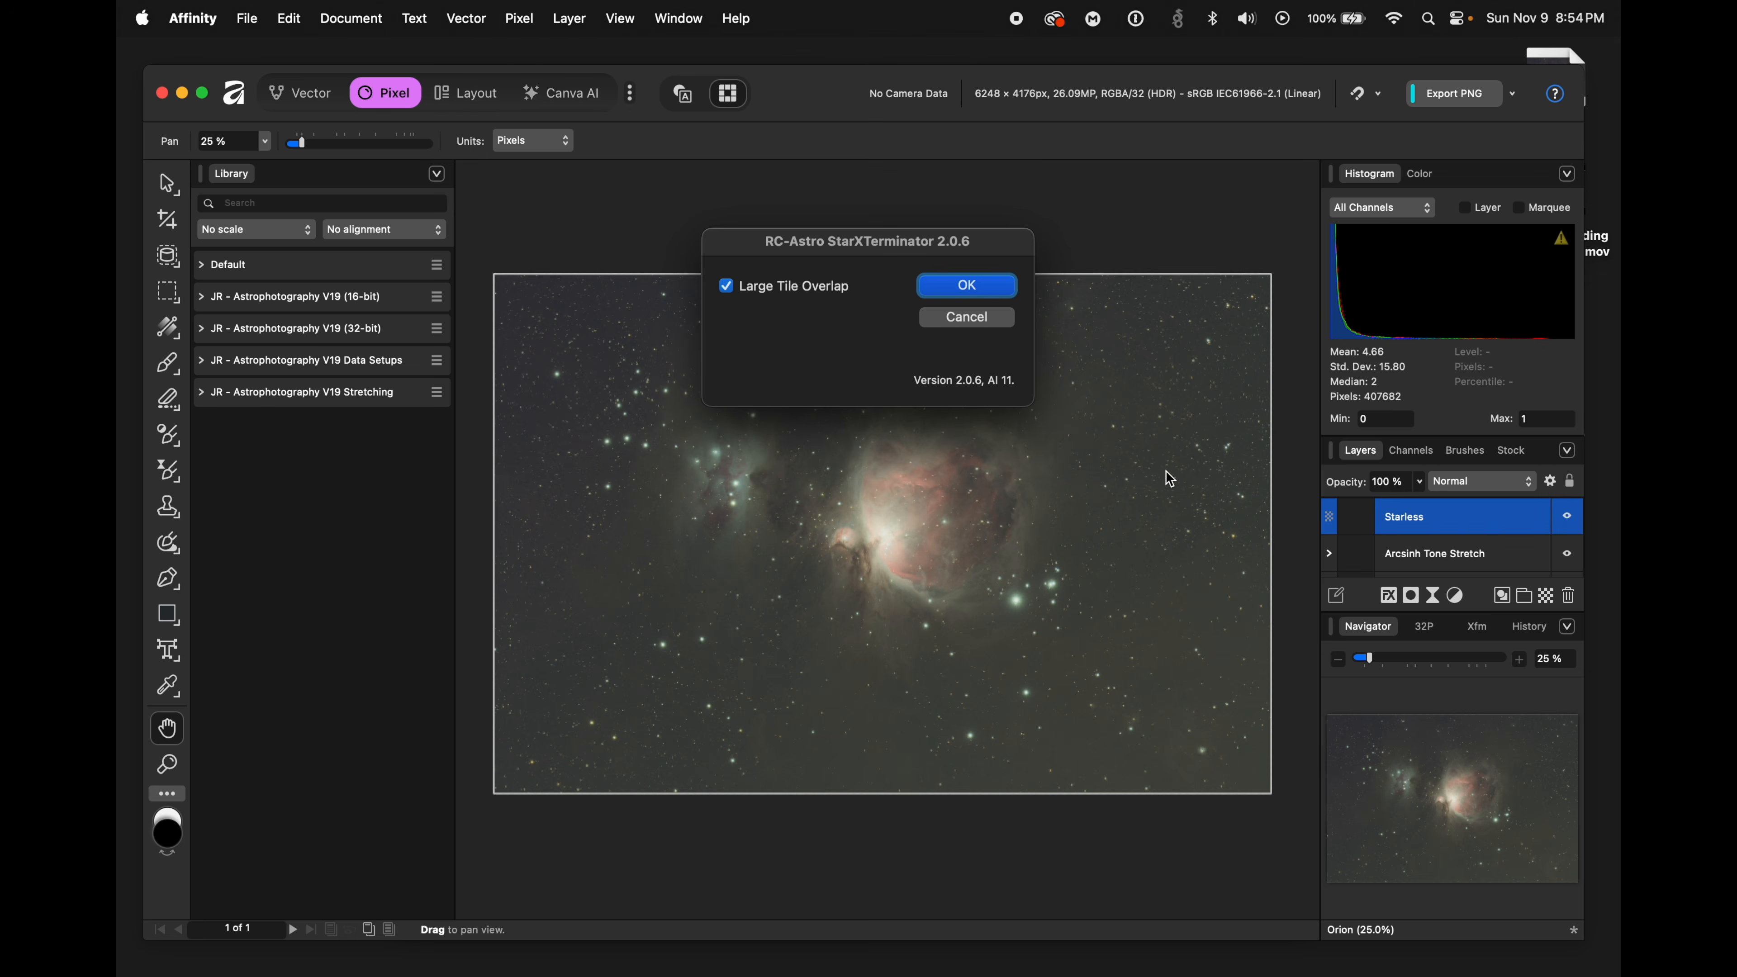
{"action": "left_click", "coordinate": [974, 287]}
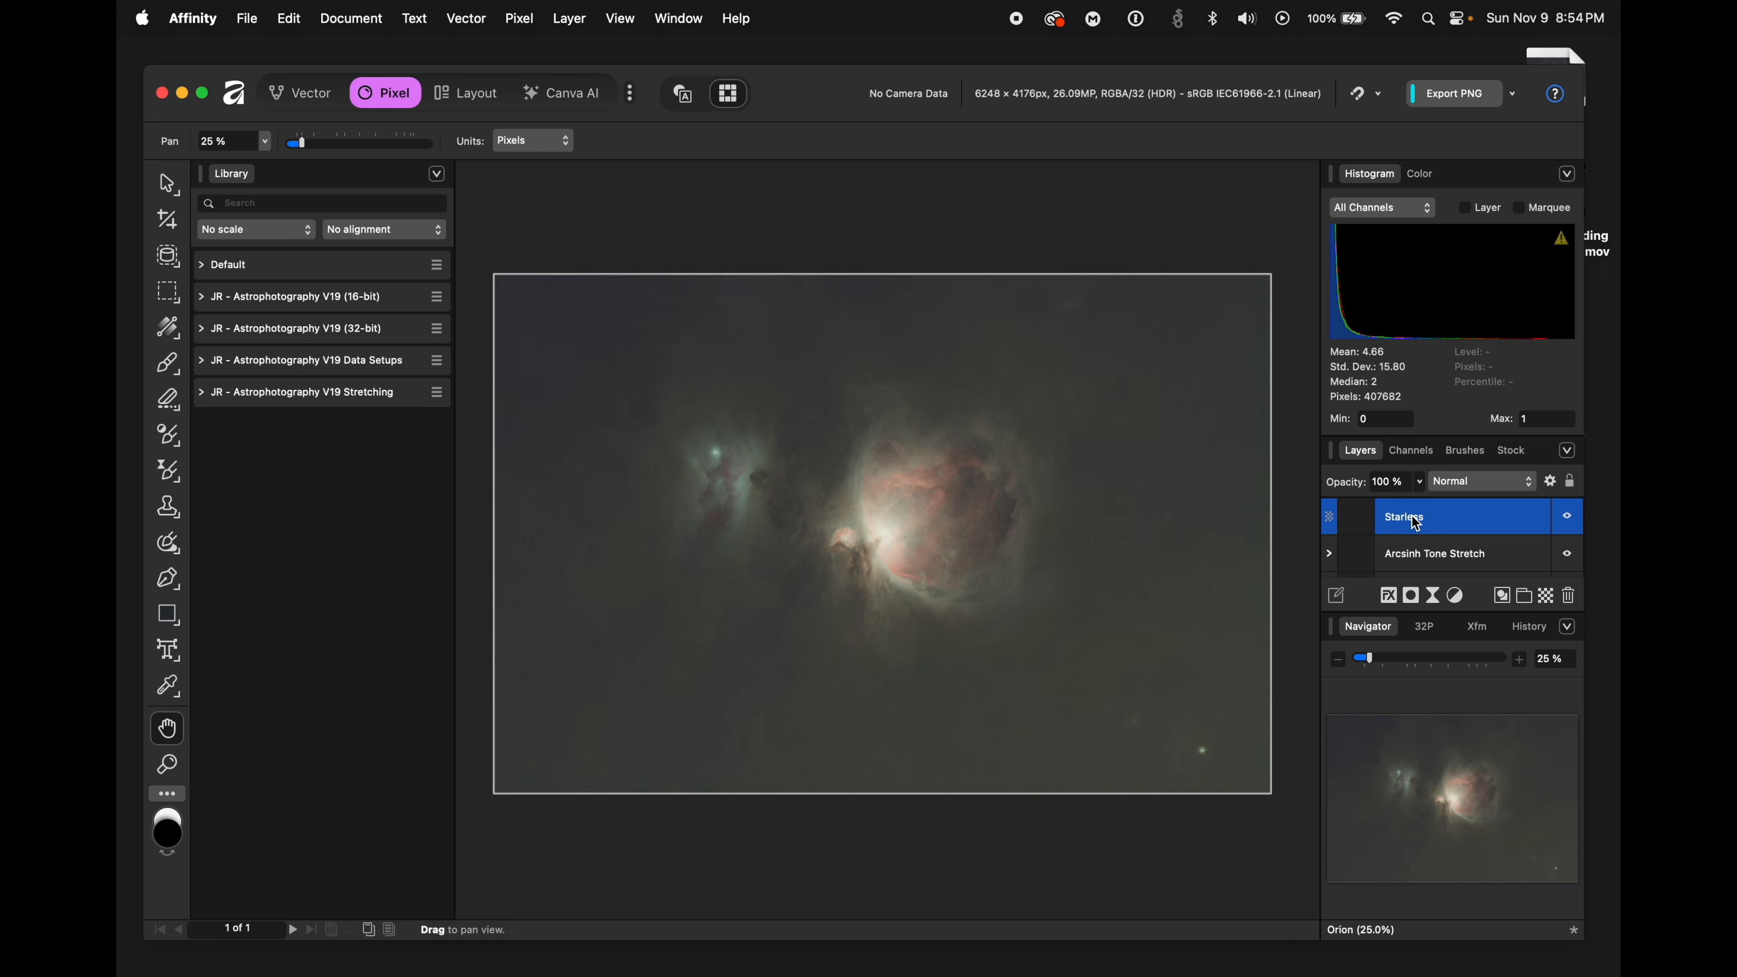
- Set the Starless layer's blend mode to Difference and merge the visible layers into a new layer named Stars above it
{"action": "left_click", "coordinate": [1481, 484]}
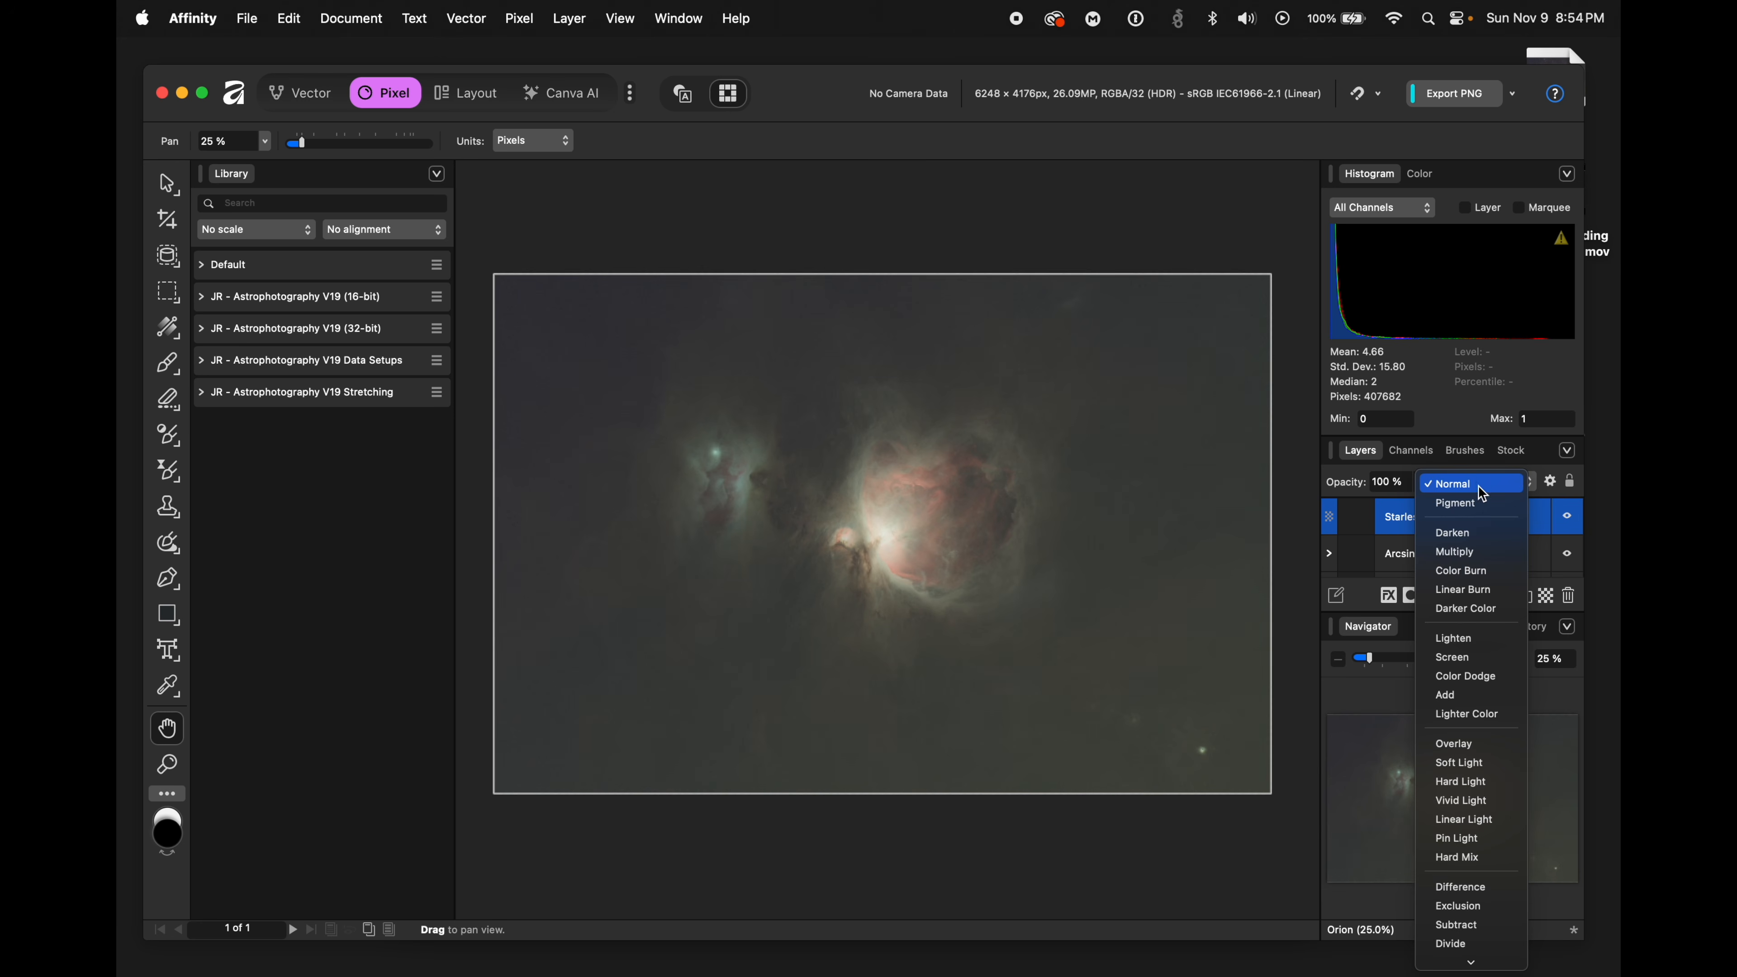
{"action": "left_click", "coordinate": [1467, 888]}
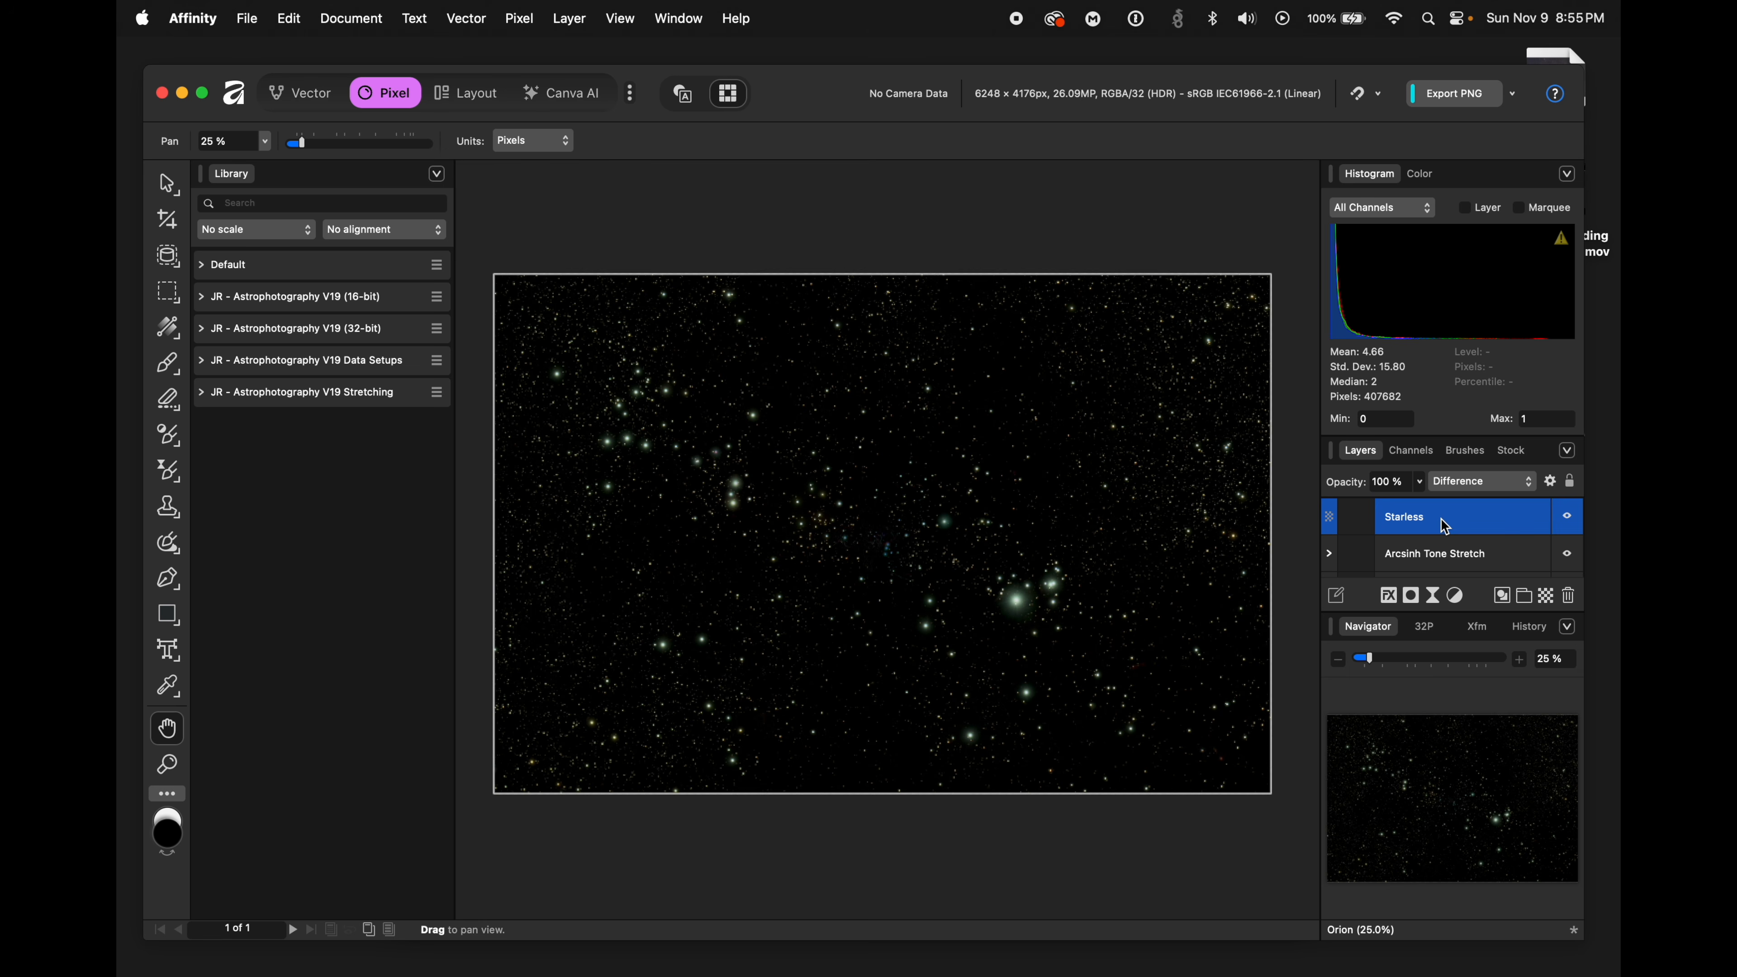
{"action": "key", "text": "super+shift+n"}
{"action": "double_click", "coordinate": [1401, 521]}
{"action": "type", "text": "S"}
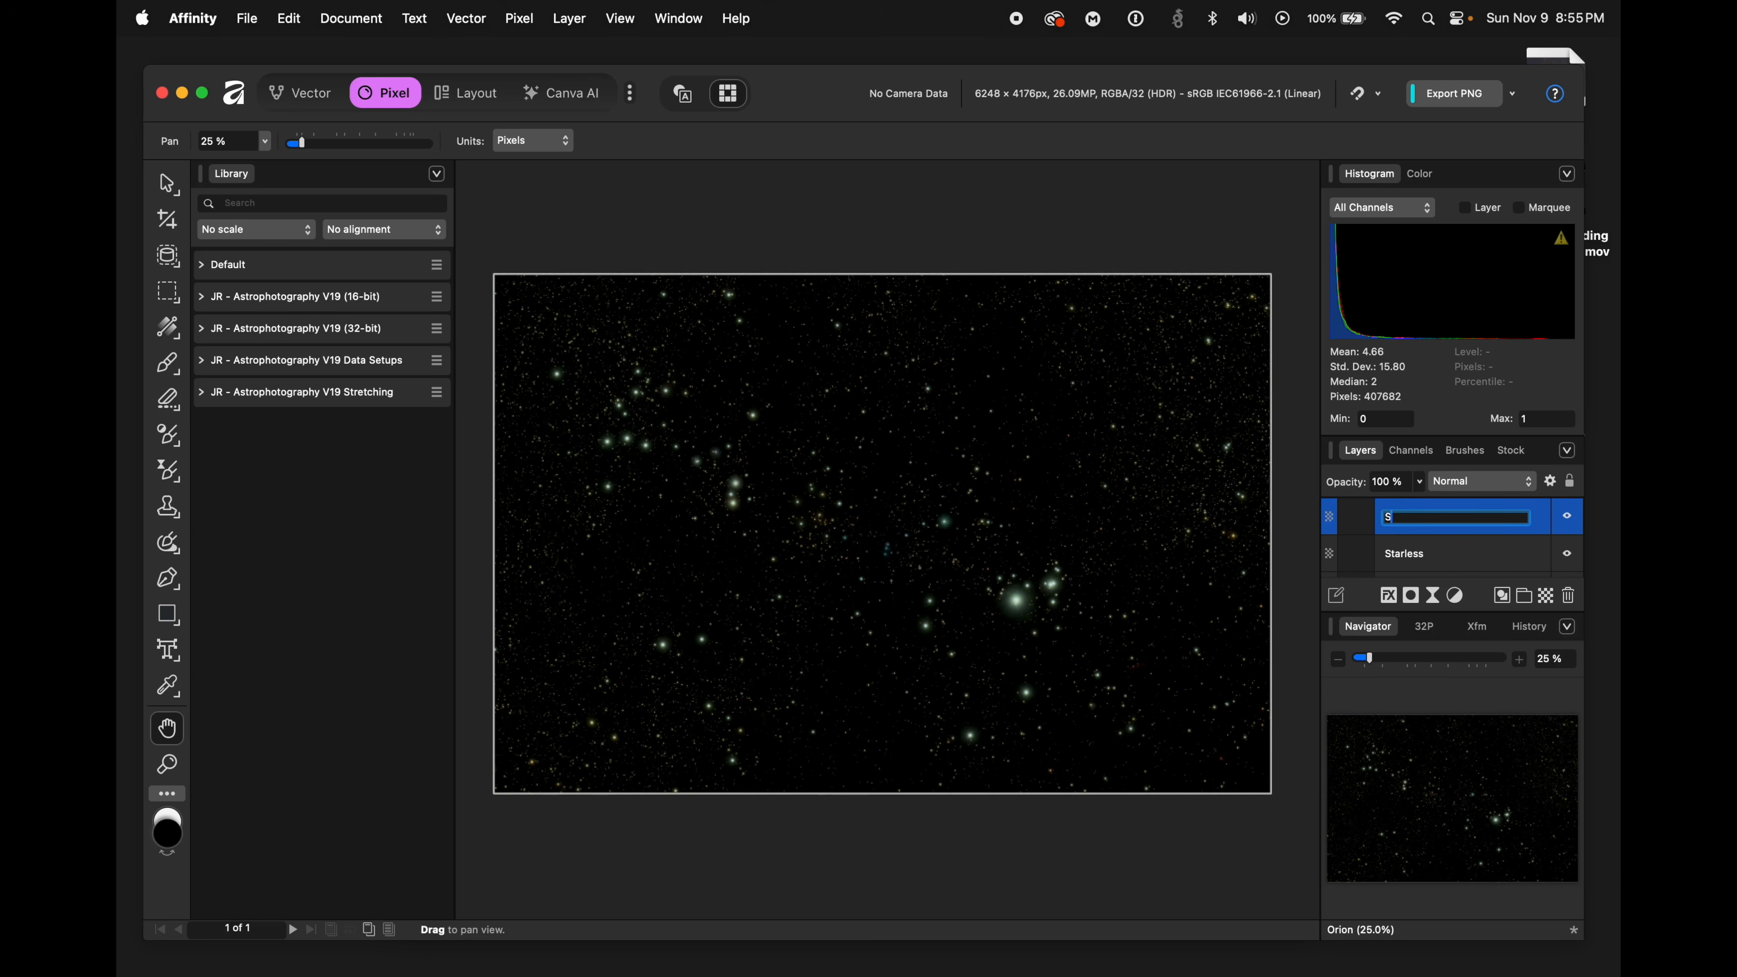
{"action": "type", "text": "tarles"}
- Return the Starless layer's blend mode to Normal
{"action": "left_click", "coordinate": [1443, 556]}
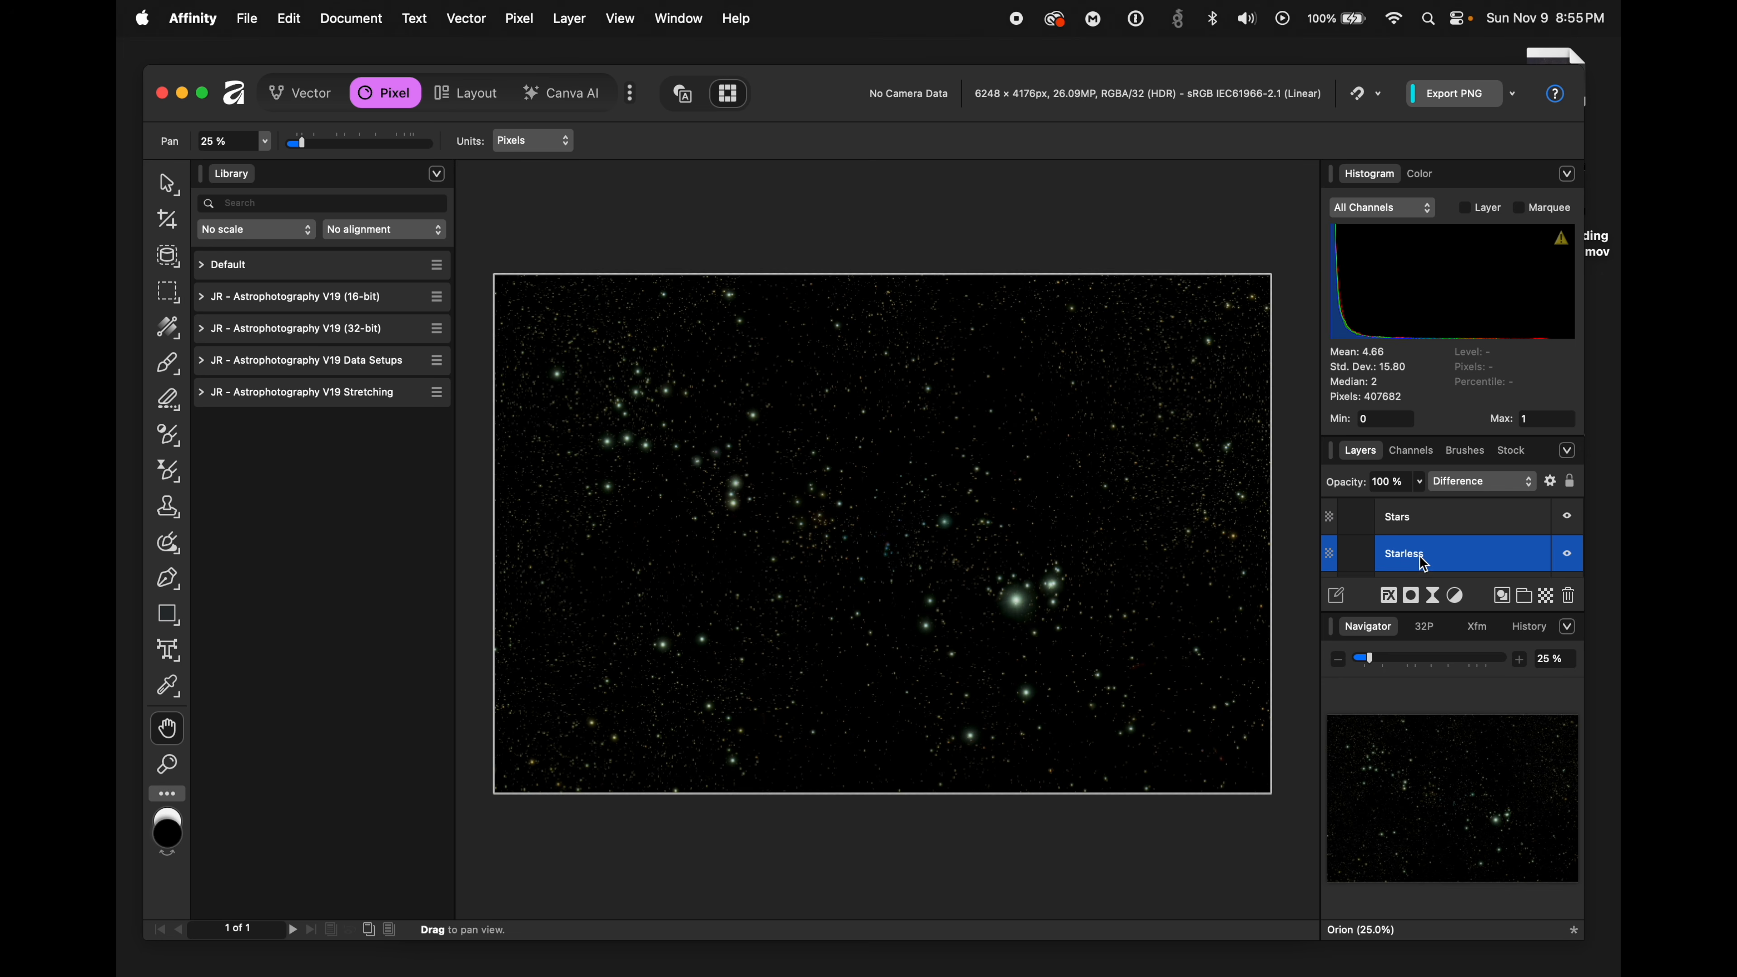
{"action": "left_click", "coordinate": [1520, 487]}
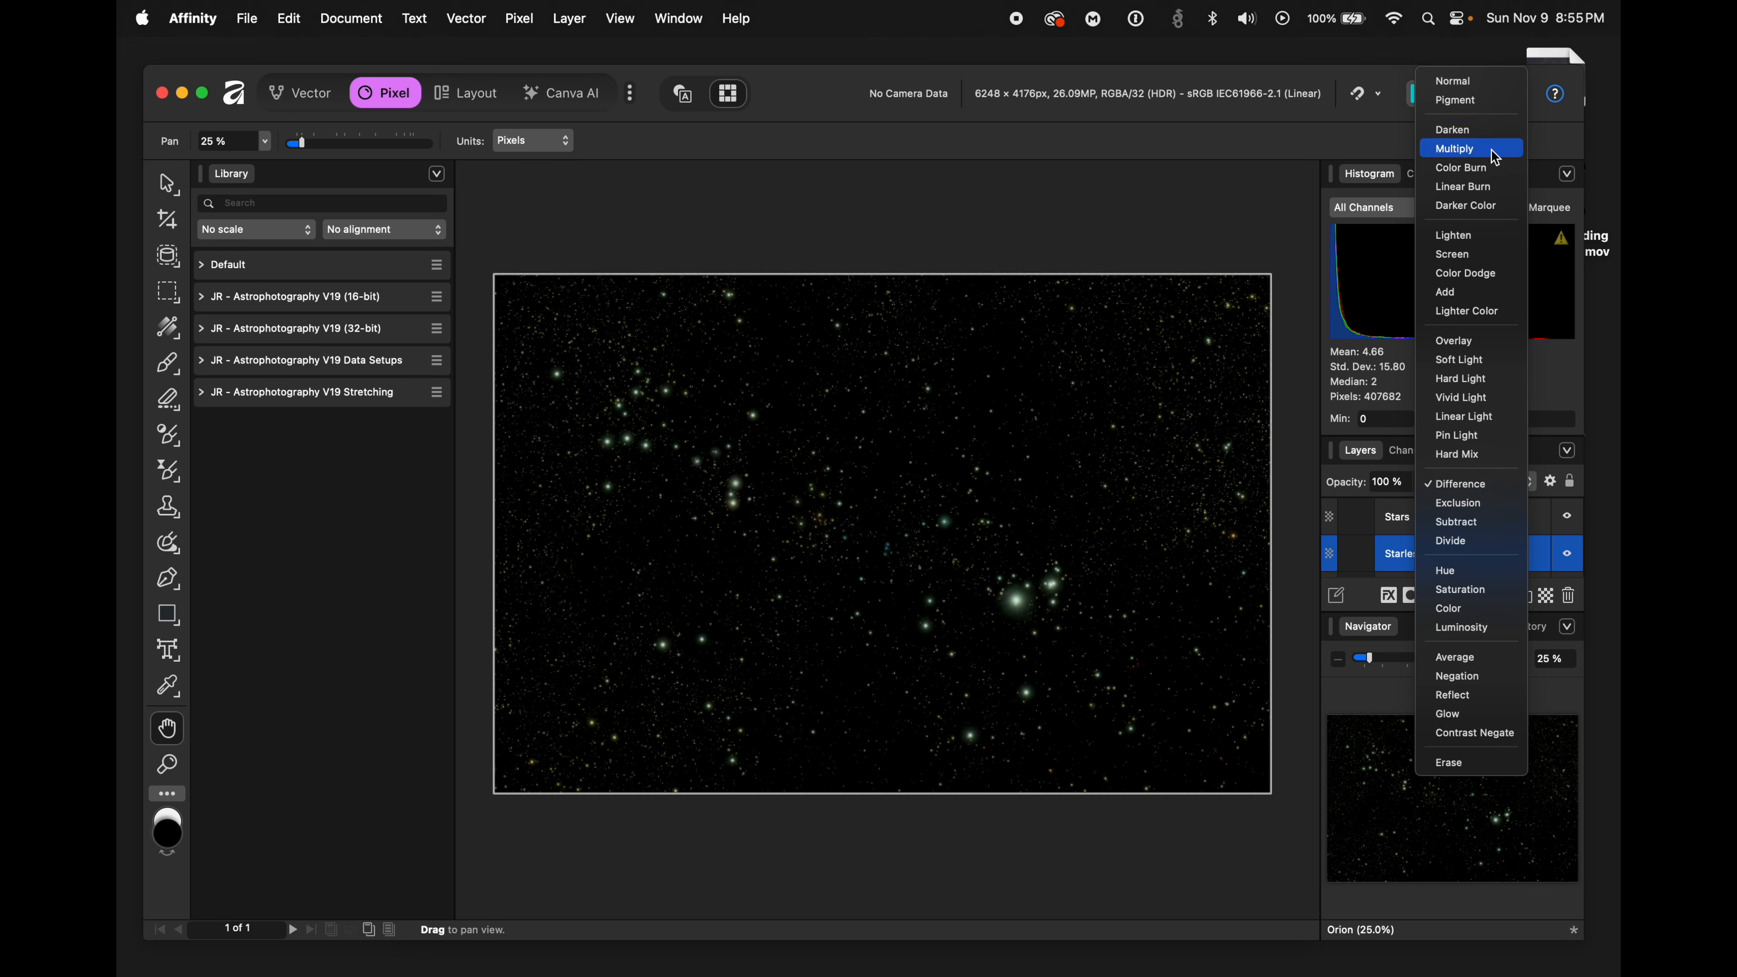
{"action": "left_click", "coordinate": [1491, 83]}
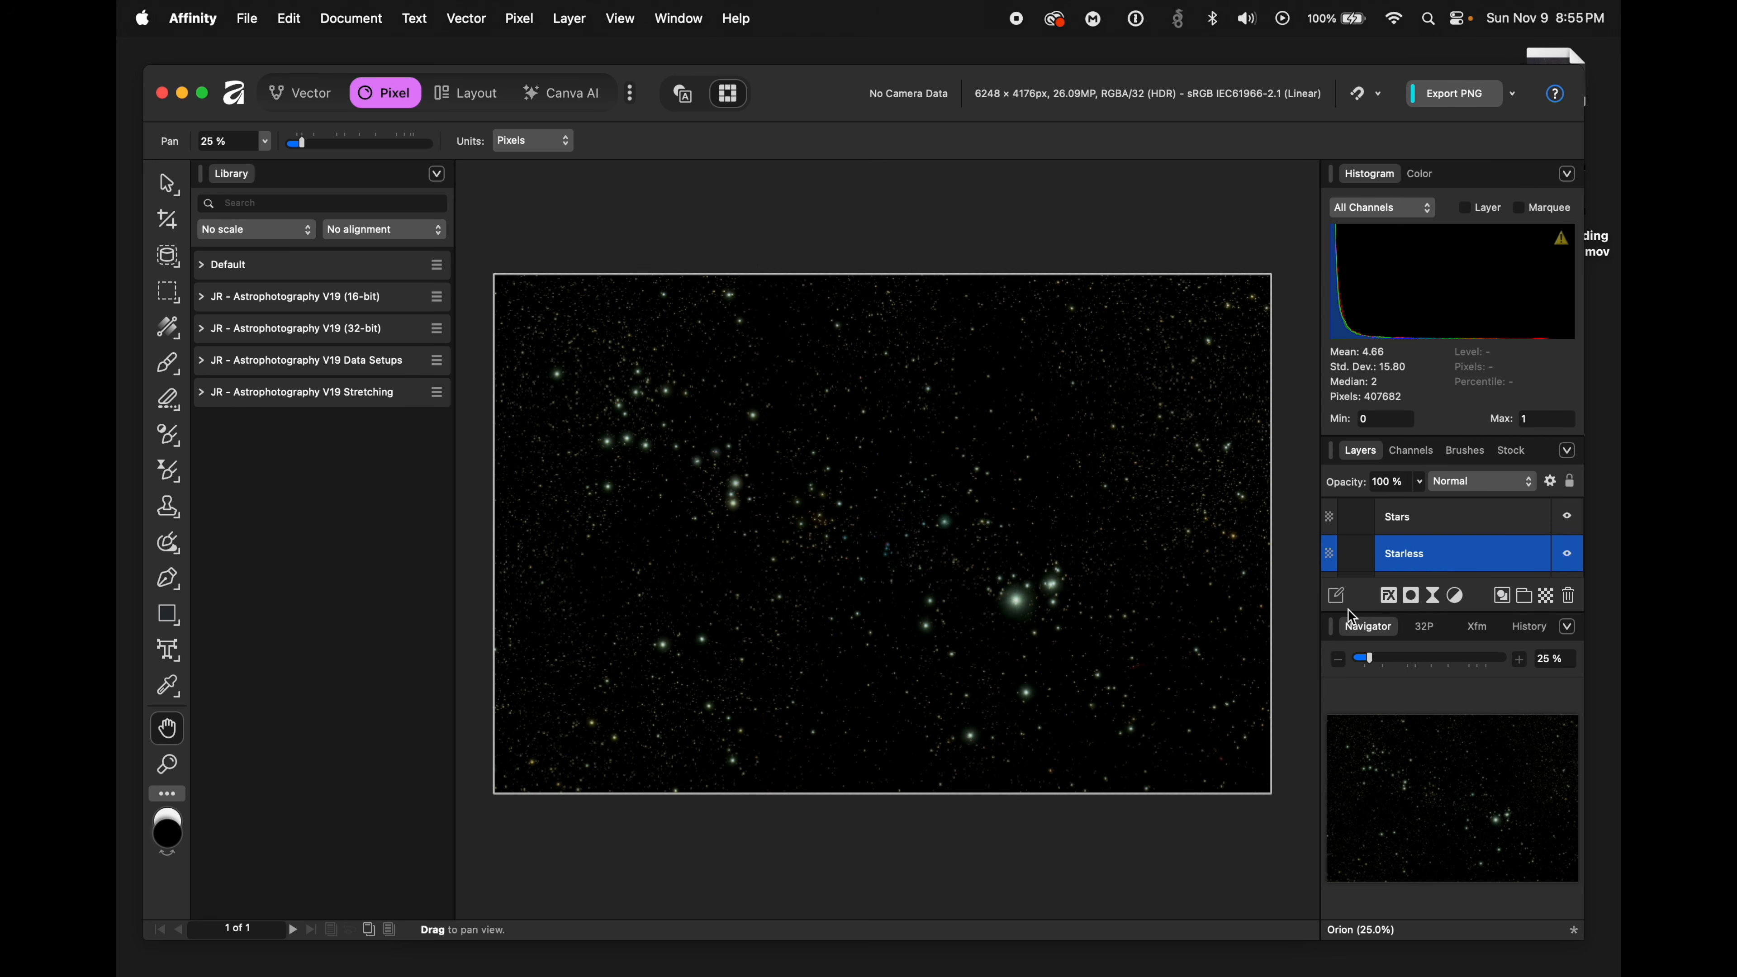
- Set the Stars layer's blend mode to Screen
{"action": "left_click", "coordinate": [1468, 520]}
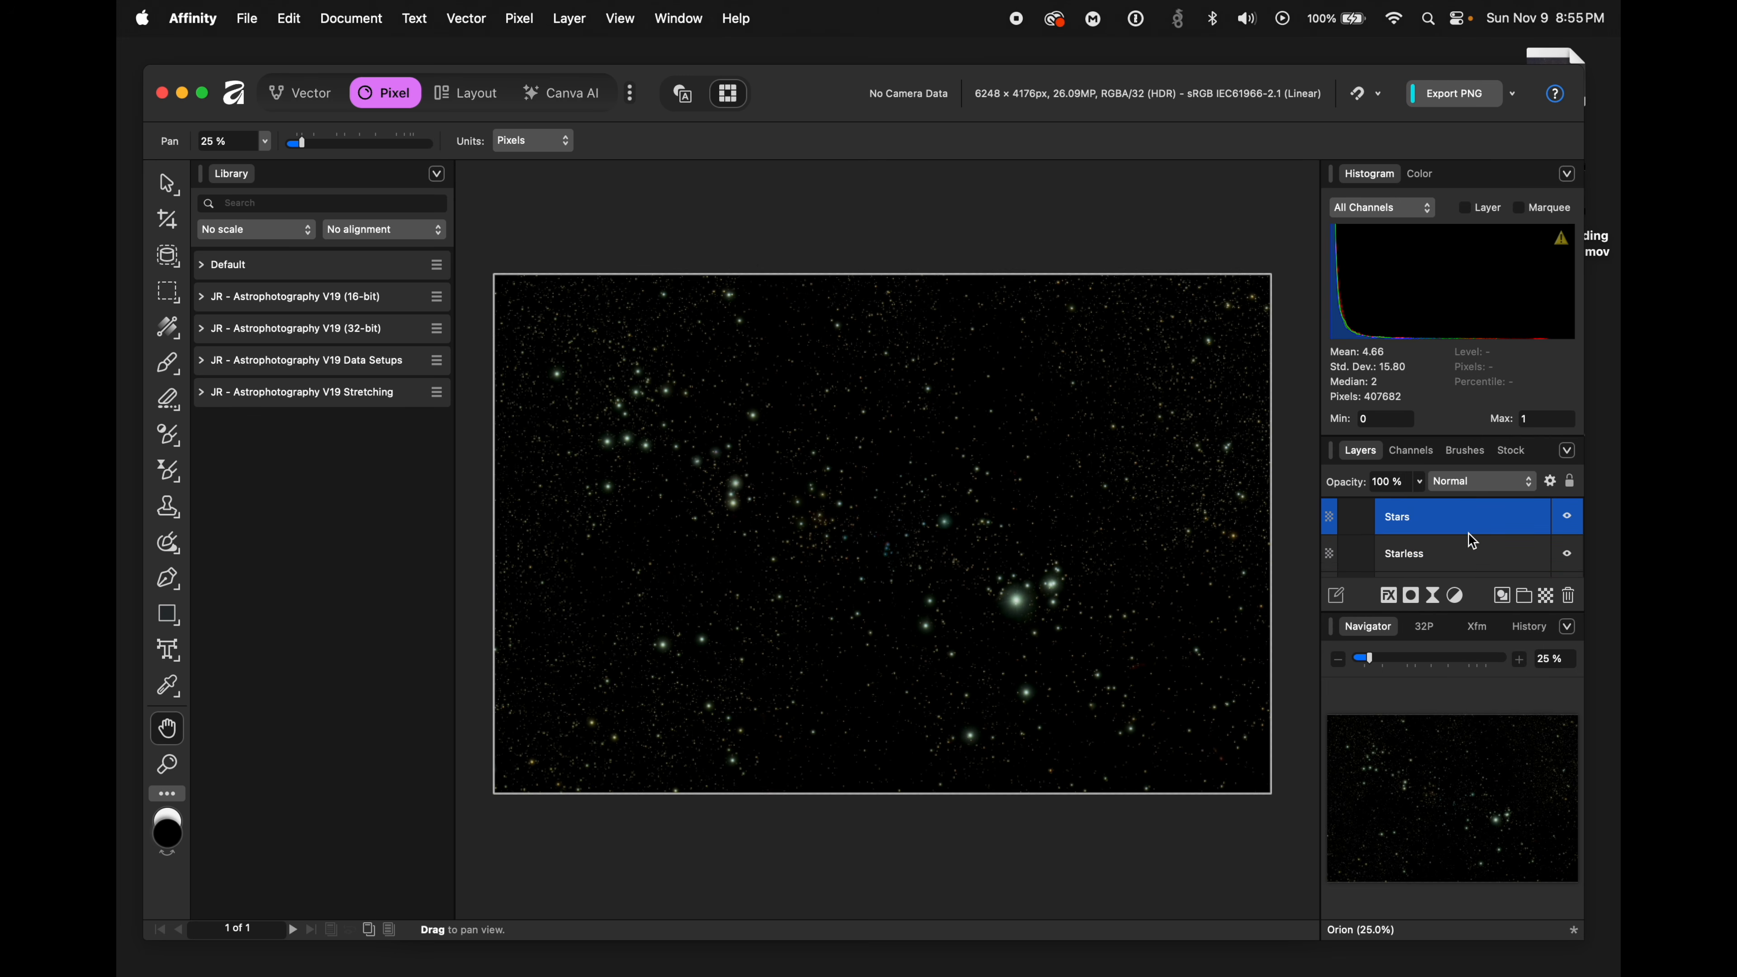
{"action": "left_click", "coordinate": [1462, 553]}
{"action": "left_click", "coordinate": [1462, 526]}
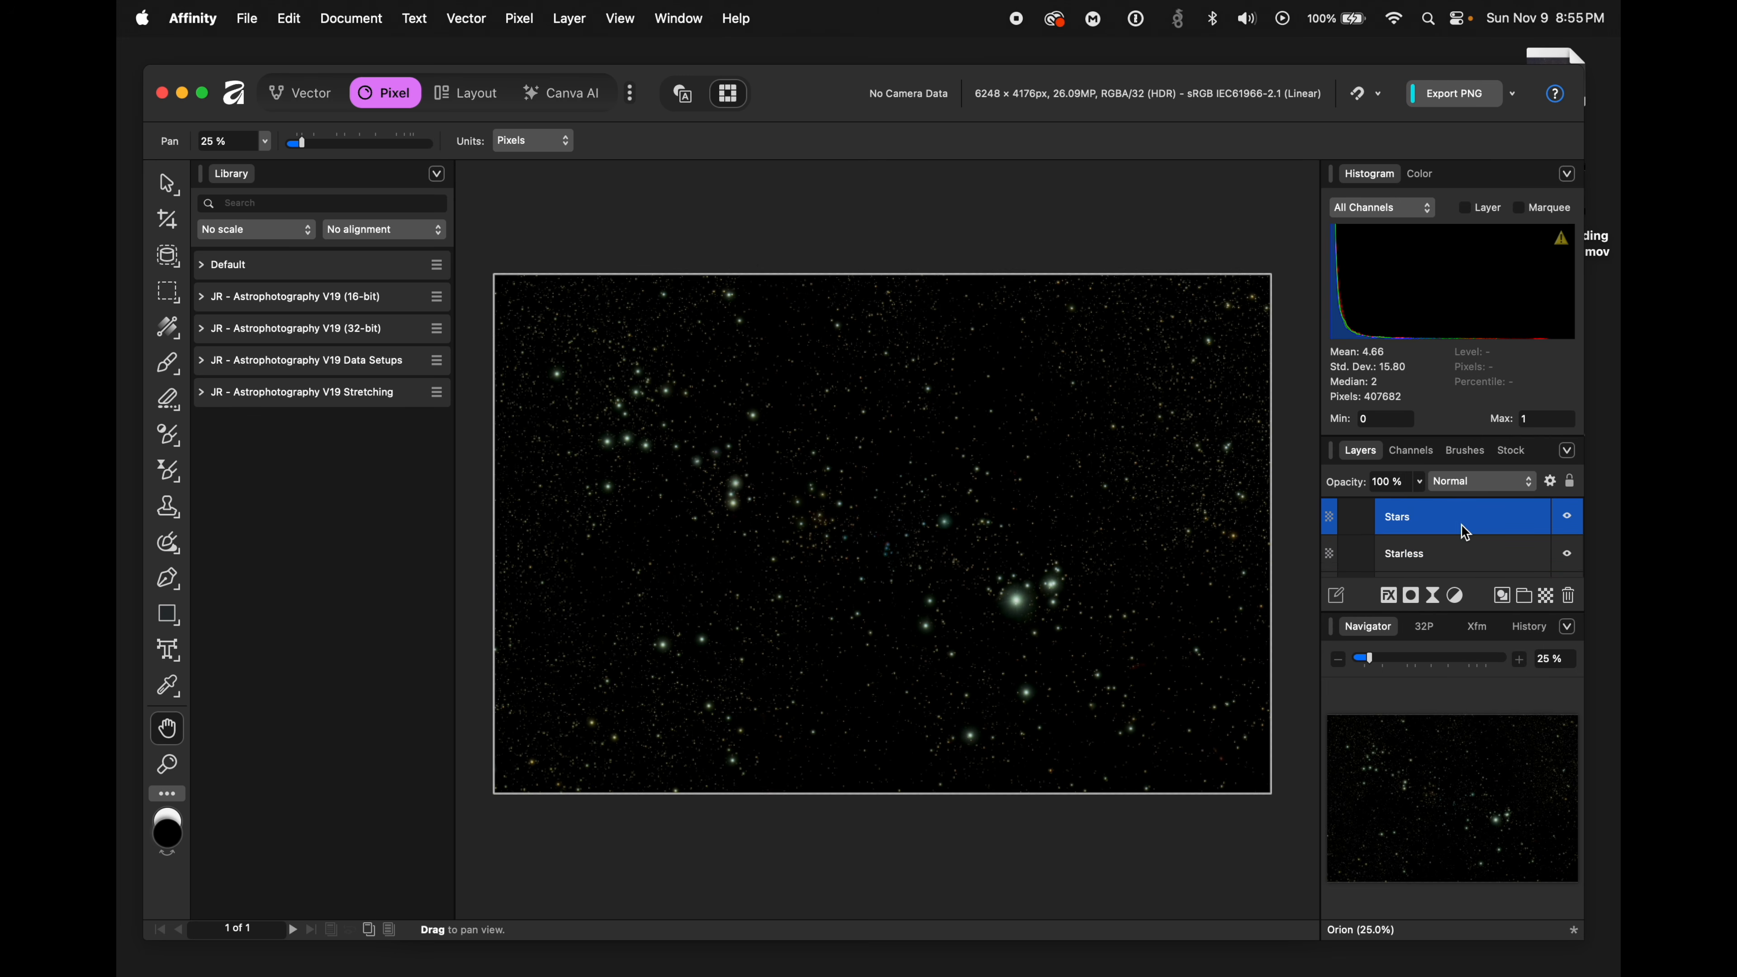
{"action": "left_click", "coordinate": [1569, 518]}
{"action": "left_click", "coordinate": [1570, 519]}
{"action": "left_click", "coordinate": [1461, 486]}
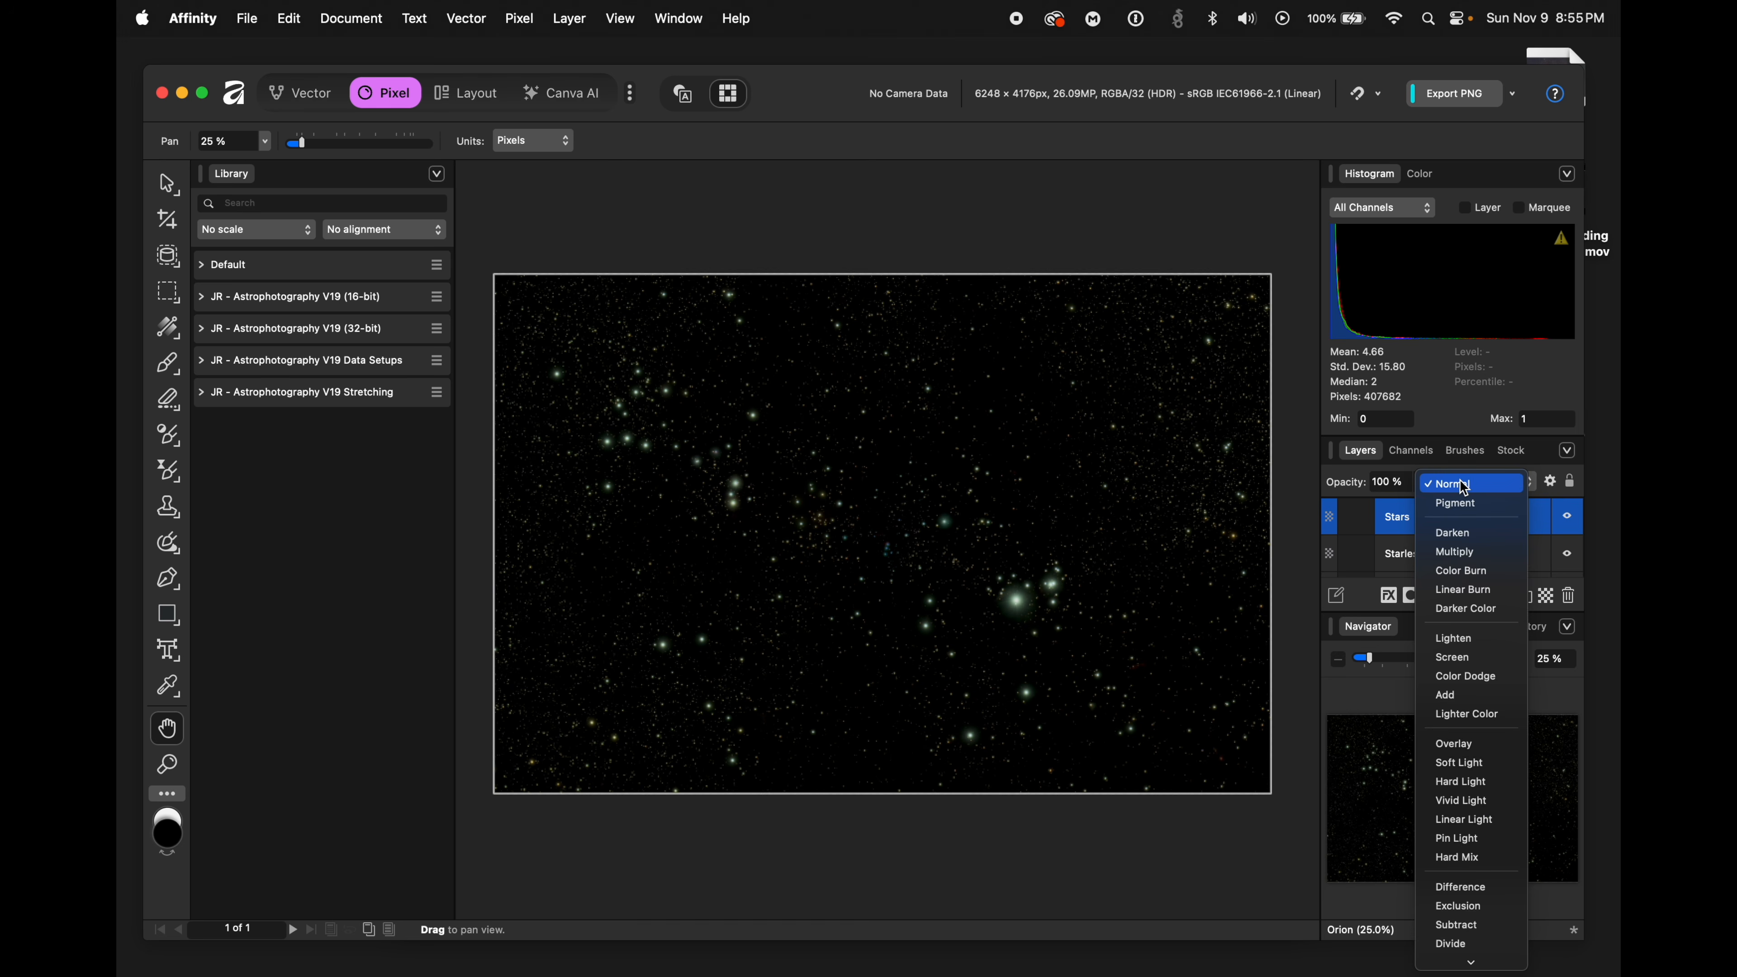
{"action": "left_click", "coordinate": [1500, 661]}
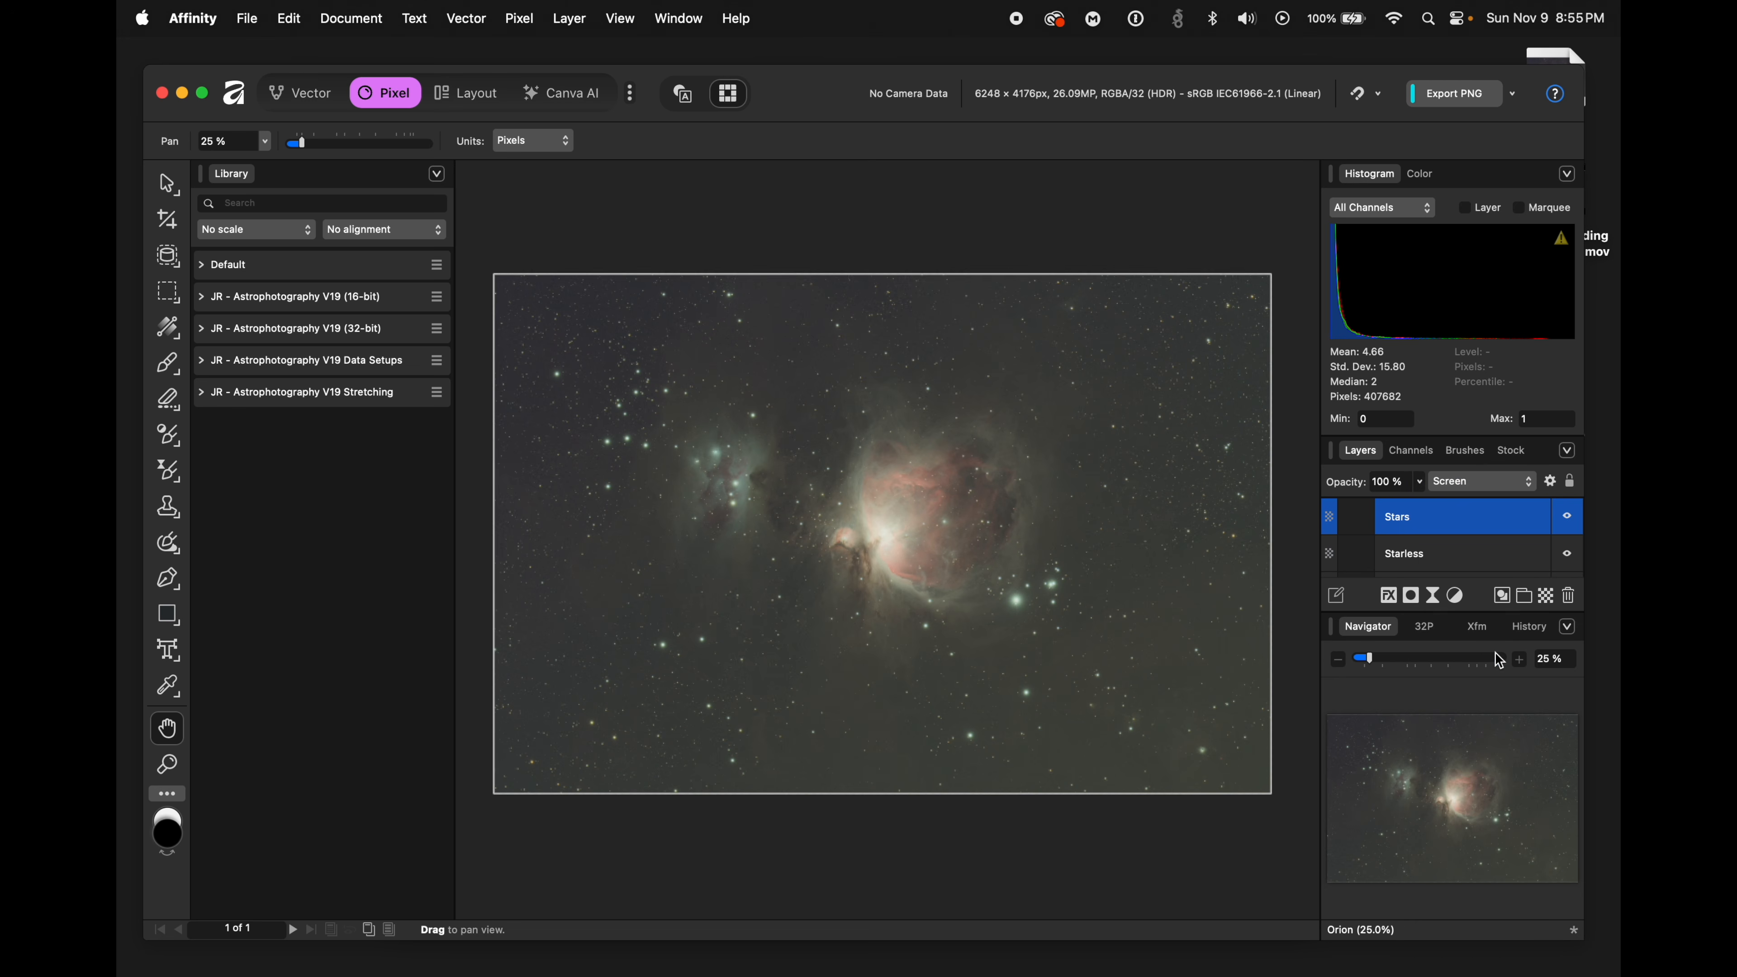
- Toggle the visibility of the Stars and Starless layers to compare the image with and without each
{"action": "left_click", "coordinate": [1571, 520]}
{"action": "left_click", "coordinate": [1572, 520]}
{"action": "left_click", "coordinate": [1572, 521]}
{"action": "left_click", "coordinate": [1572, 520]}
{"action": "left_click", "coordinate": [1571, 520]}
{"action": "left_click", "coordinate": [1571, 520]}
{"action": "left_click", "coordinate": [1570, 555]}
{"action": "left_click", "coordinate": [1571, 556]}
{"action": "left_click", "coordinate": [1569, 520]}
{"action": "left_click", "coordinate": [1569, 520]}
{"action": "left_click", "coordinate": [1569, 521]}
{"action": "left_click", "coordinate": [1569, 521]}
- Add a Curves adjustment directly above the Starless layer and place its dialog clear of the nebula and the layer list
{"action": "left_click", "coordinate": [1482, 551]}
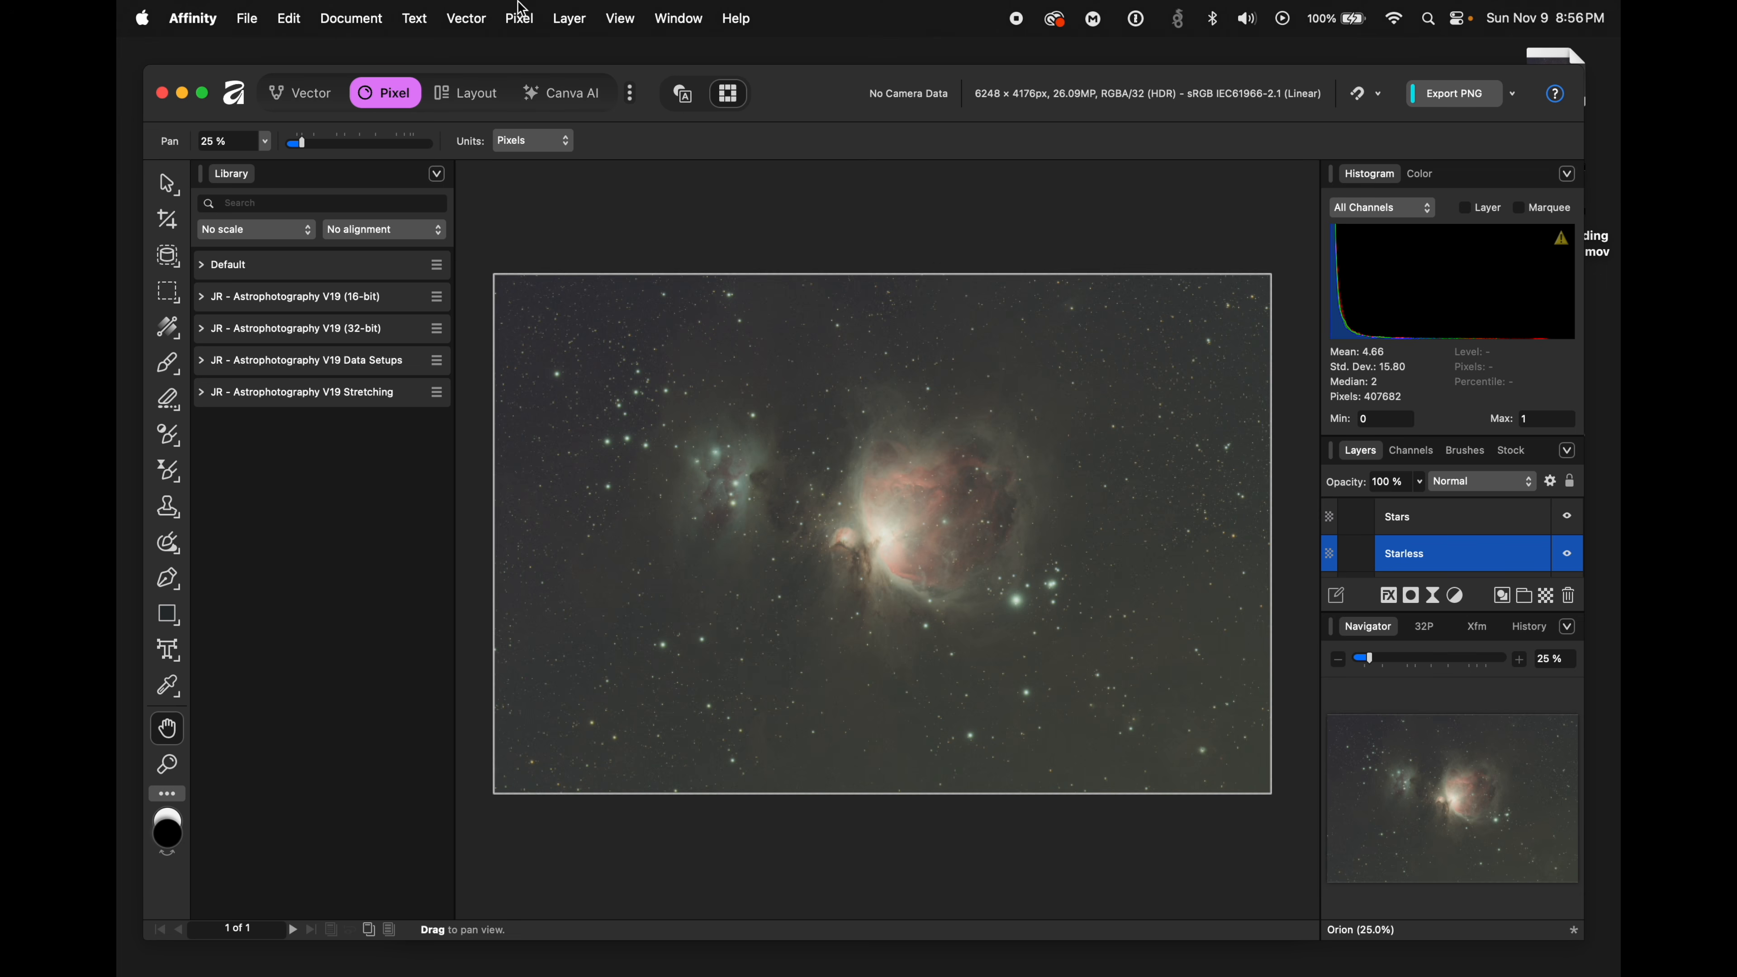
{"action": "left_click", "coordinate": [519, 16]}
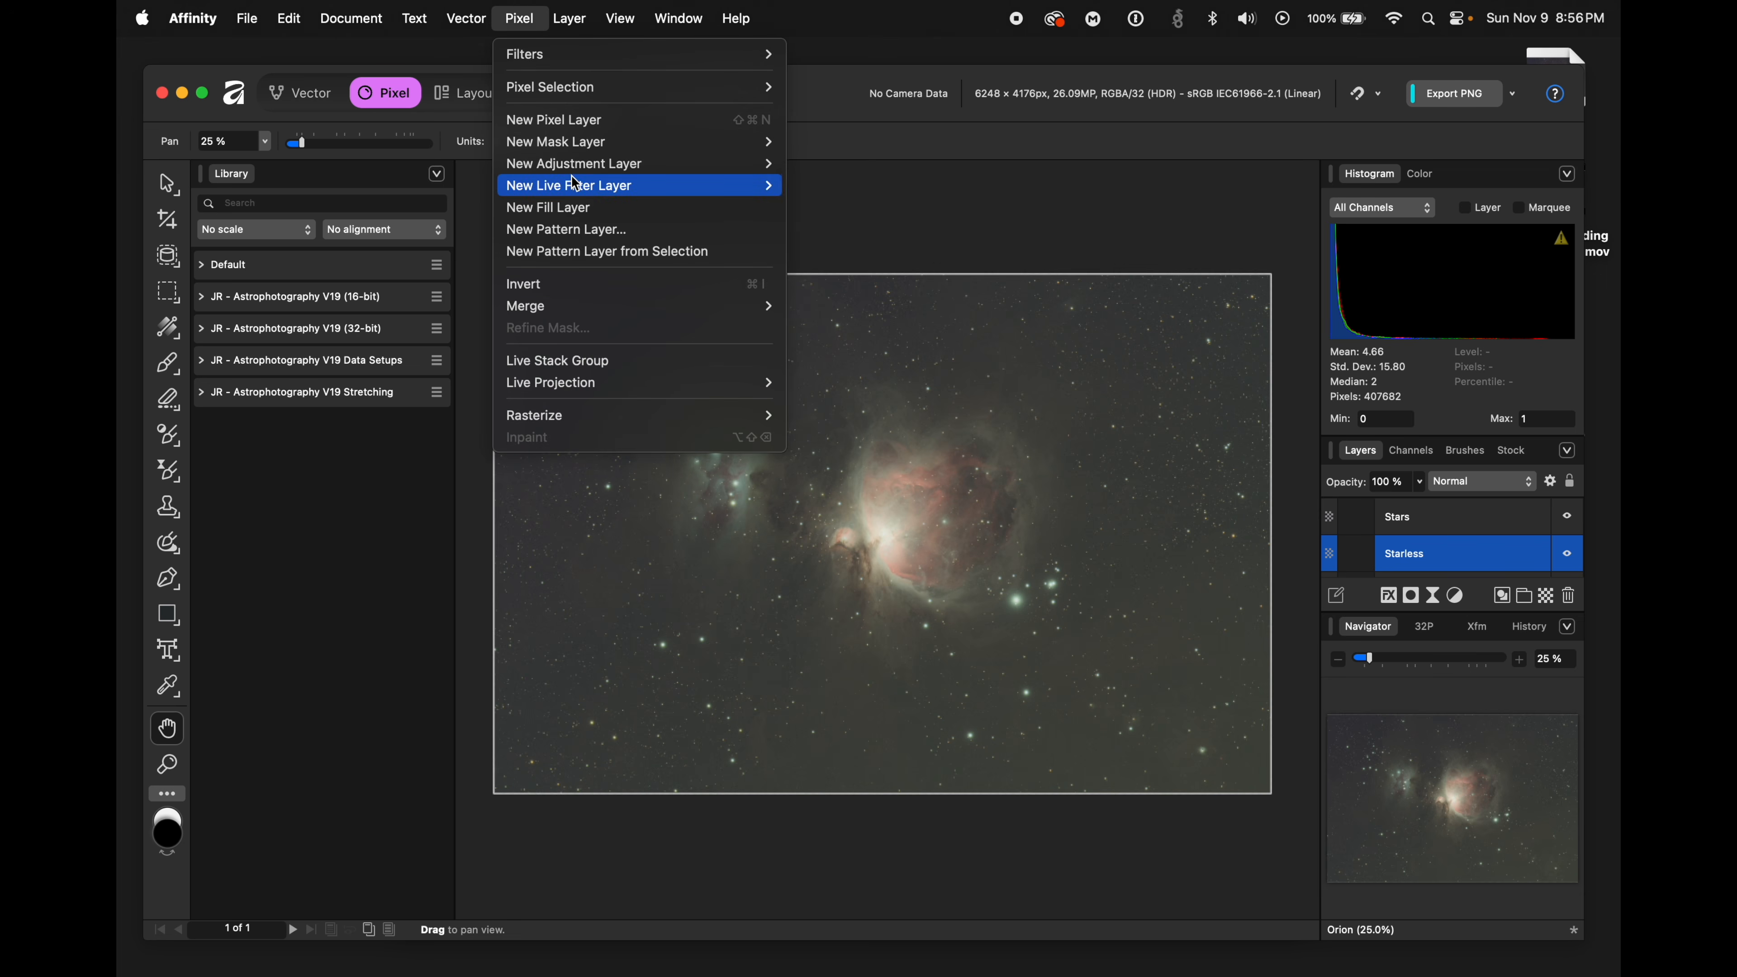
{"action": "mouse_move", "coordinate": [586, 166]}
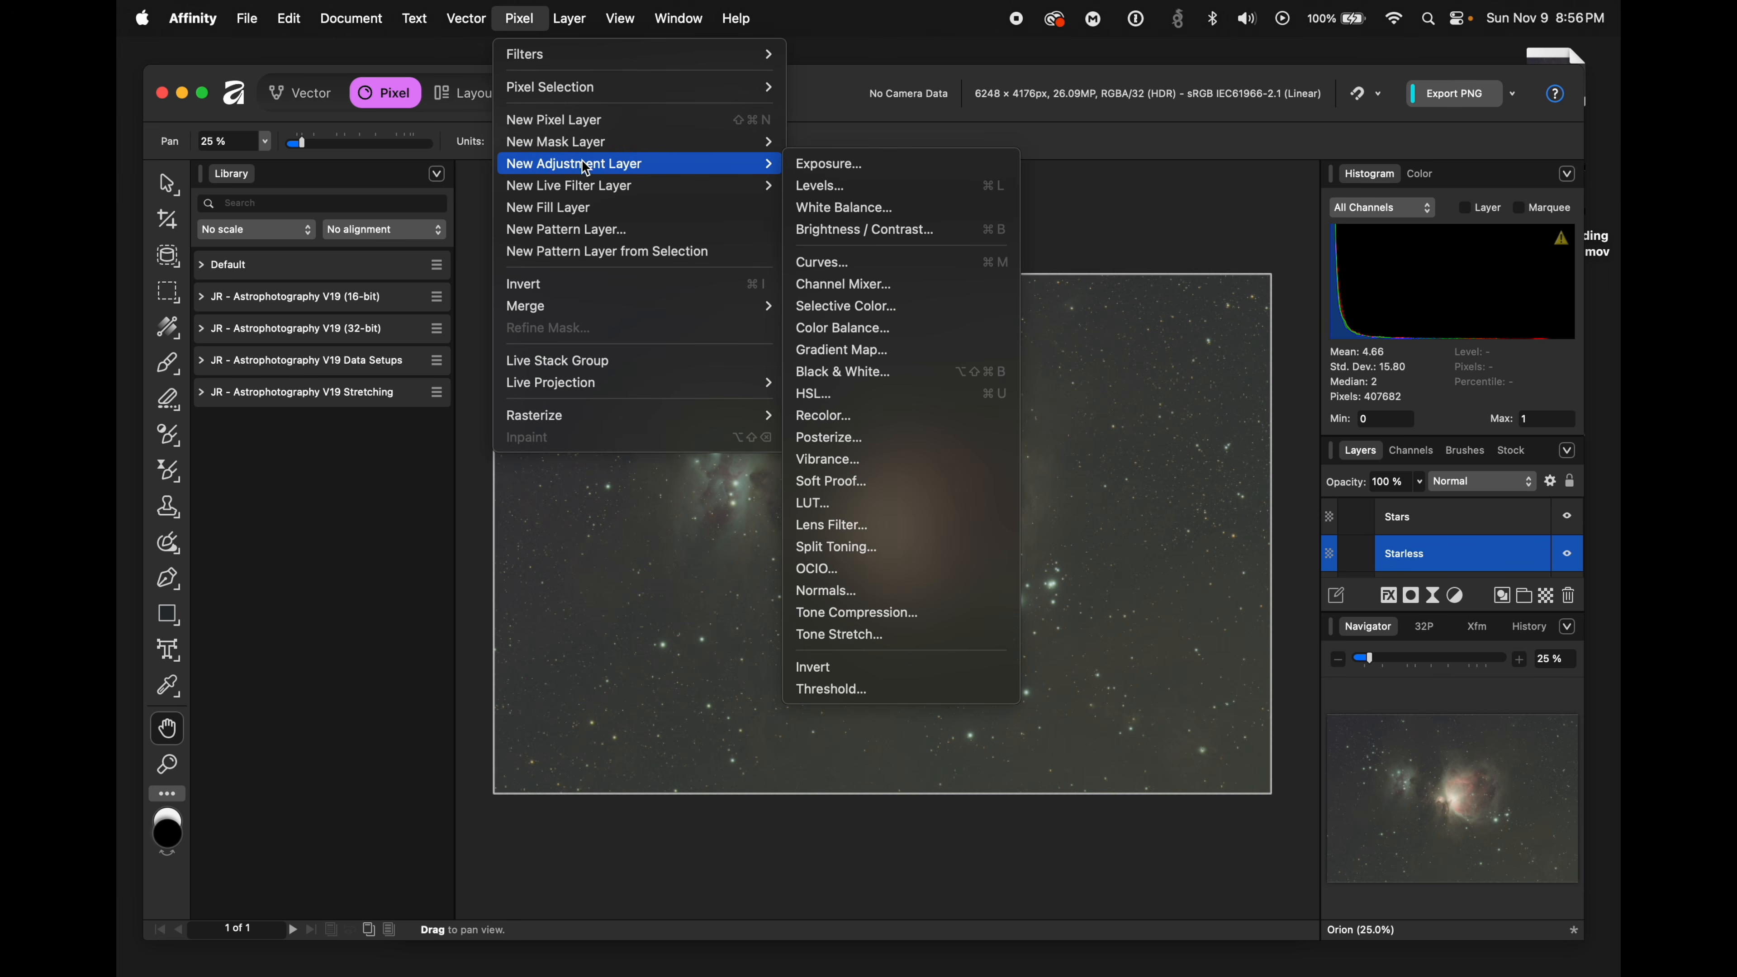
{"action": "key", "text": "Escape"}
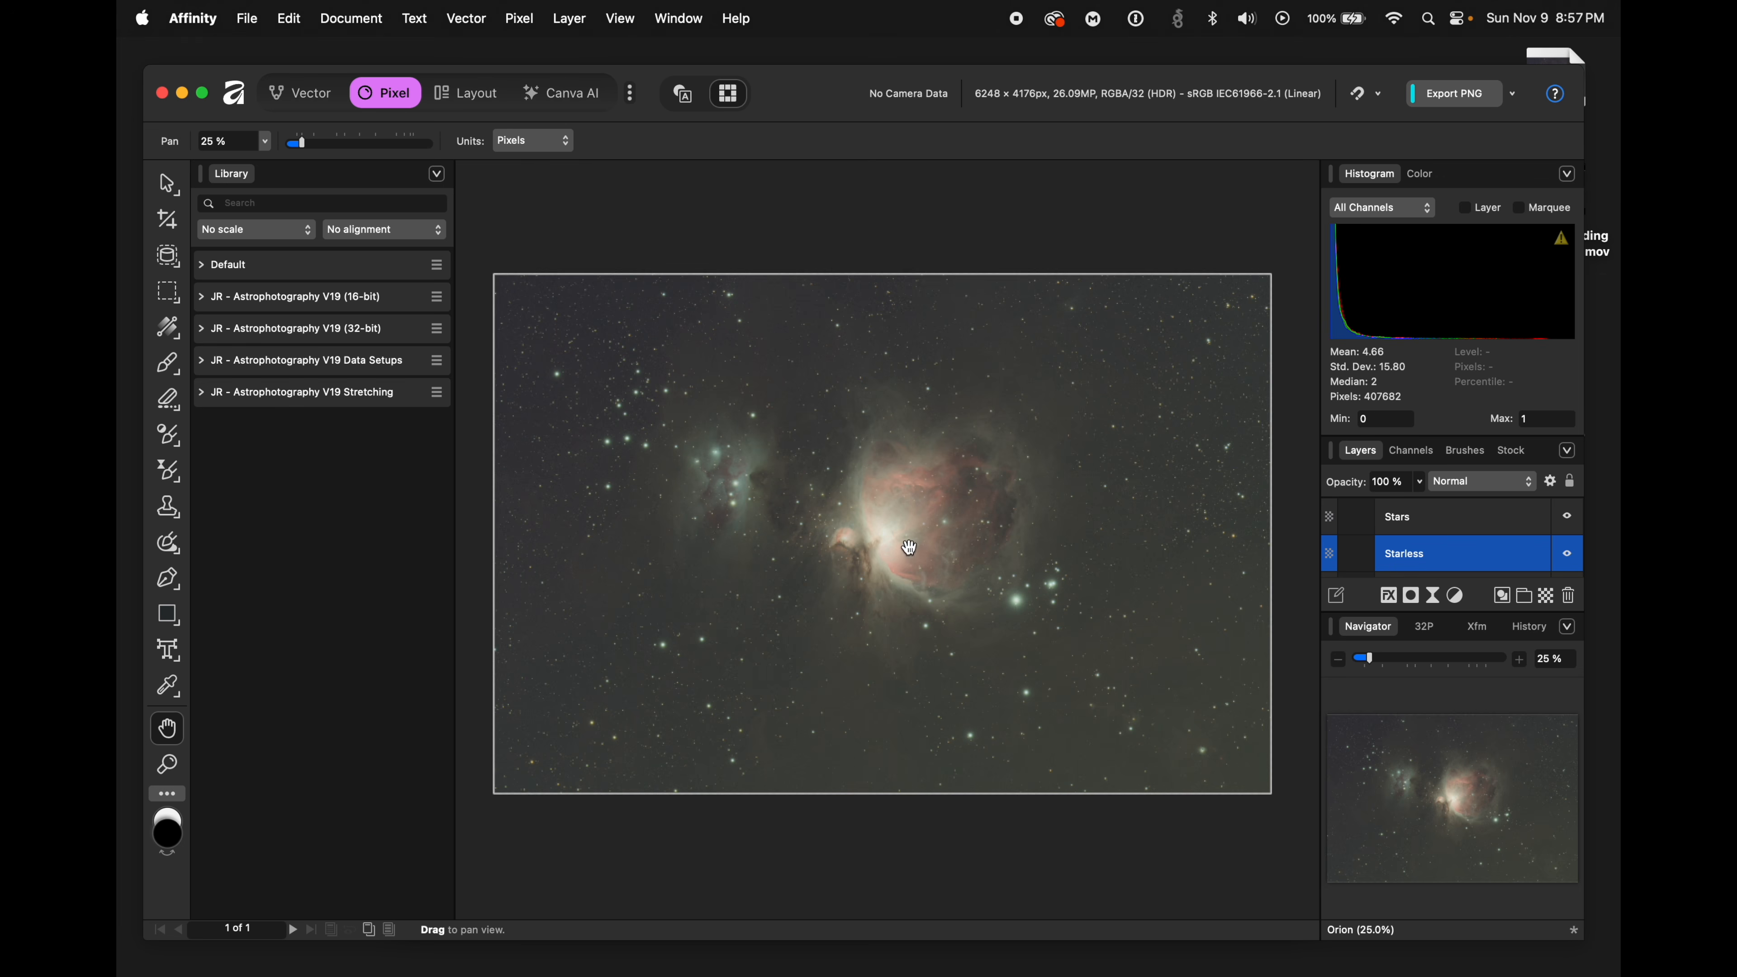
{"action": "left_click", "coordinate": [578, 20]}
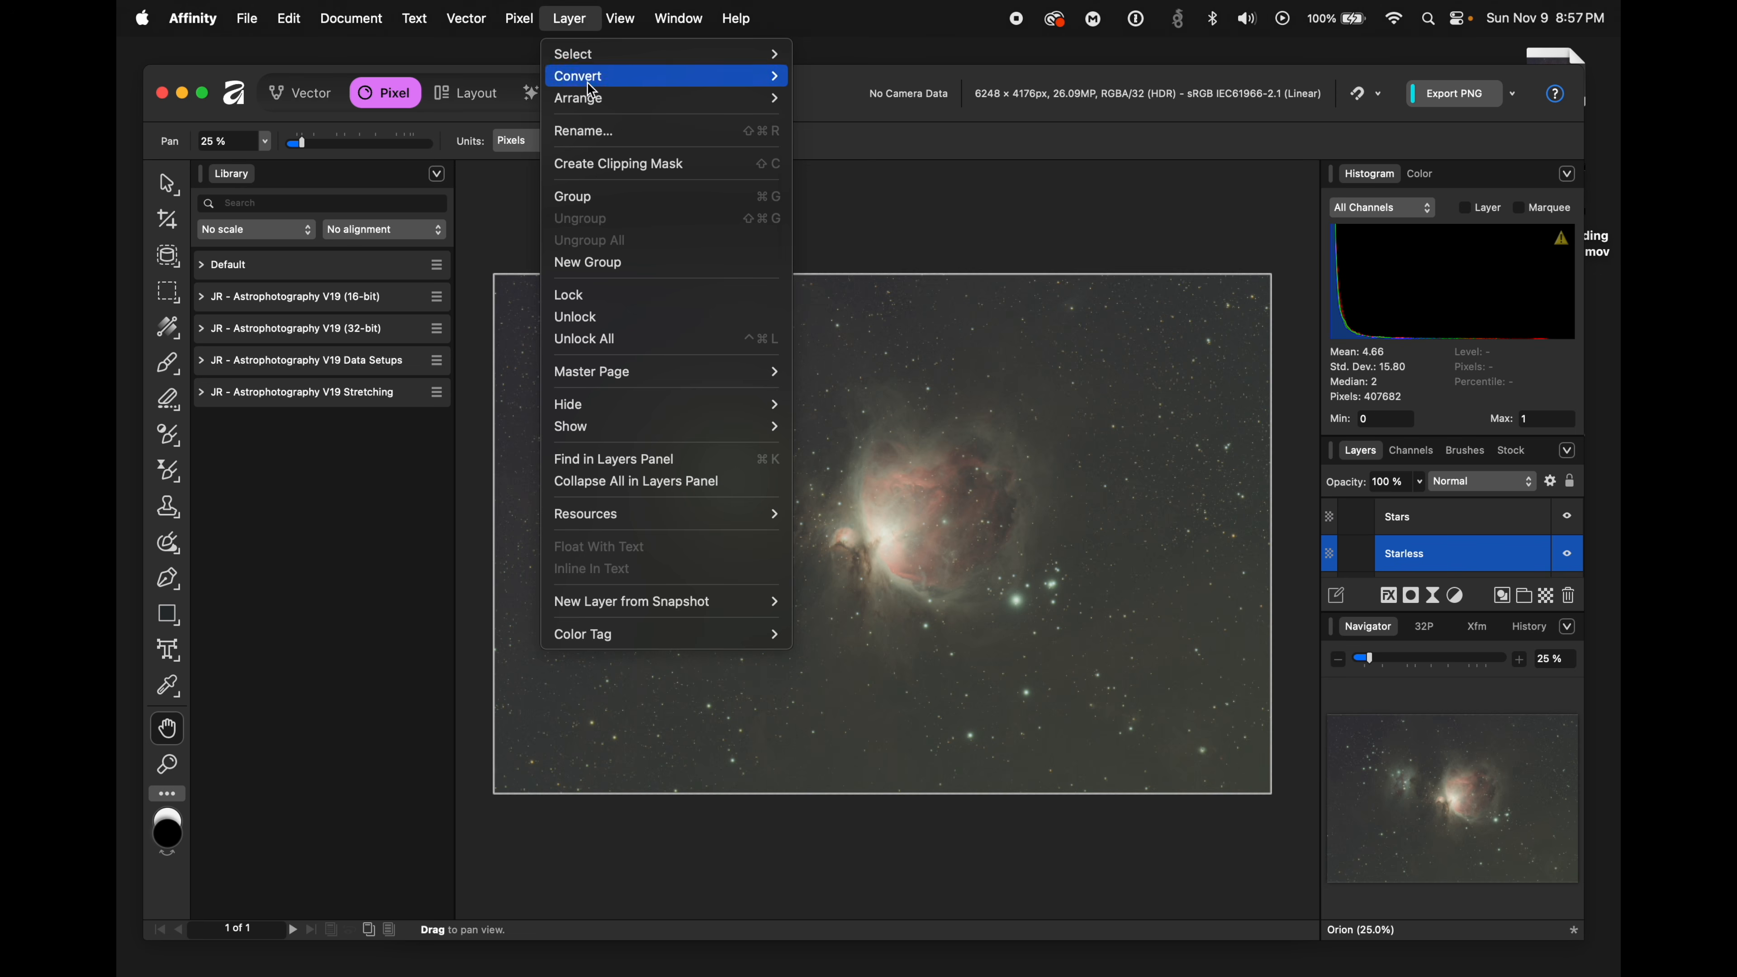
{"action": "mouse_move", "coordinate": [532, 20]}
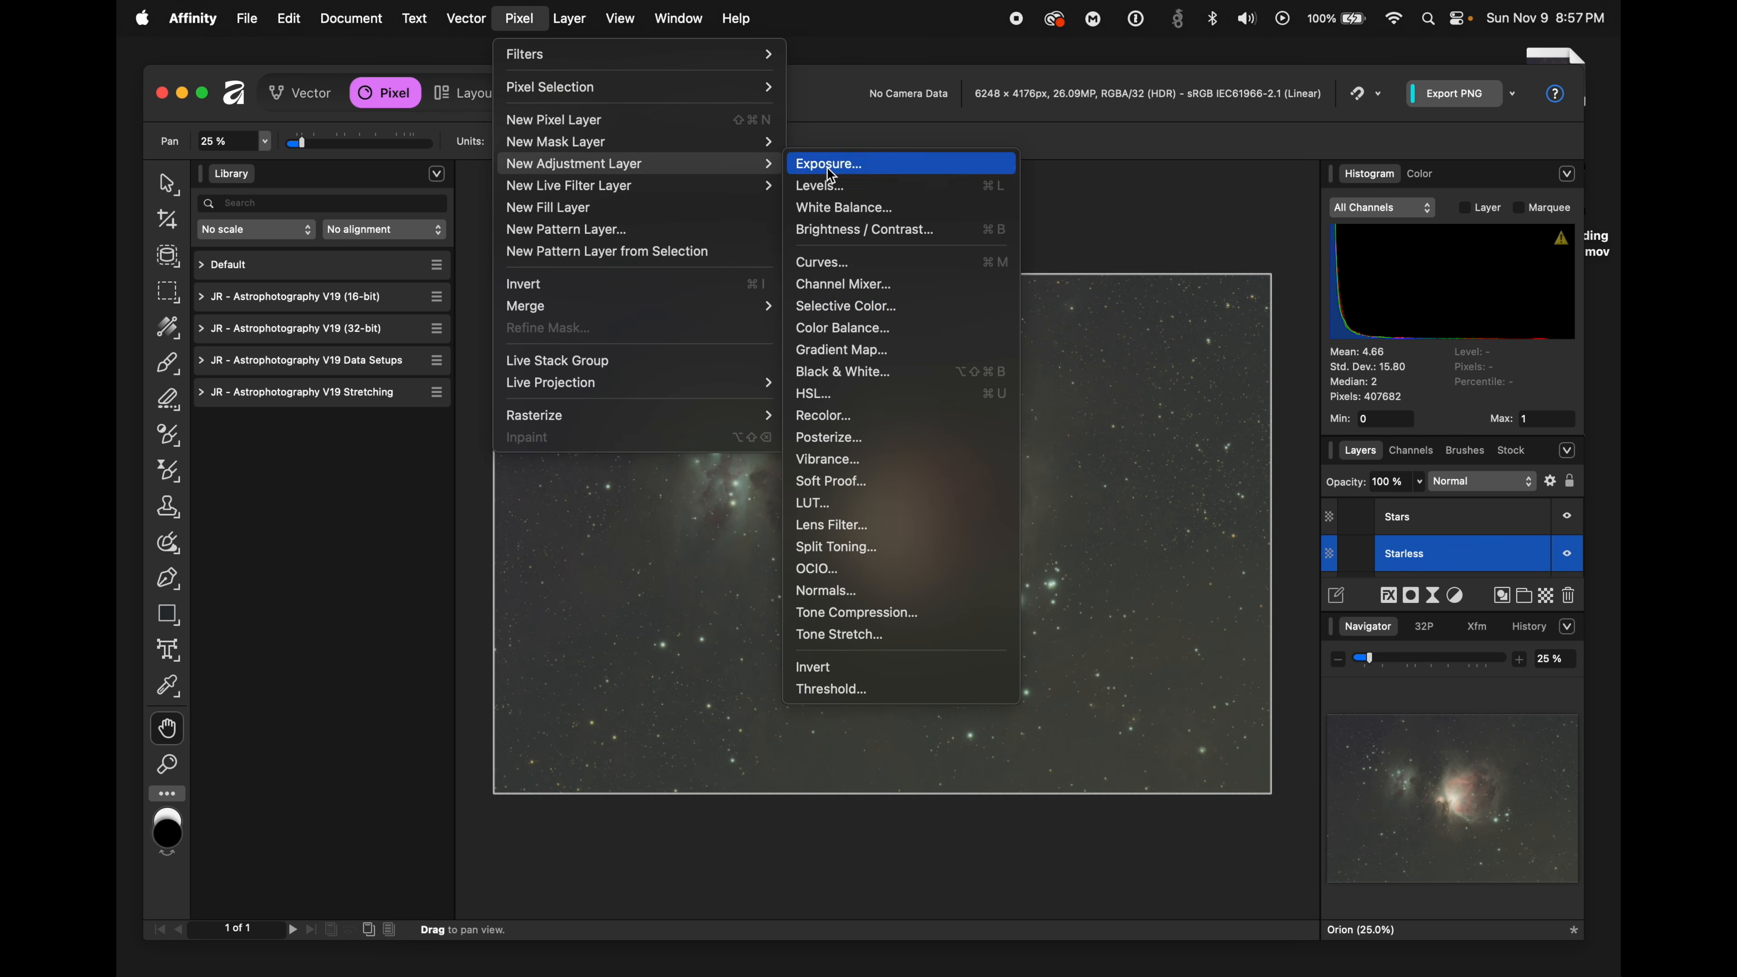
{"action": "left_click", "coordinate": [847, 270]}
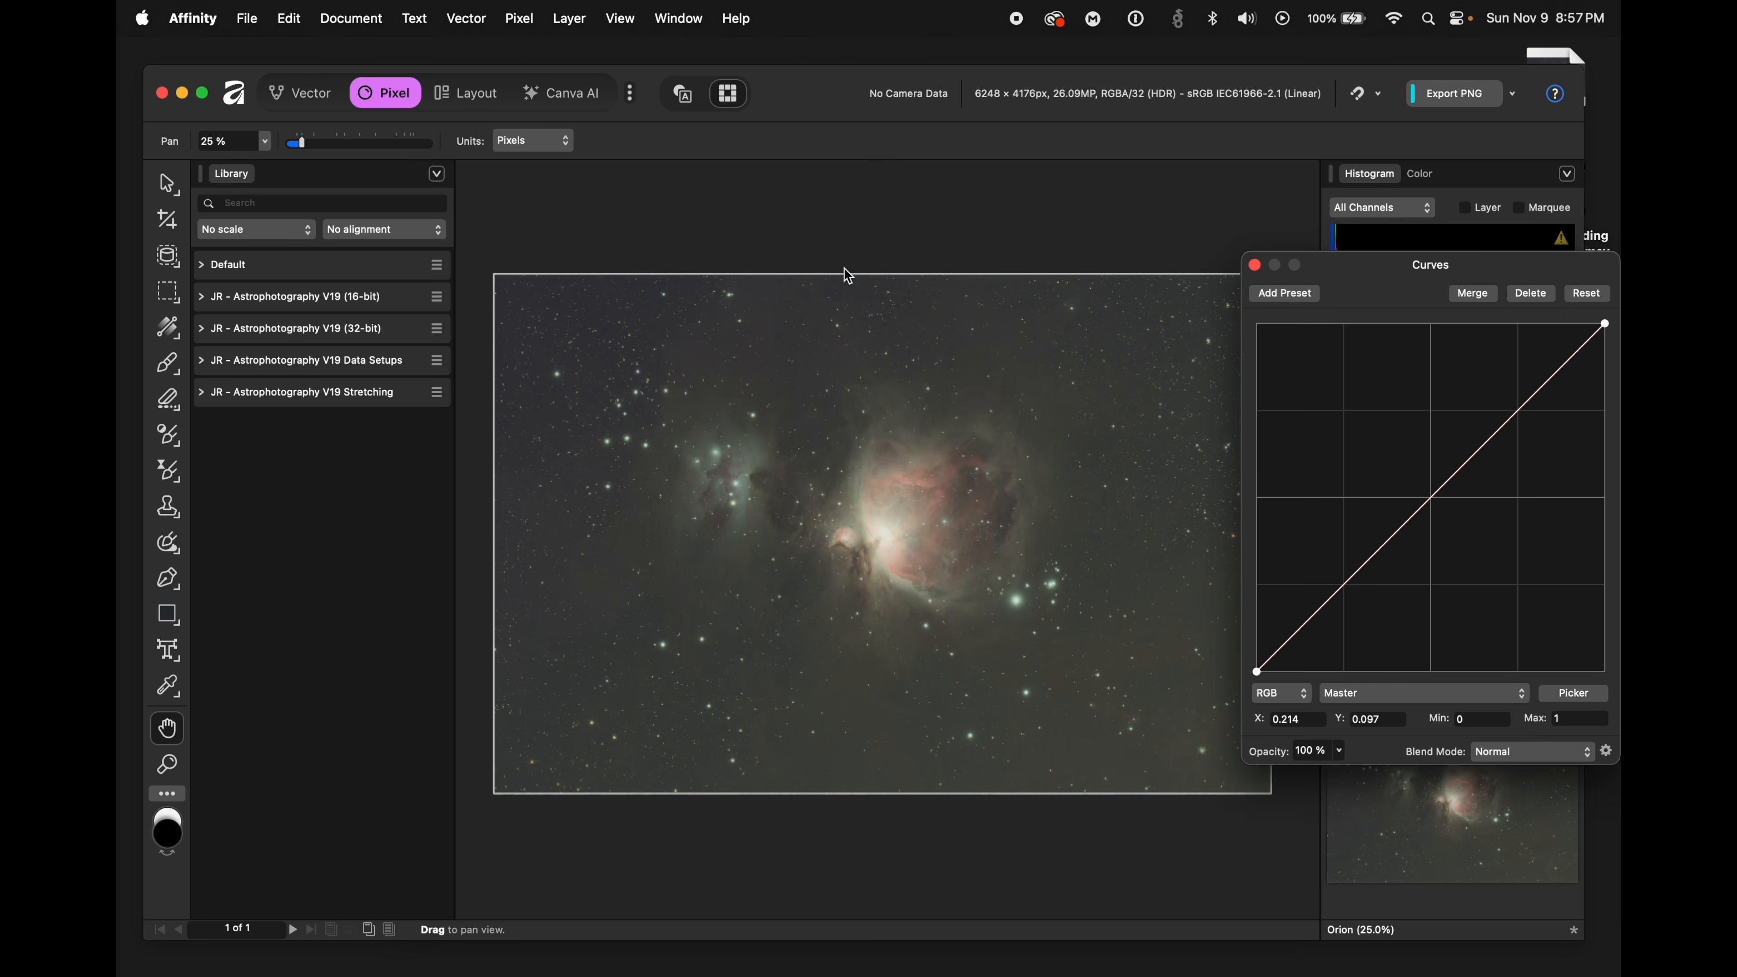
{"action": "left_click_drag", "start_coordinate": [1389, 270], "coordinate": [887, 325]}
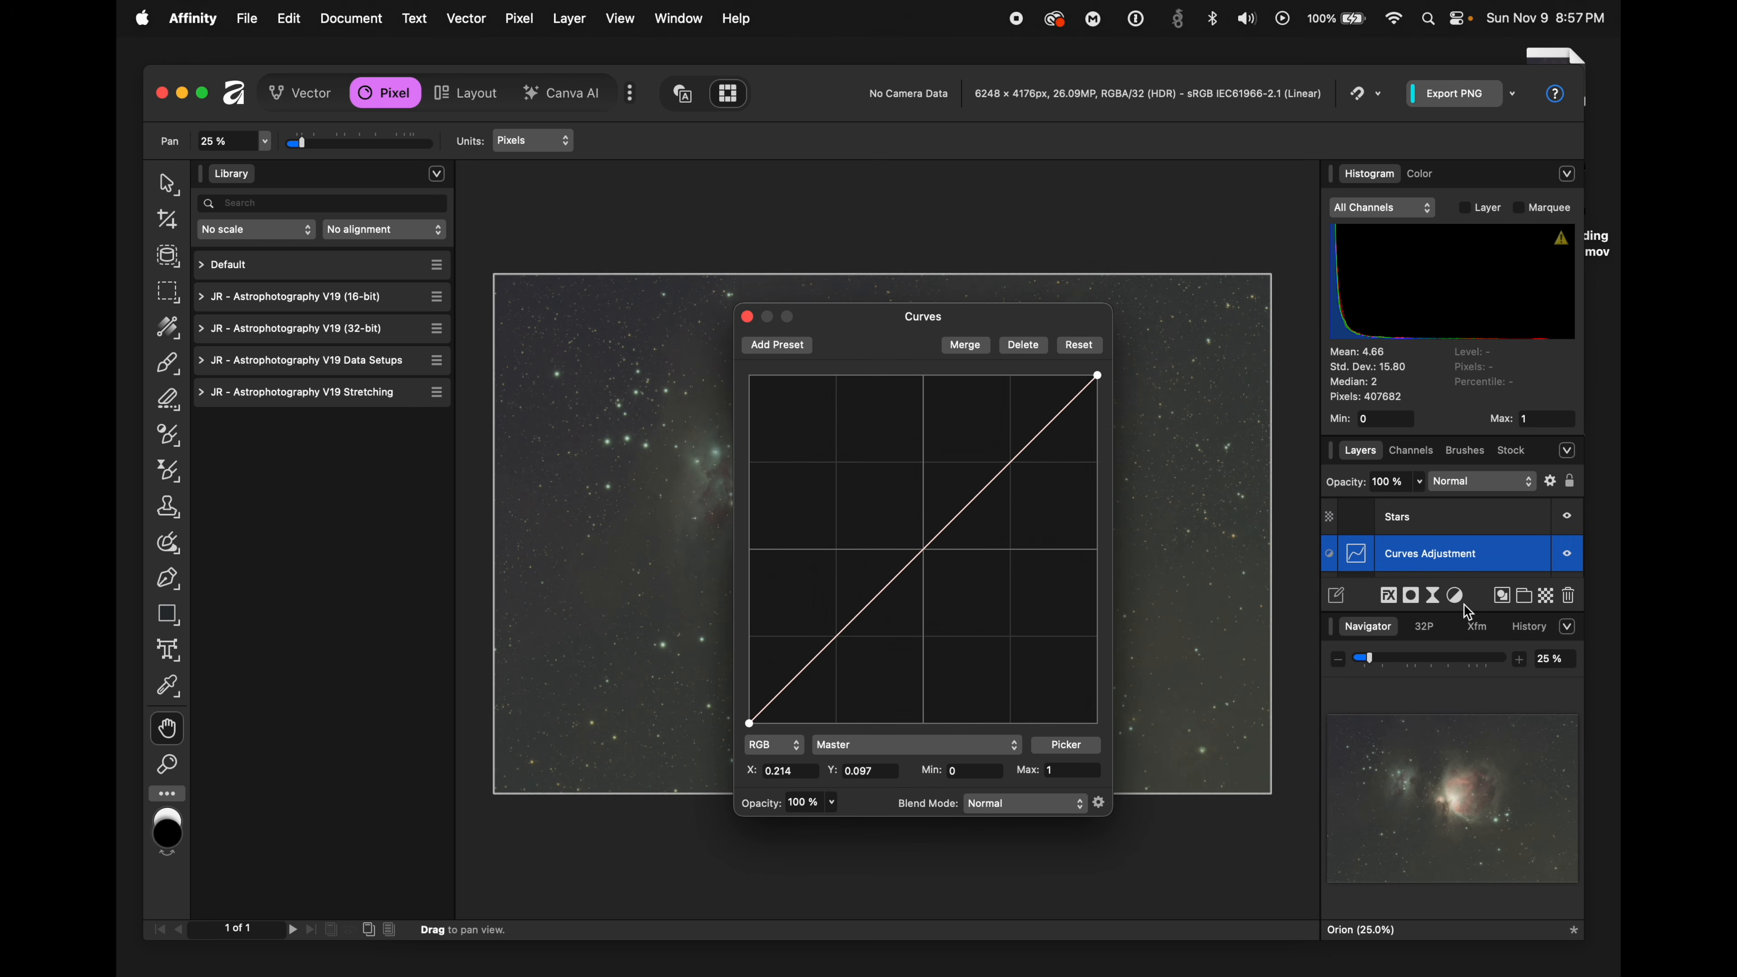
{"action": "left_click", "coordinate": [1477, 626]}
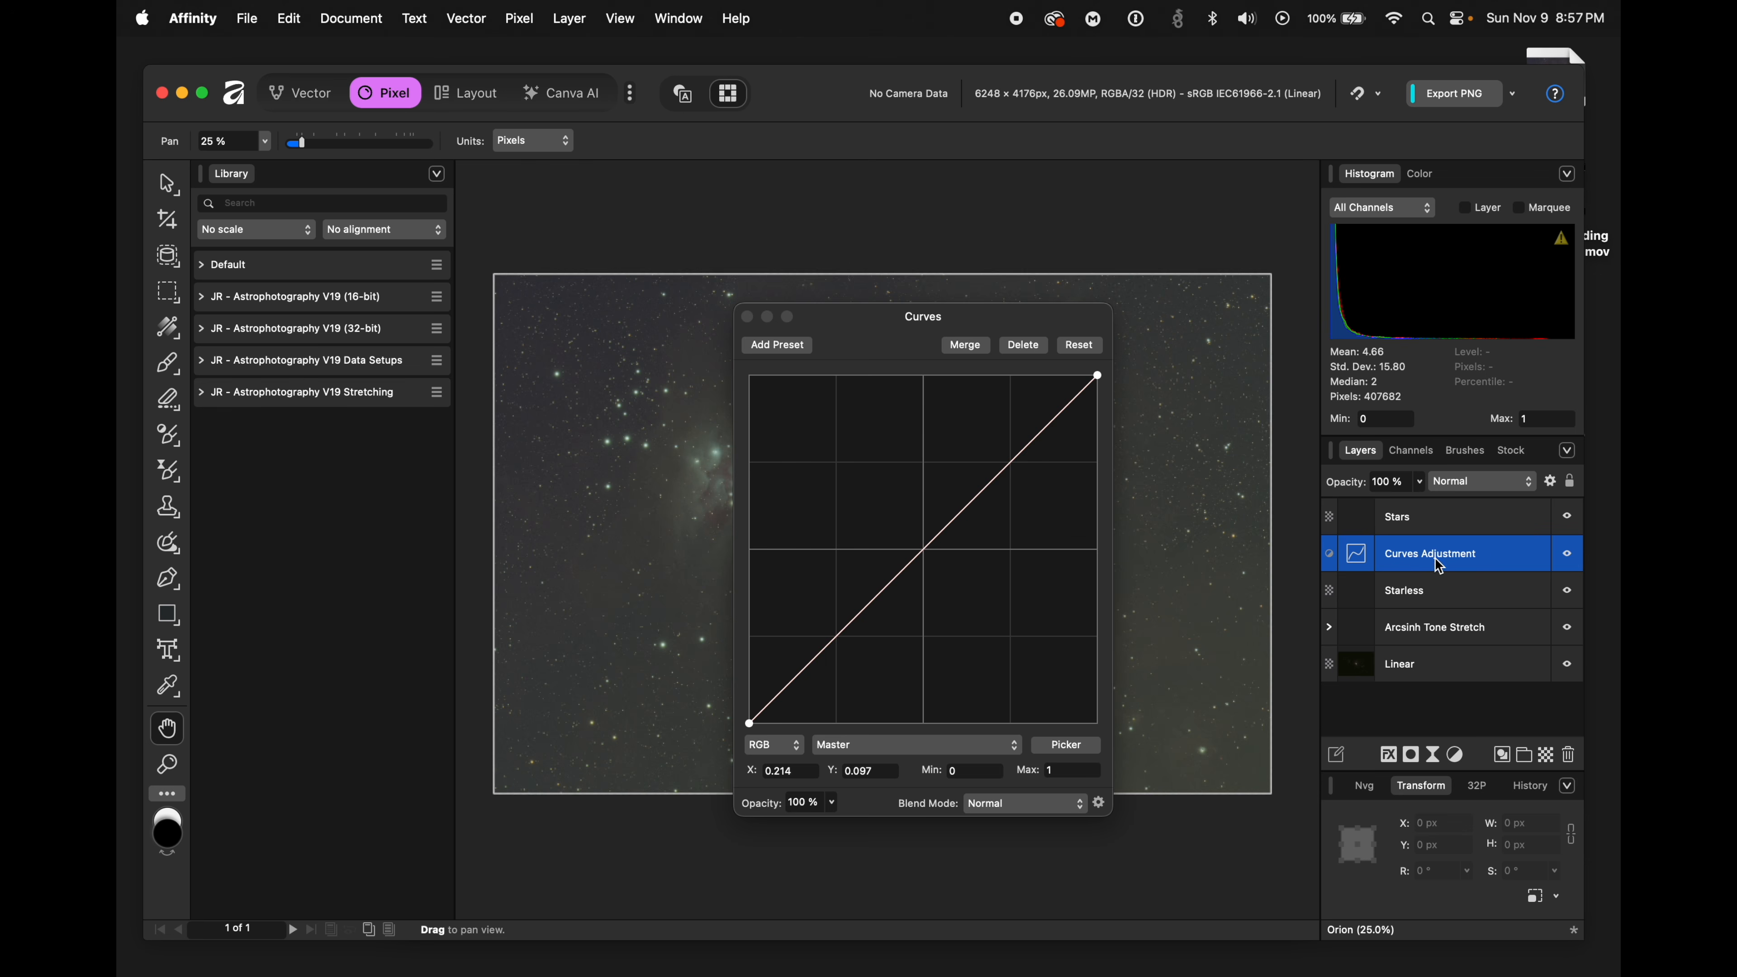
{"action": "left_click_drag", "start_coordinate": [1020, 321], "coordinate": [1252, 545]}
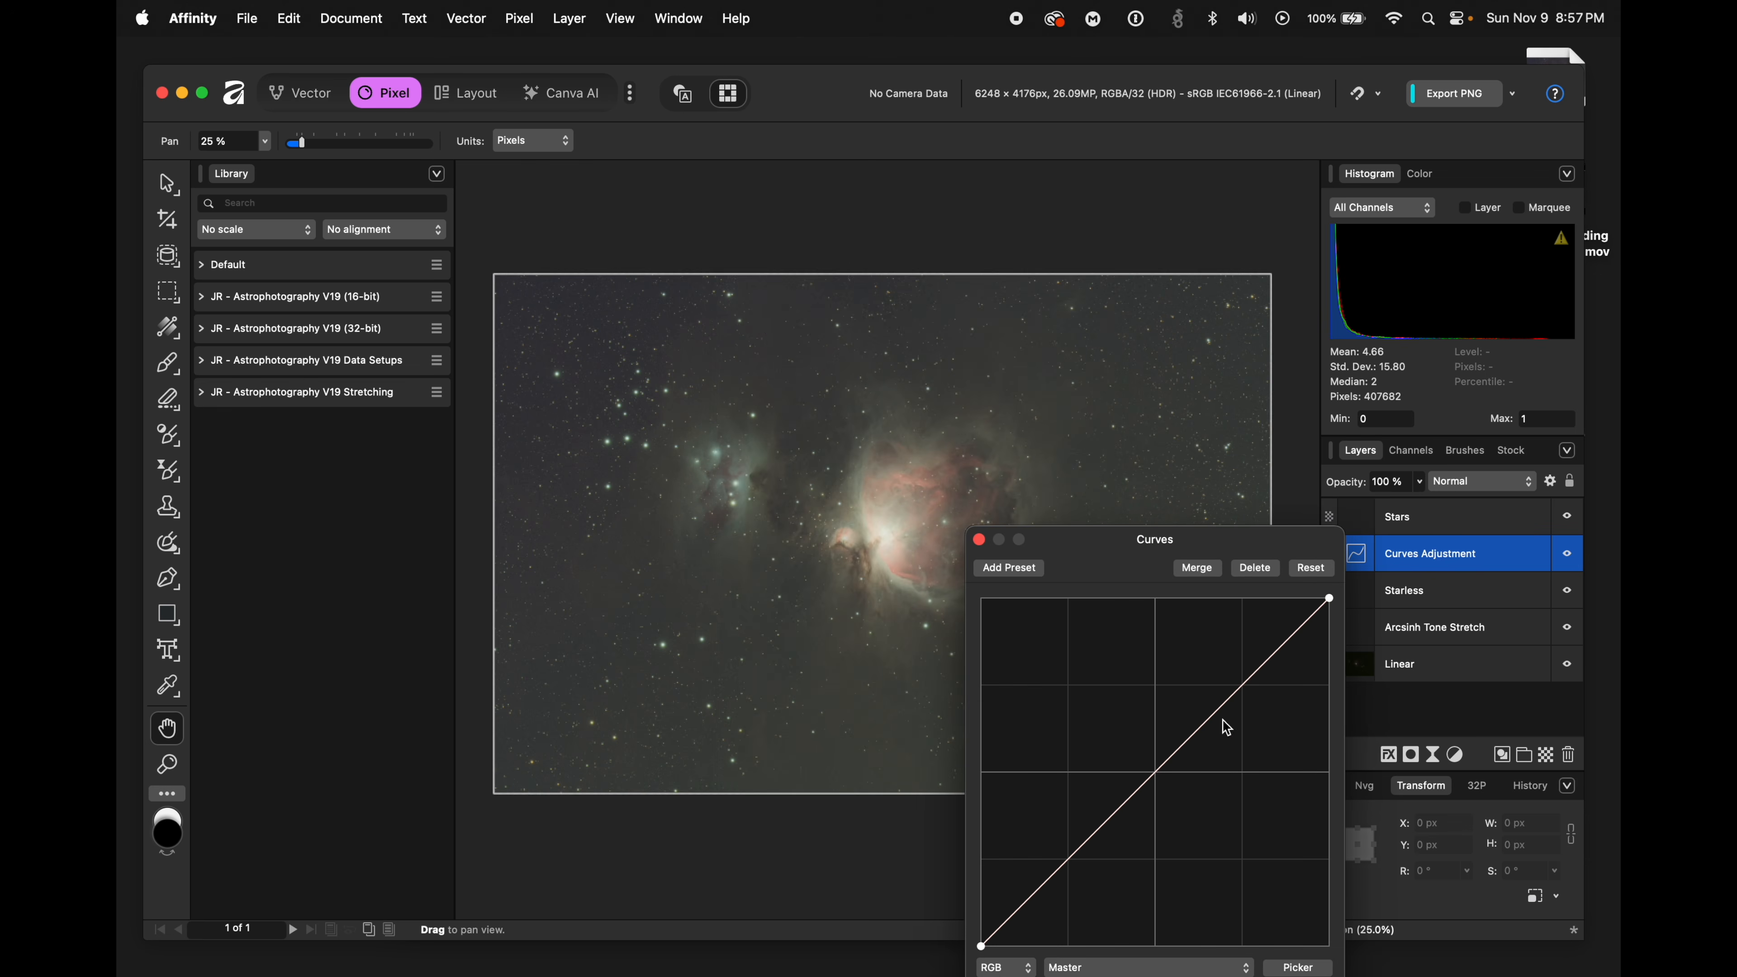
- Pull the lower part of the master curve below the diagonal with two shadow points to darken the background, and close the adjustment
{"action": "mouse_move", "coordinate": [1207, 710]}
{"action": "left_mouse_down"}
{"action": "mouse_move", "coordinate": [1198, 683]}
{"action": "mouse_move", "coordinate": [1183, 708]}
{"action": "left_mouse_up"}
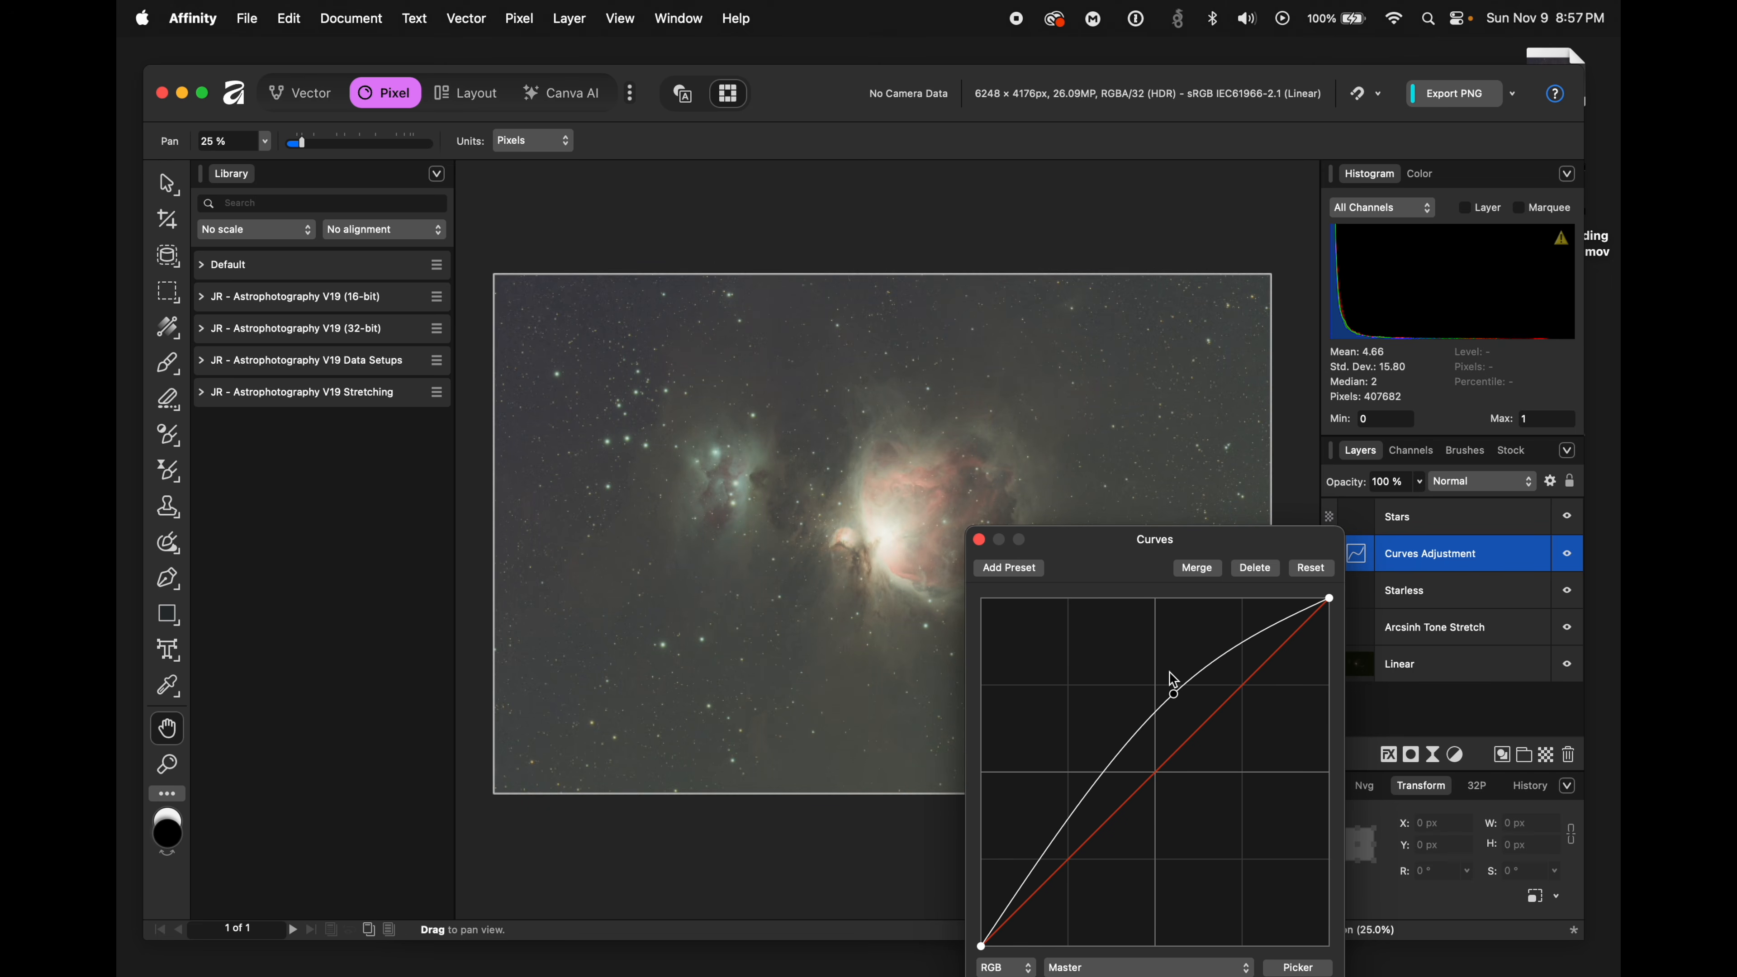
{"action": "left_click_drag", "start_coordinate": [1180, 698], "coordinate": [1029, 925]}
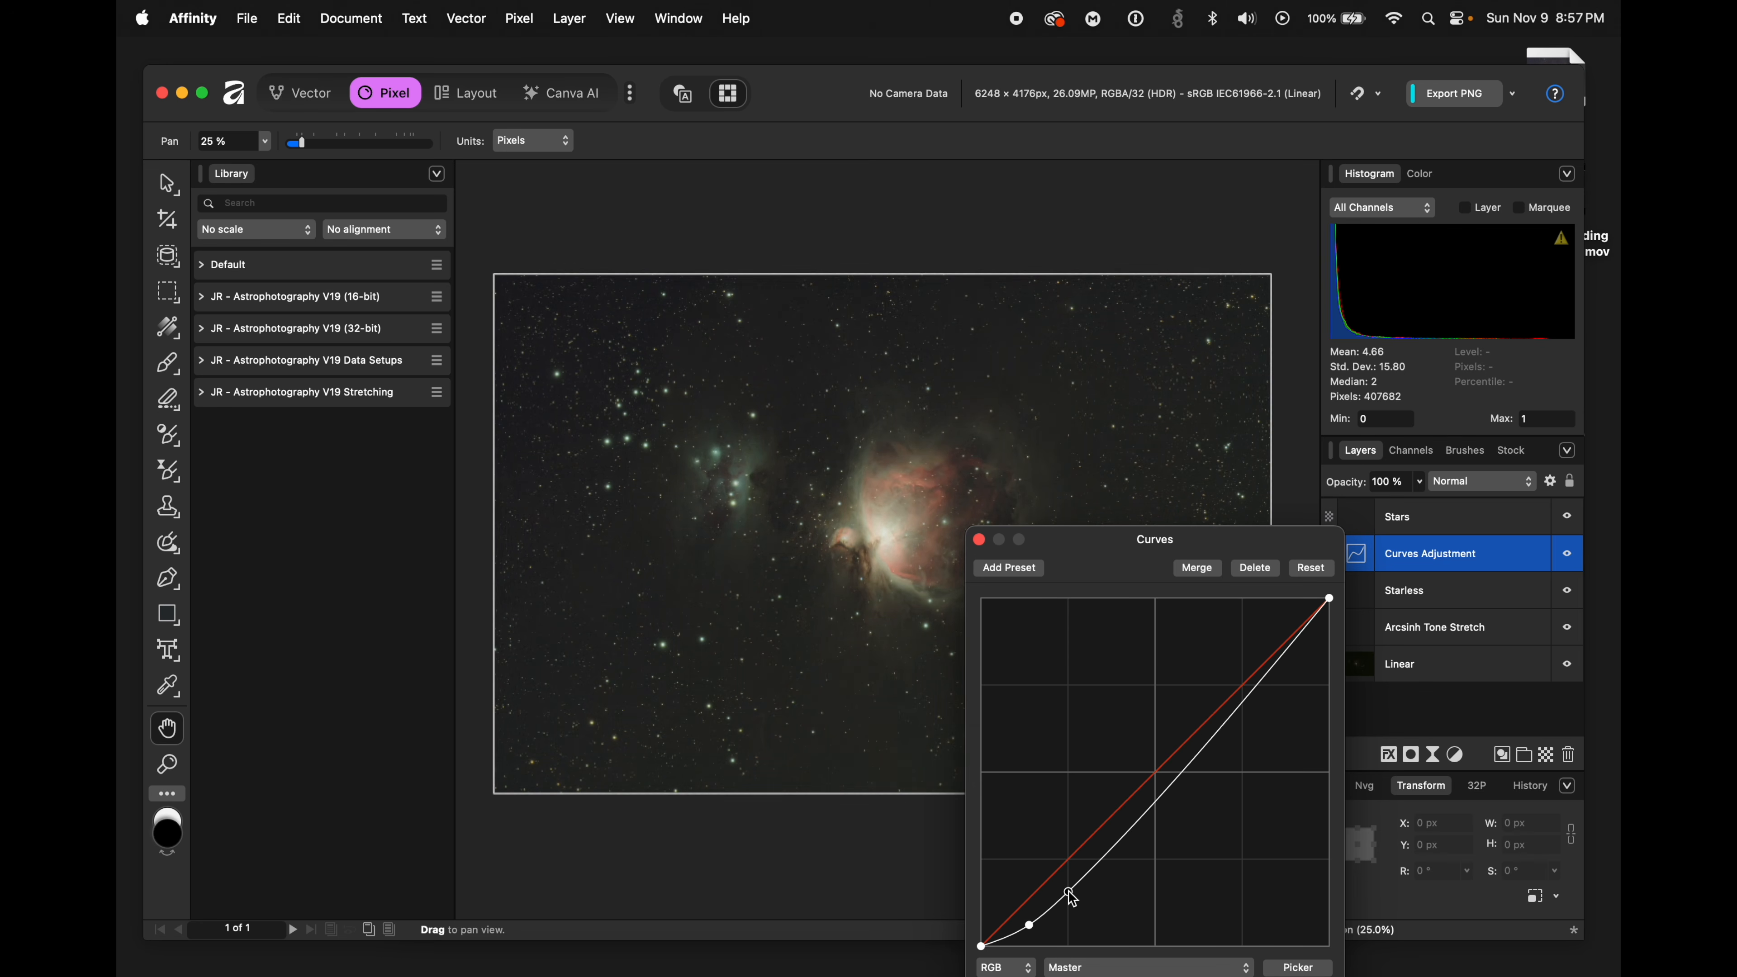
{"action": "left_click", "coordinate": [979, 539]}
- Run the Punch & Saturation macro from JR - Astrophotography V19 (32-bit) on the Starless layer
{"action": "left_click", "coordinate": [207, 329]}
{"action": "left_click", "coordinate": [208, 333]}
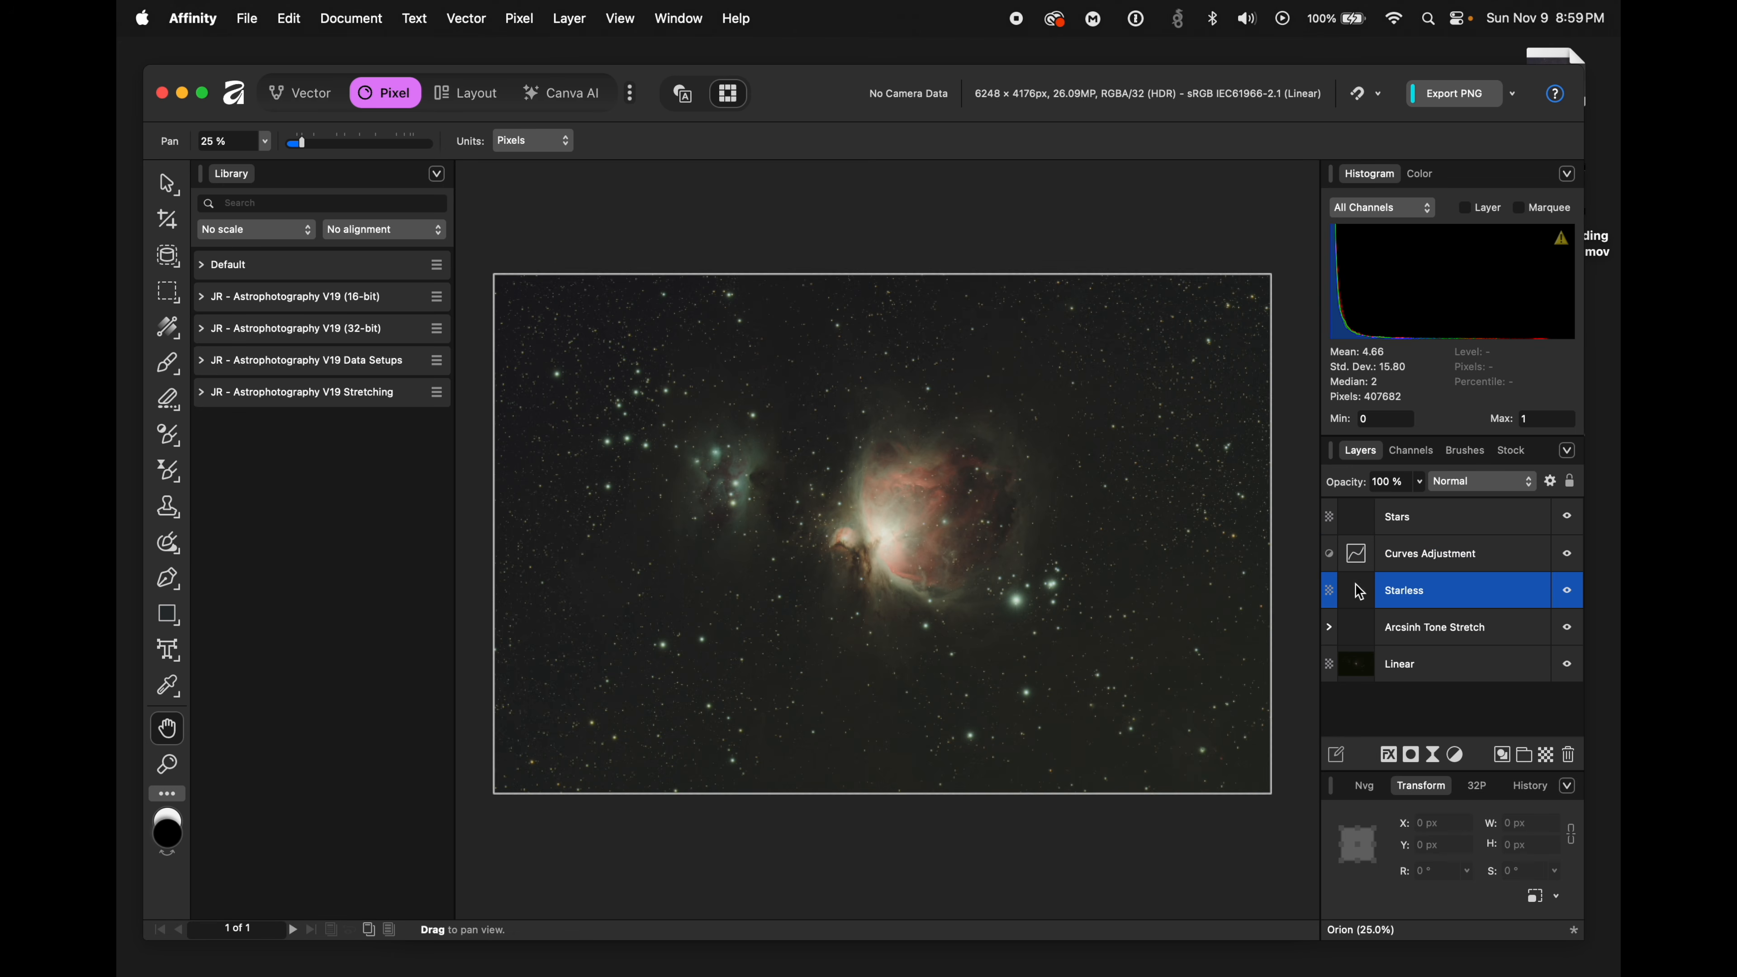
{"action": "left_click", "coordinate": [205, 330]}
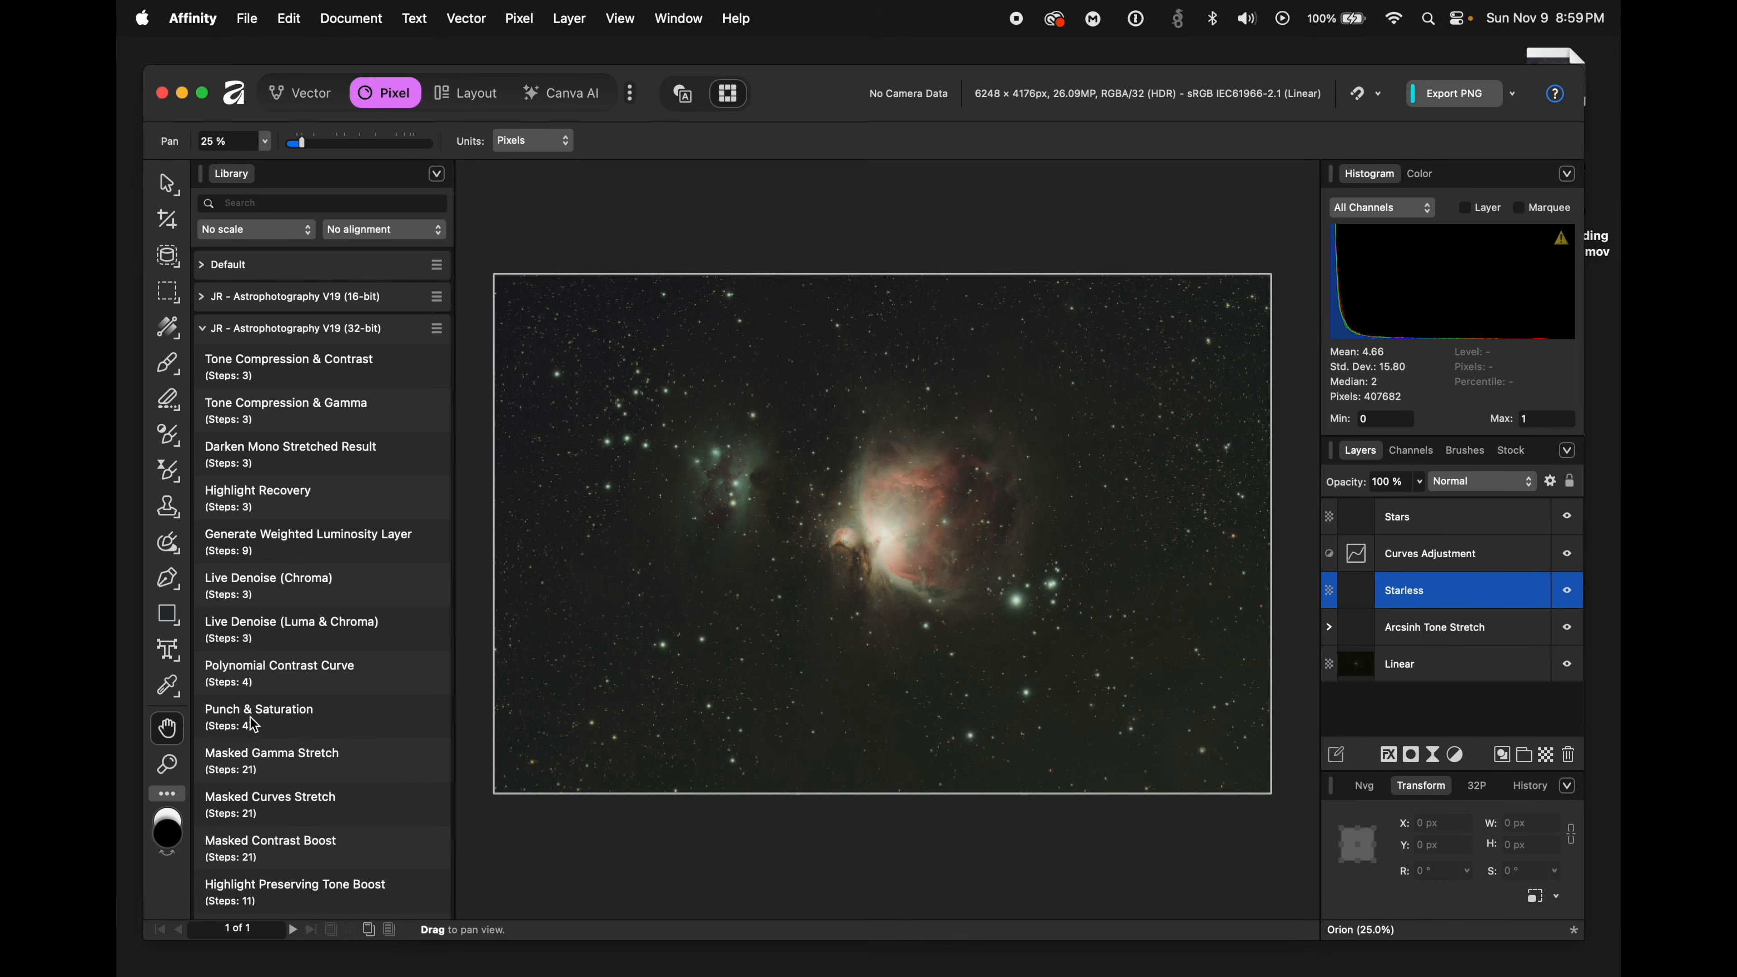
{"action": "left_click", "coordinate": [278, 716]}
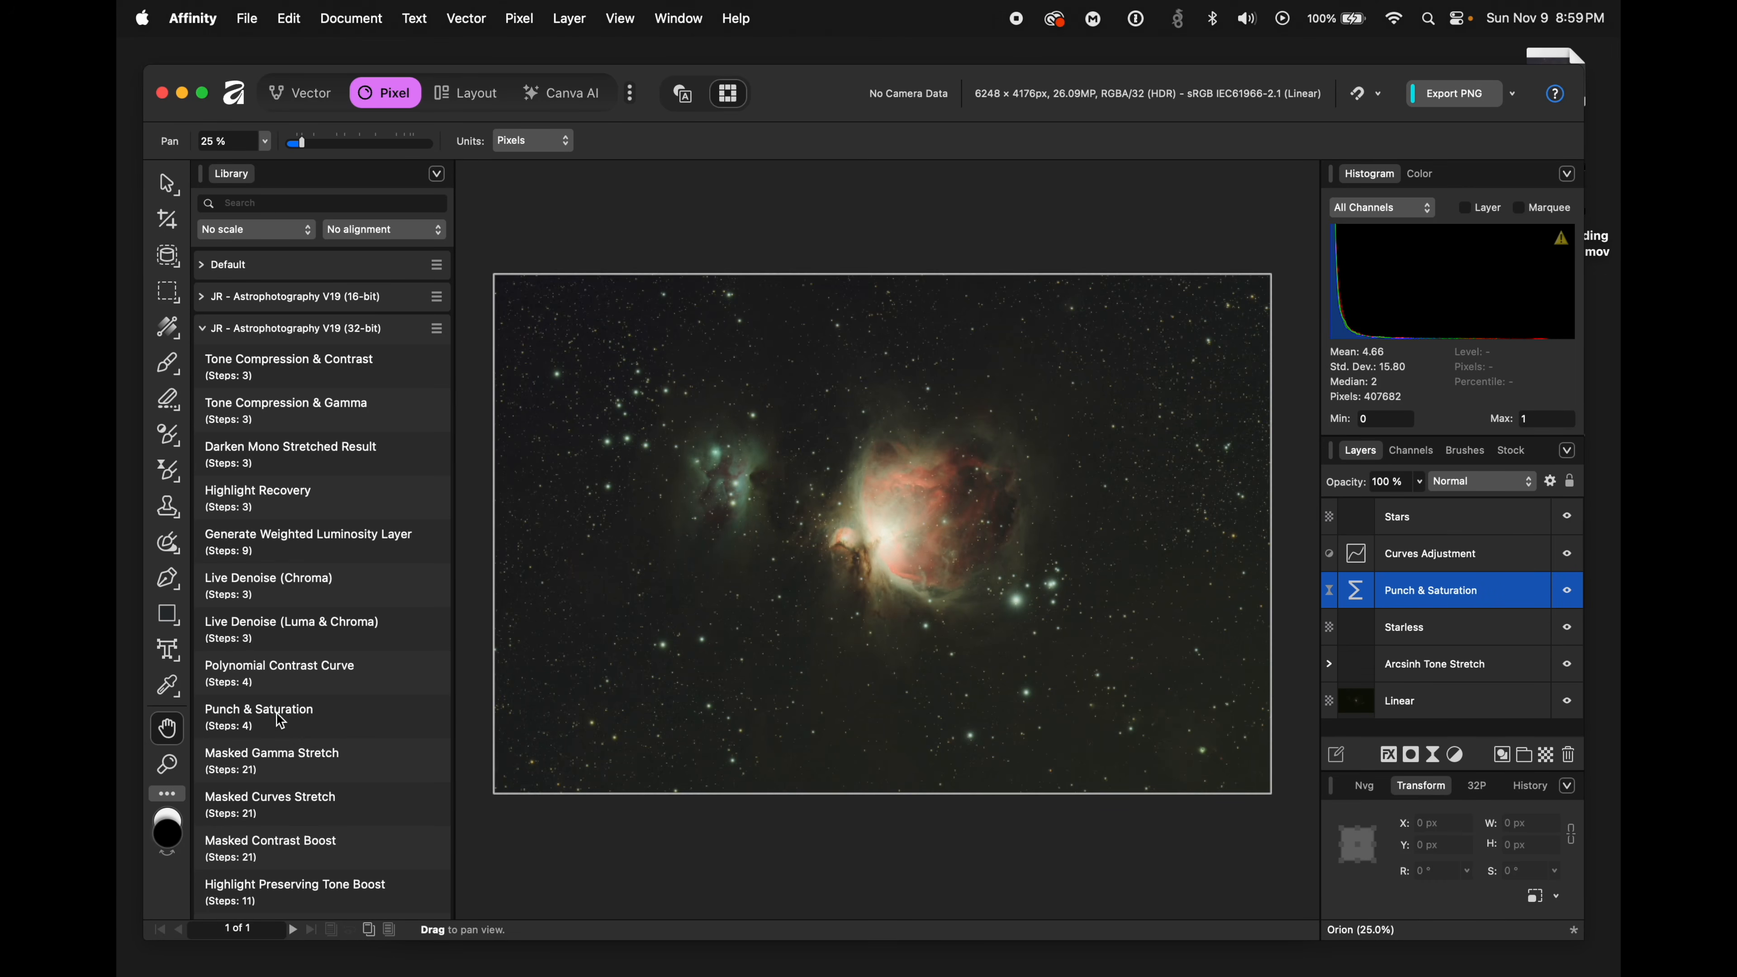
- Toggle the Punch & Saturation layer's visibility to compare the nebula before and after the effect
{"action": "left_click", "coordinate": [1568, 596]}
{"action": "left_click", "coordinate": [1570, 596]}
{"action": "left_click", "coordinate": [1568, 594]}
{"action": "left_click", "coordinate": [1568, 594]}
{"action": "left_click", "coordinate": [1568, 594]}
{"action": "left_click", "coordinate": [1569, 594]}
{"action": "left_click", "coordinate": [1569, 594]}
{"action": "left_click", "coordinate": [1569, 594]}
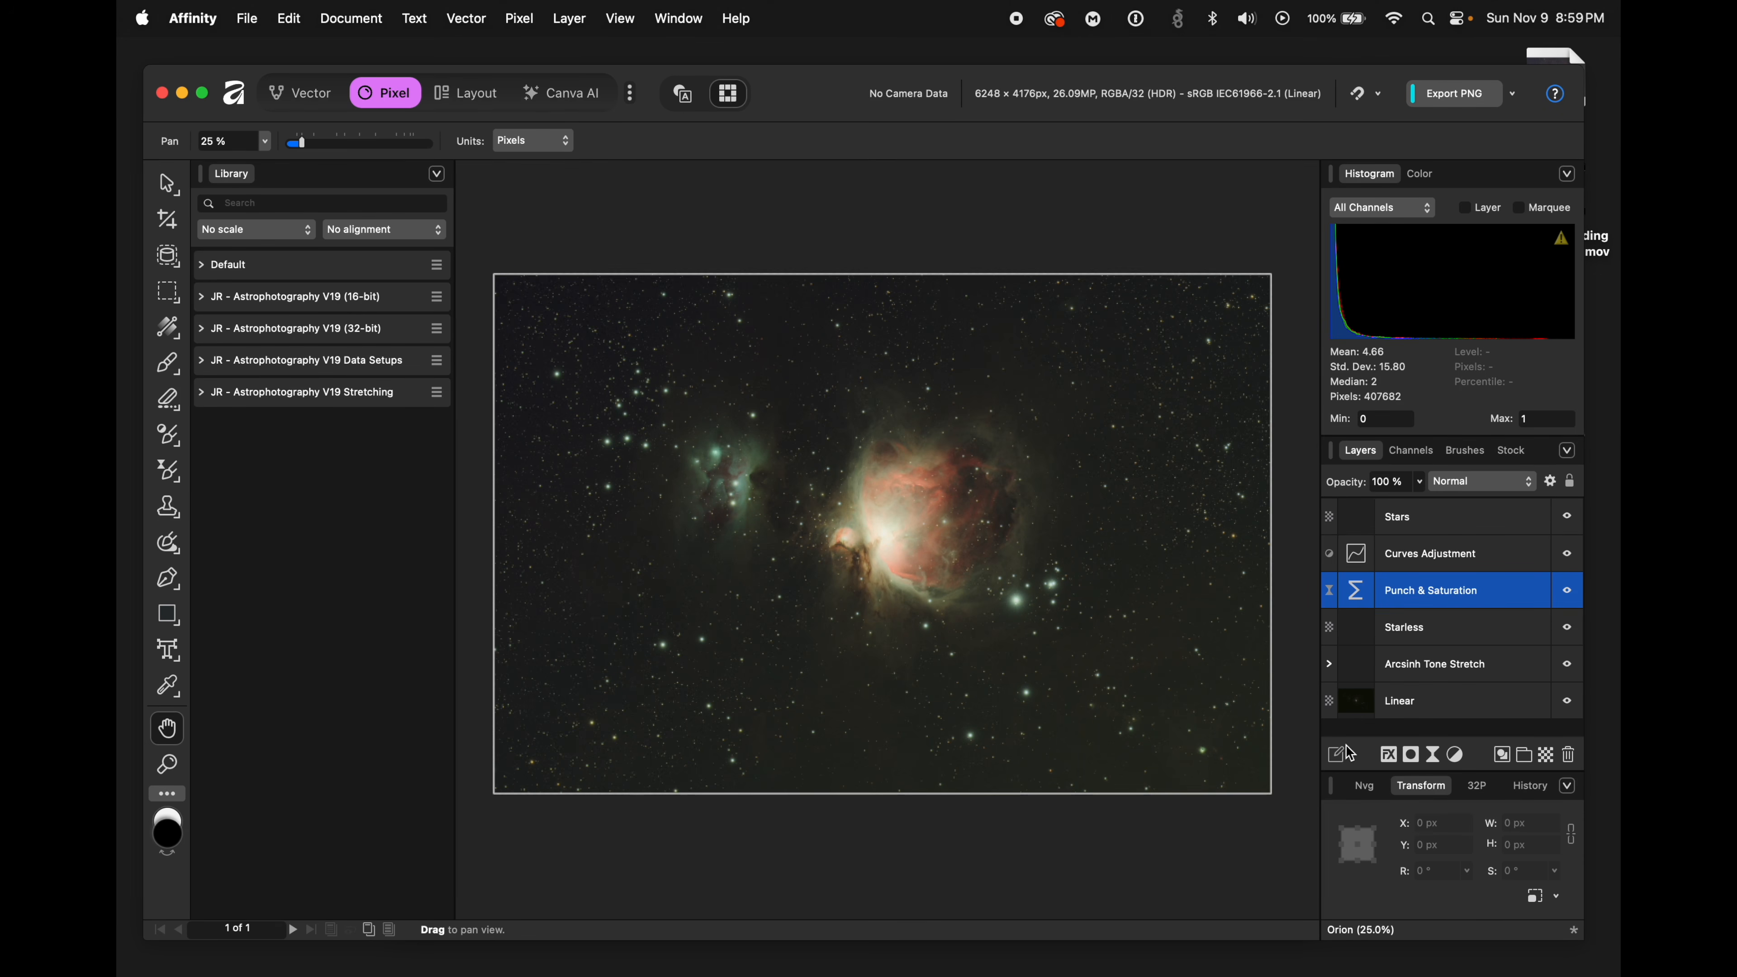
- Reopen the Curves adjustment and pull the green channel slightly below the diagonal with a point at about X 0.256, Y 0.231
{"action": "double_click", "coordinate": [1362, 562]}
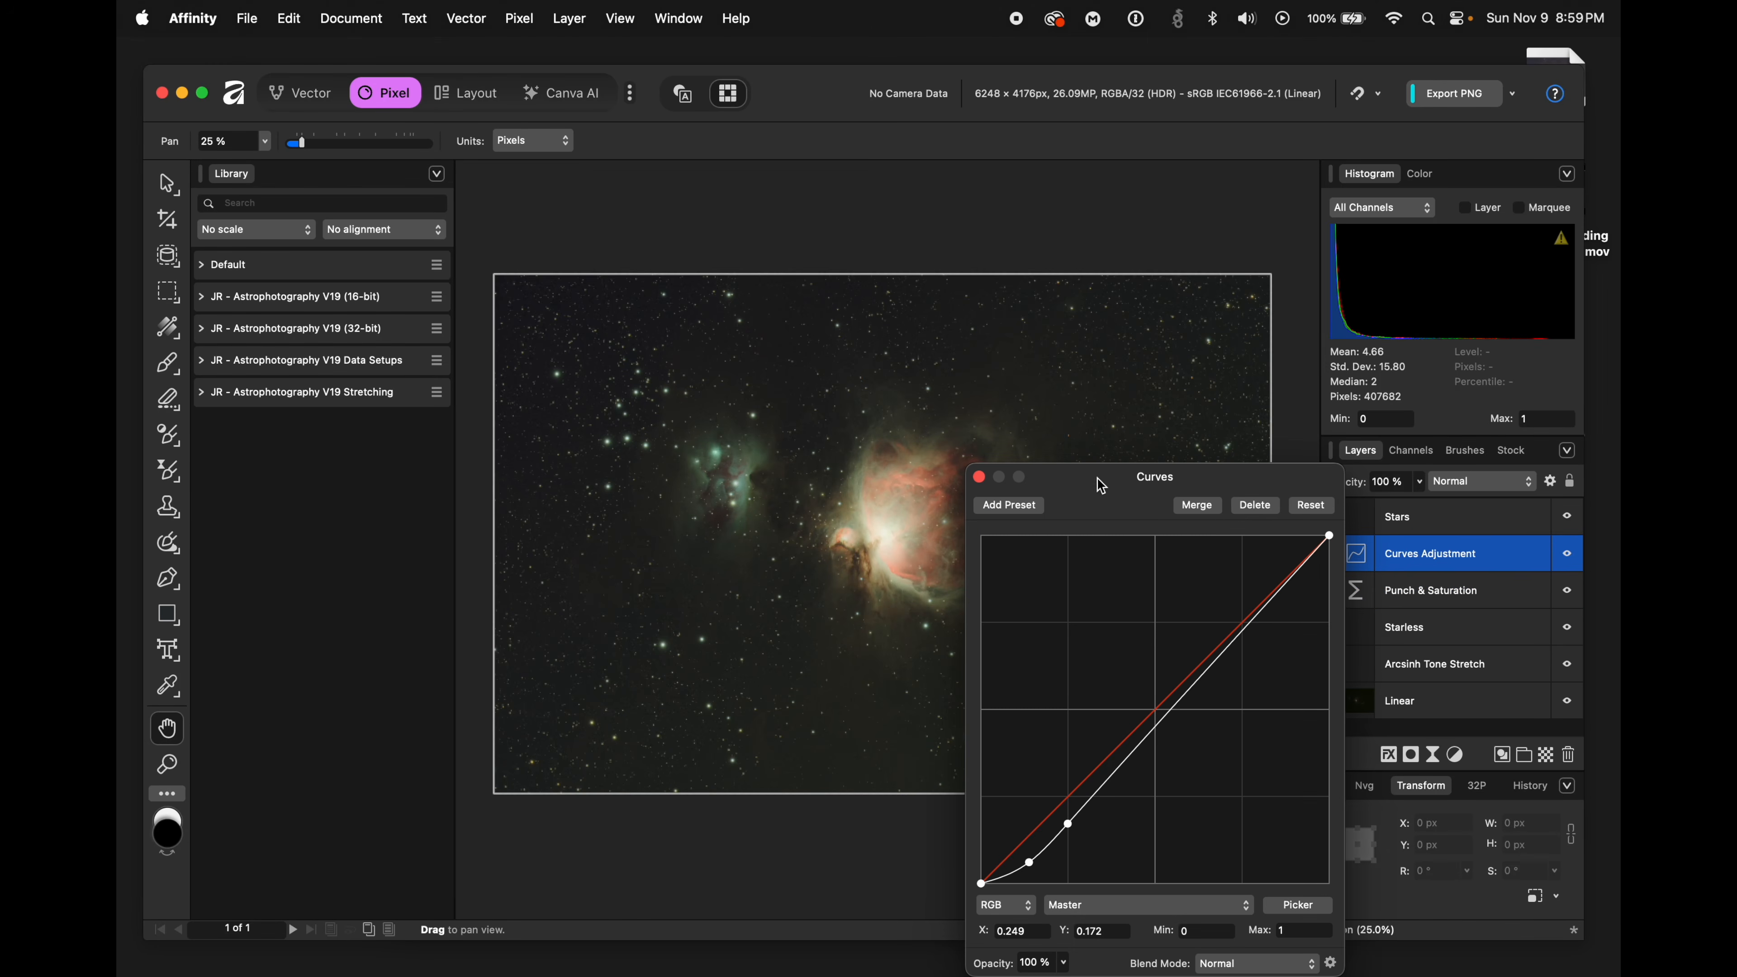
{"action": "left_click_drag", "start_coordinate": [1099, 479], "coordinate": [1360, 296]}
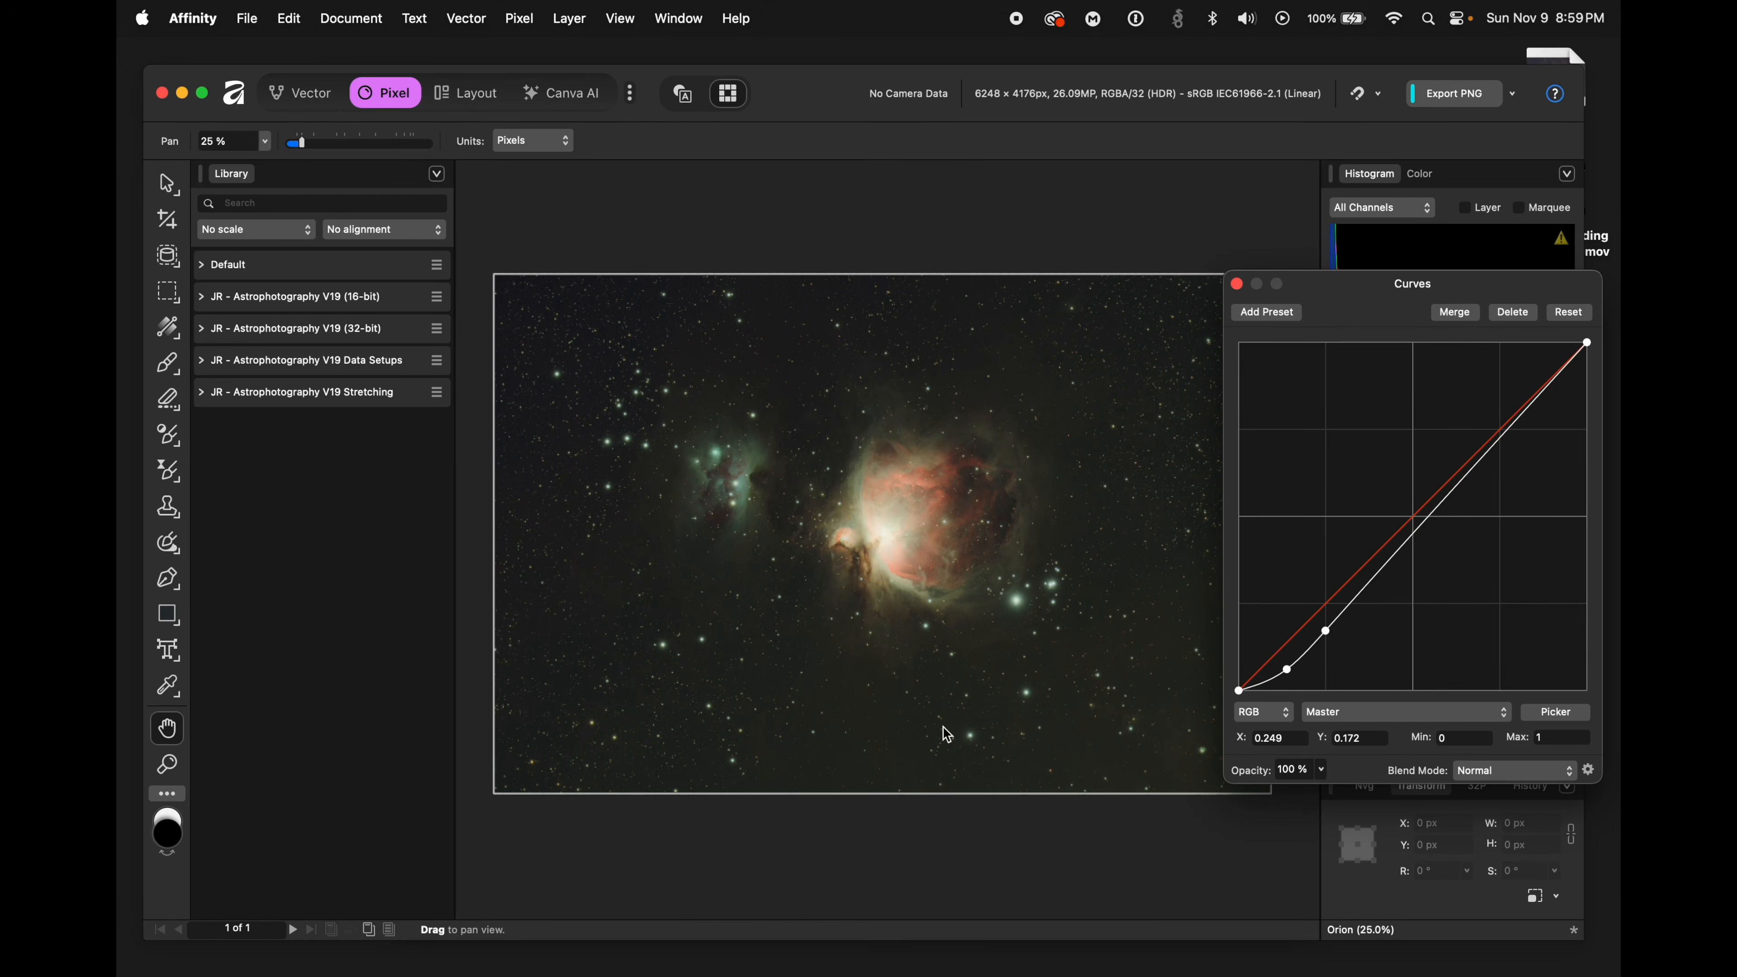
{"action": "left_click", "coordinate": [1393, 711]}
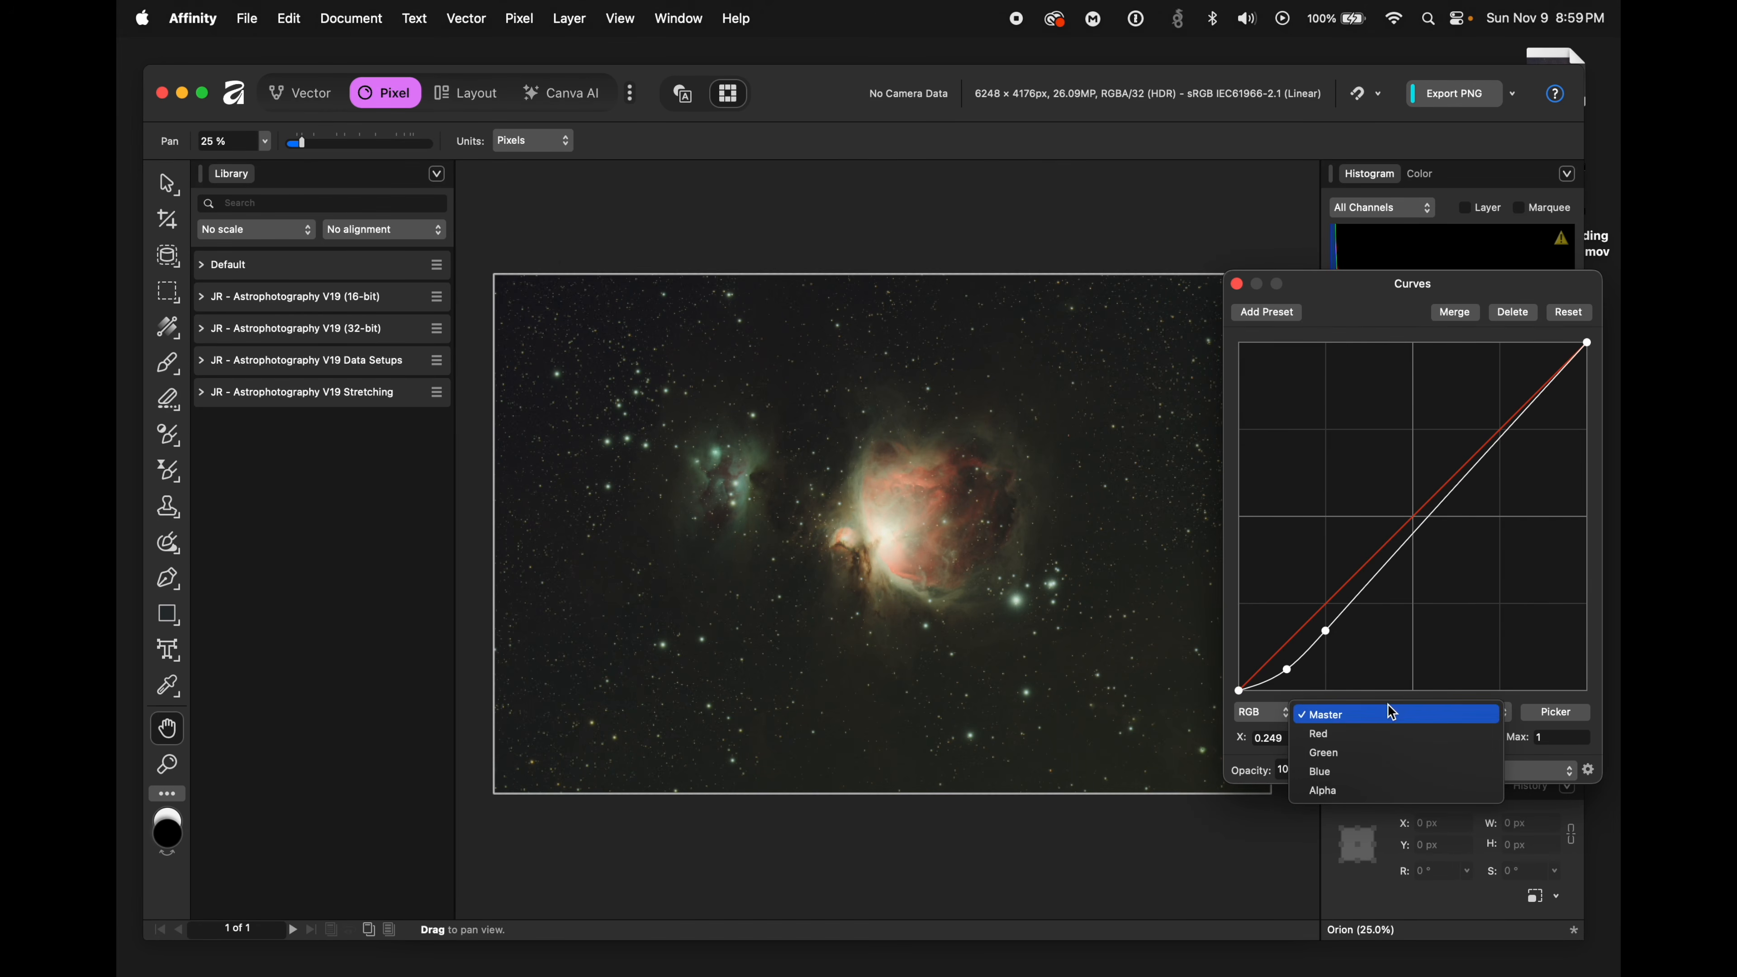
{"action": "left_click", "coordinate": [1352, 747]}
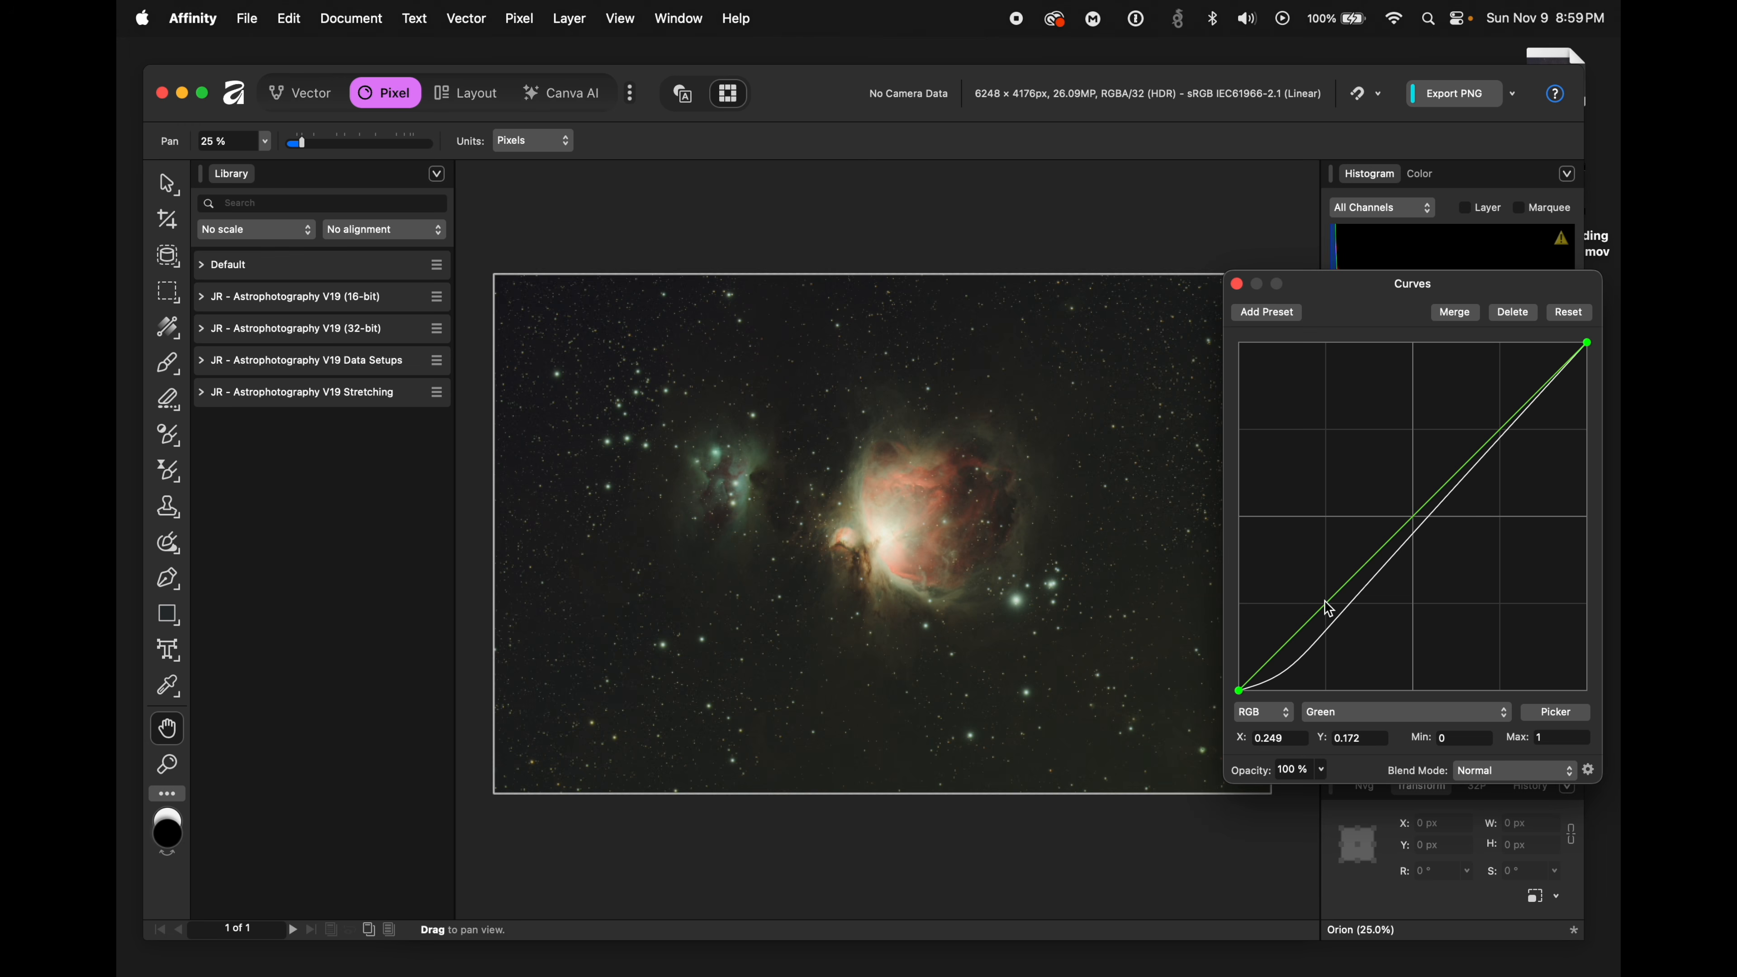
{"action": "left_click_drag", "start_coordinate": [1326, 602], "coordinate": [1328, 611]}
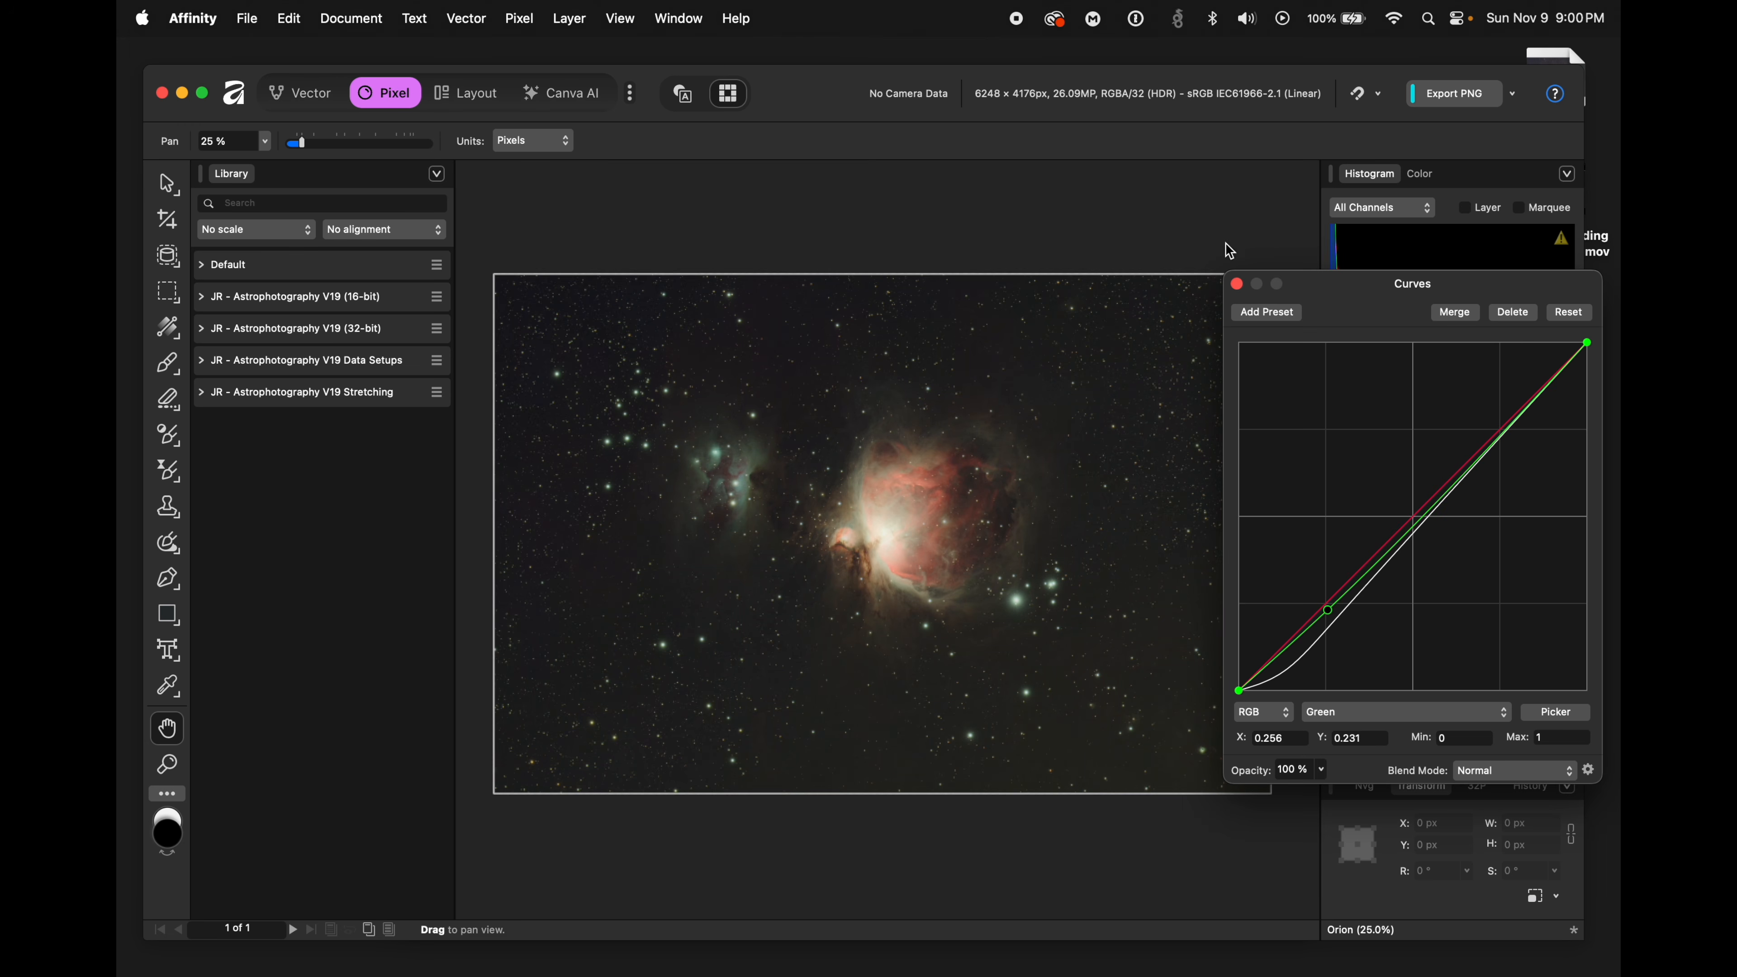
{"action": "left_click", "coordinate": [1236, 283]}
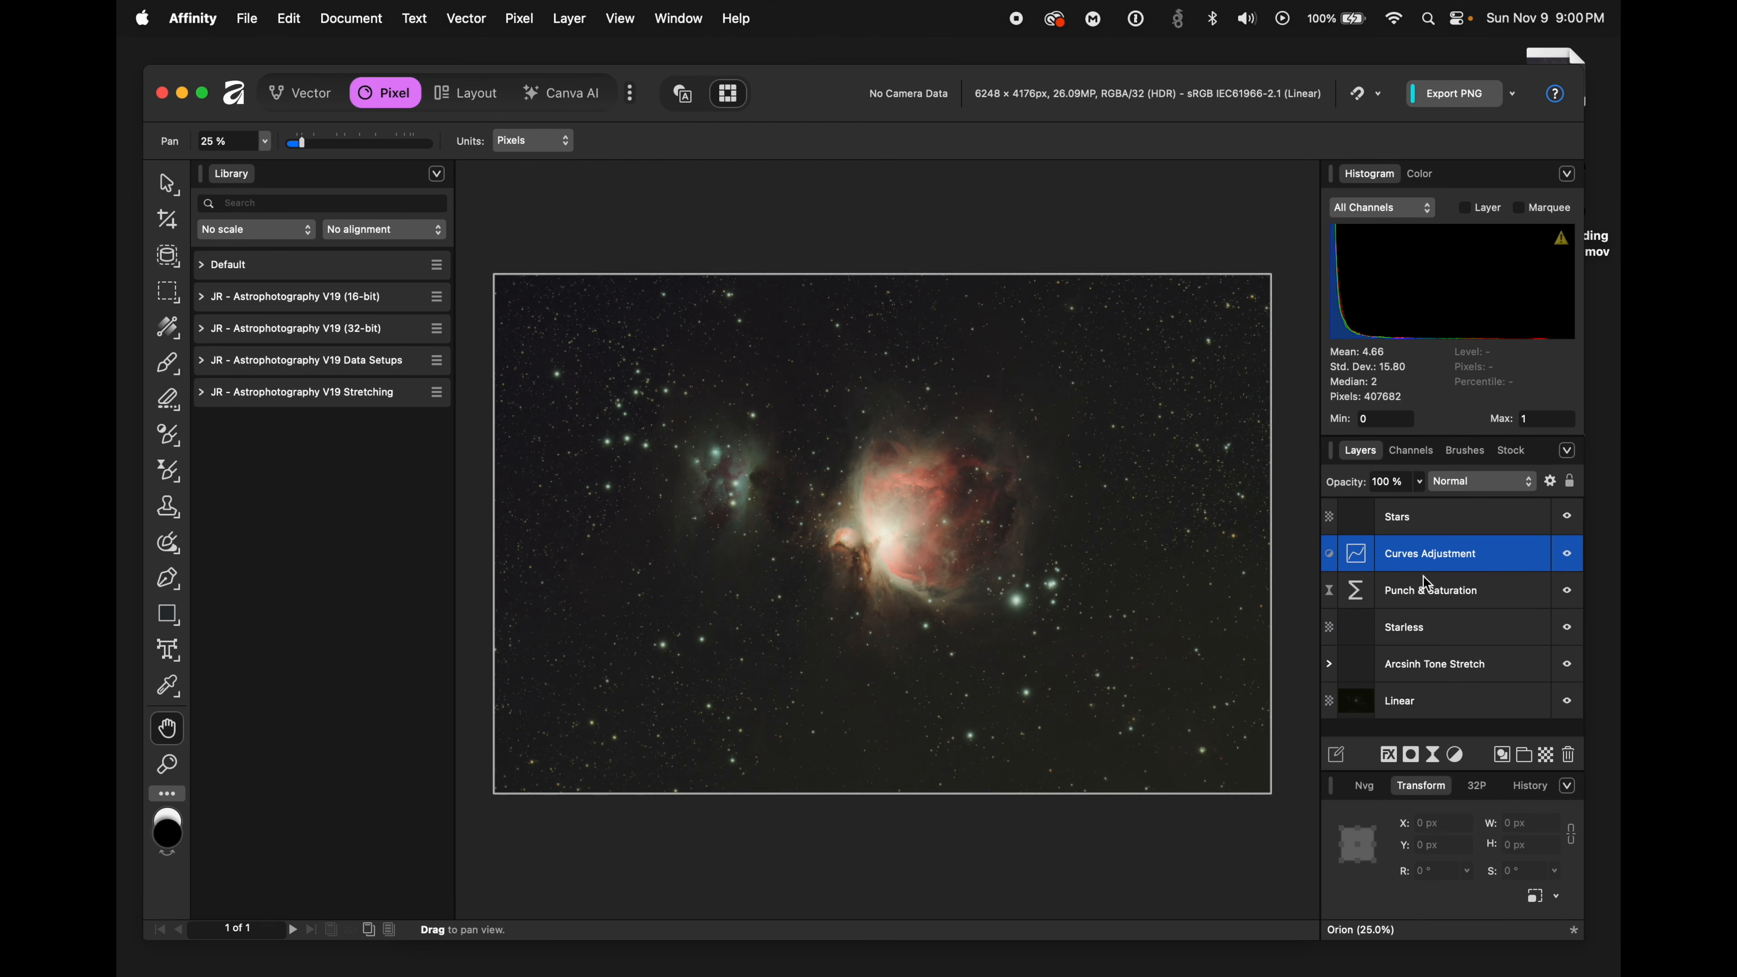
- Add an HSL adjustment above the Stars layer with a Saturation Shift of 54%
{"action": "left_click", "coordinate": [1387, 516]}
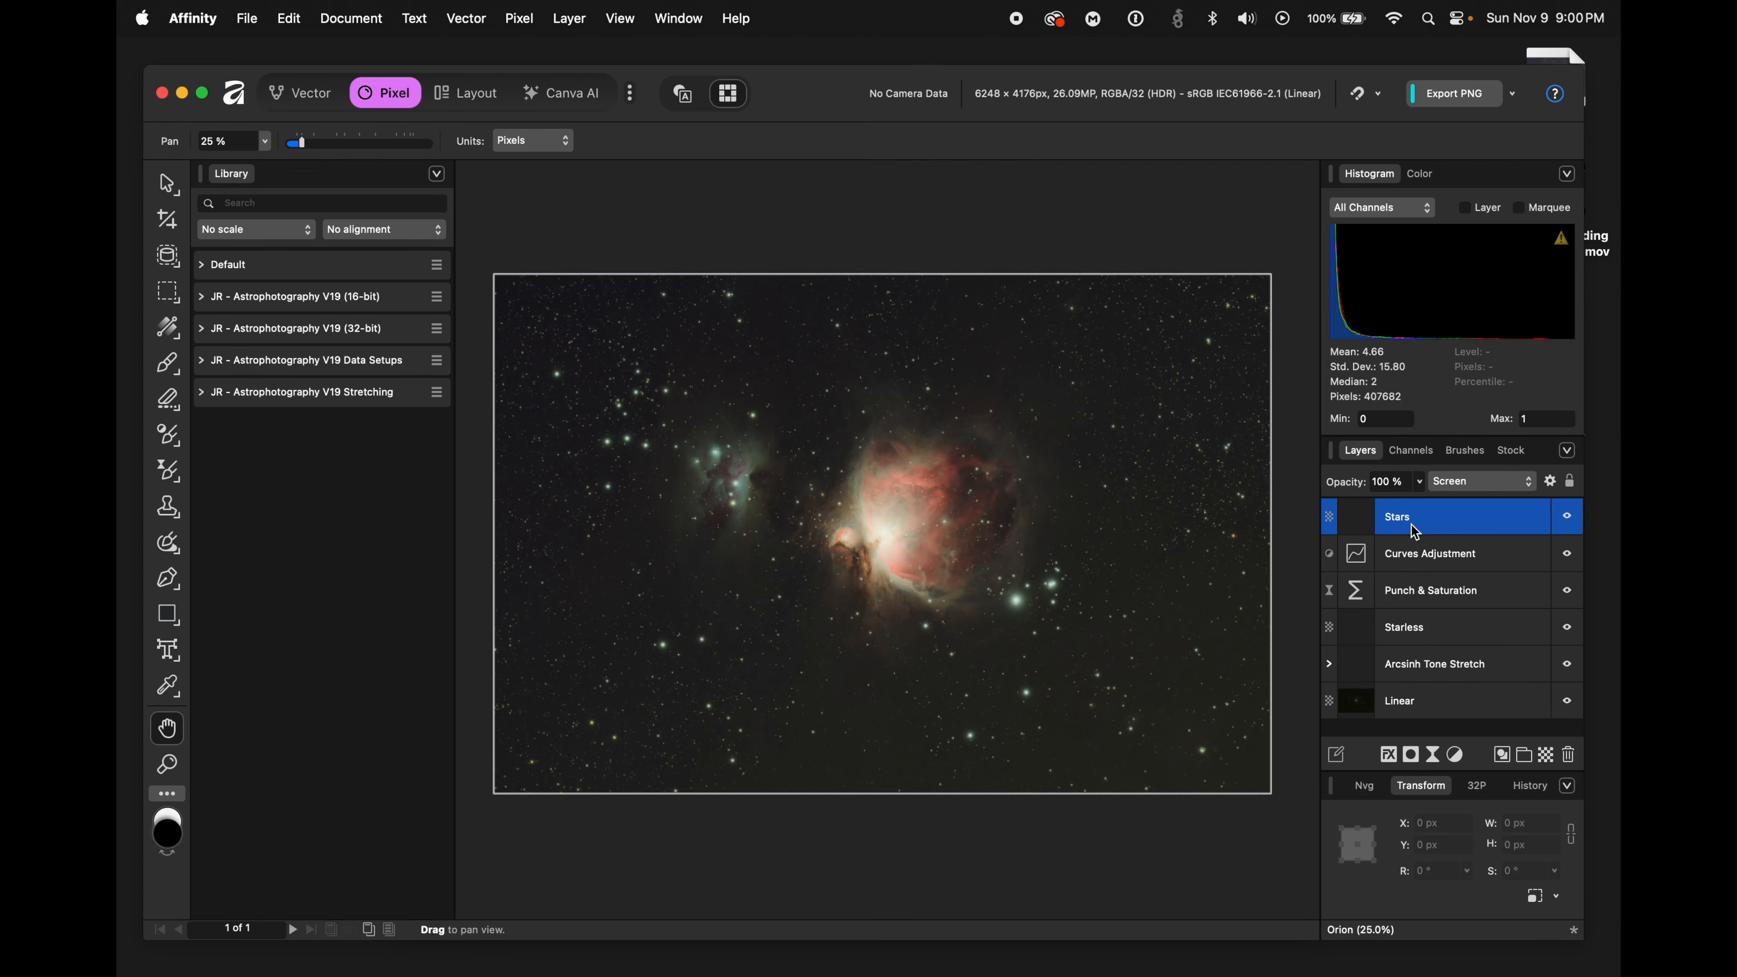
{"action": "left_click", "coordinate": [519, 17]}
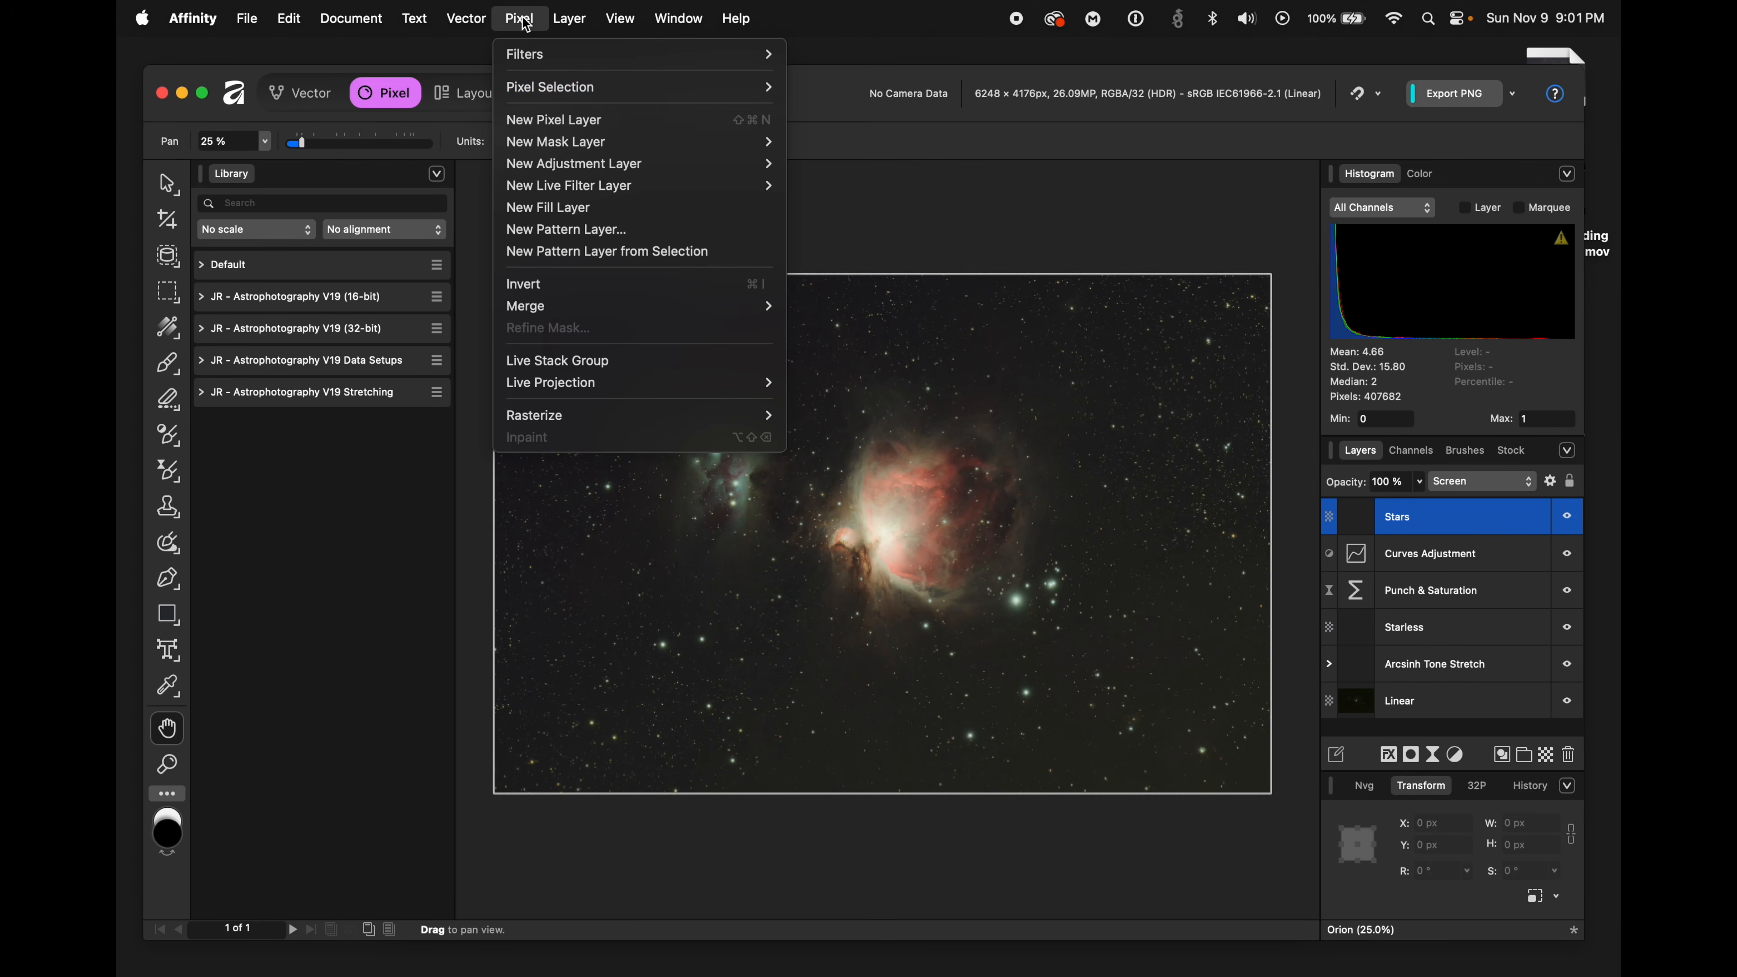
{"action": "mouse_move", "coordinate": [558, 167]}
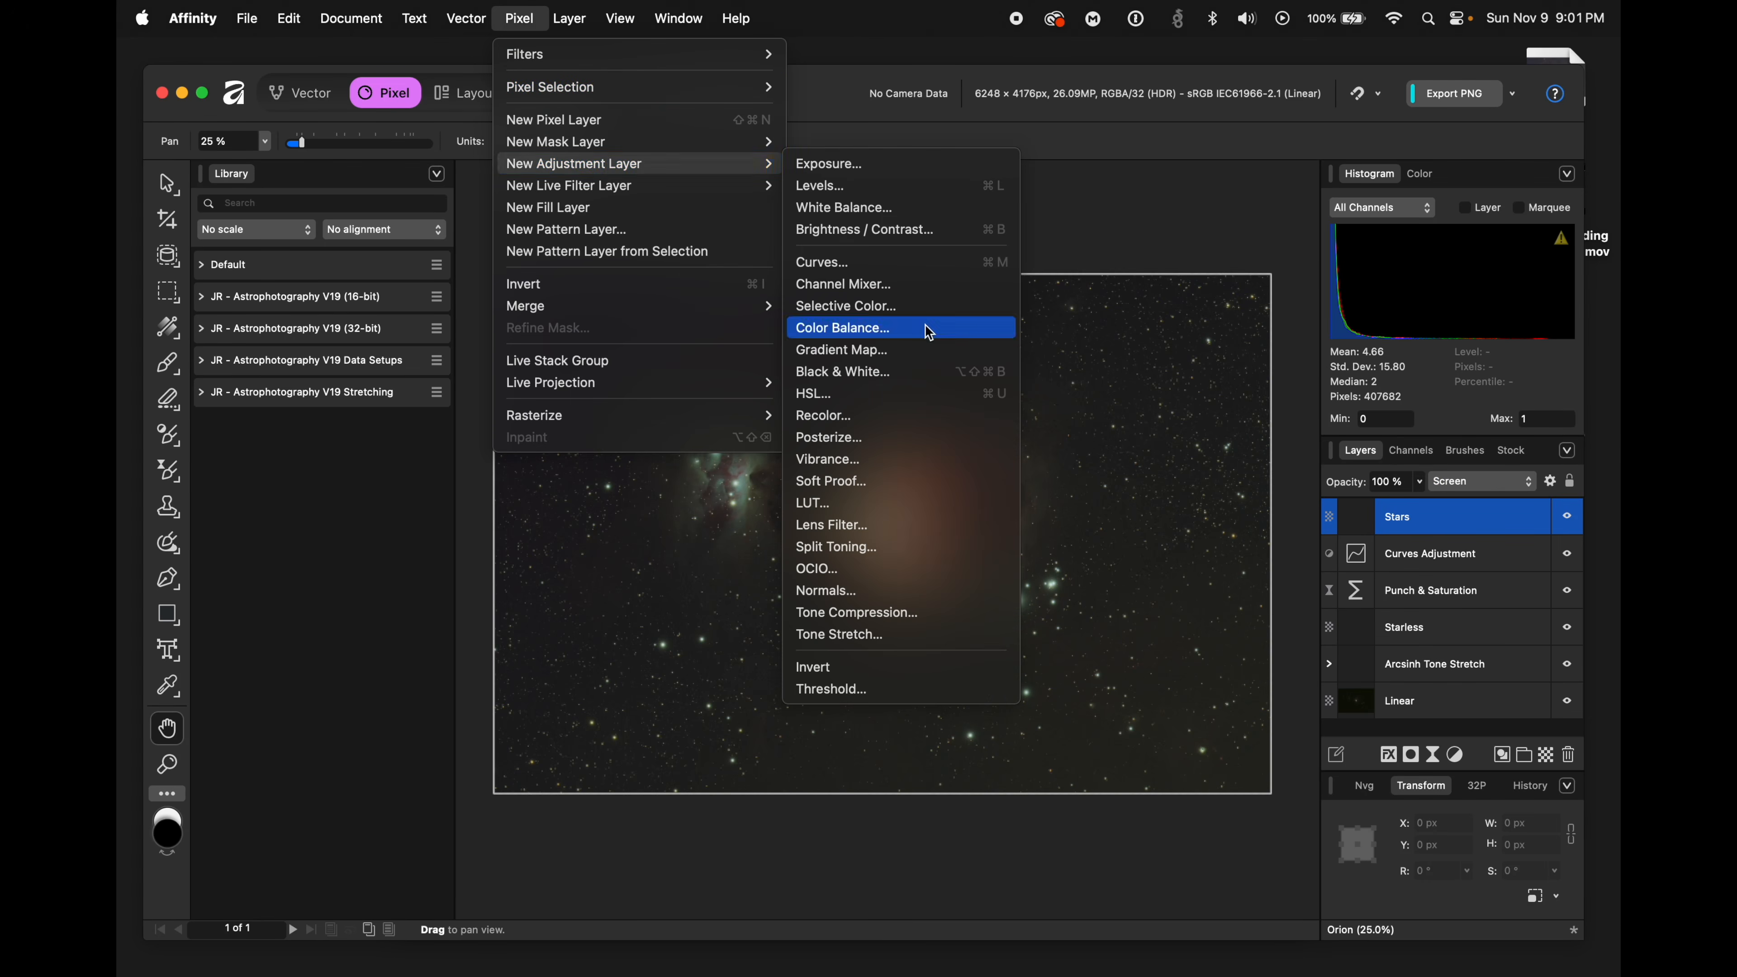
{"action": "left_click", "coordinate": [819, 401]}
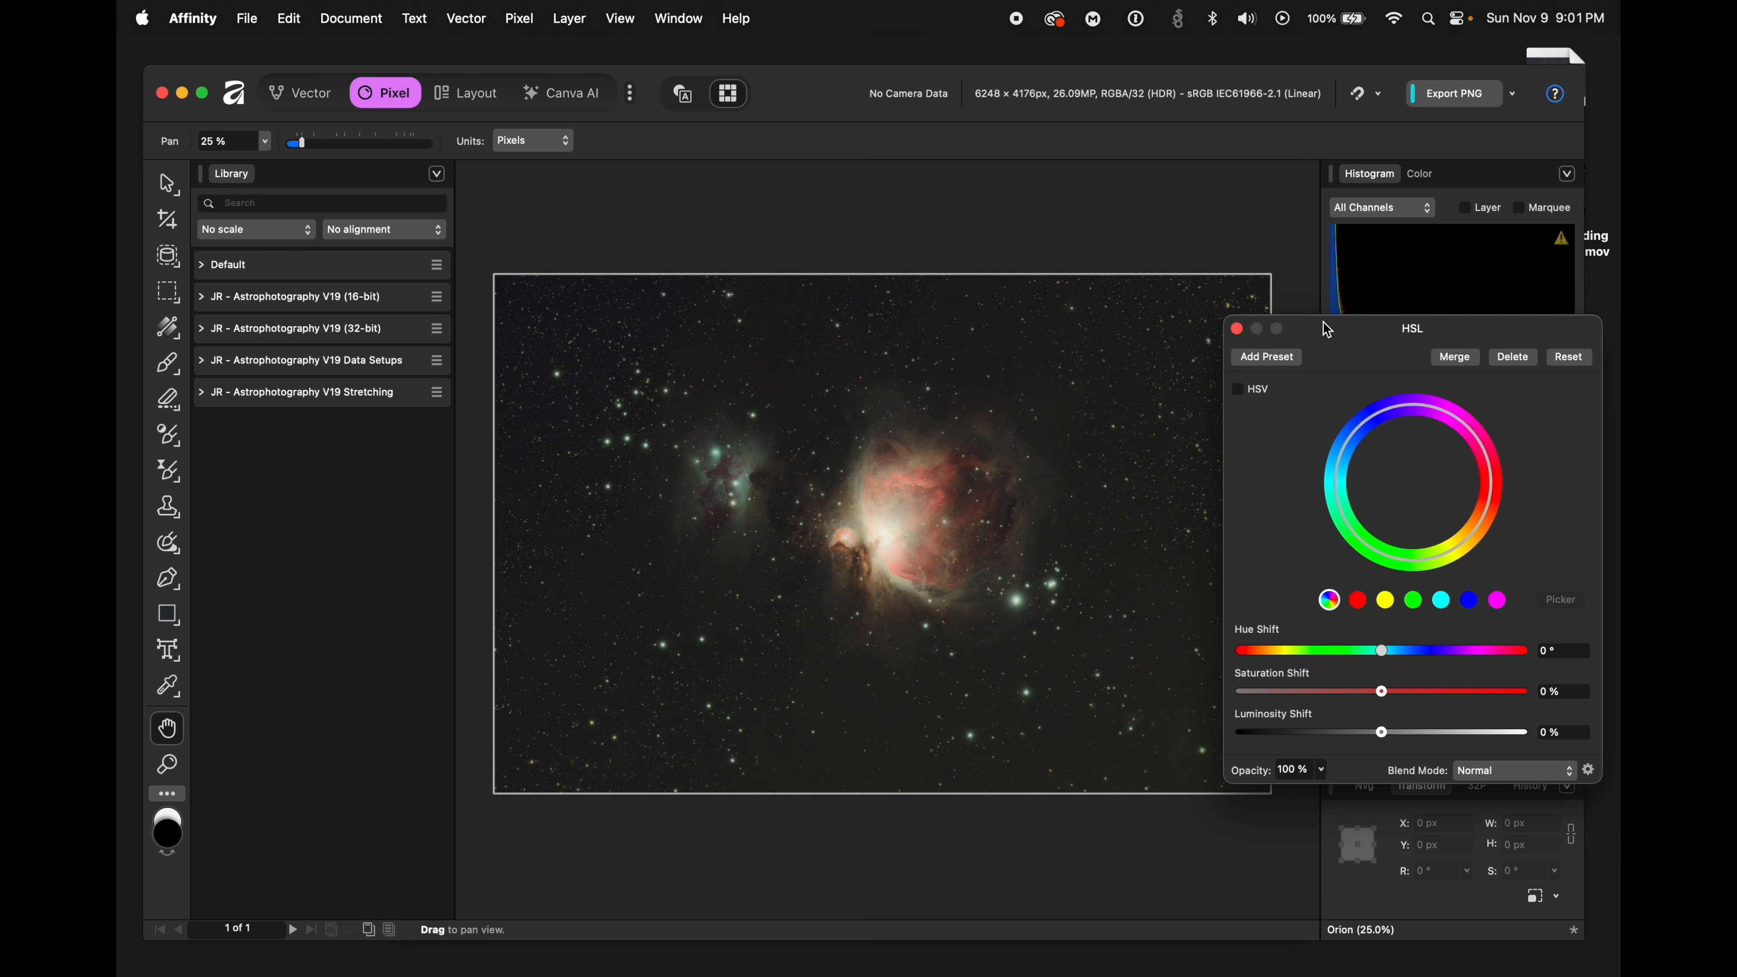
{"action": "left_click_drag", "start_coordinate": [1327, 330], "coordinate": [1290, 248]}
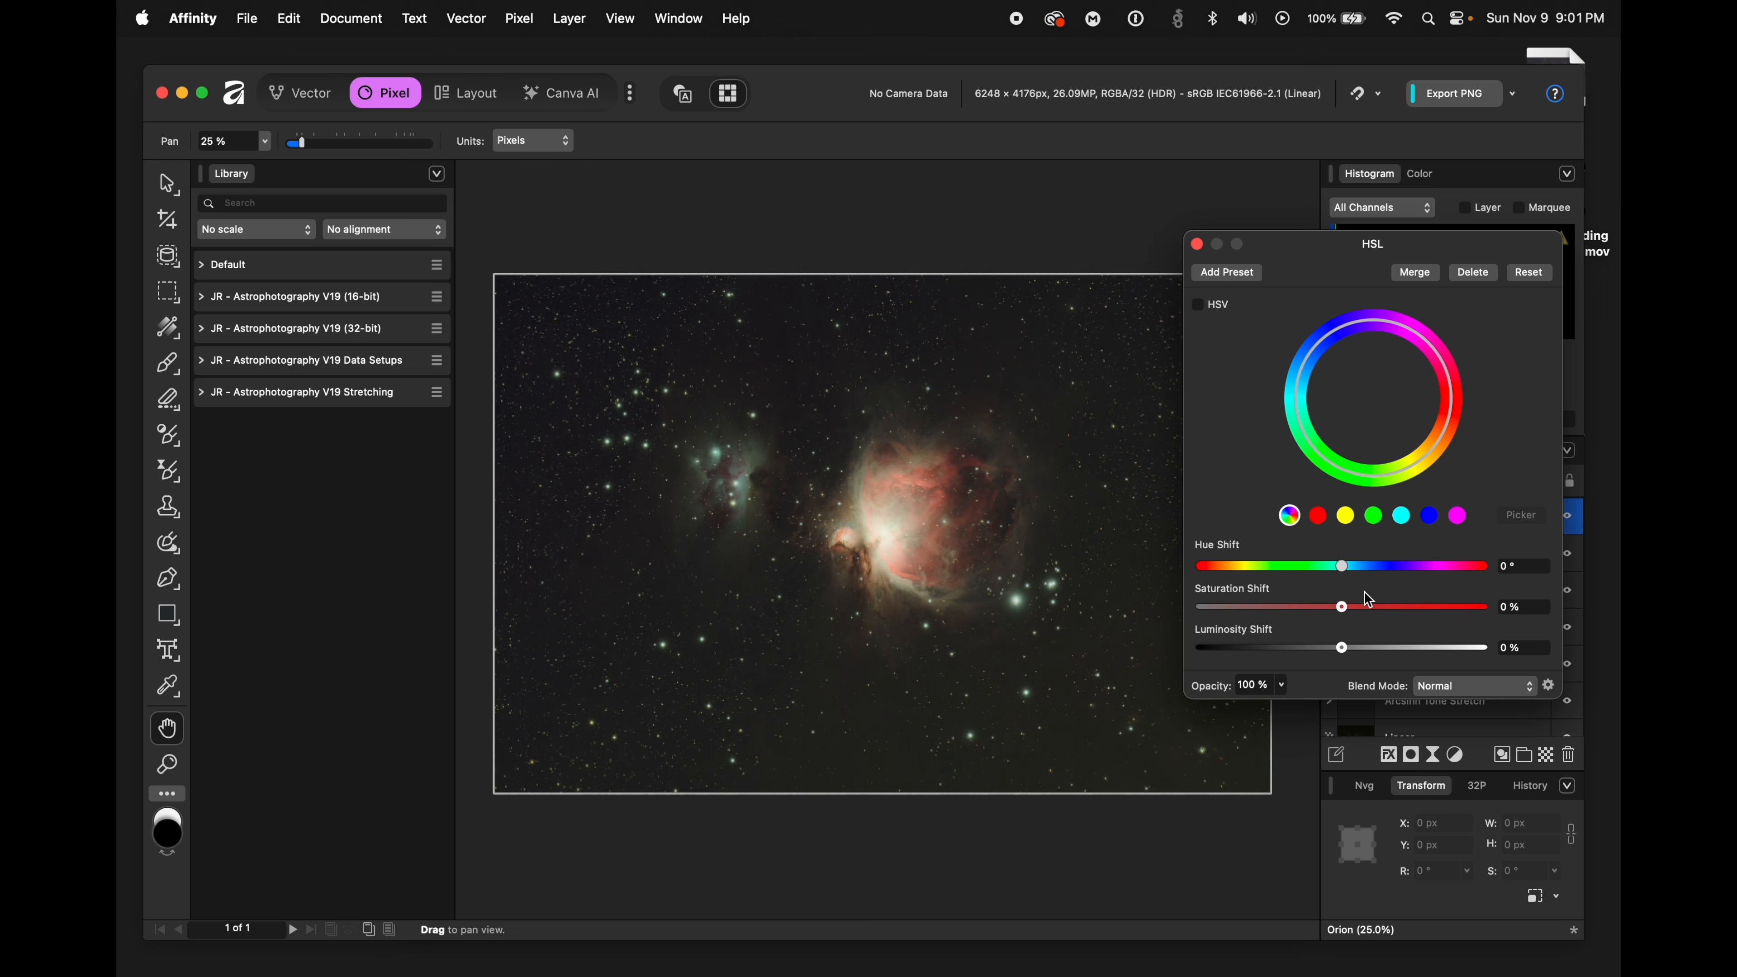
{"action": "left_click_drag", "start_coordinate": [1342, 607], "coordinate": [1418, 607]}
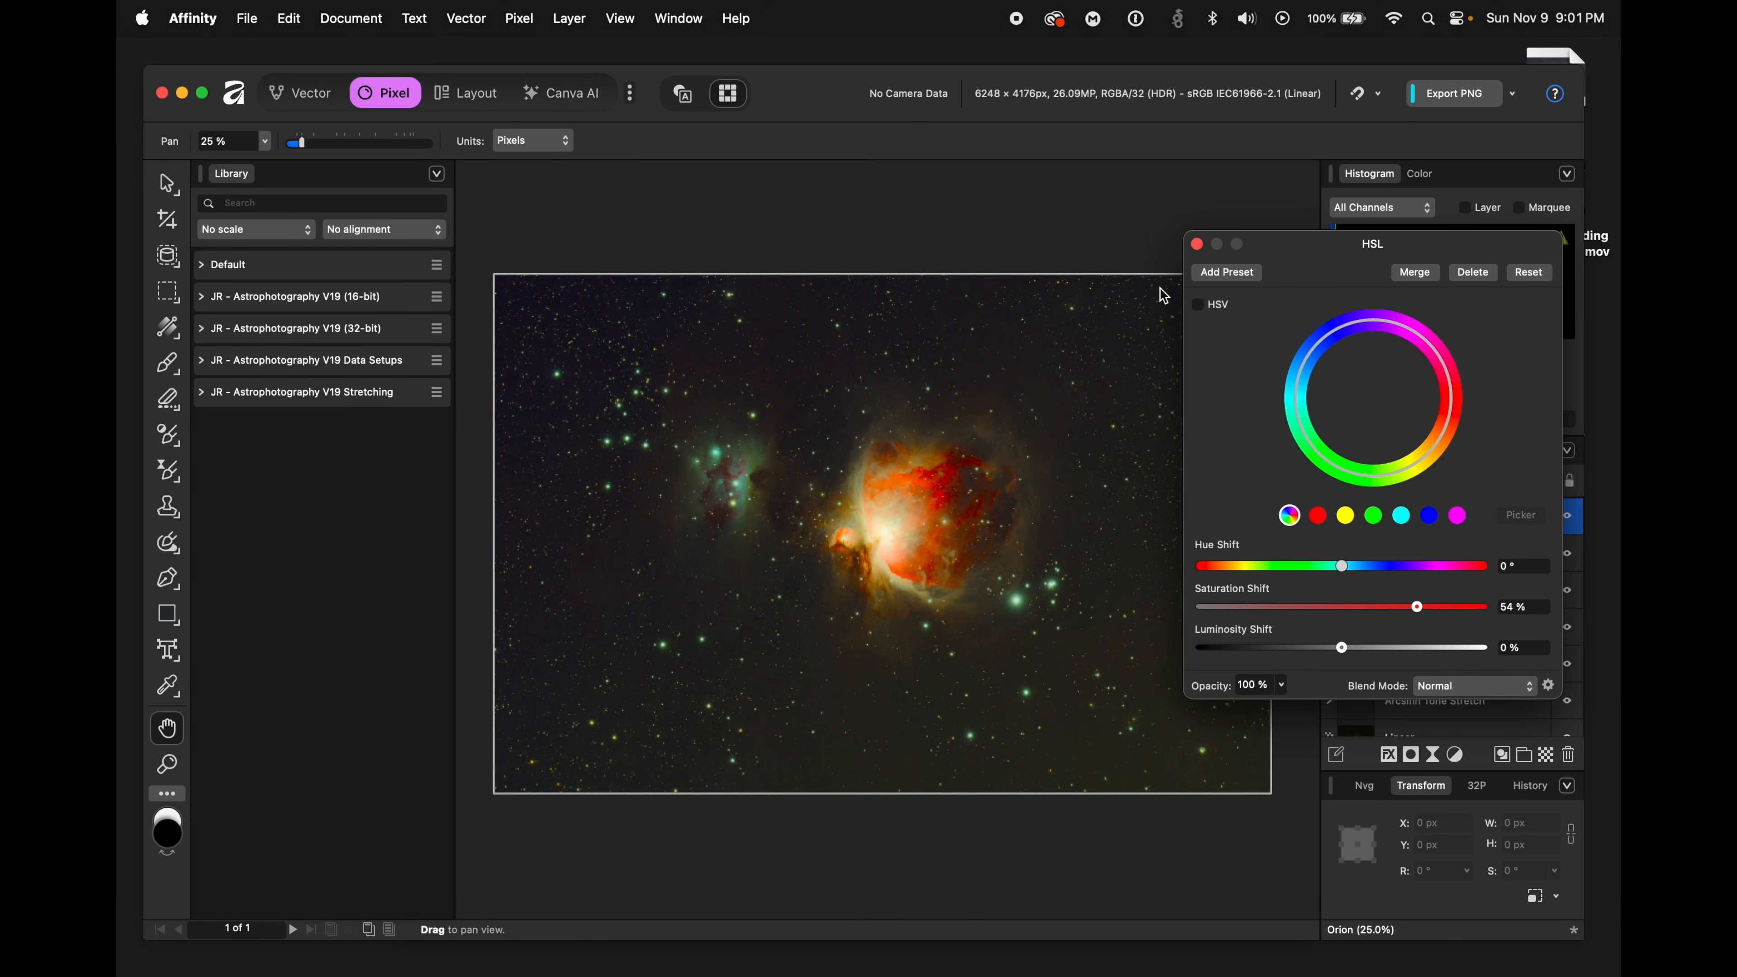
{"action": "left_click", "coordinate": [1197, 244]}
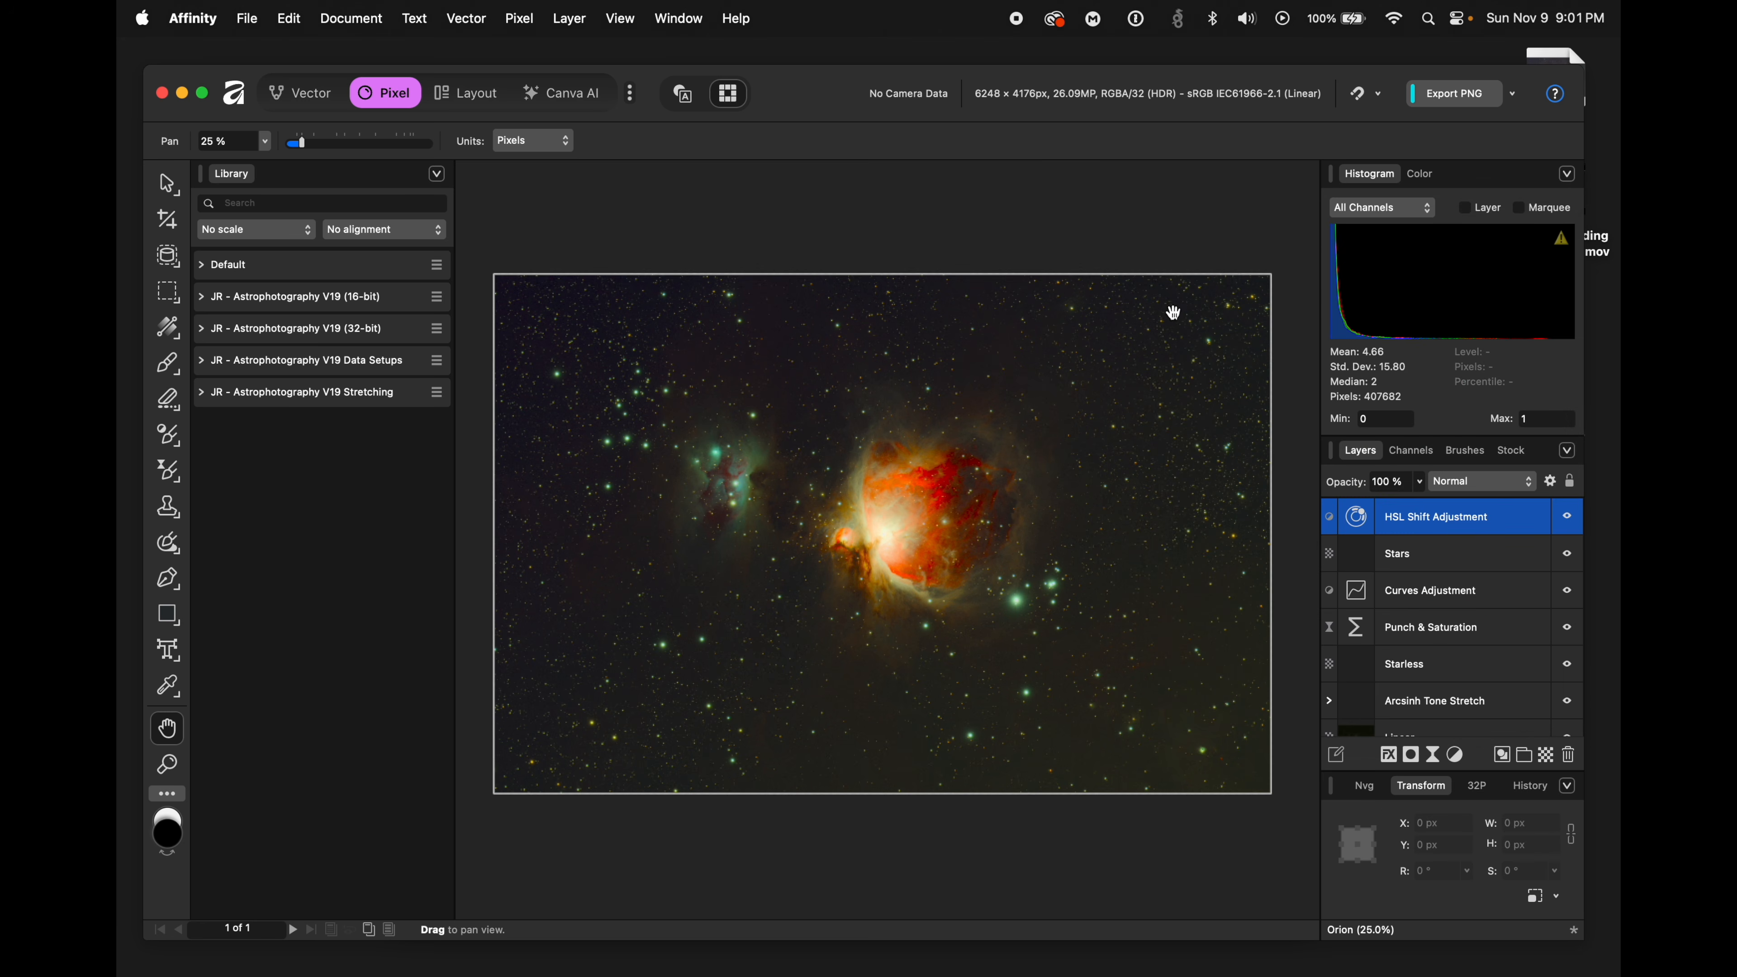
- Toggle the HSL Shift Adjustment's visibility to compare the image with and without the added saturation
{"action": "left_click", "coordinate": [1570, 520]}
{"action": "left_click", "coordinate": [1570, 520]}
{"action": "left_click", "coordinate": [1570, 521]}
{"action": "left_click", "coordinate": [1570, 520]}
{"action": "left_click", "coordinate": [1569, 520]}
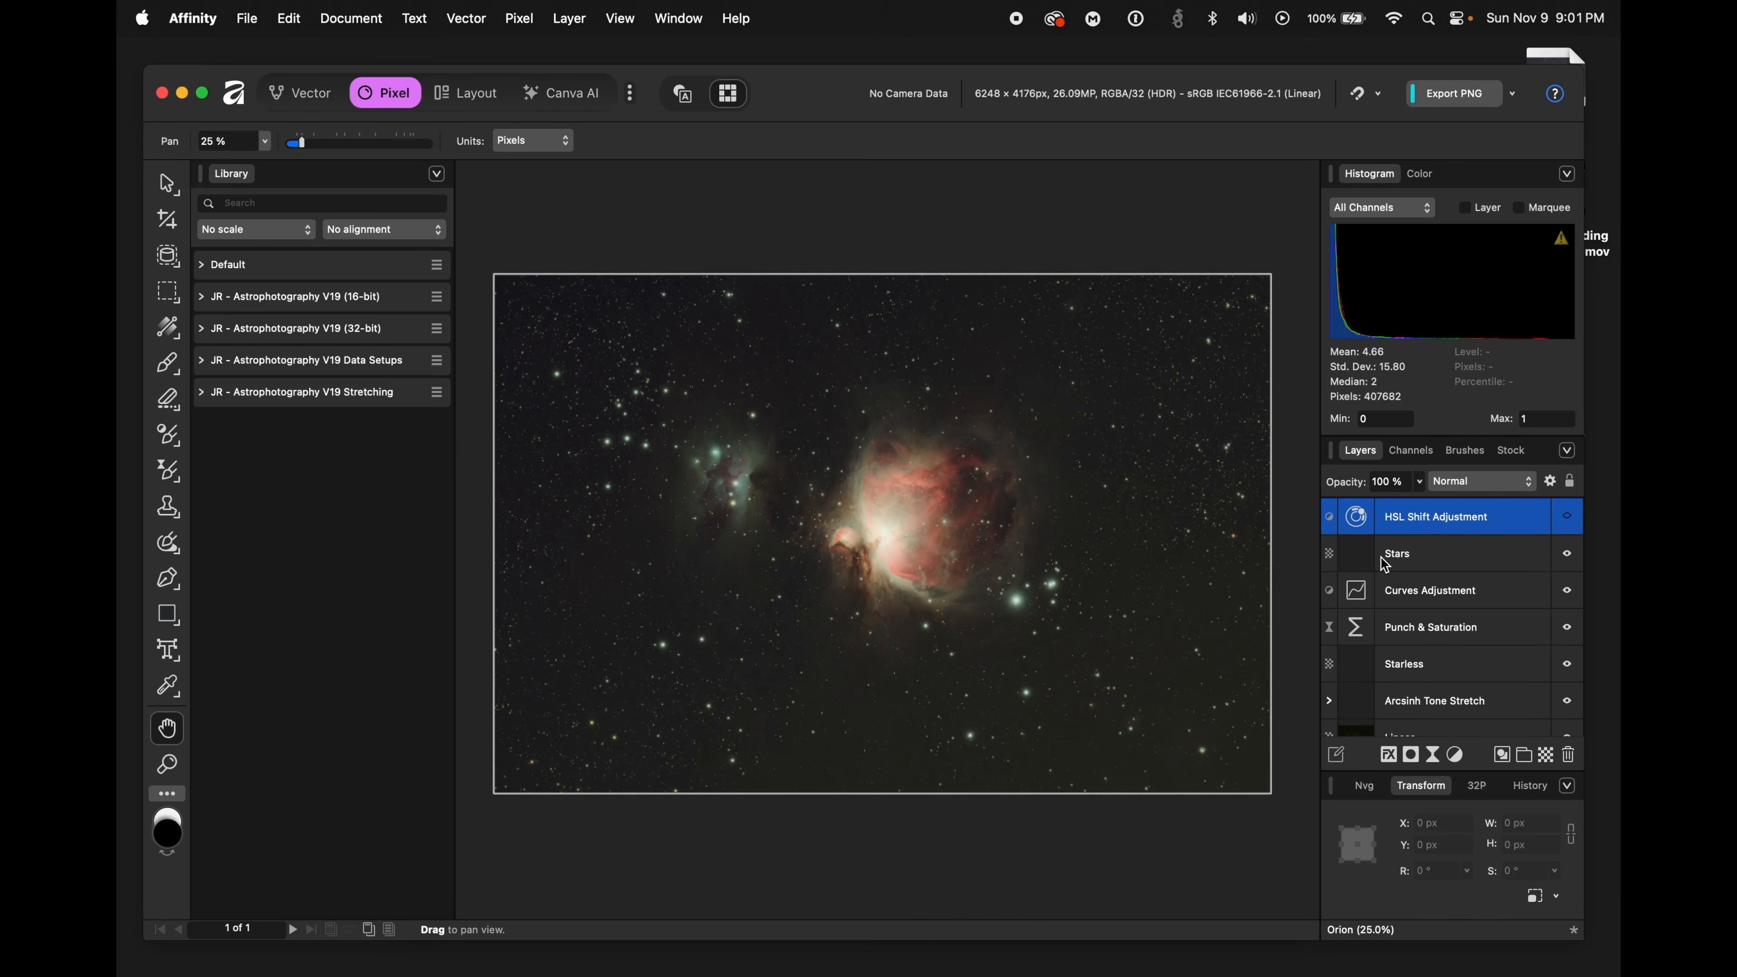
{"action": "left_click", "coordinate": [1567, 516]}
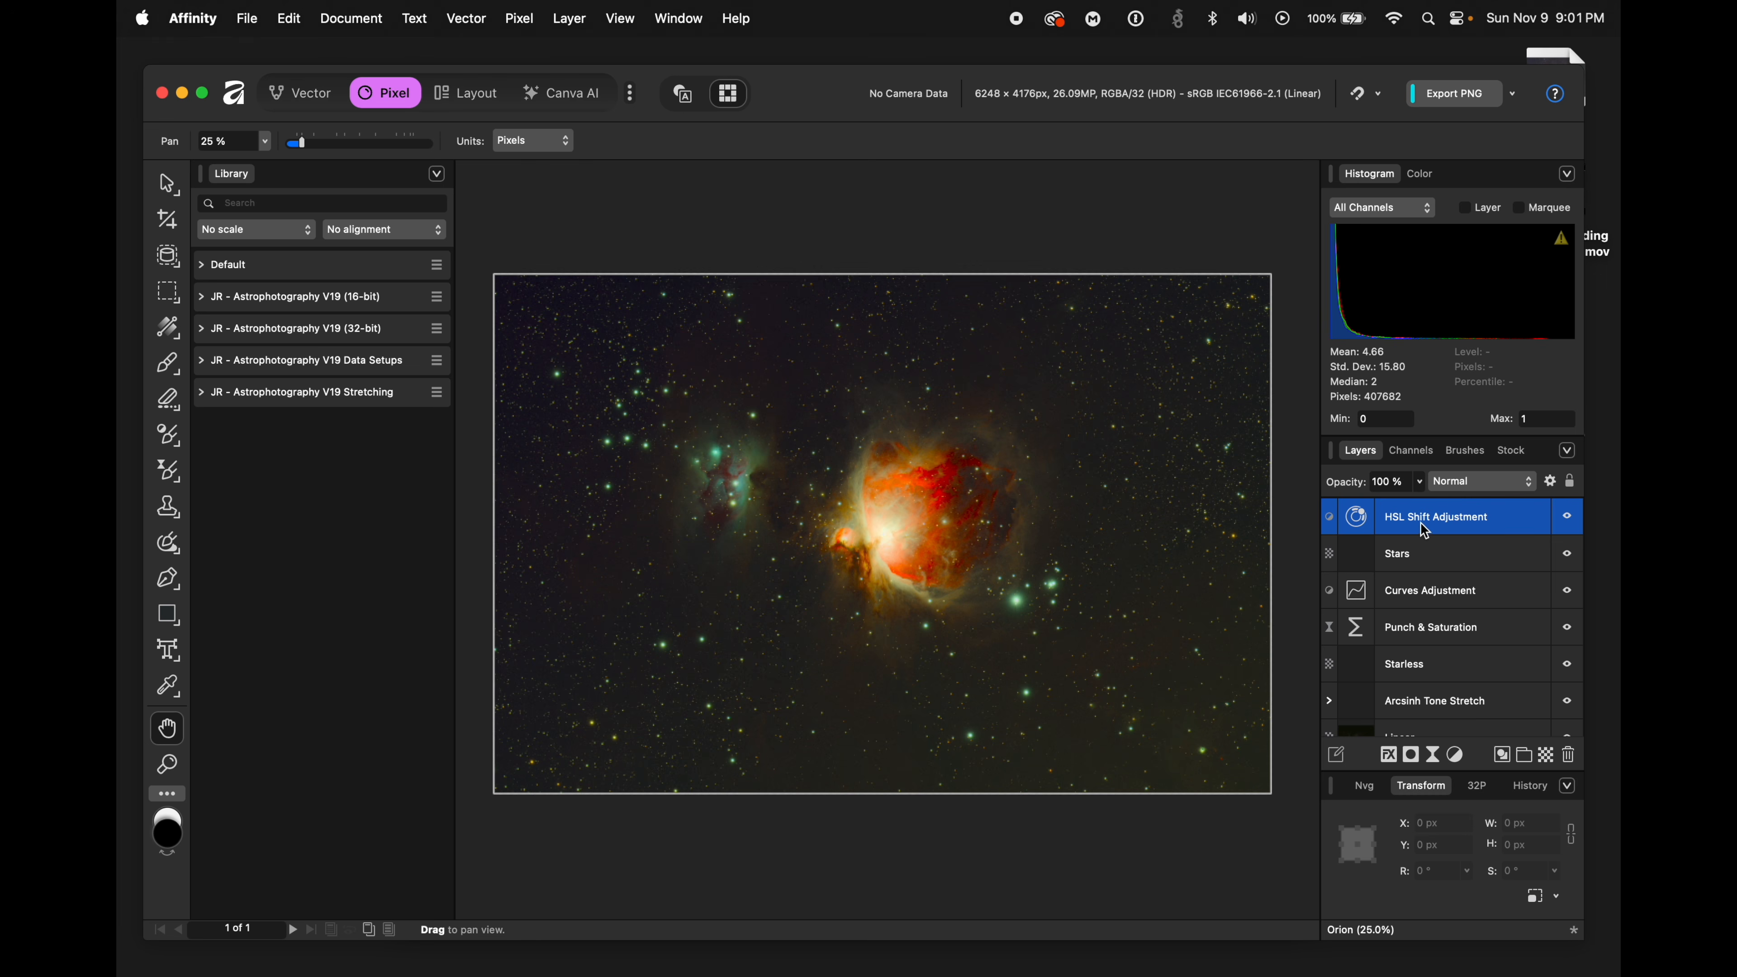
- Nest the HSL Shift Adjustment inside the Stars layer so it affects only the stars, and expand the layer to check it
{"action": "left_click_drag", "start_coordinate": [1415, 528], "coordinate": [1405, 563]}
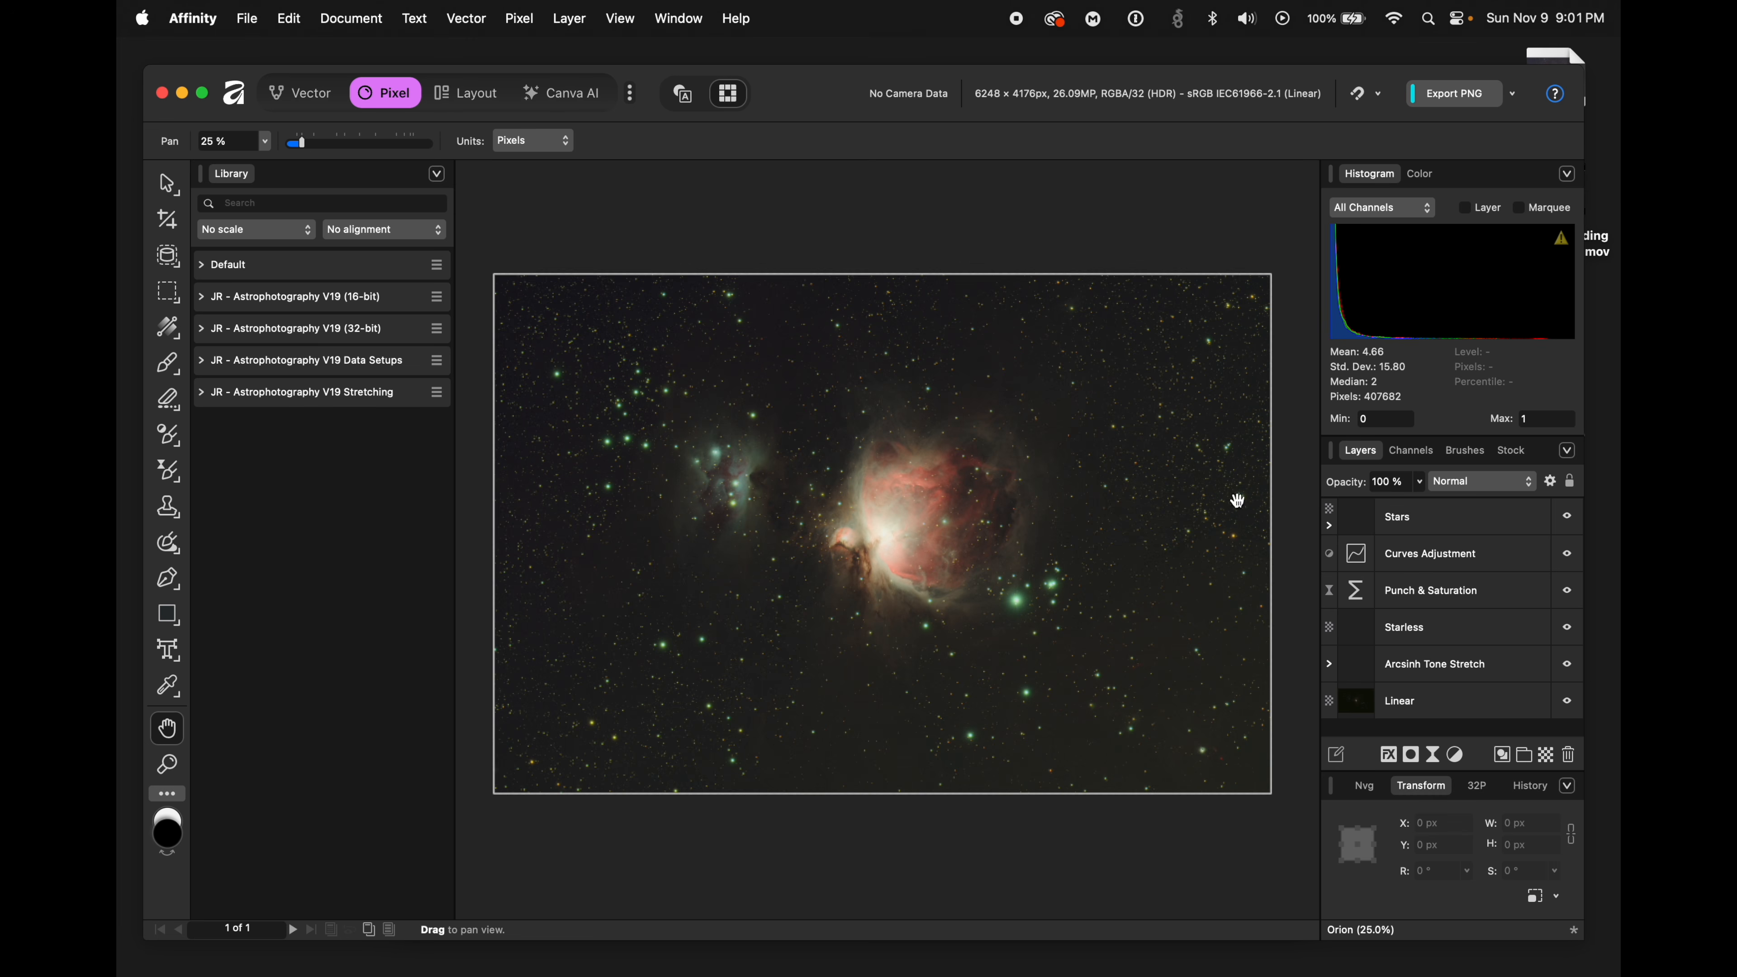
{"action": "left_click", "coordinate": [1330, 526]}
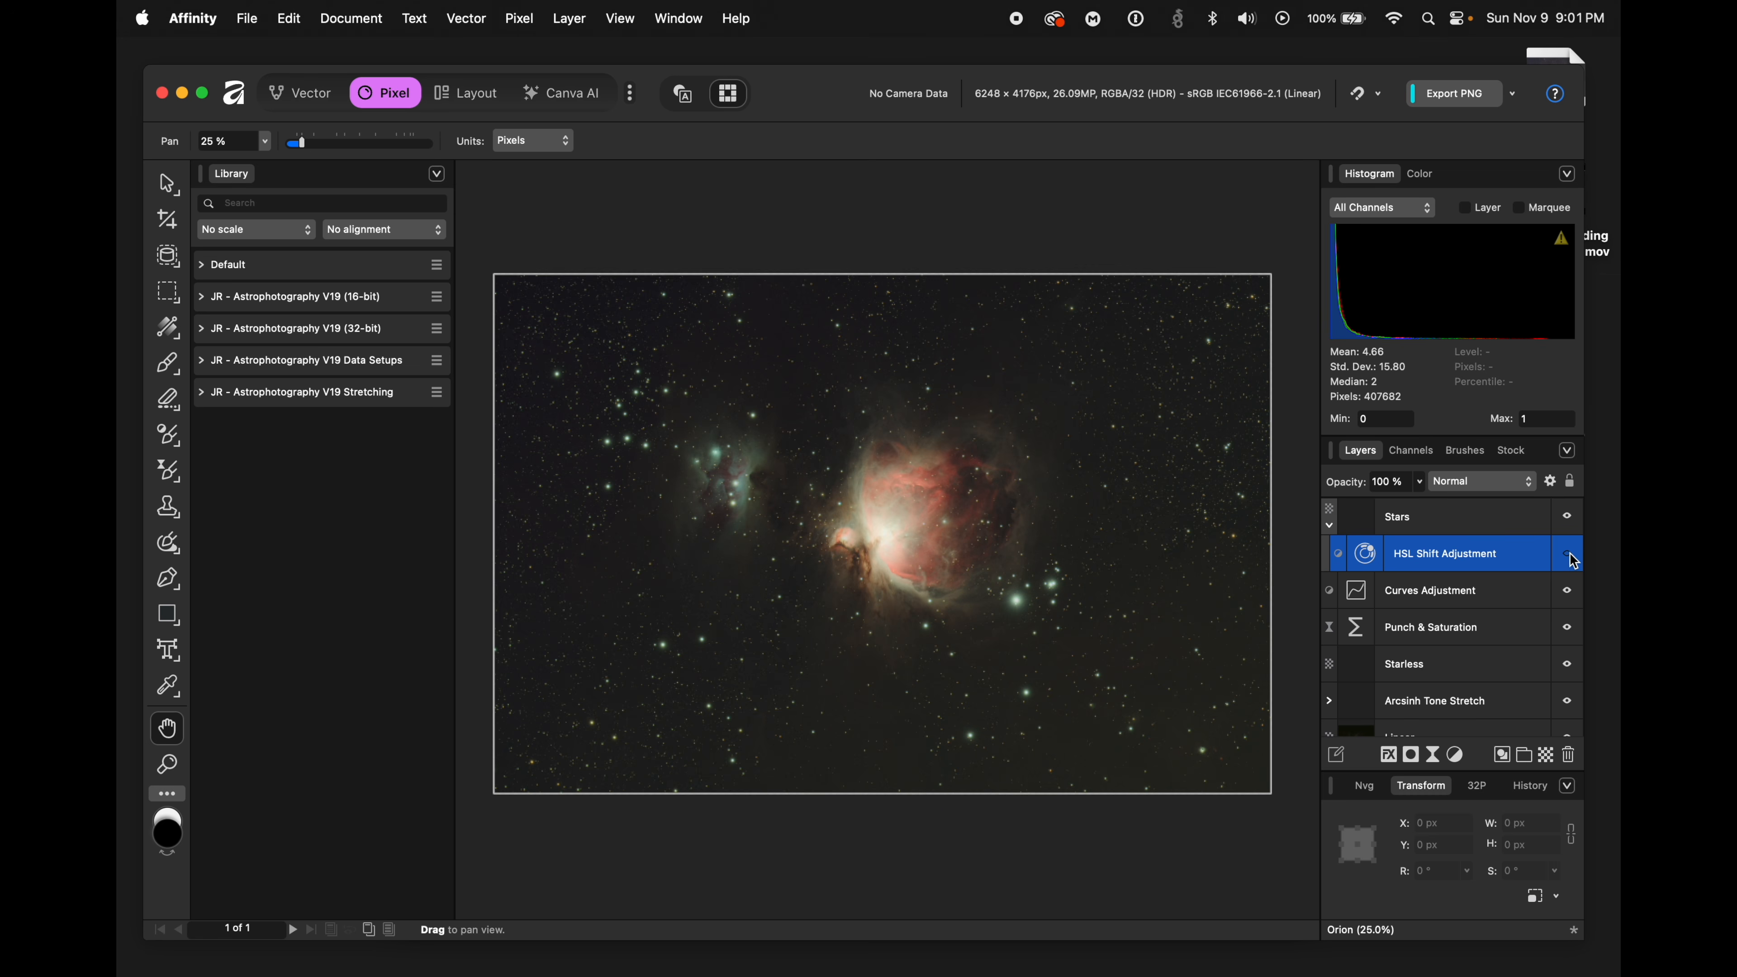
{"action": "left_click", "coordinate": [1330, 526]}
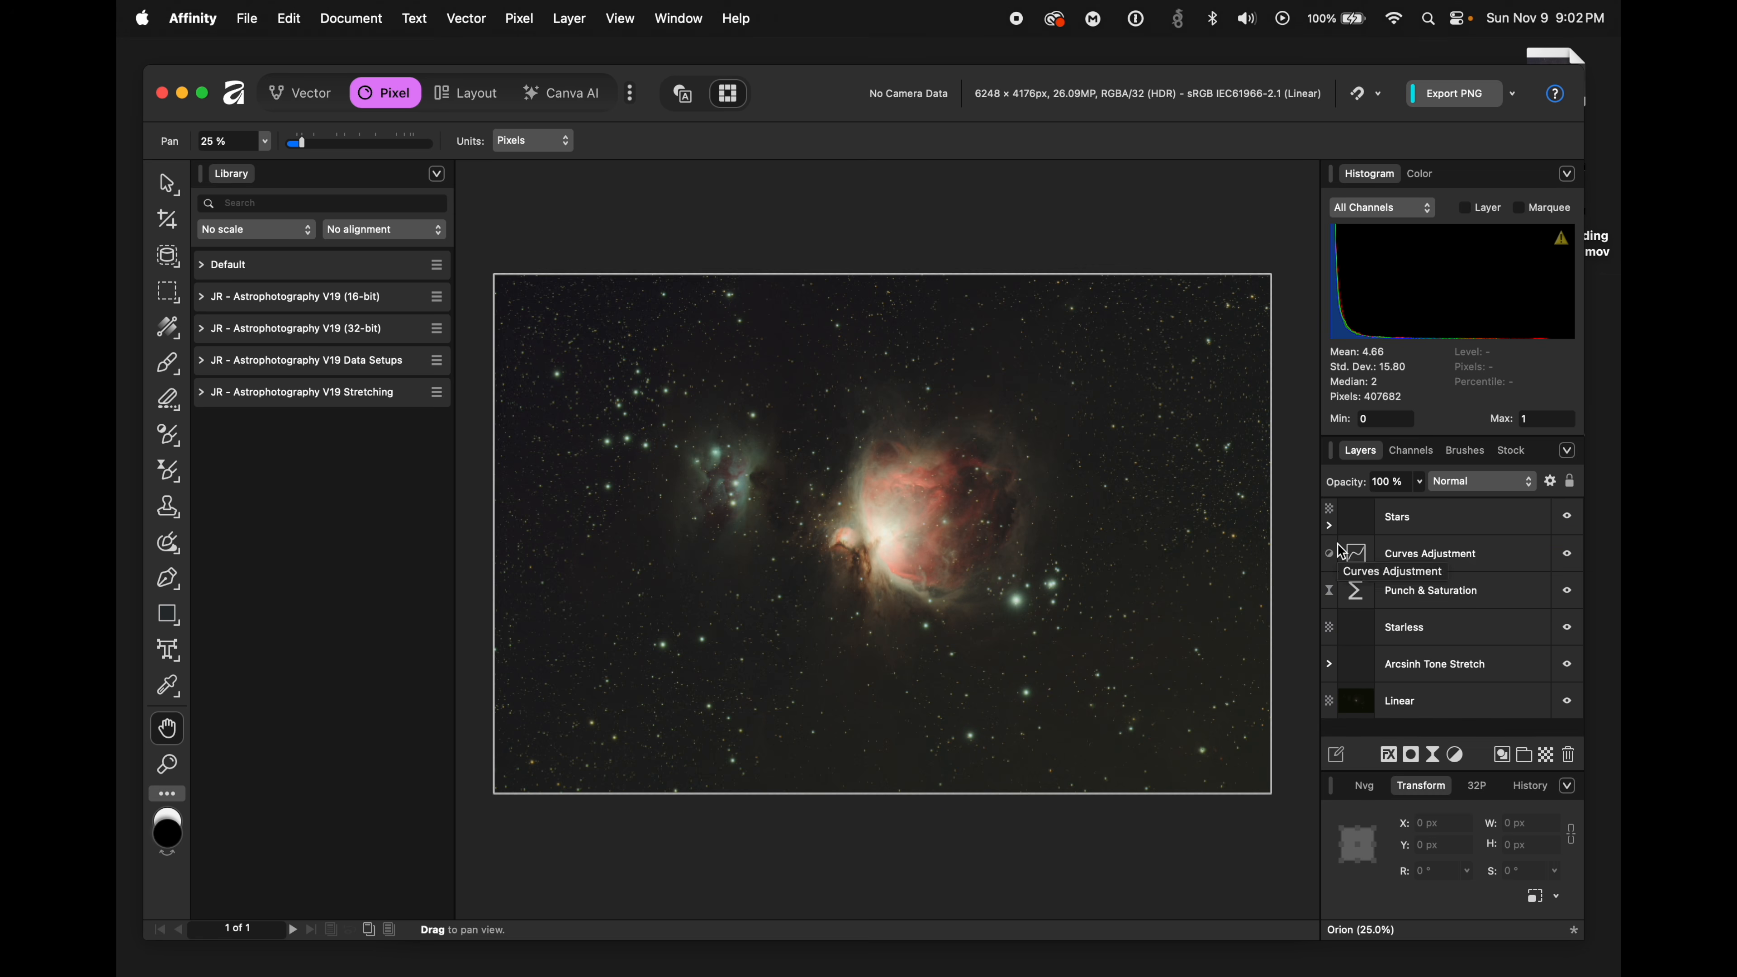
{"action": "left_click", "coordinate": [1330, 526]}
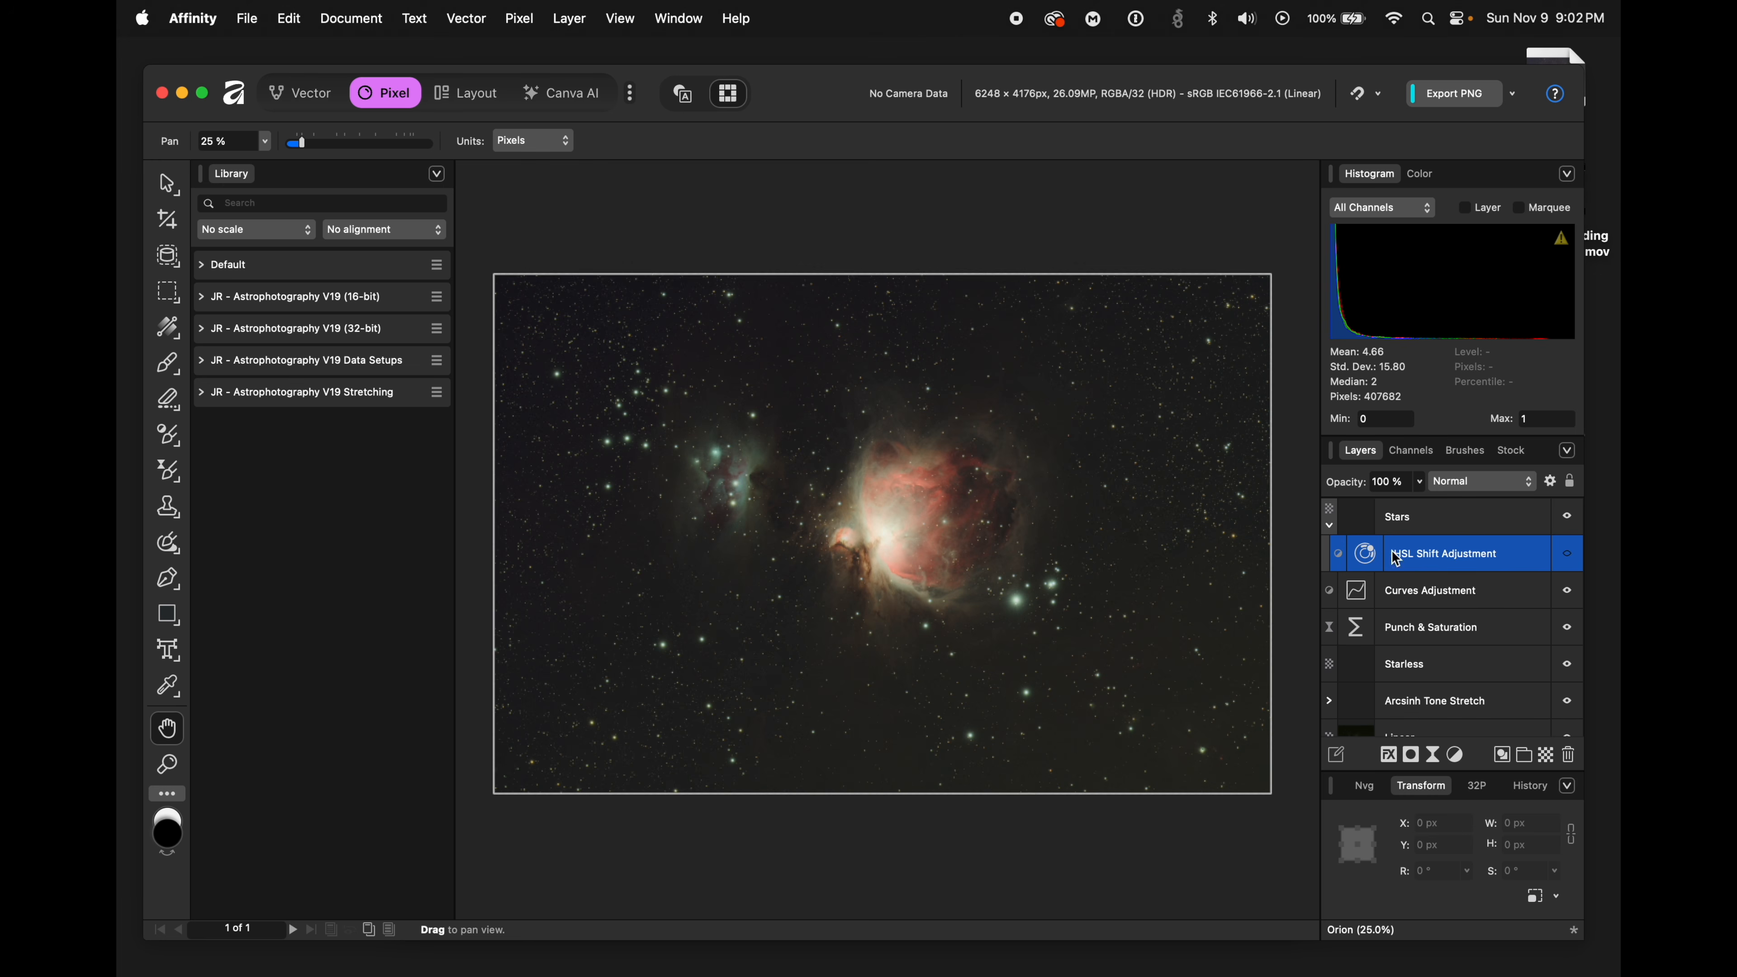
- Turn the nested HSL Shift Adjustment on and lower its Saturation Shift for subtler star colours
{"action": "left_click", "coordinate": [1568, 555]}
{"action": "left_click", "coordinate": [1370, 562]}
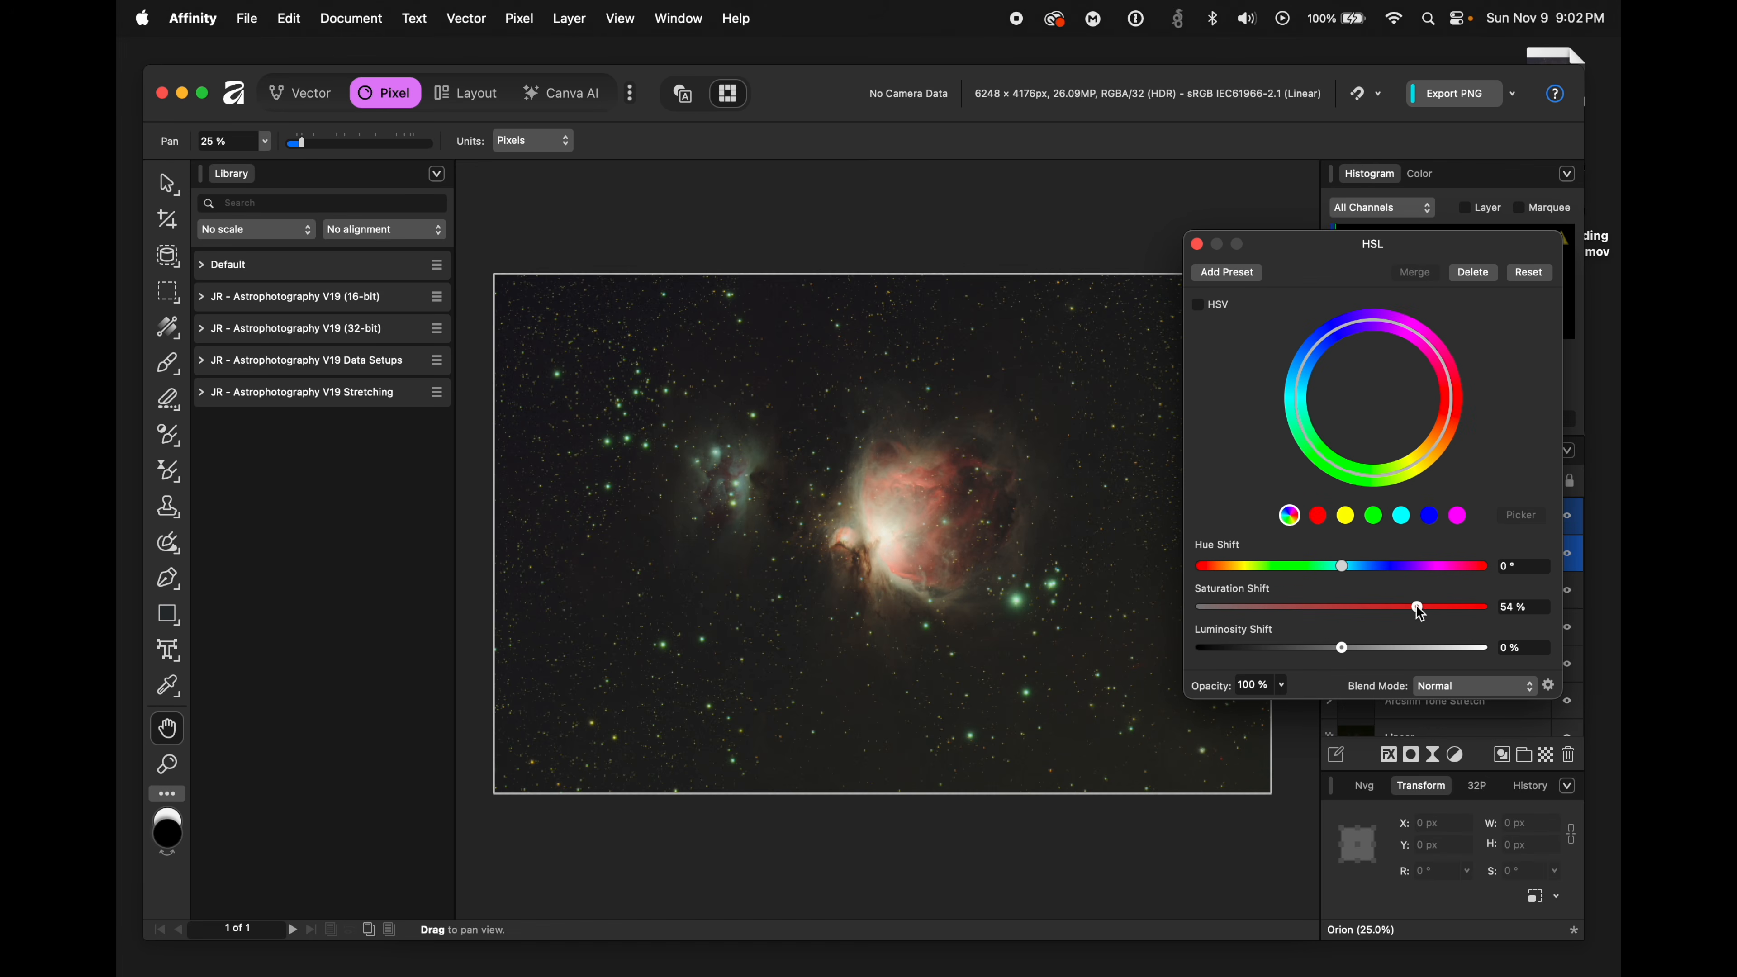
{"action": "left_click_drag", "start_coordinate": [1417, 607], "coordinate": [1367, 622]}
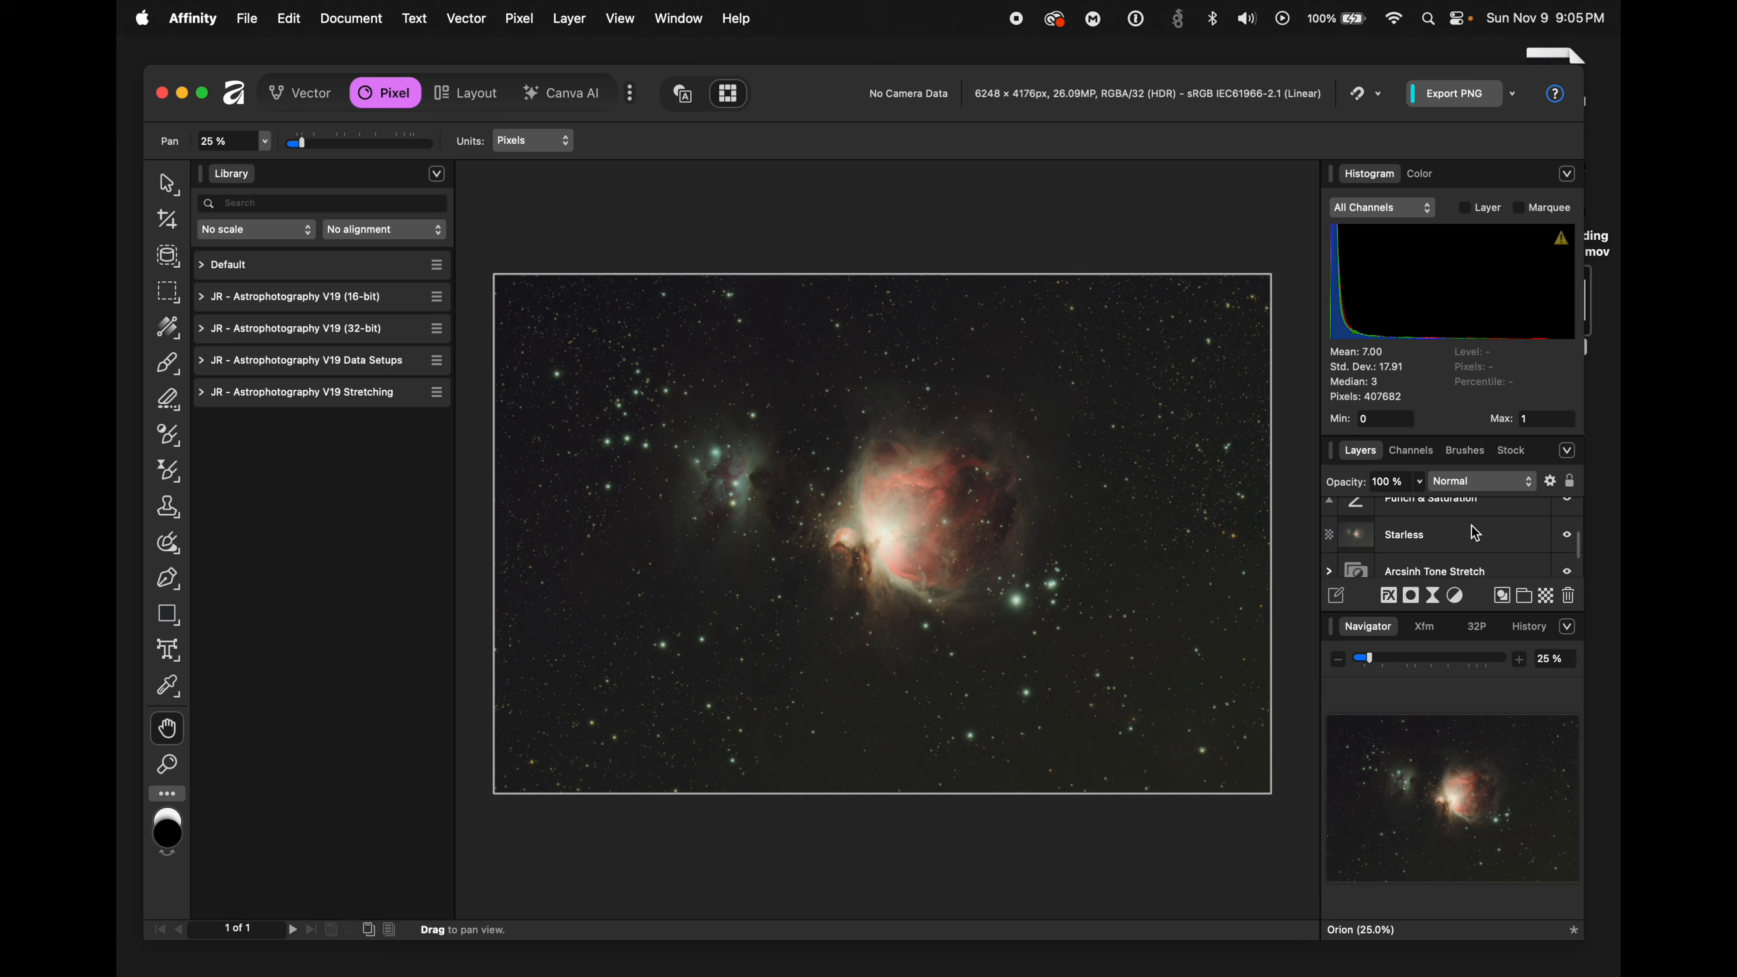
- With the Stars layer hidden, merge the visible layers into a new layer above the Curves Adjustment and name it NoiseReduction
{"action": "scroll", "coordinate": [1436, 535], "scroll_direction": "down", "scroll_amount": 2}
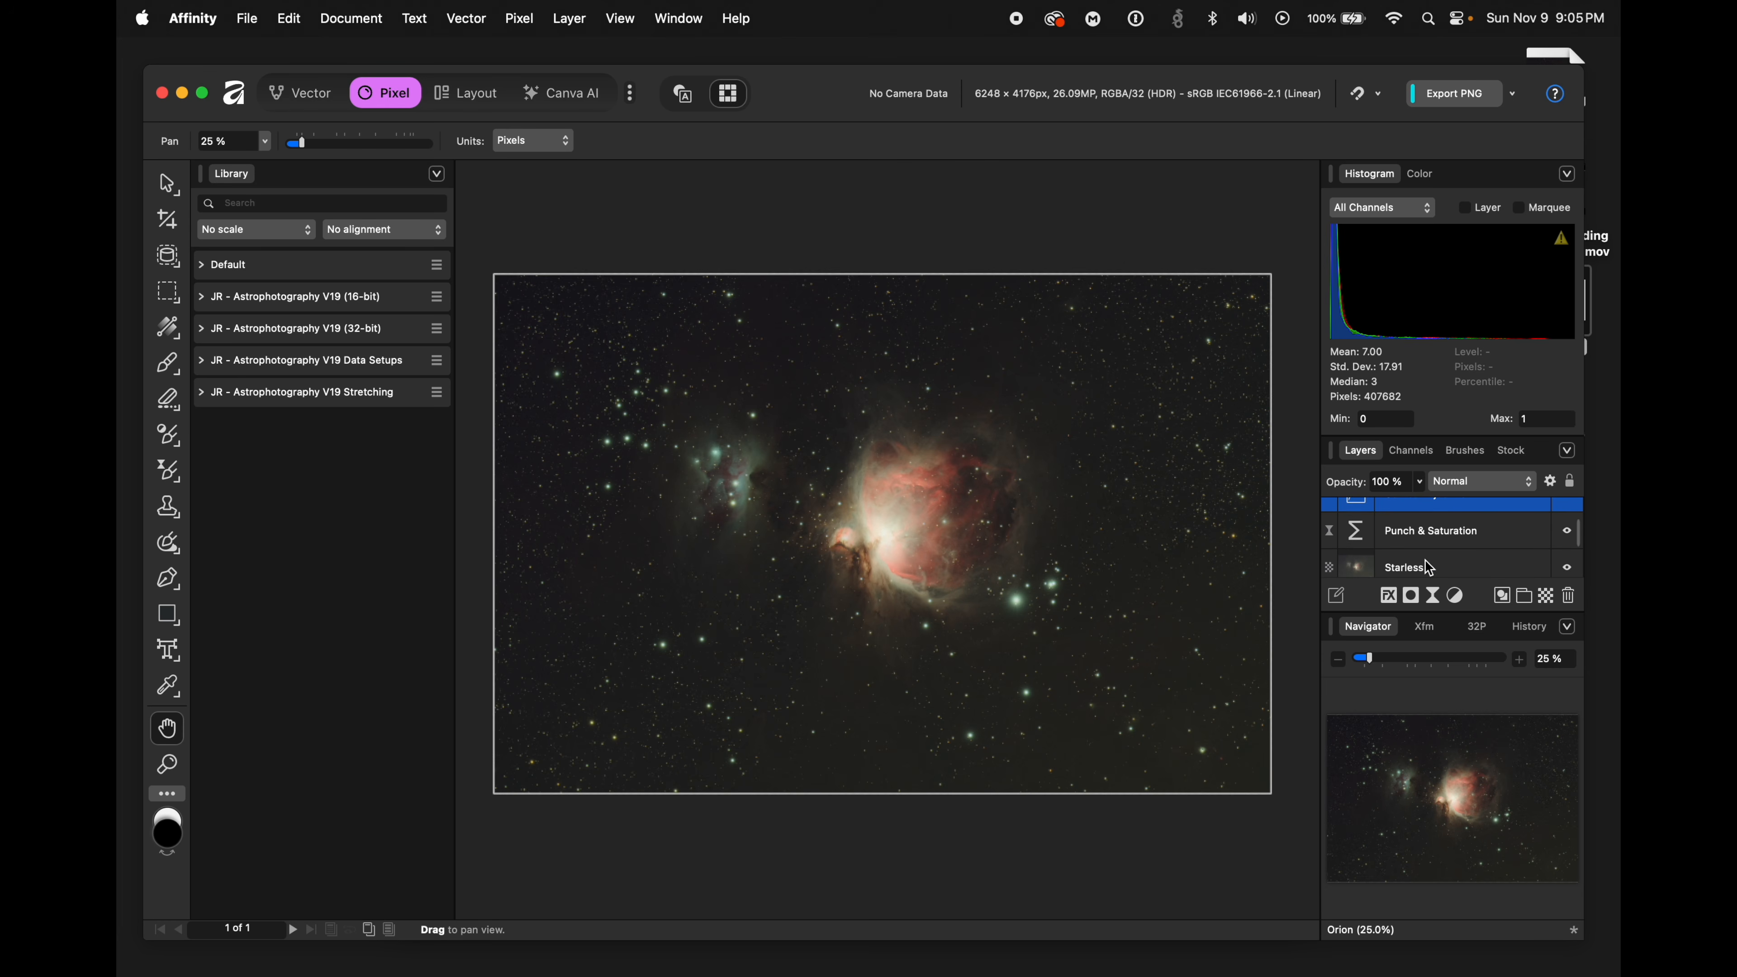
{"action": "scroll", "coordinate": [1448, 530], "scroll_direction": "up", "scroll_amount": 2}
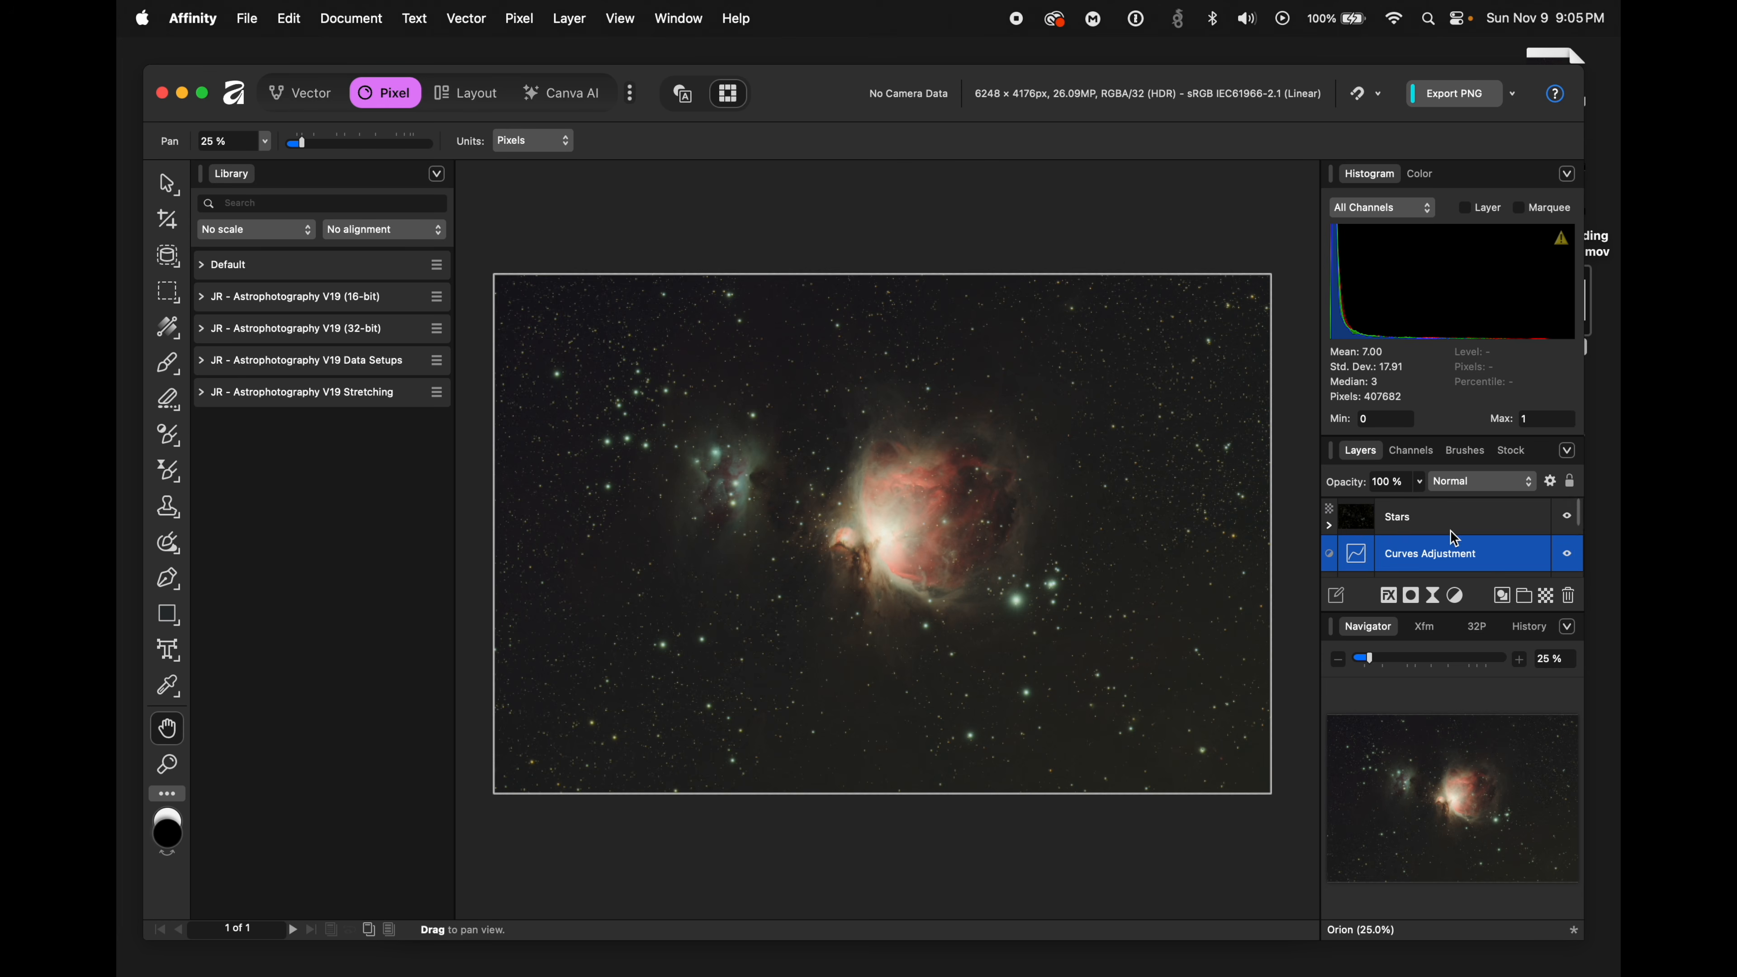
{"action": "left_click", "coordinate": [1568, 519]}
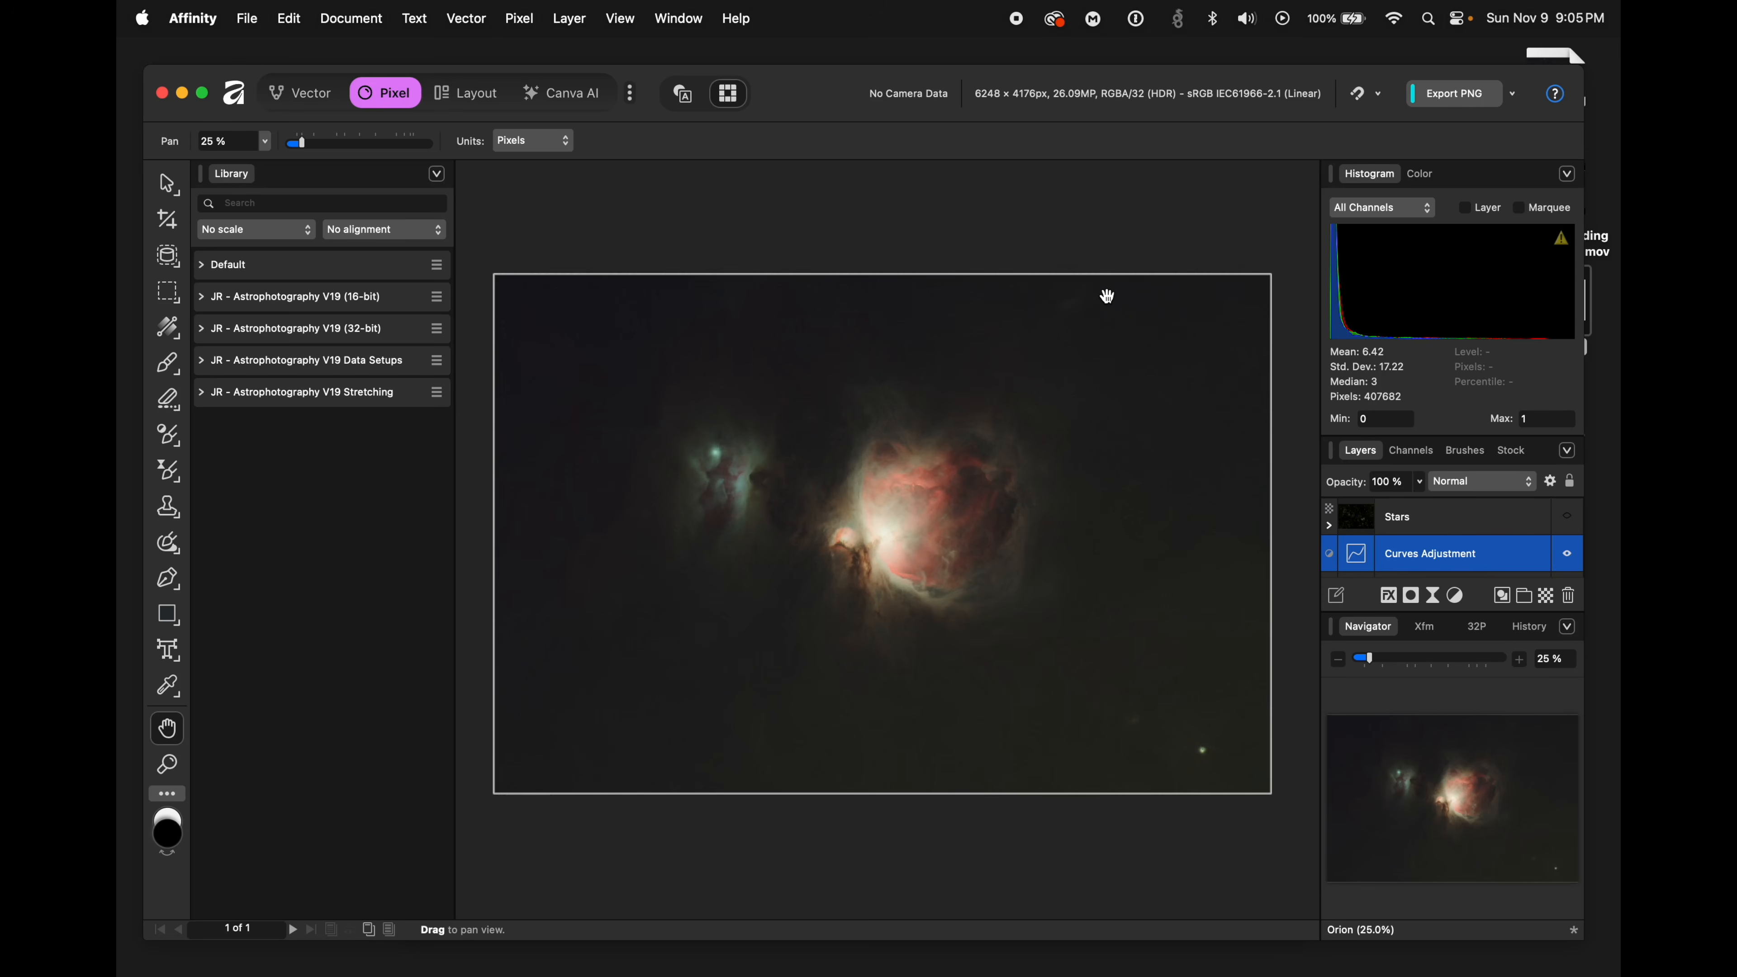
{"action": "key", "text": "super+alt+shift+e"}
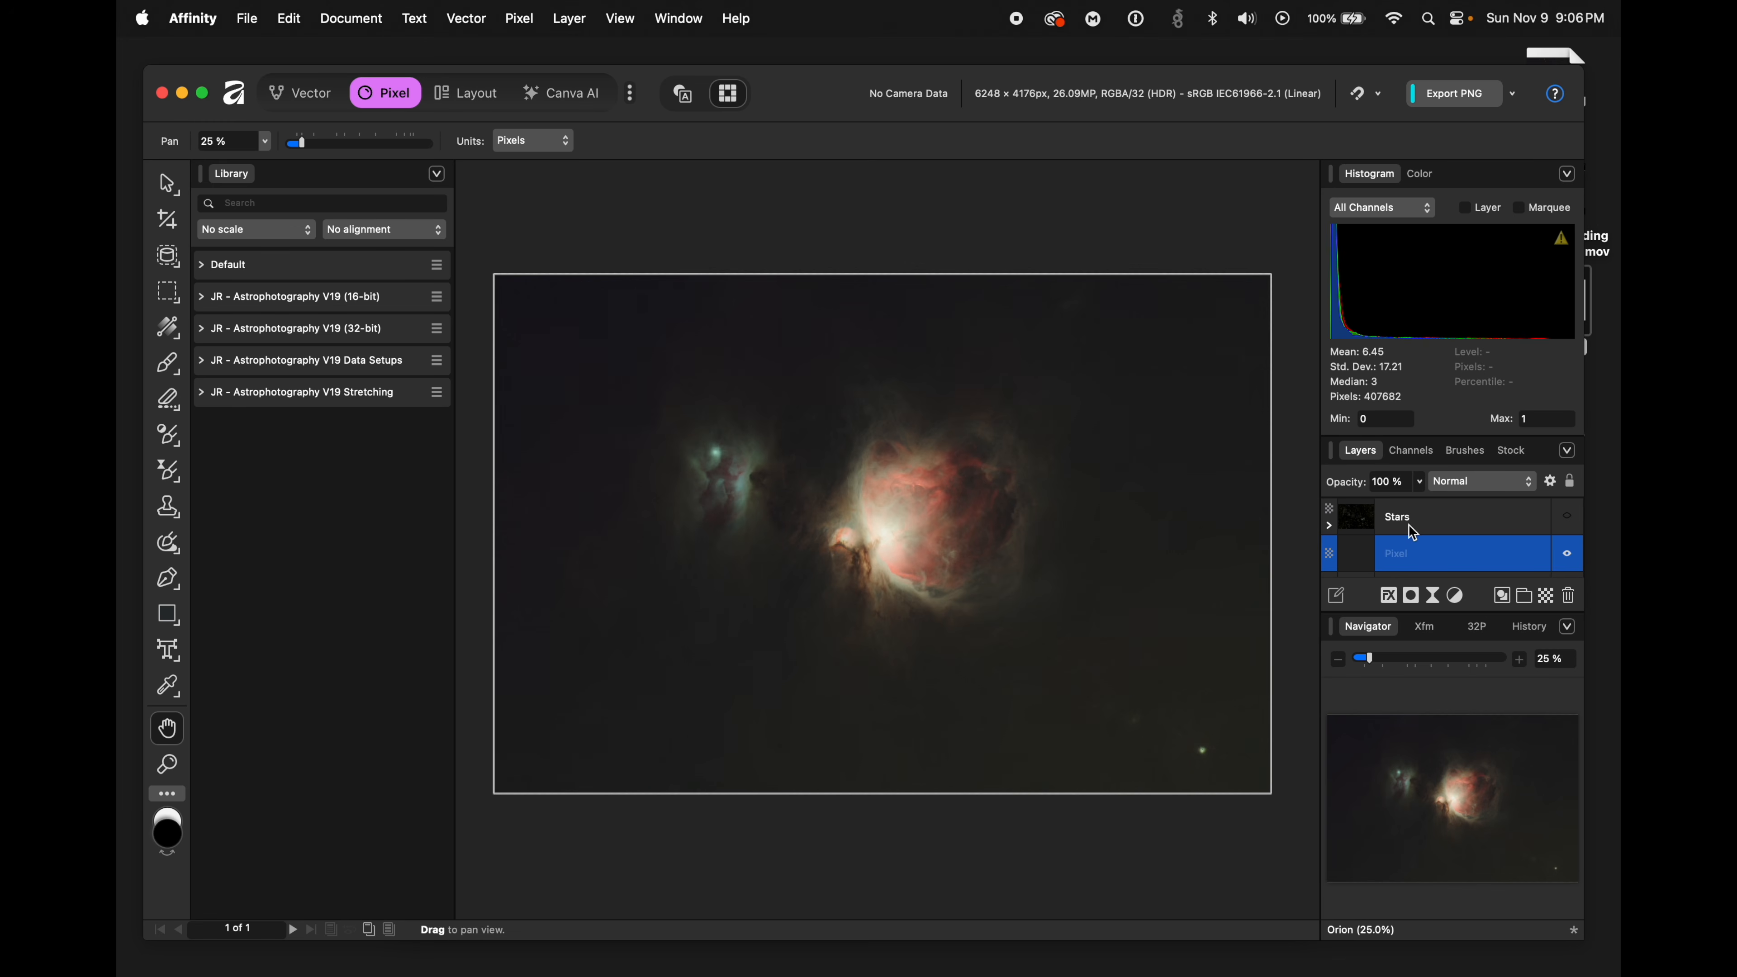
{"action": "double_click", "coordinate": [1400, 553]}
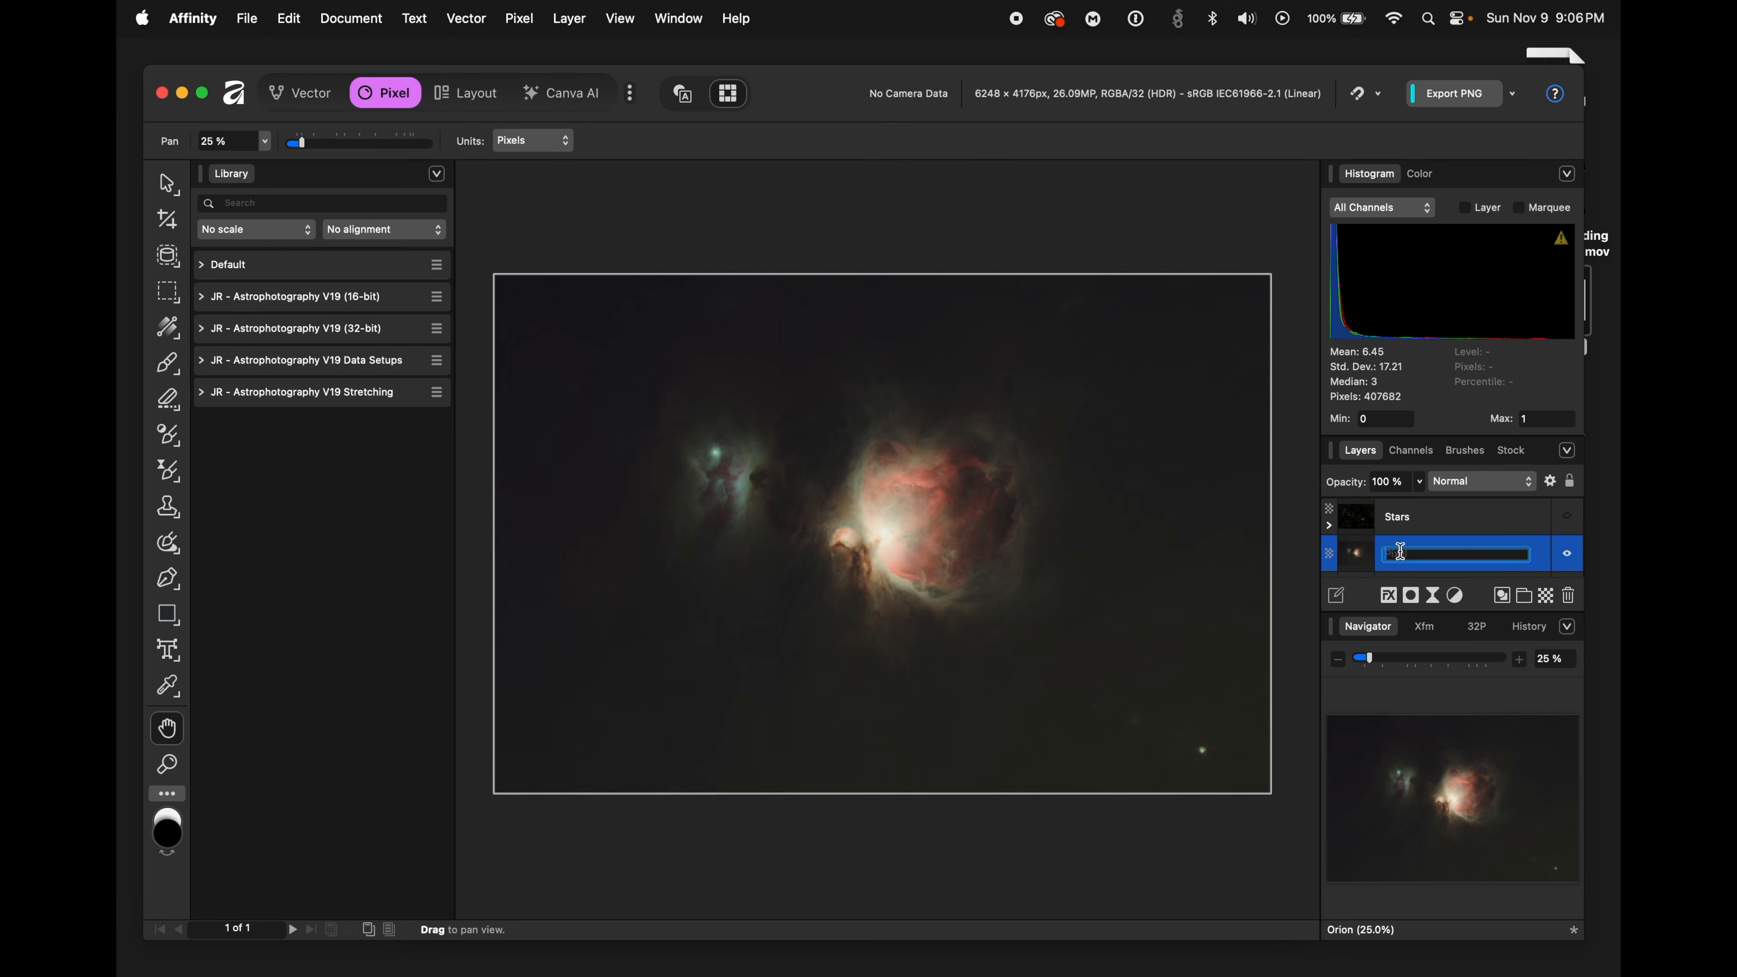
{"action": "type", "text": "NoiseReduction"}
{"action": "key", "text": "Return"}
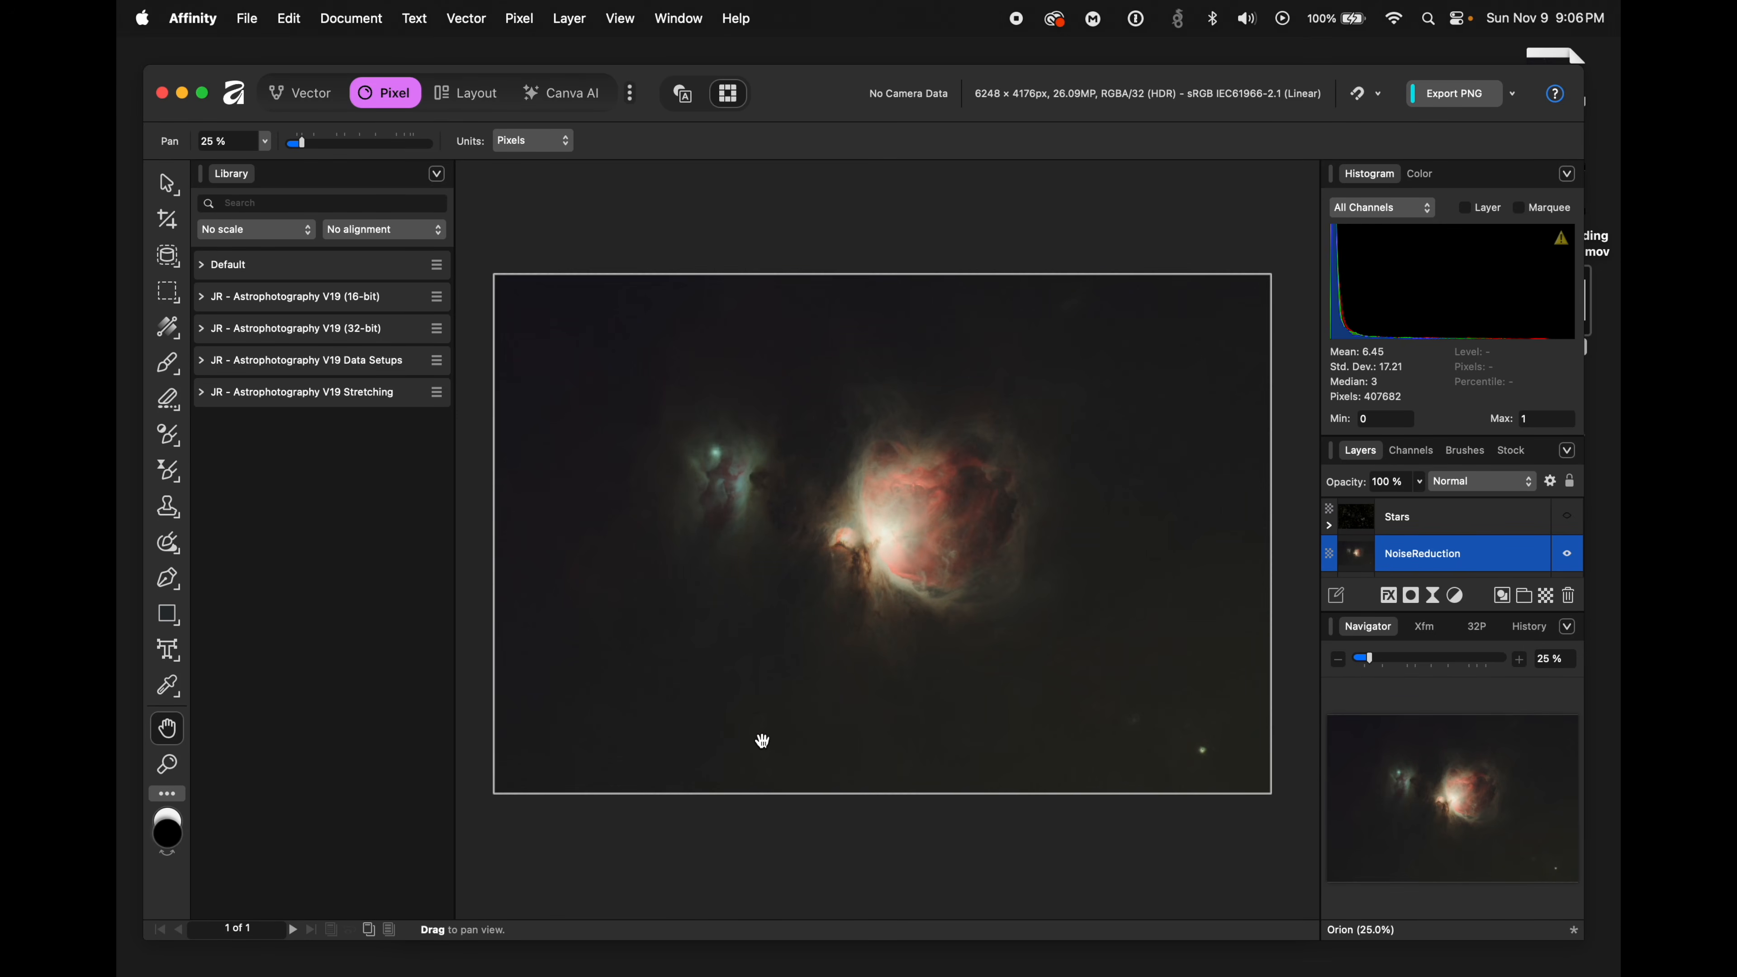
- Examine the noise in the dark background below the nebula at up to 200% magnification
{"action": "key", "text": "super+plus"}
{"action": "key", "text": "super+plus"}
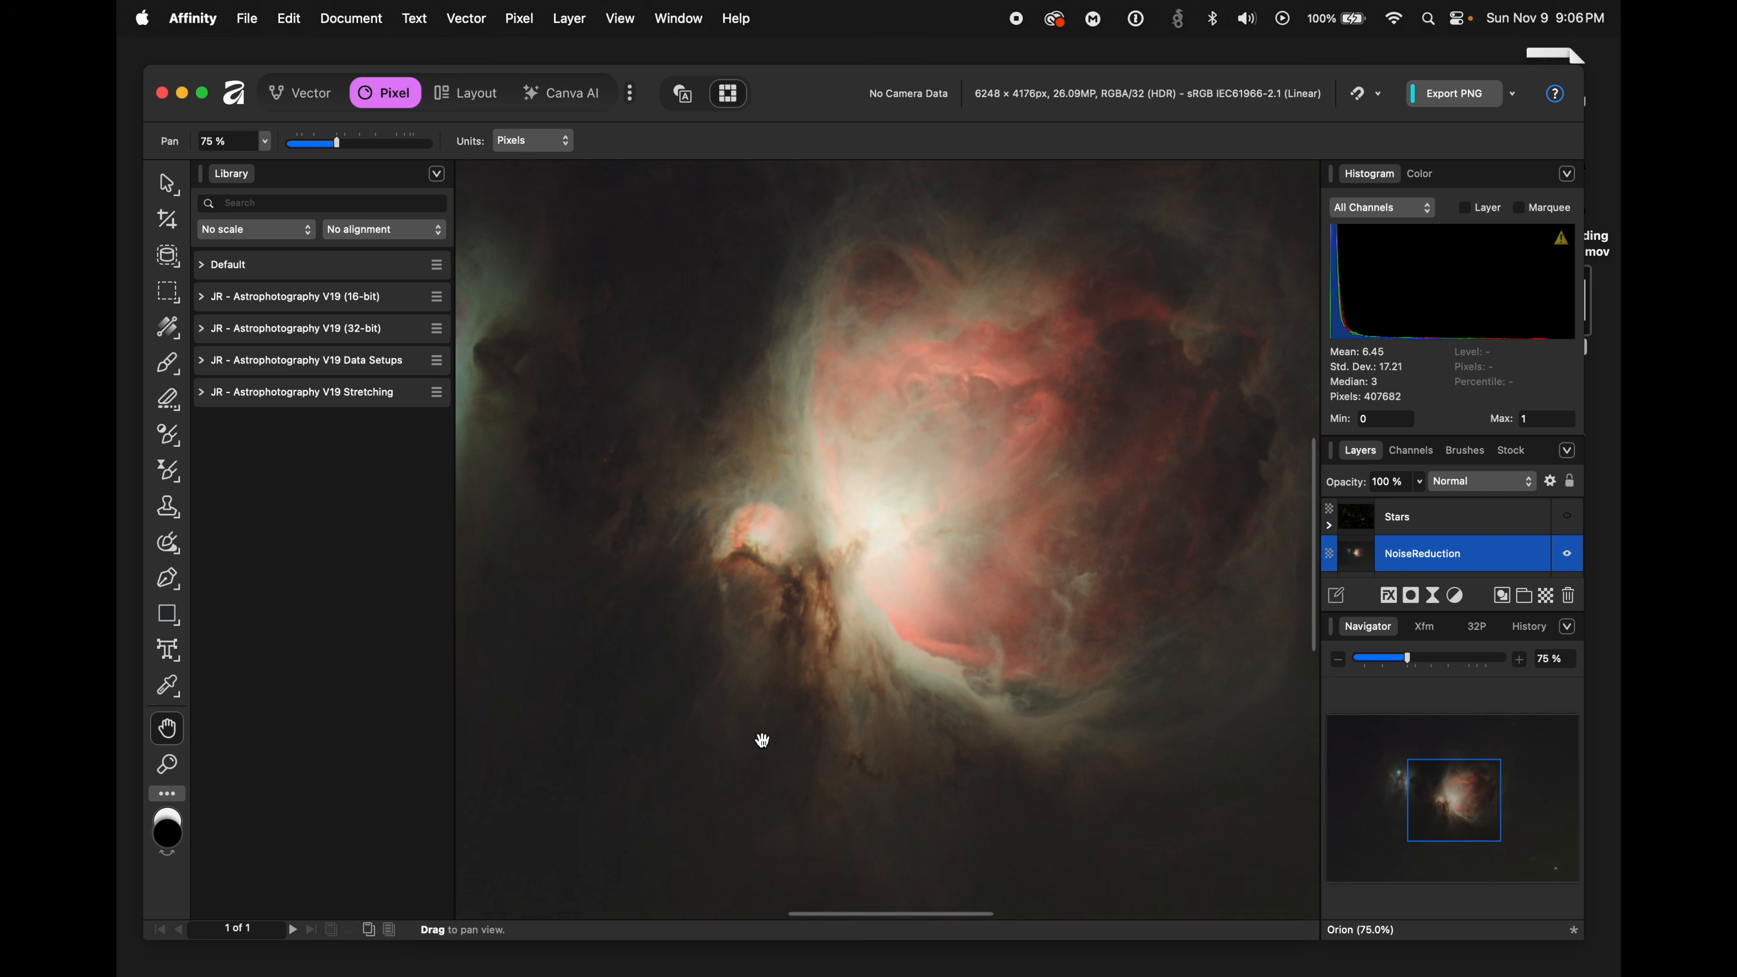
{"action": "scroll", "coordinate": [812, 579], "scroll_direction": "down", "scroll_amount": 10}
{"action": "scroll", "coordinate": [811, 579], "scroll_direction": "left", "scroll_amount": 7}
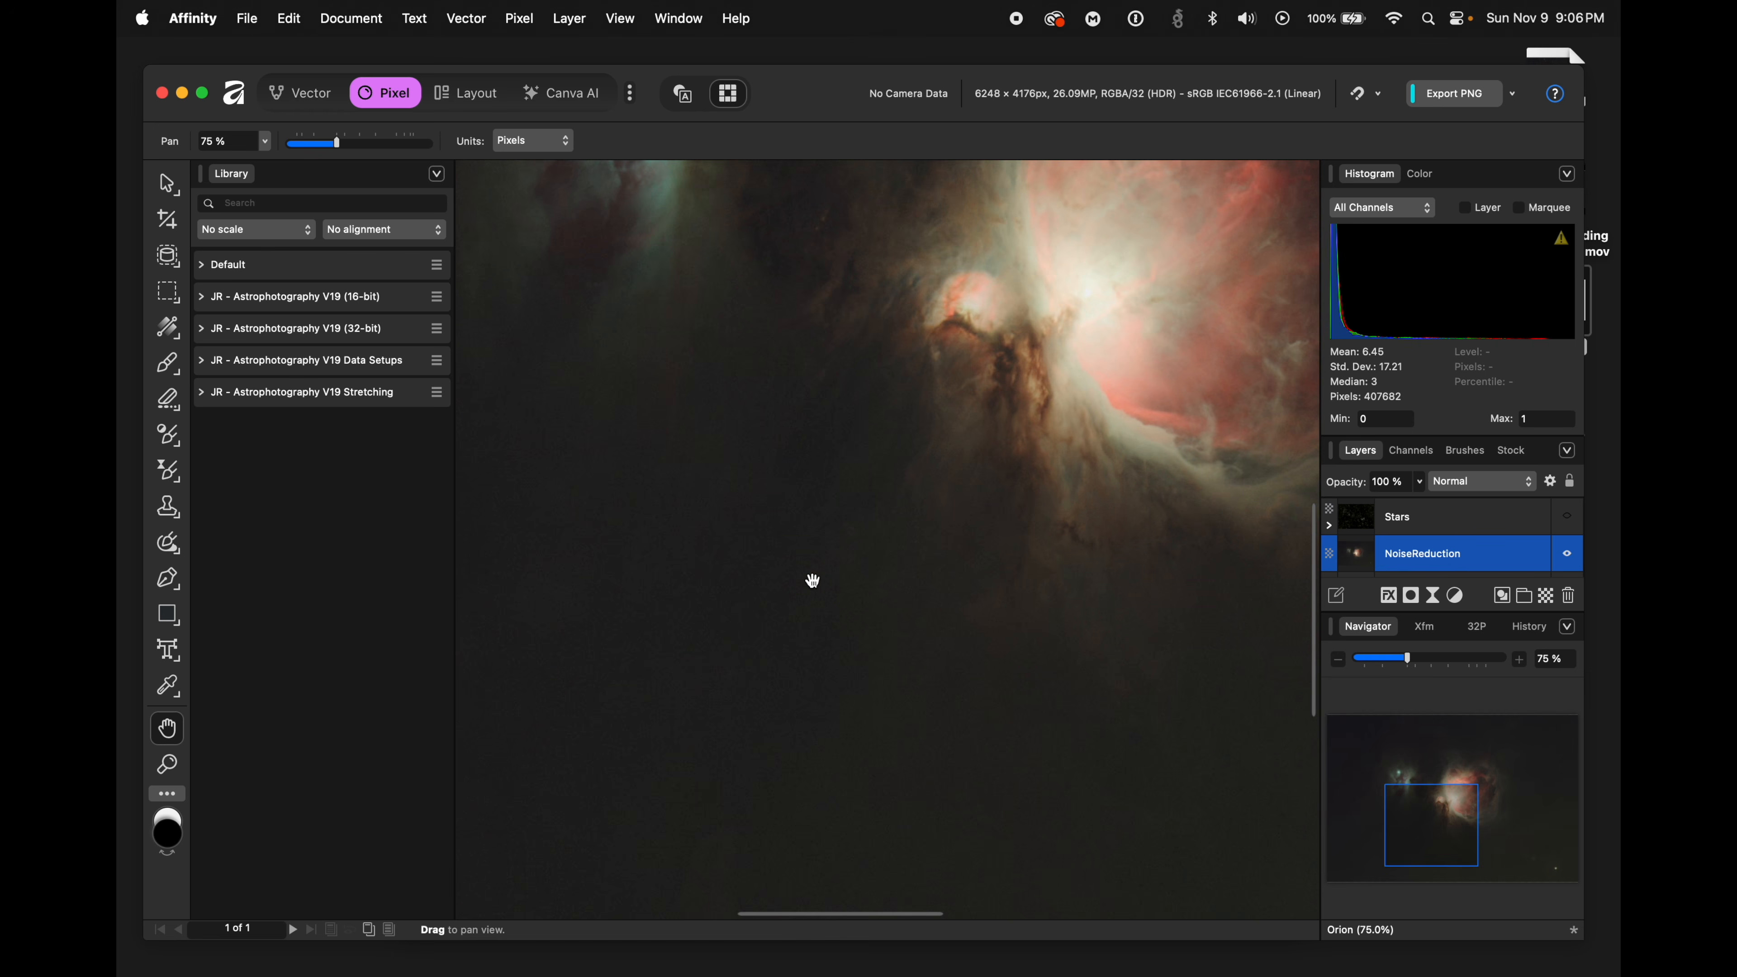
{"action": "scroll", "coordinate": [812, 580], "scroll_direction": "up", "scroll_amount": 3}
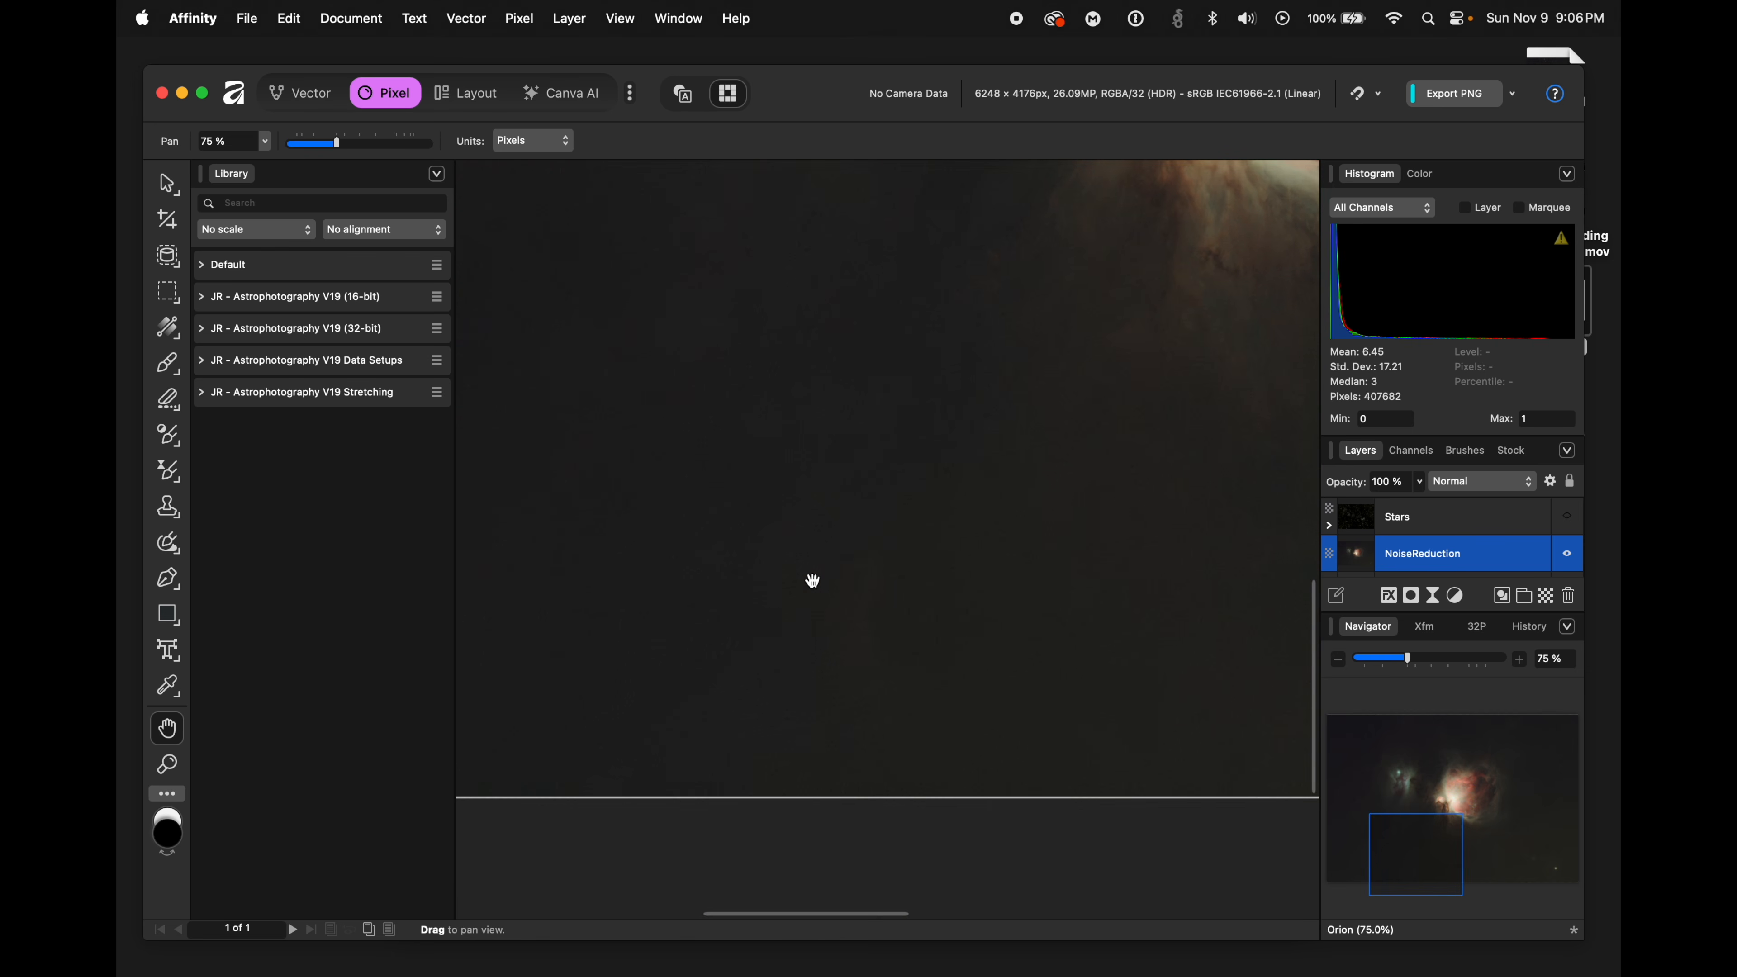
{"action": "scroll", "coordinate": [812, 580], "scroll_direction": "right", "scroll_amount": 3}
{"action": "scroll", "coordinate": [812, 580], "scroll_direction": "up", "scroll_amount": 3}
{"action": "scroll", "coordinate": [812, 580], "scroll_direction": "left", "scroll_amount": 2}
{"action": "scroll", "coordinate": [813, 580], "scroll_direction": "up", "scroll_amount": 5}
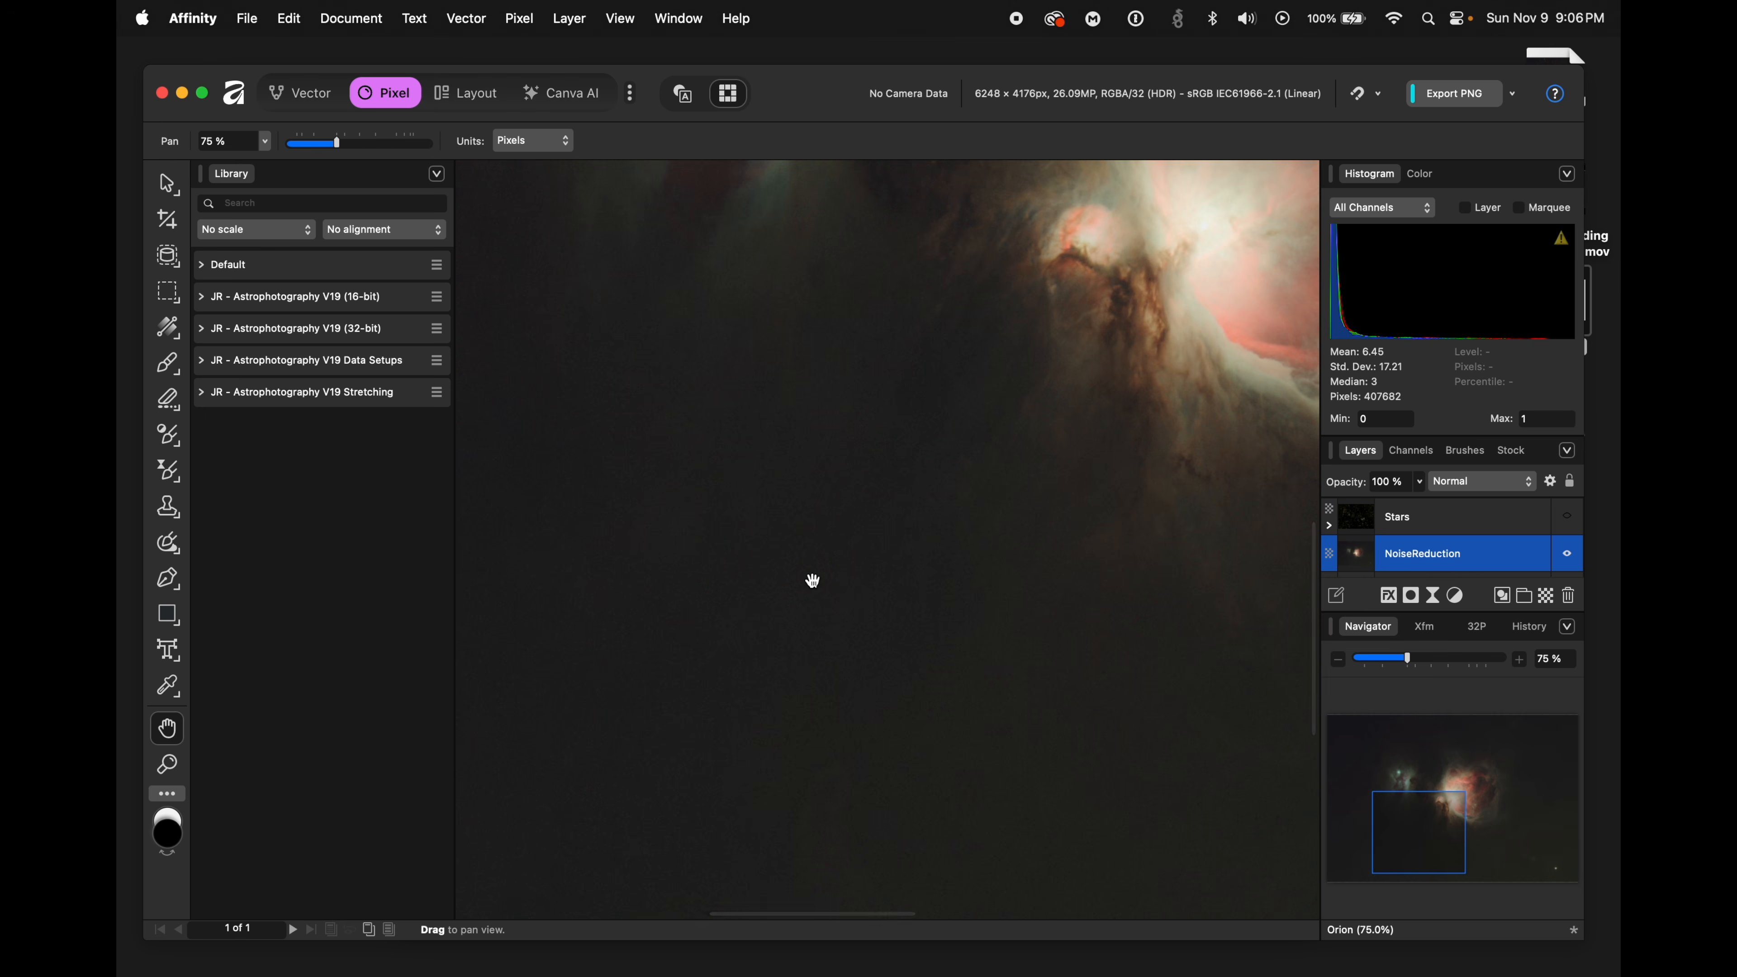
{"action": "scroll", "coordinate": [813, 580], "scroll_direction": "down", "scroll_amount": 5}
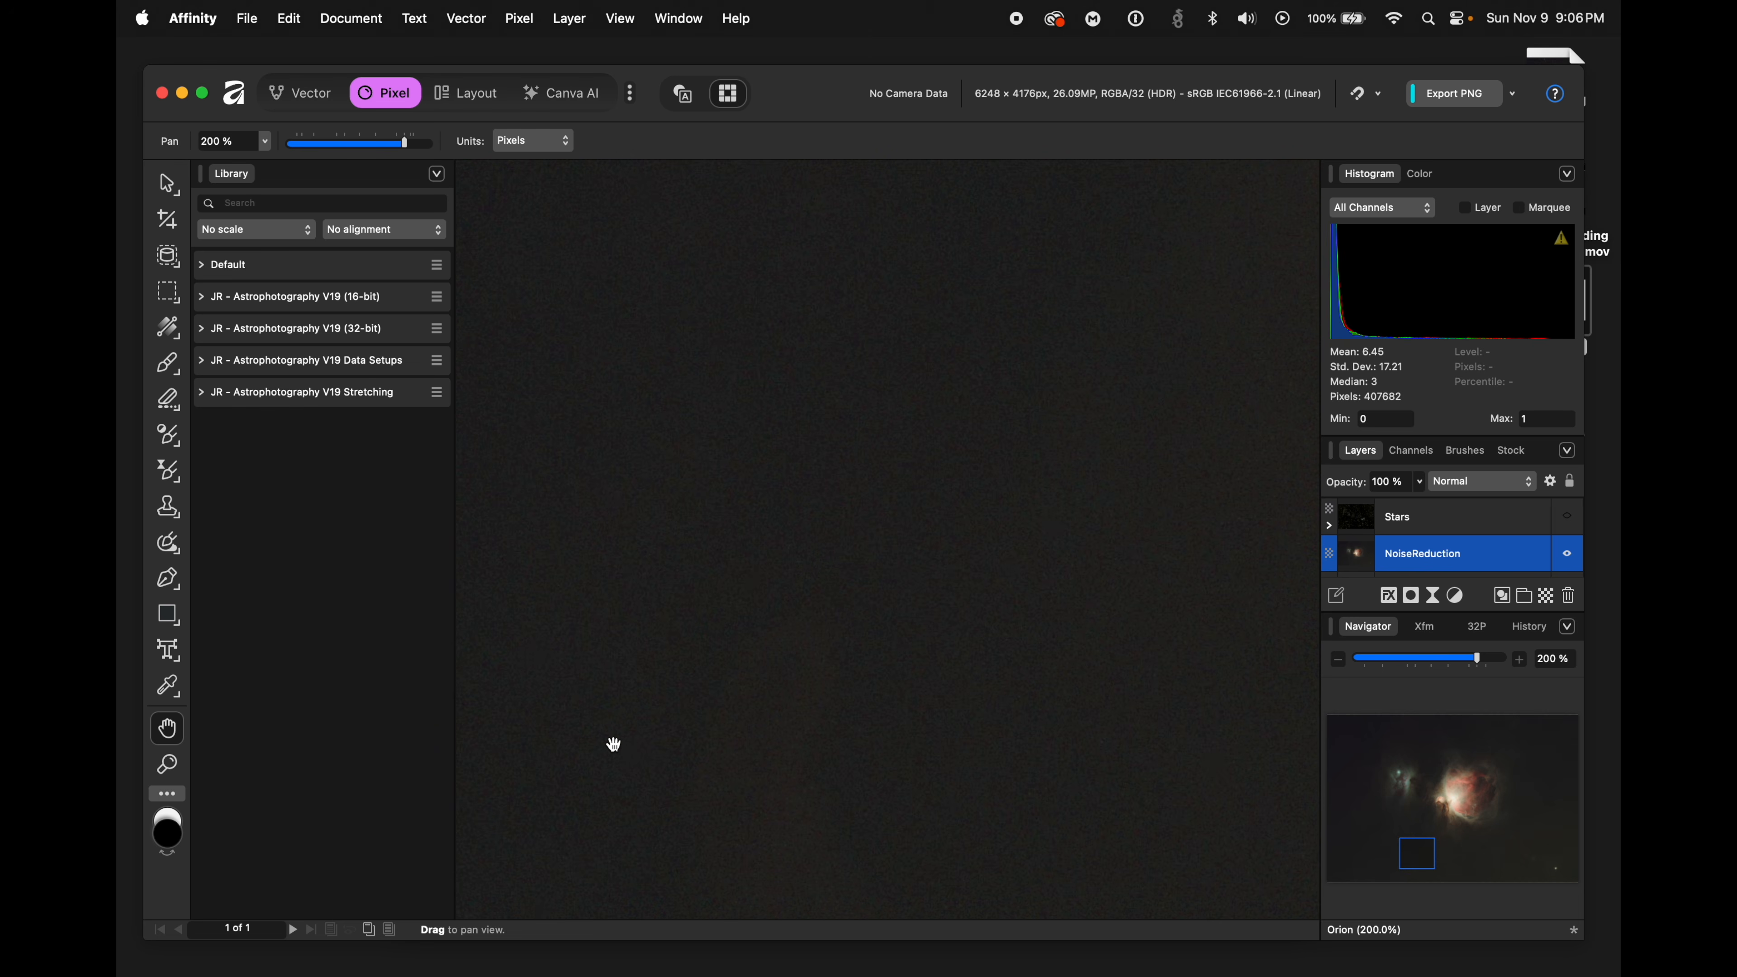
{"action": "scroll", "coordinate": [614, 745], "scroll_direction": "left", "scroll_amount": 2}
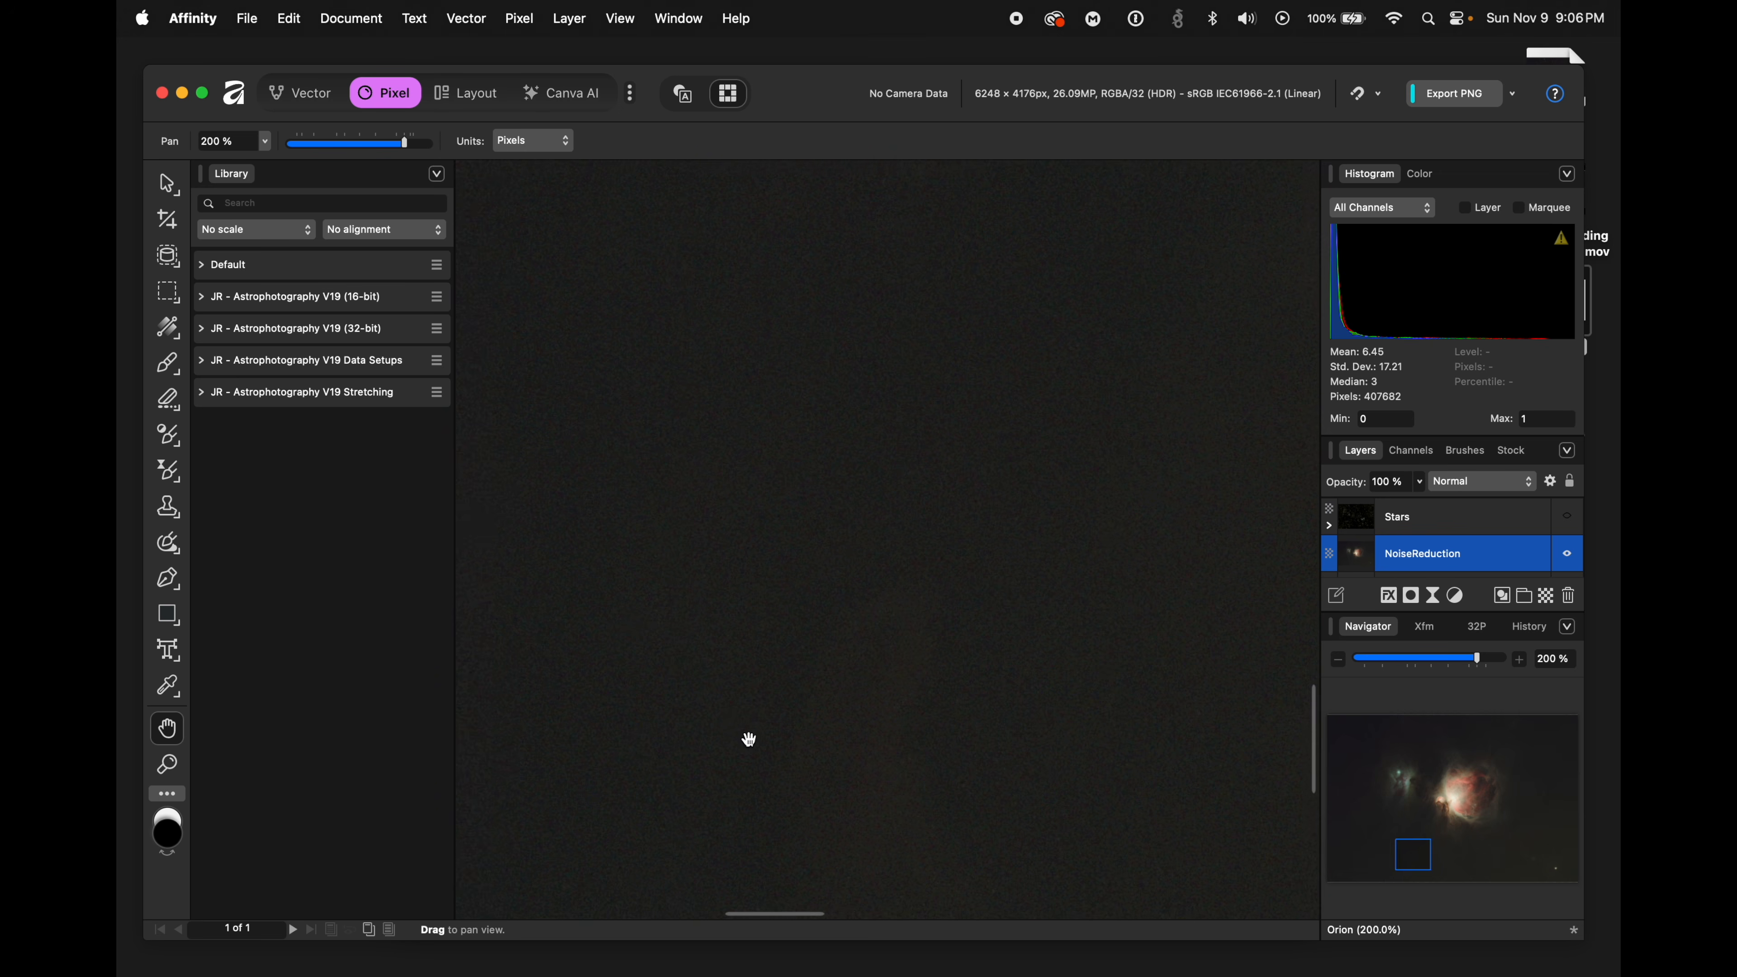
{"action": "scroll", "coordinate": [749, 740], "scroll_direction": "left", "scroll_amount": 2}
- Apply the RC-Astro NoiseXTerminator filter to the NoiseReduction layer with Denoise intensity 65% and Denoise color 90%
{"action": "left_click", "coordinate": [520, 20]}
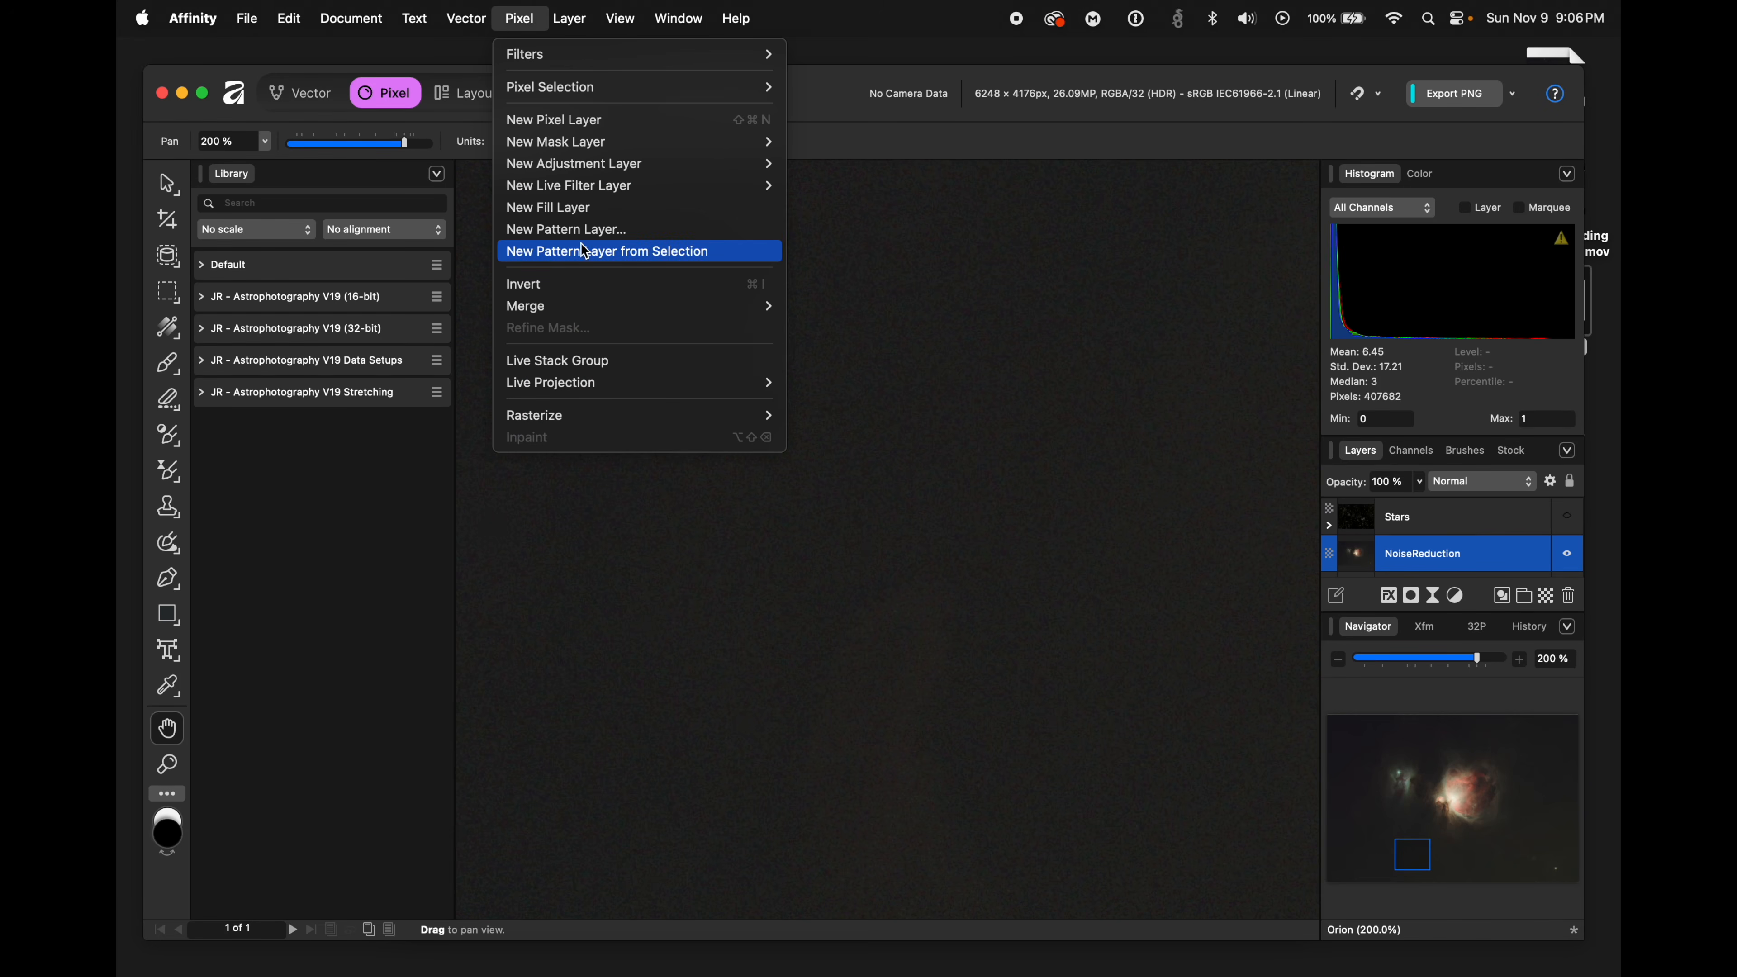
{"action": "mouse_move", "coordinate": [624, 189]}
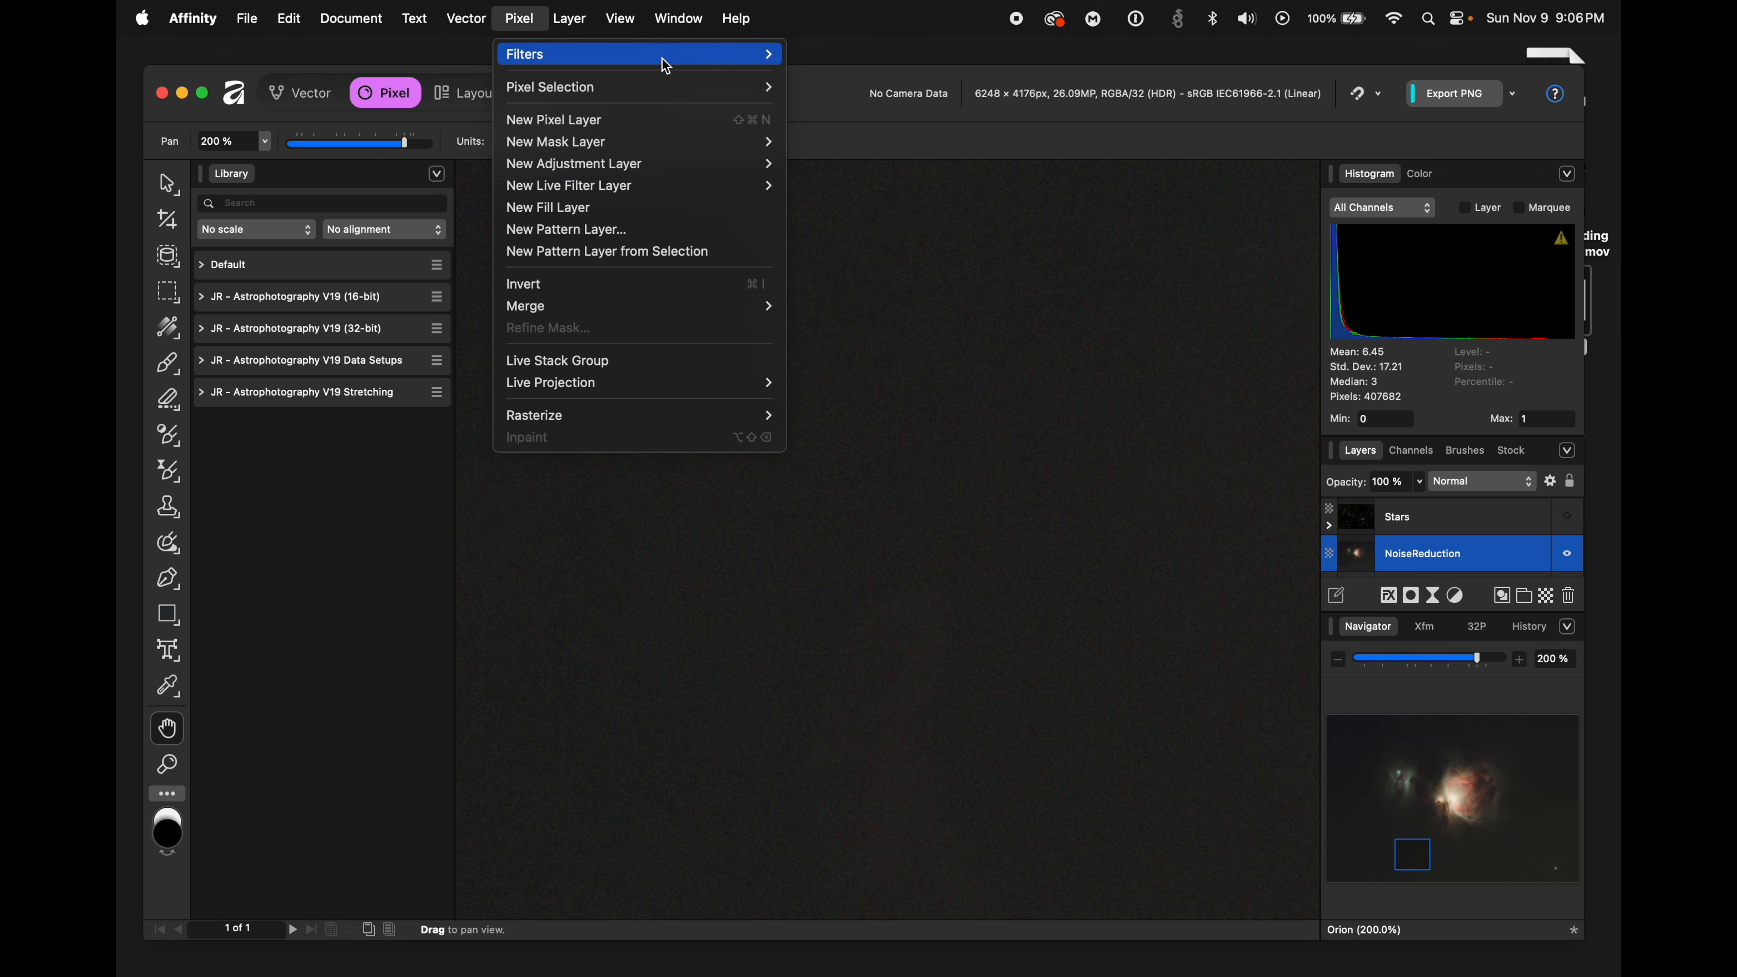
{"action": "mouse_move", "coordinate": [660, 57]}
{"action": "mouse_move", "coordinate": [910, 446]}
{"action": "mouse_move", "coordinate": [1079, 449]}
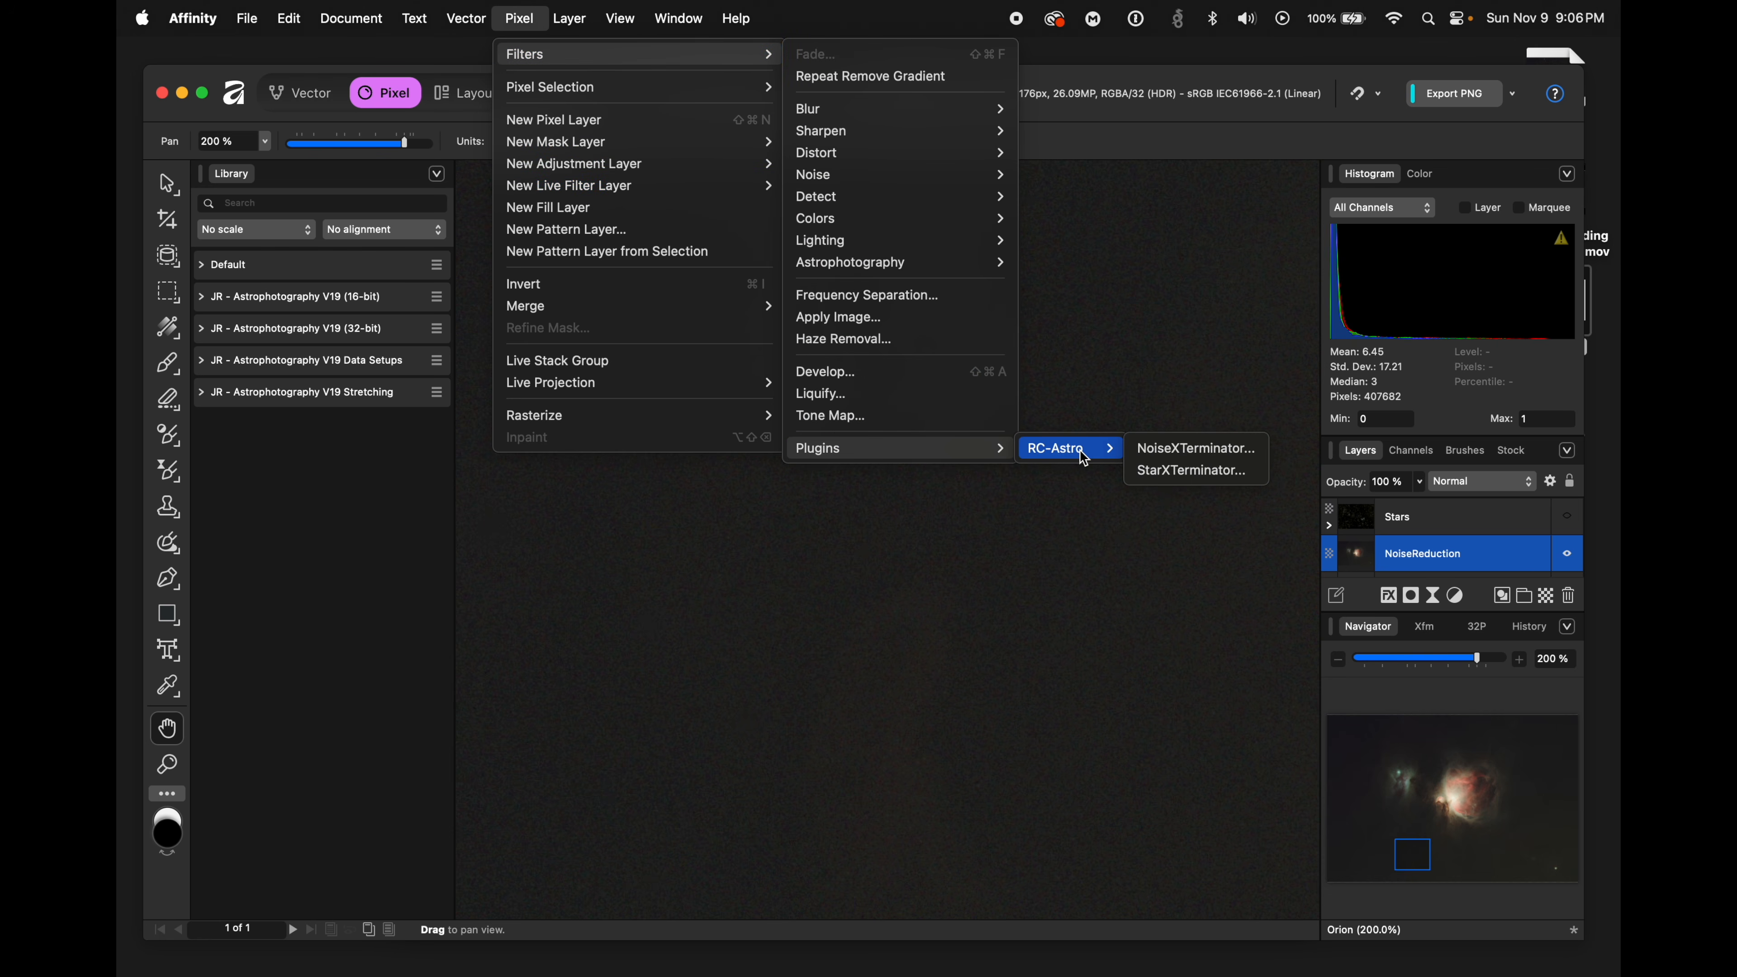
{"action": "left_click", "coordinate": [1191, 443]}
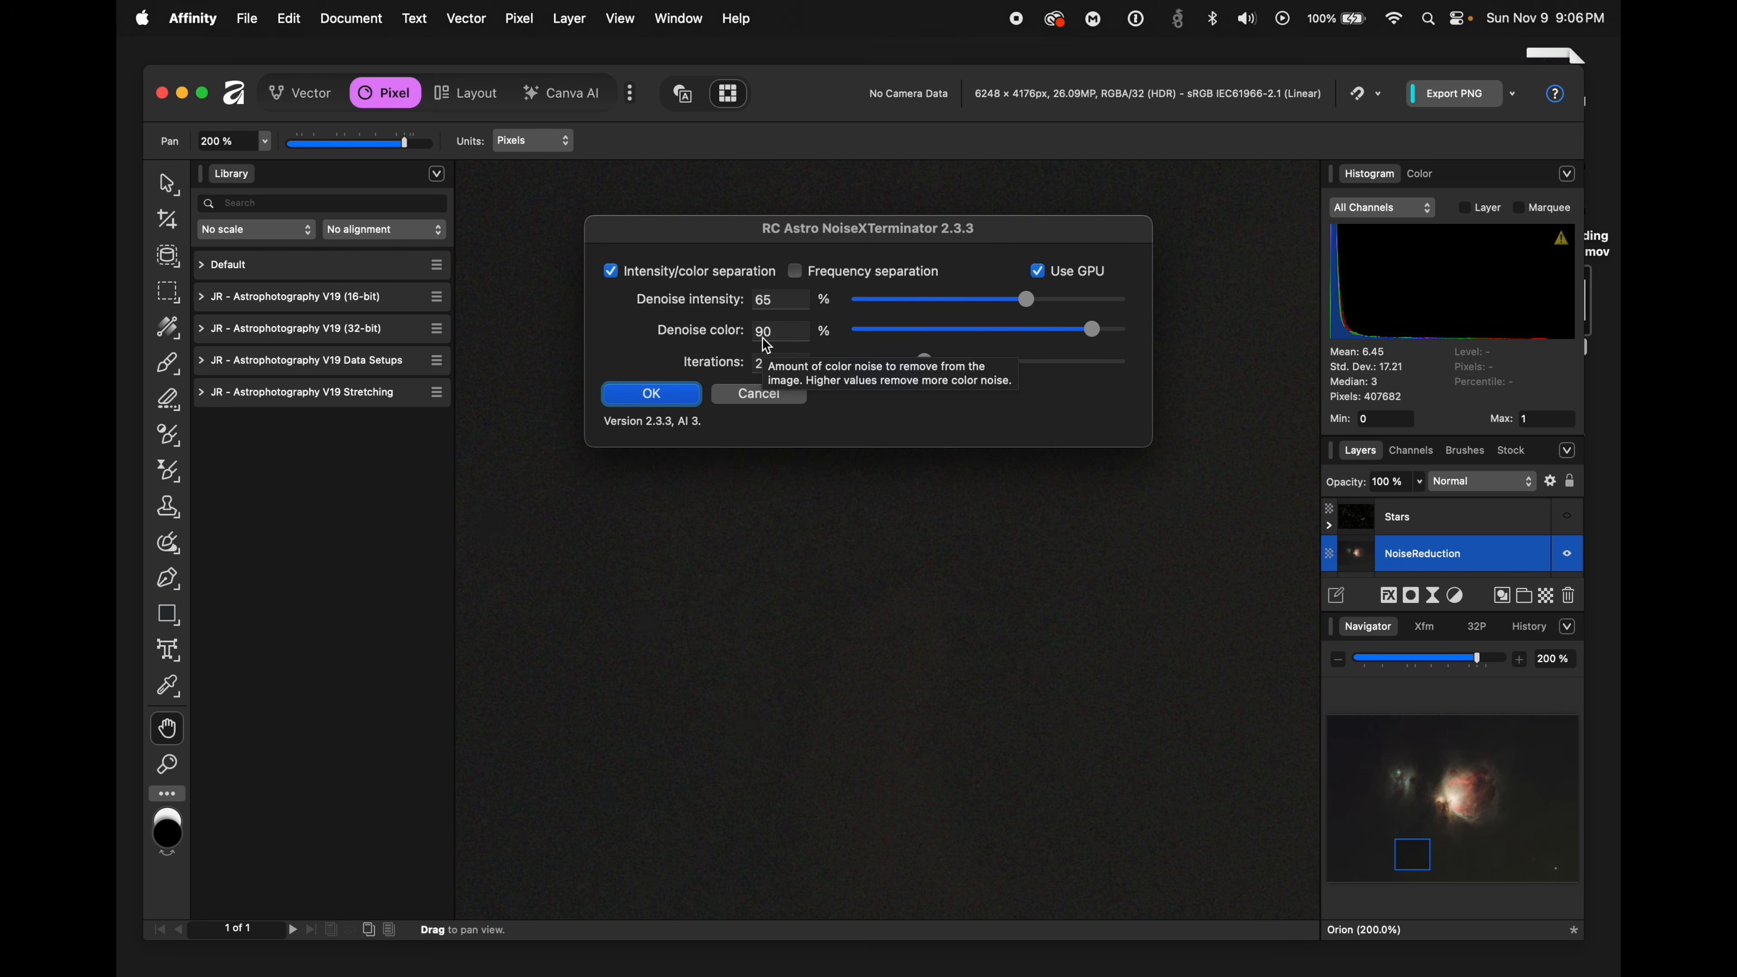
{"action": "left_click", "coordinate": [655, 403]}
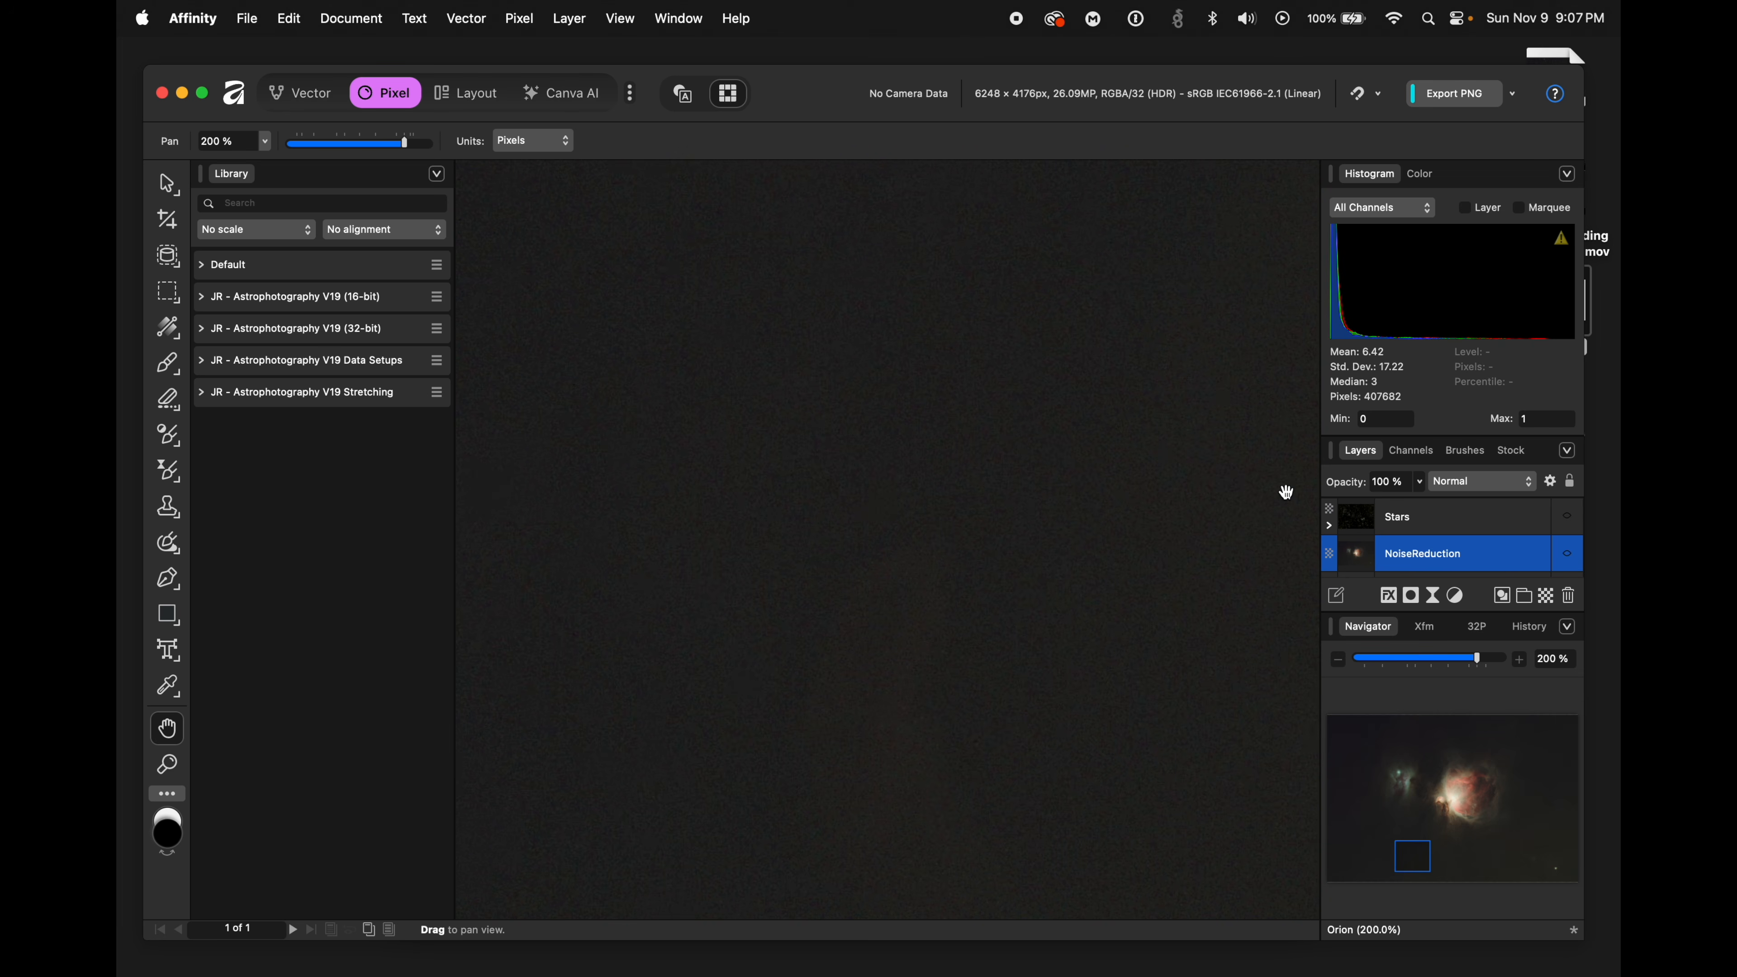
- Examine the nebula core and its red clouds at 200% with the denoised layer shown and hidden
{"action": "left_click_drag", "start_coordinate": [1244, 400], "coordinate": [687, 826]}
{"action": "left_click_drag", "start_coordinate": [1053, 466], "coordinate": [818, 791]}
{"action": "left_click_drag", "start_coordinate": [990, 457], "coordinate": [1015, 681]}
{"action": "left_click_drag", "start_coordinate": [900, 591], "coordinate": [1113, 613]}
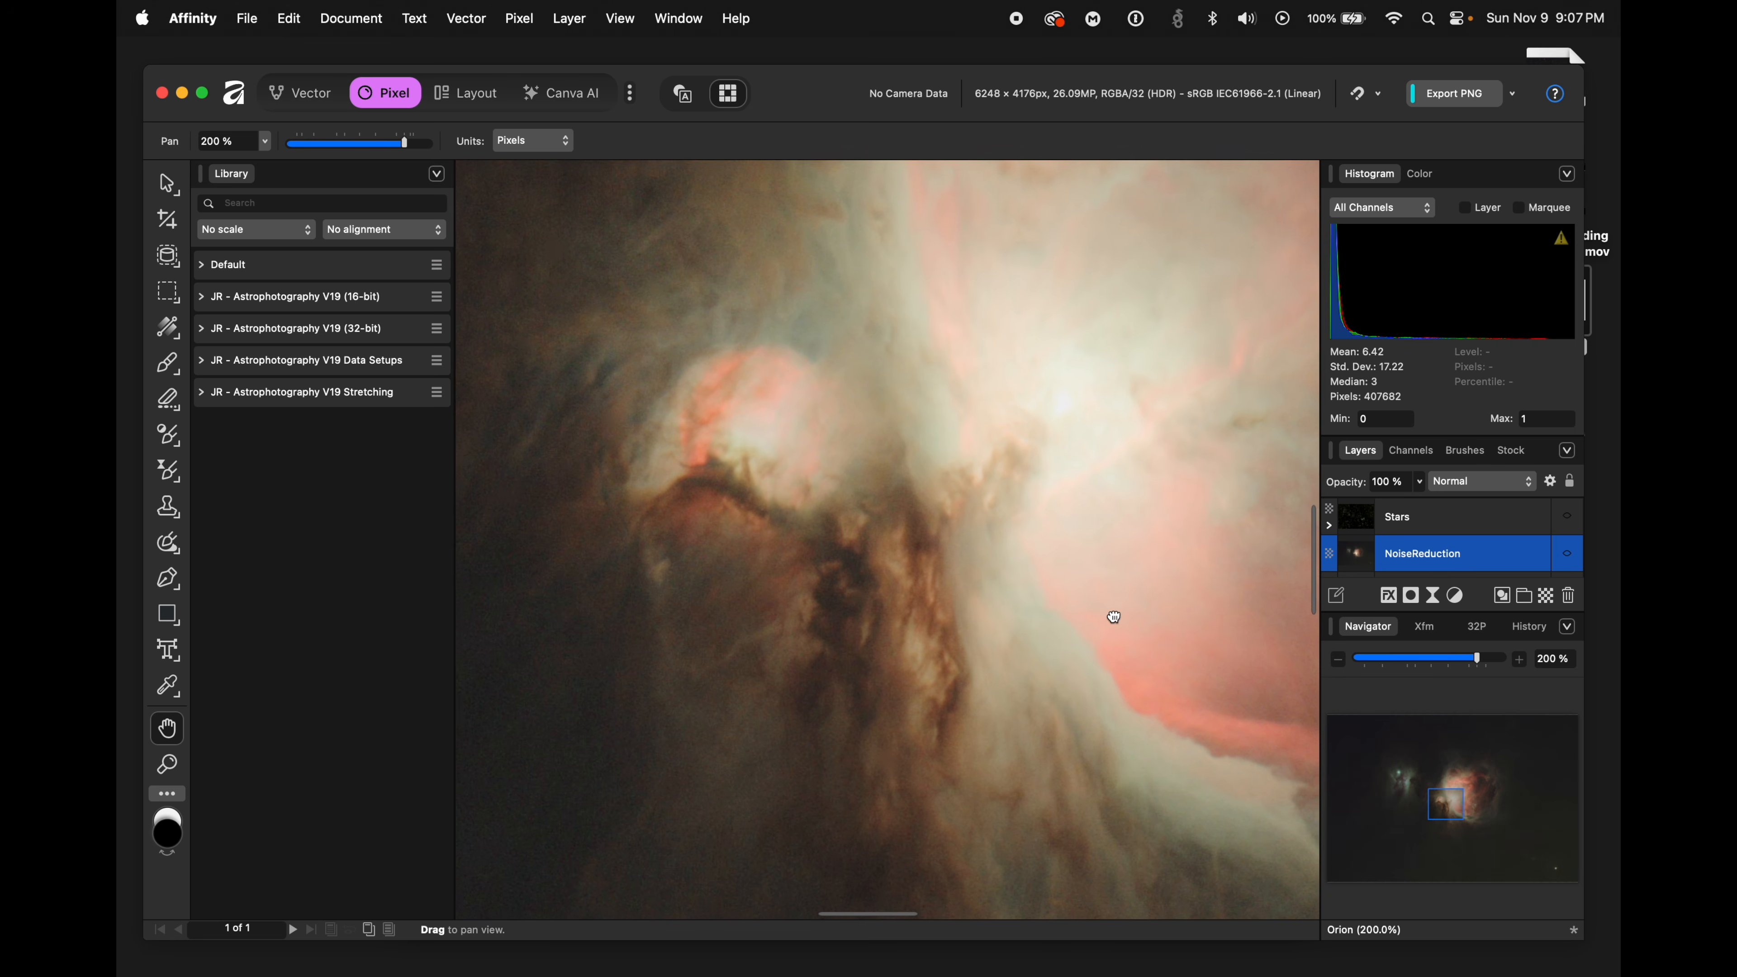
{"action": "left_click_drag", "start_coordinate": [1027, 516], "coordinate": [1067, 602]}
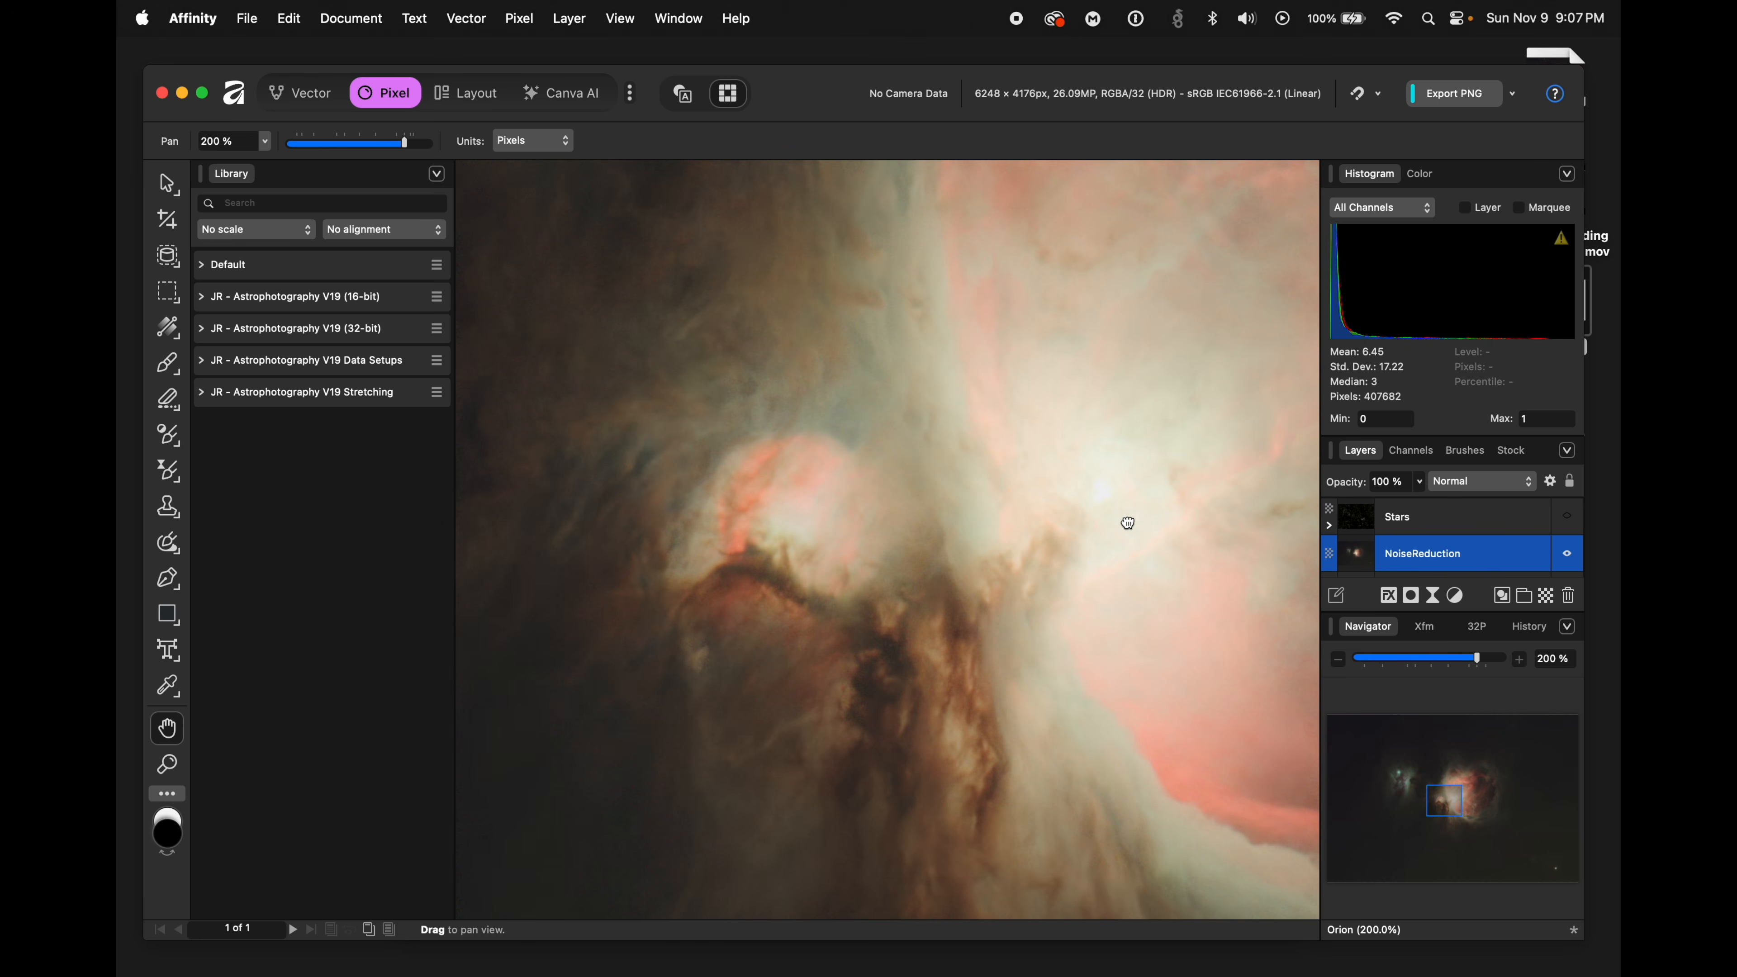
{"action": "left_click_drag", "start_coordinate": [1128, 521], "coordinate": [734, 594]}
{"action": "left_click_drag", "start_coordinate": [1045, 467], "coordinate": [849, 690]}
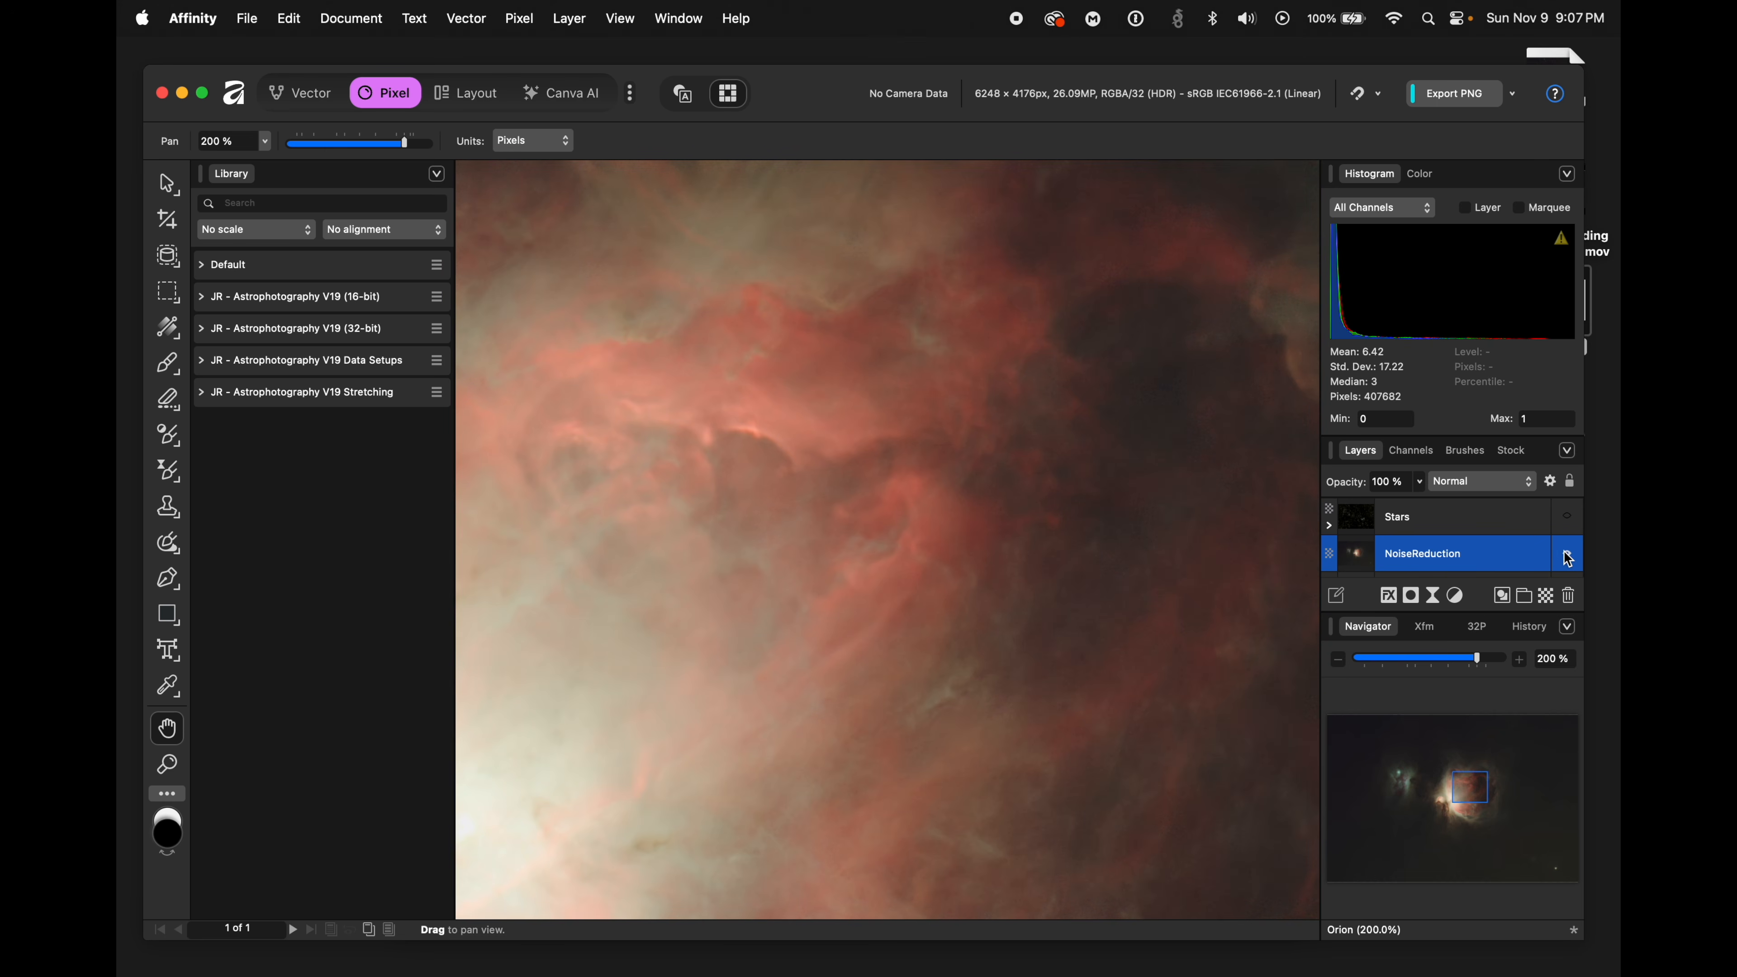
{"action": "left_click_drag", "start_coordinate": [1221, 485], "coordinate": [950, 593]}
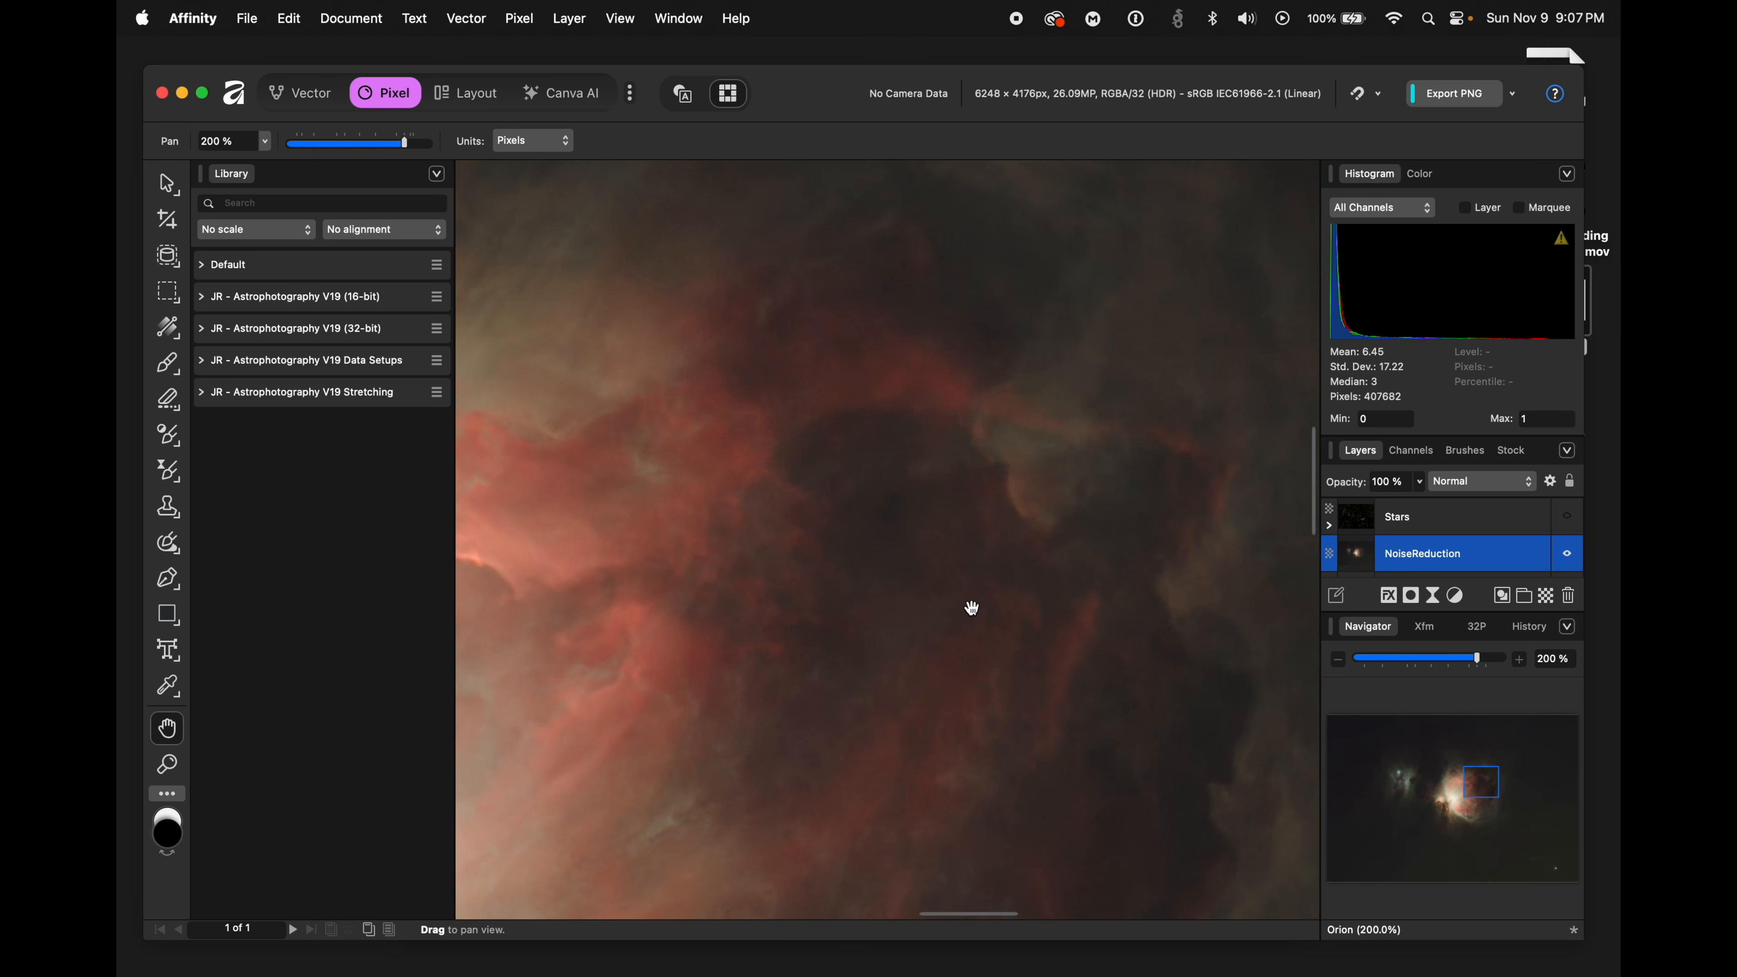
- Add a Luminosity Range Mask to the NoiseReduction layer and turn on its mask preview
{"action": "left_click", "coordinate": [1412, 597], "text": "alt"}
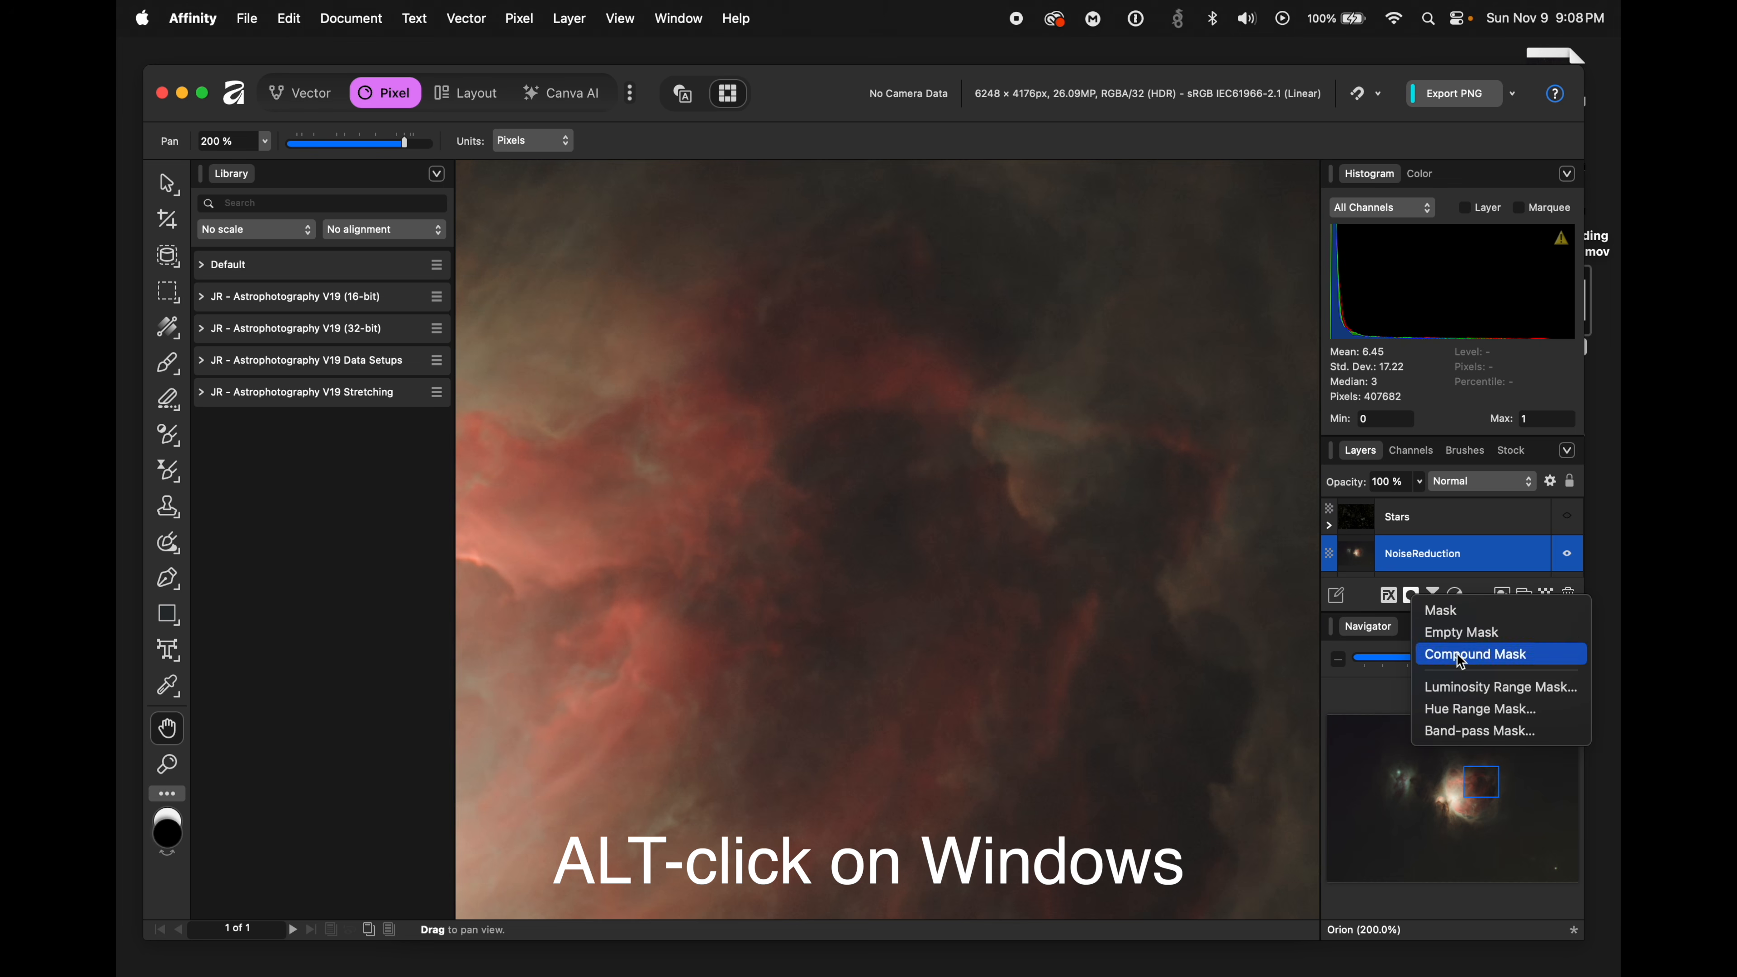
{"action": "left_click", "coordinate": [1460, 683]}
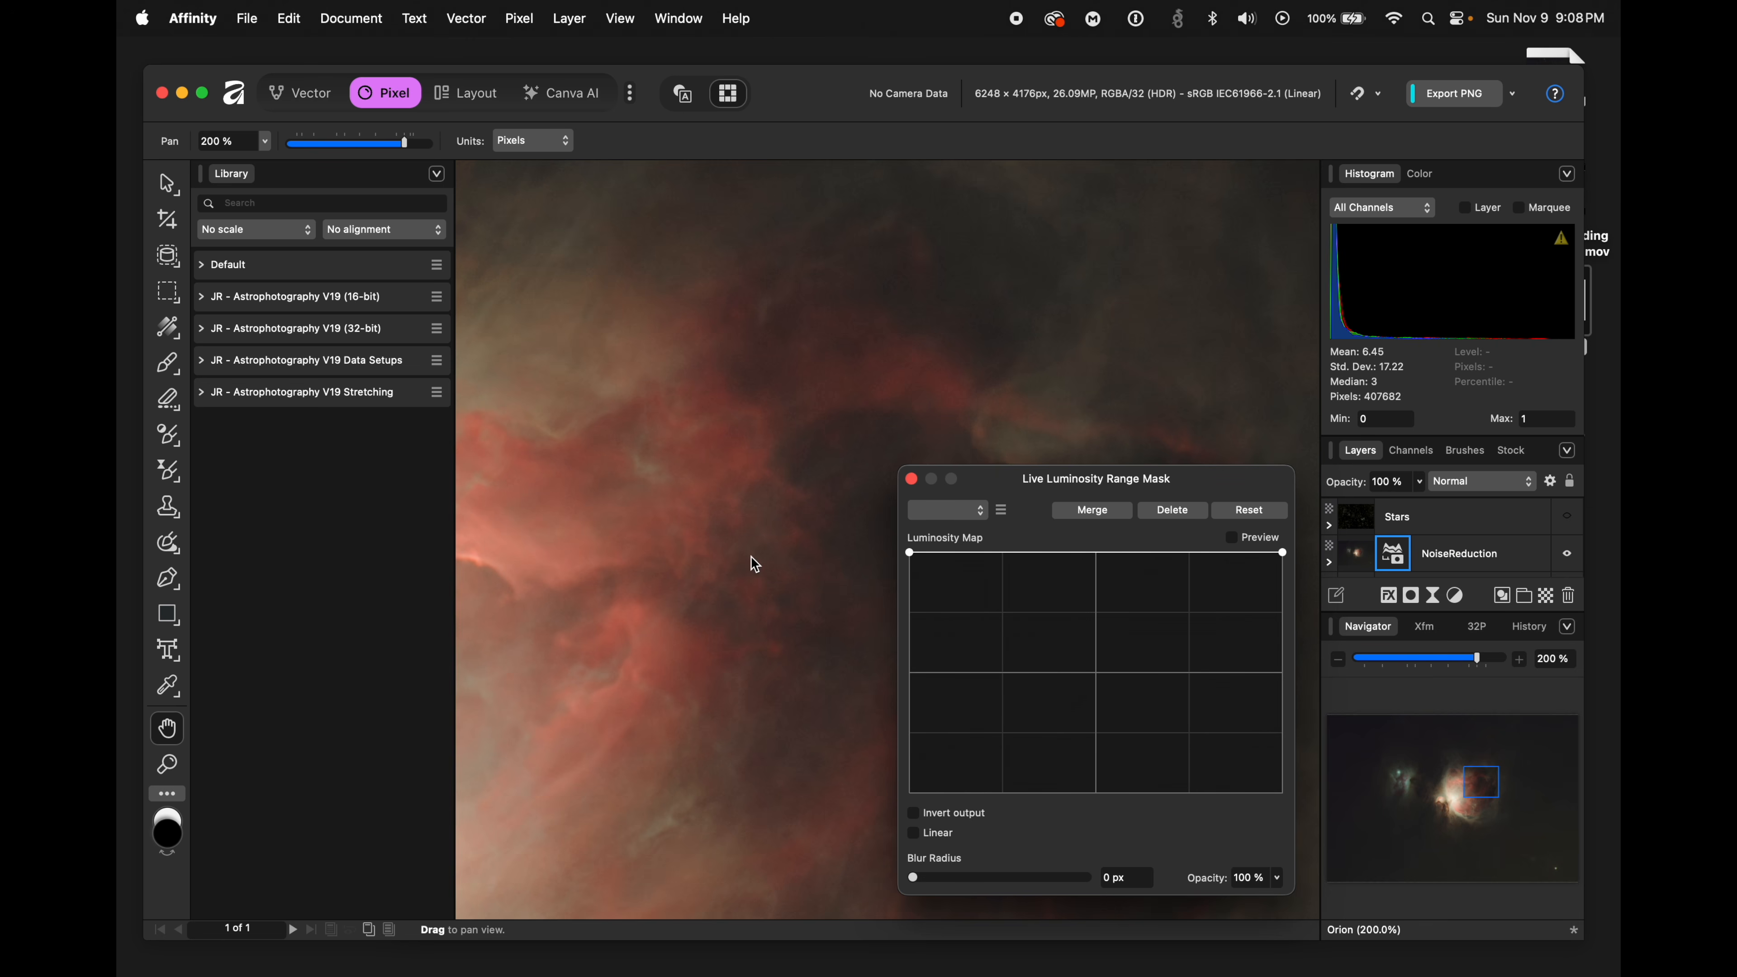
{"action": "key", "text": "super+minus"}
{"action": "key", "text": "super+minus"}
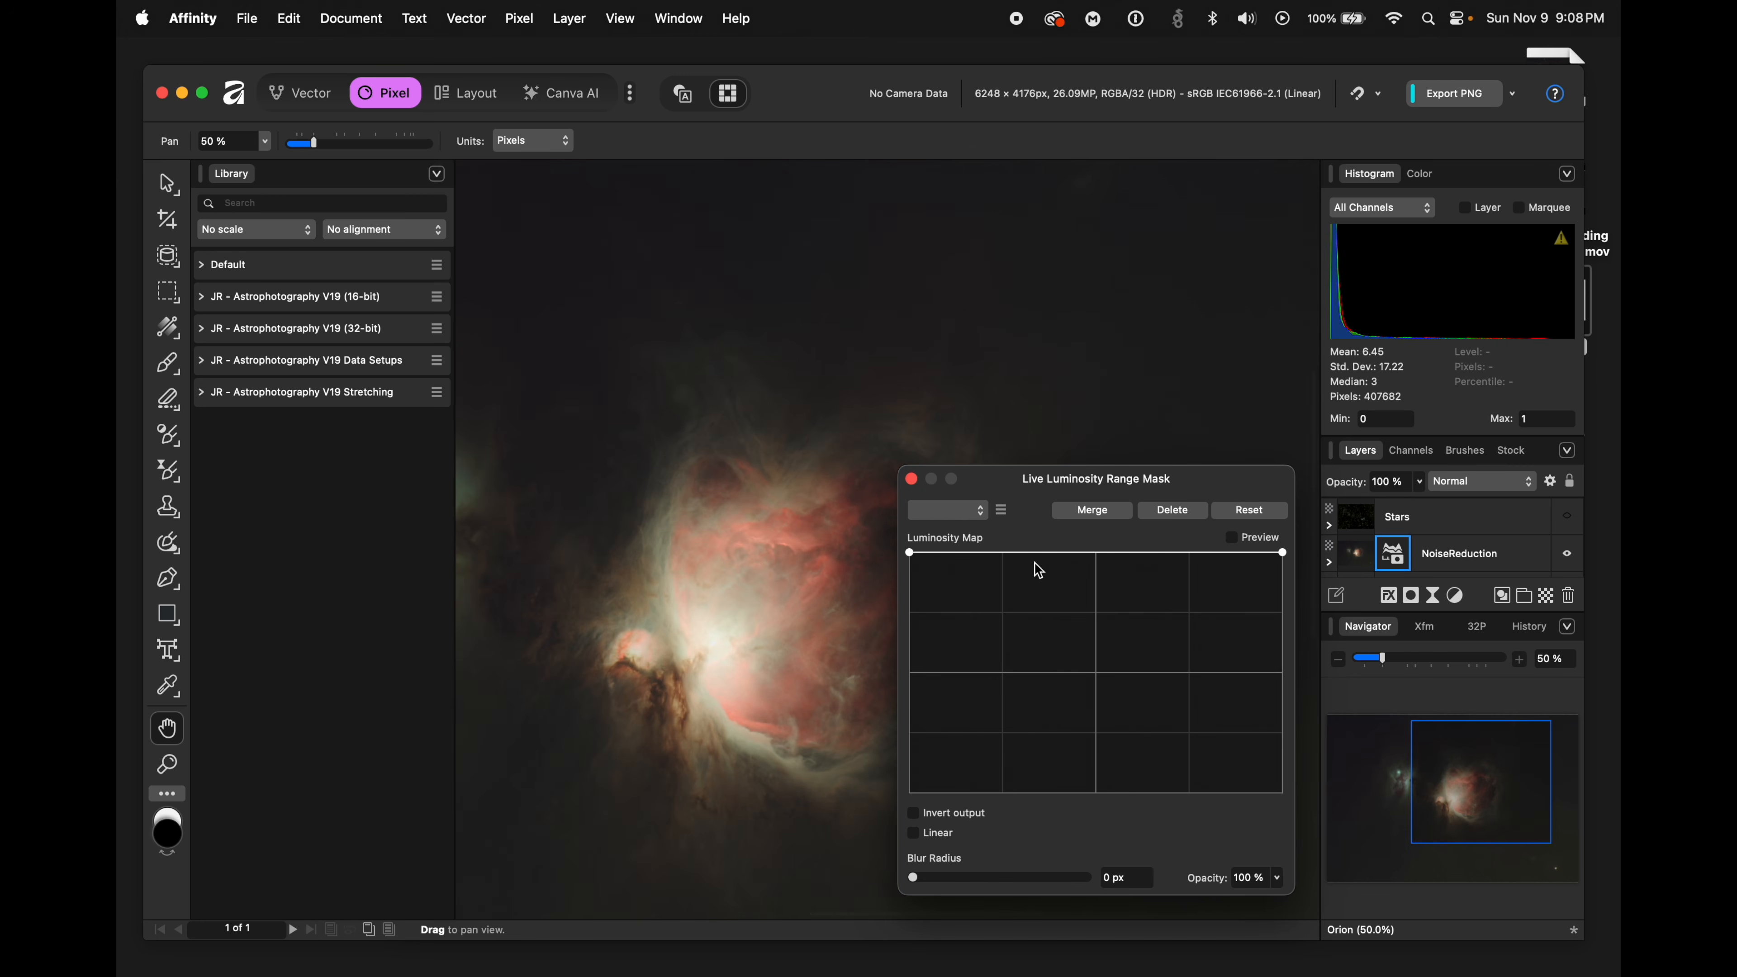
{"action": "left_click", "coordinate": [1235, 539]}
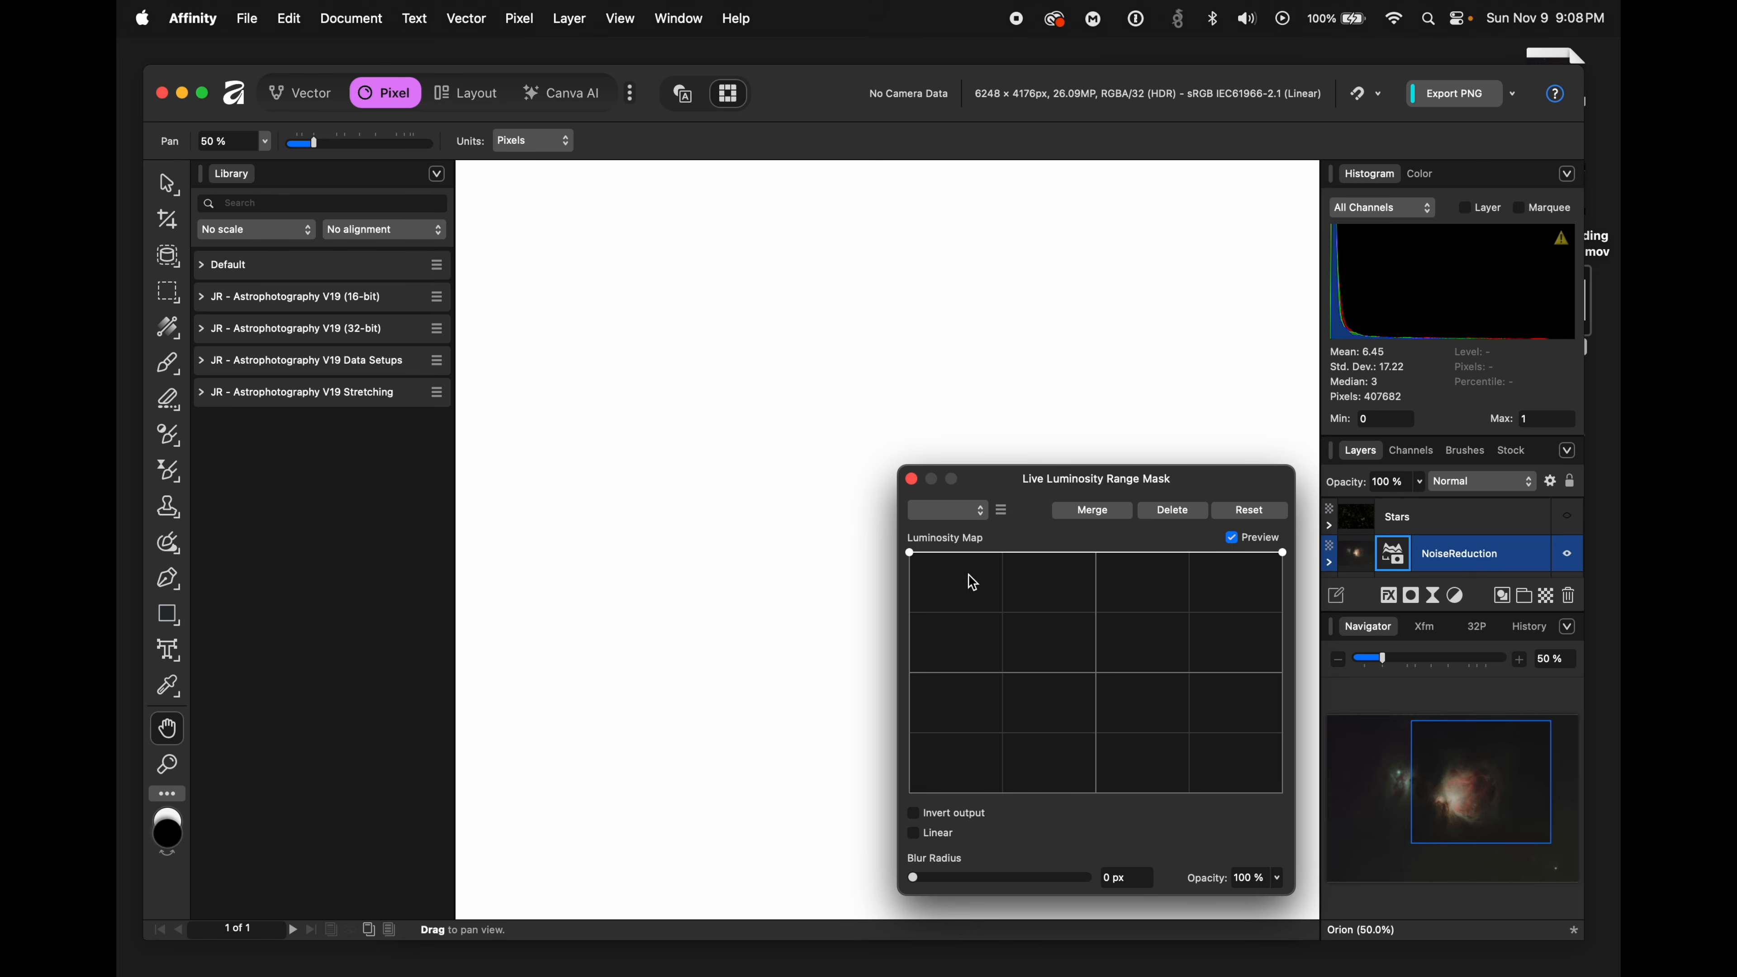
- Shape the luminosity curve to fall from full in the shadows to zero in the highlights, bowed downward, and close the mask settings with preview off
{"action": "left_click_drag", "start_coordinate": [907, 553], "coordinate": [816, 505]}
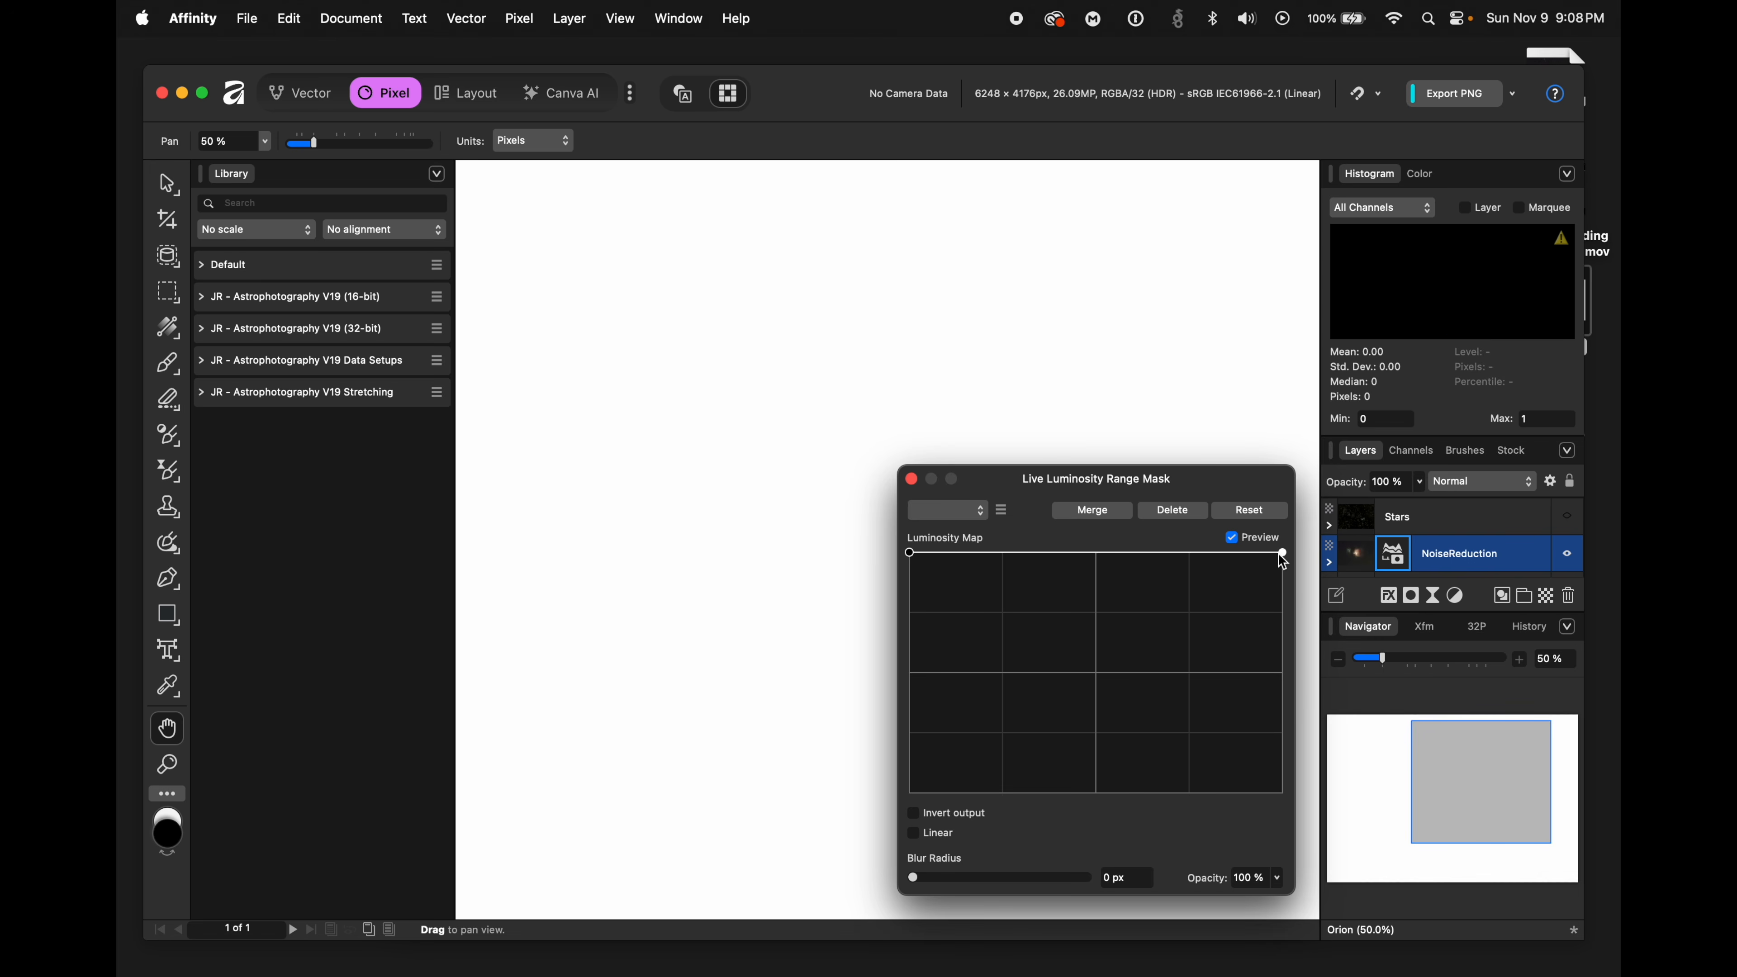
{"action": "left_click_drag", "start_coordinate": [1284, 554], "coordinate": [1276, 793]}
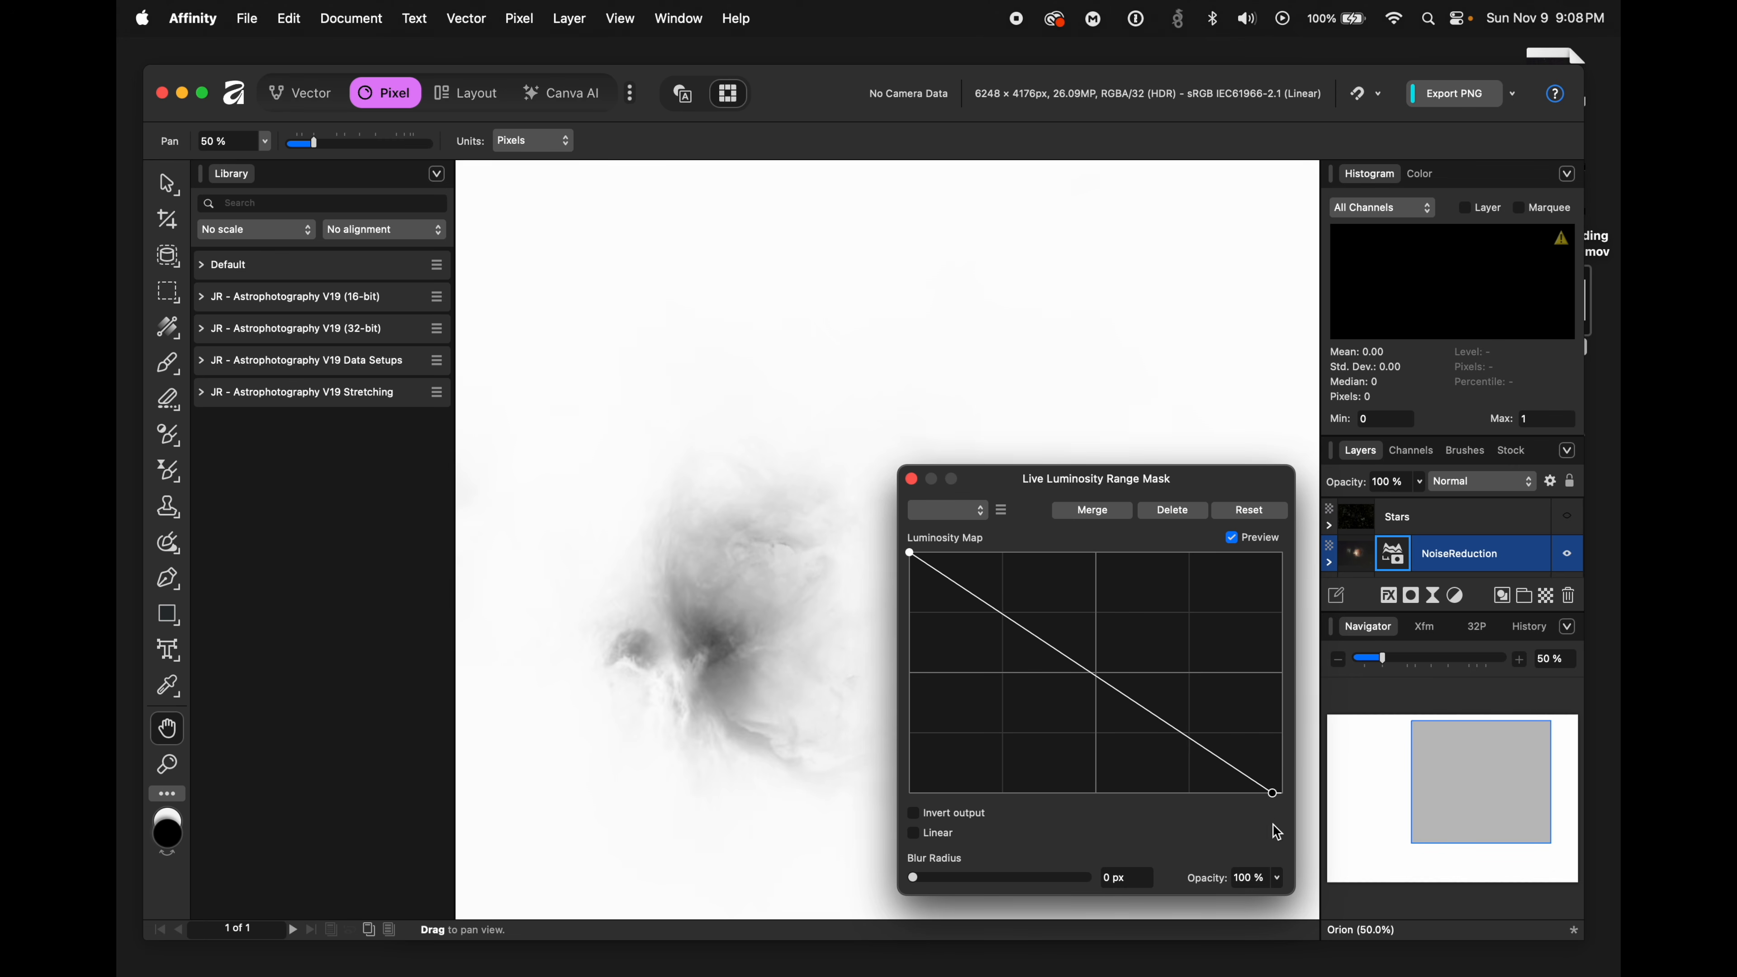
{"action": "left_click_drag", "start_coordinate": [1197, 740], "coordinate": [1102, 791]}
{"action": "left_click_drag", "start_coordinate": [1002, 486], "coordinate": [1259, 450]}
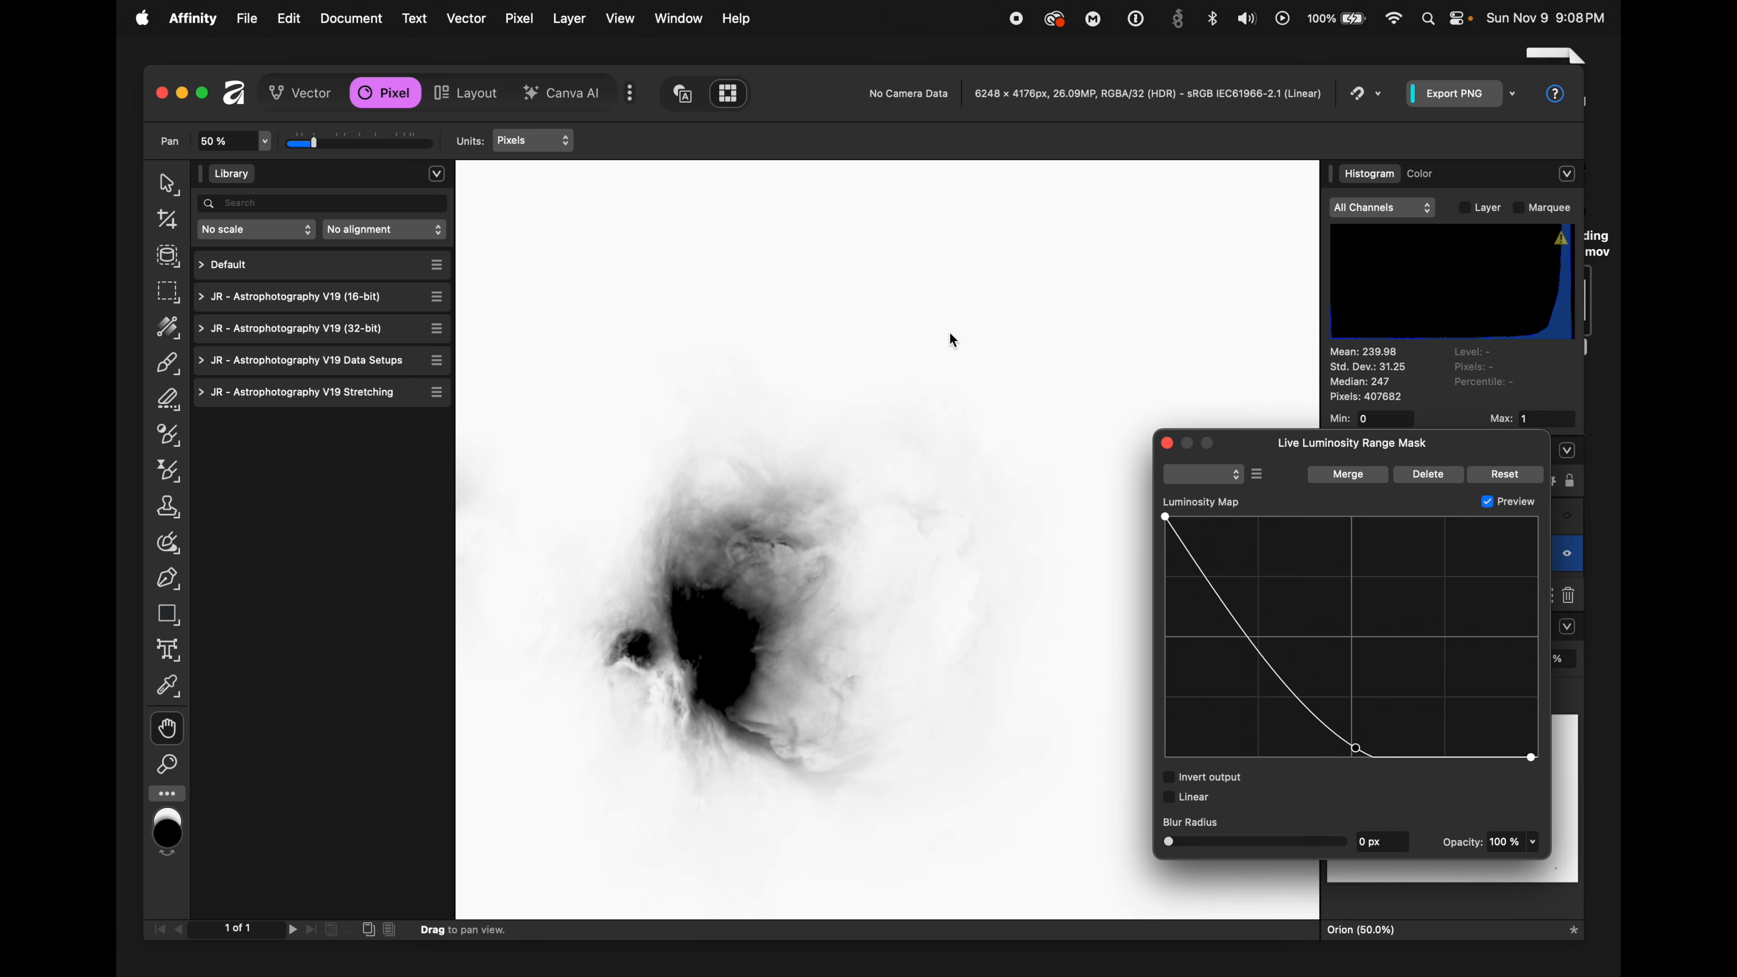
{"action": "left_click_drag", "start_coordinate": [1355, 747], "coordinate": [1311, 724]}
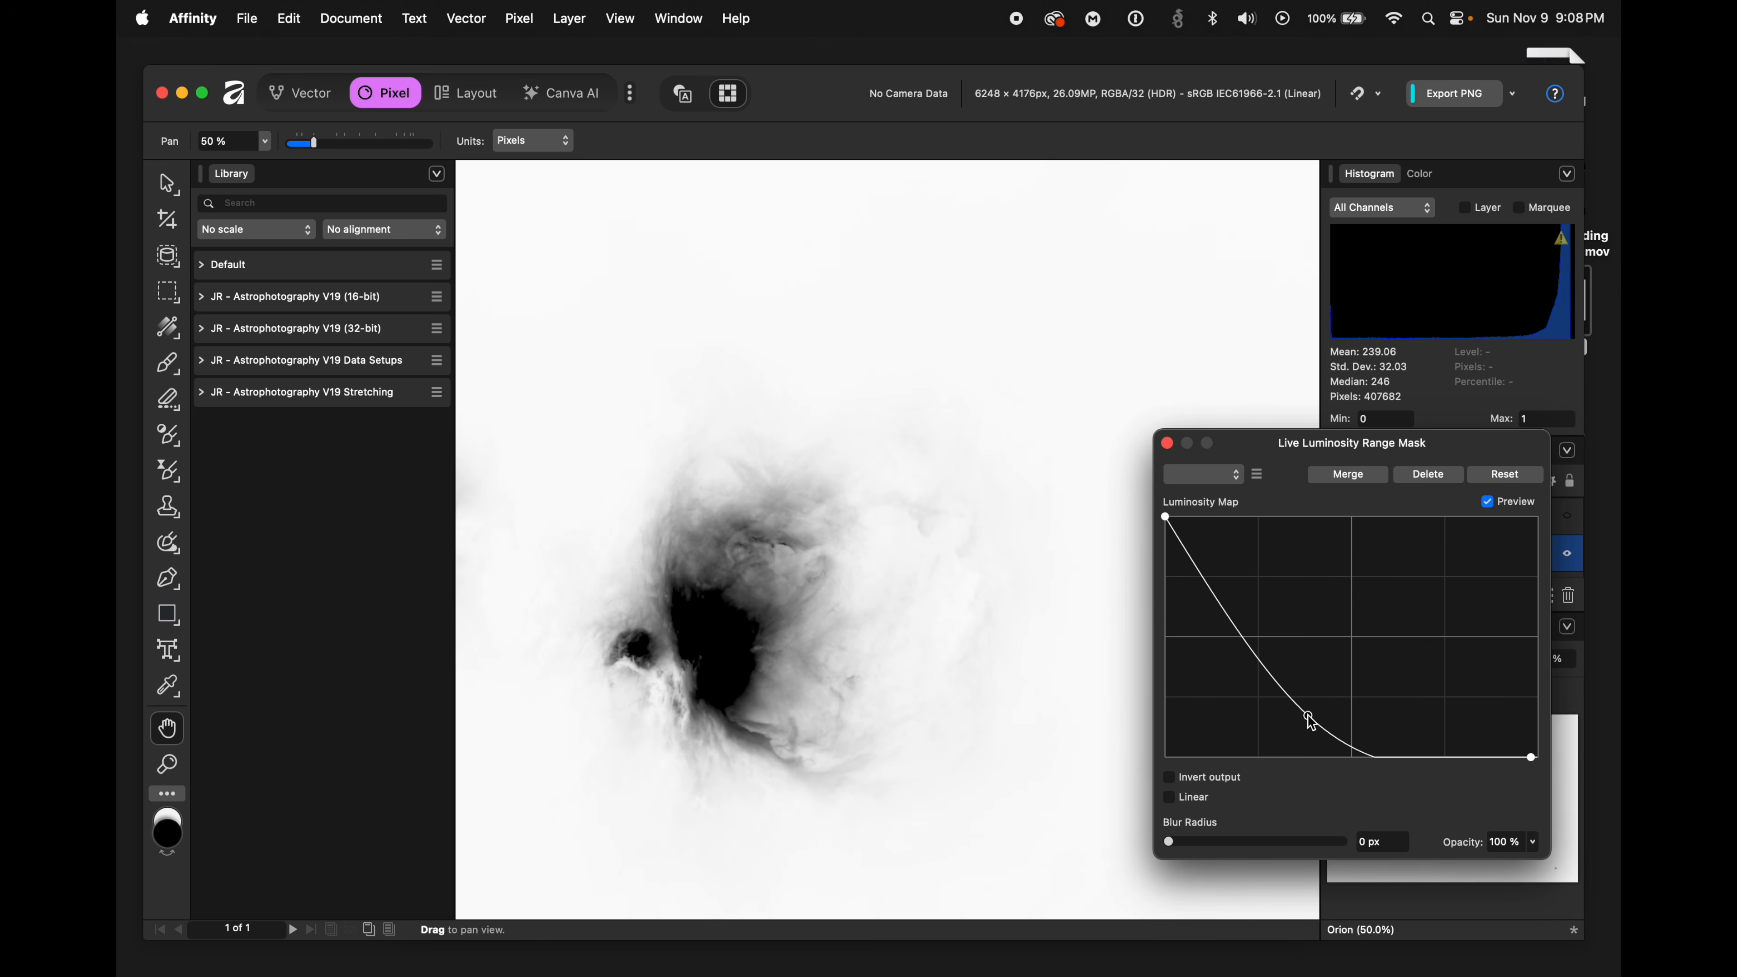
{"action": "left_click", "coordinate": [1491, 504]}
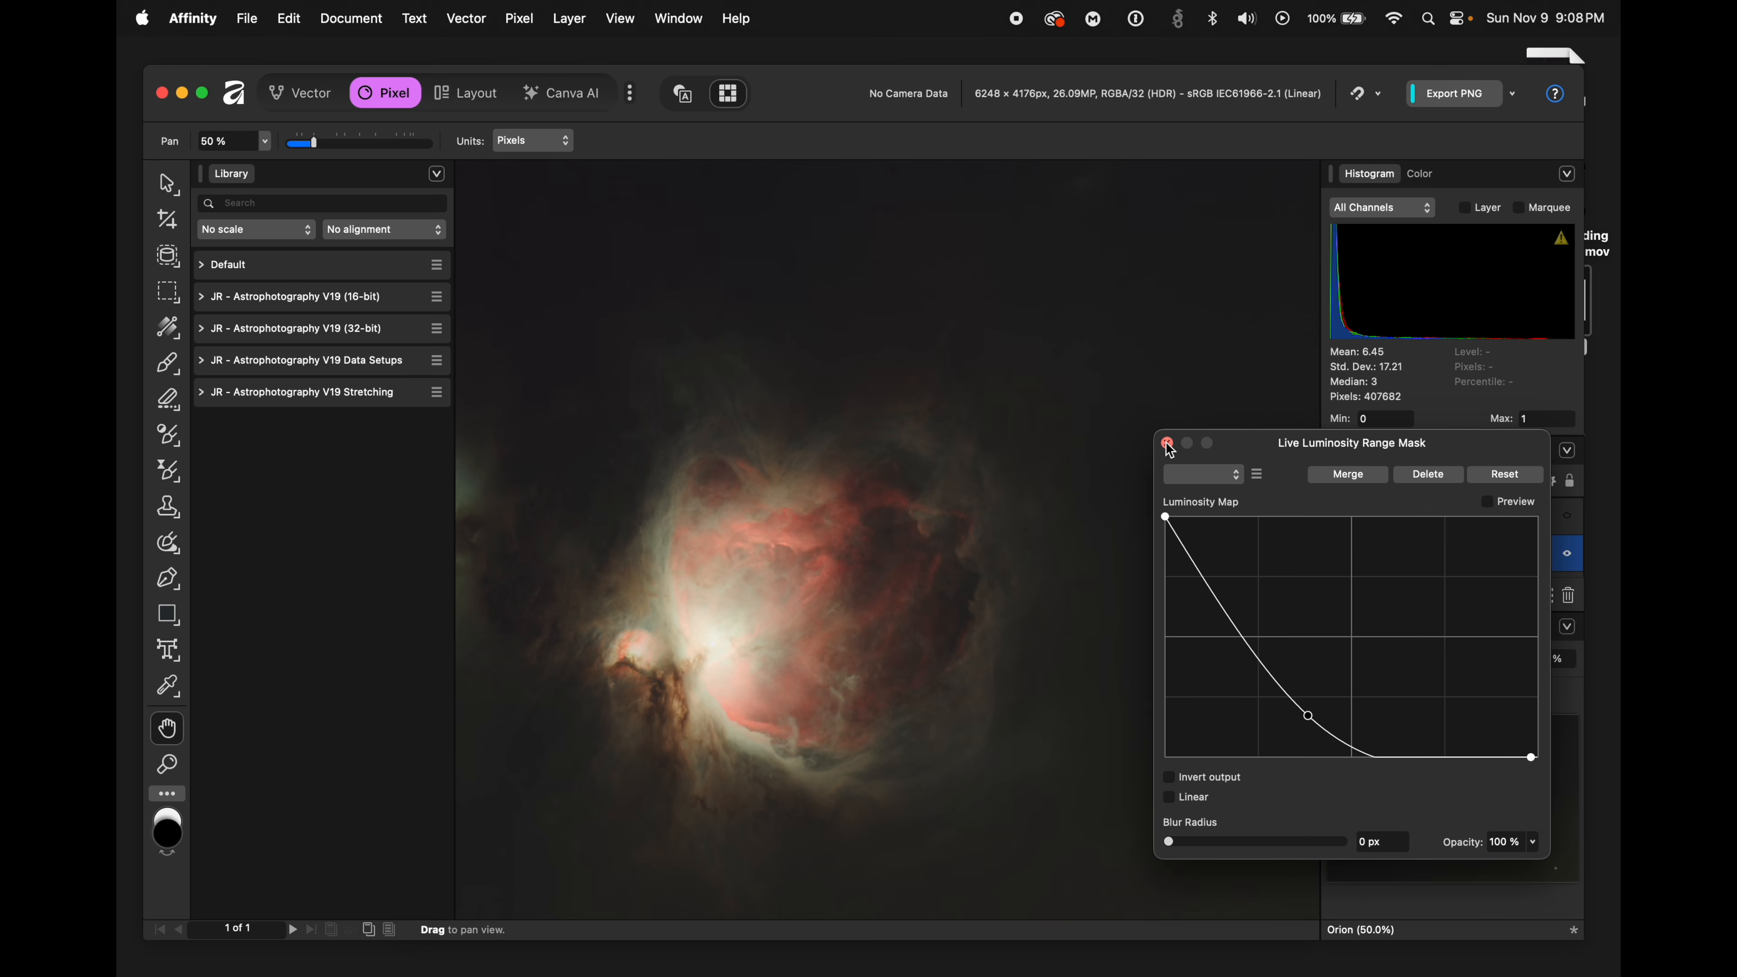
{"action": "left_click", "coordinate": [1168, 444]}
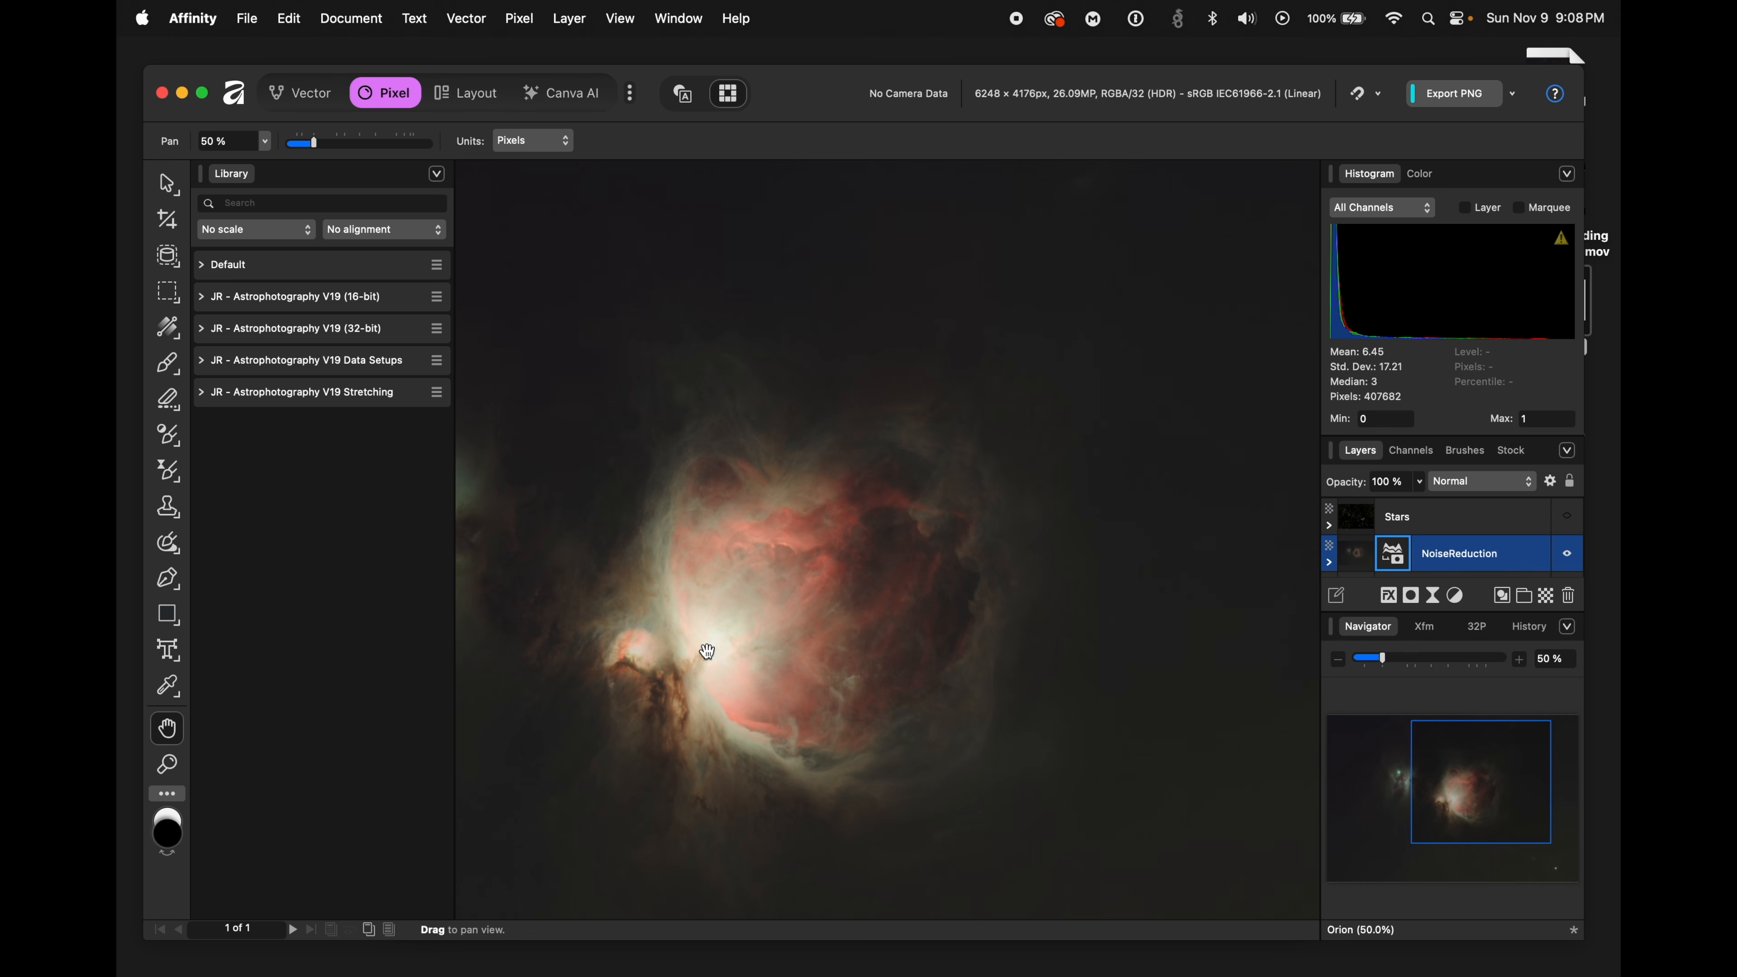
- Reopen the NoiseReduction layer's Luminosity Range Mask, check its mask preview over the nebula, and slightly adjust the middle point of its curve
{"action": "scroll", "coordinate": [707, 652], "scroll_direction": "up", "scroll_amount": 2}
{"action": "scroll", "coordinate": [707, 651], "scroll_direction": "up", "scroll_amount": 3}
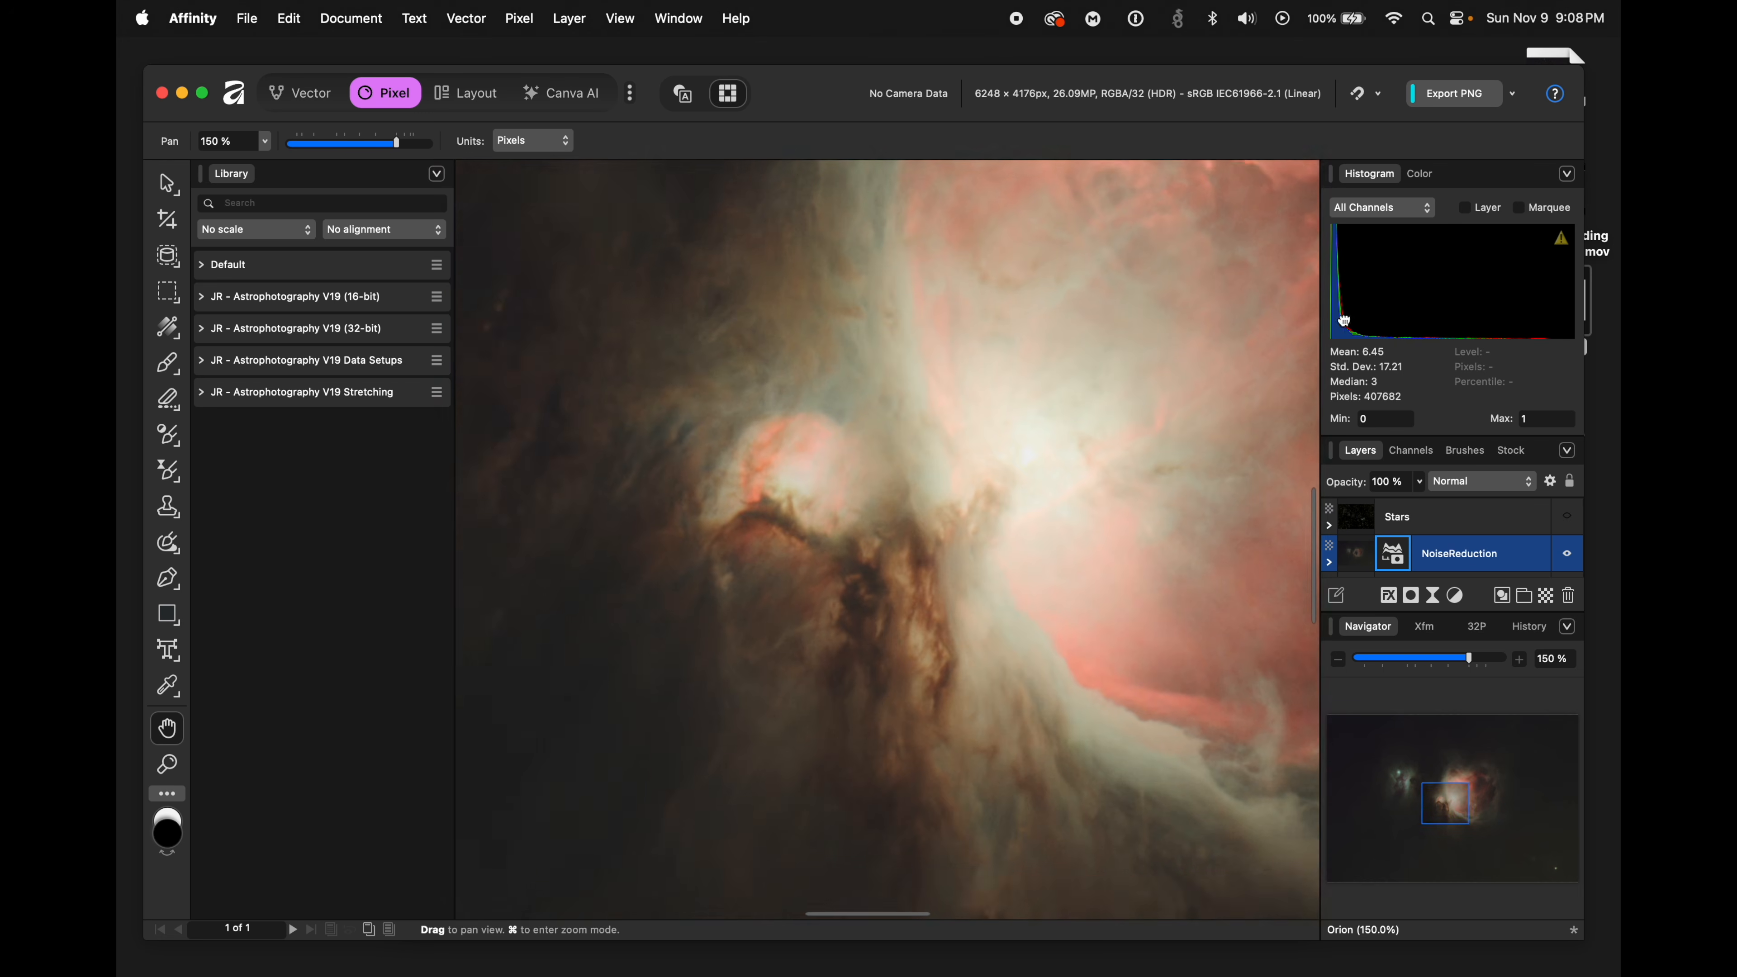
{"action": "left_click_drag", "start_coordinate": [1345, 319], "coordinate": [1260, 369]}
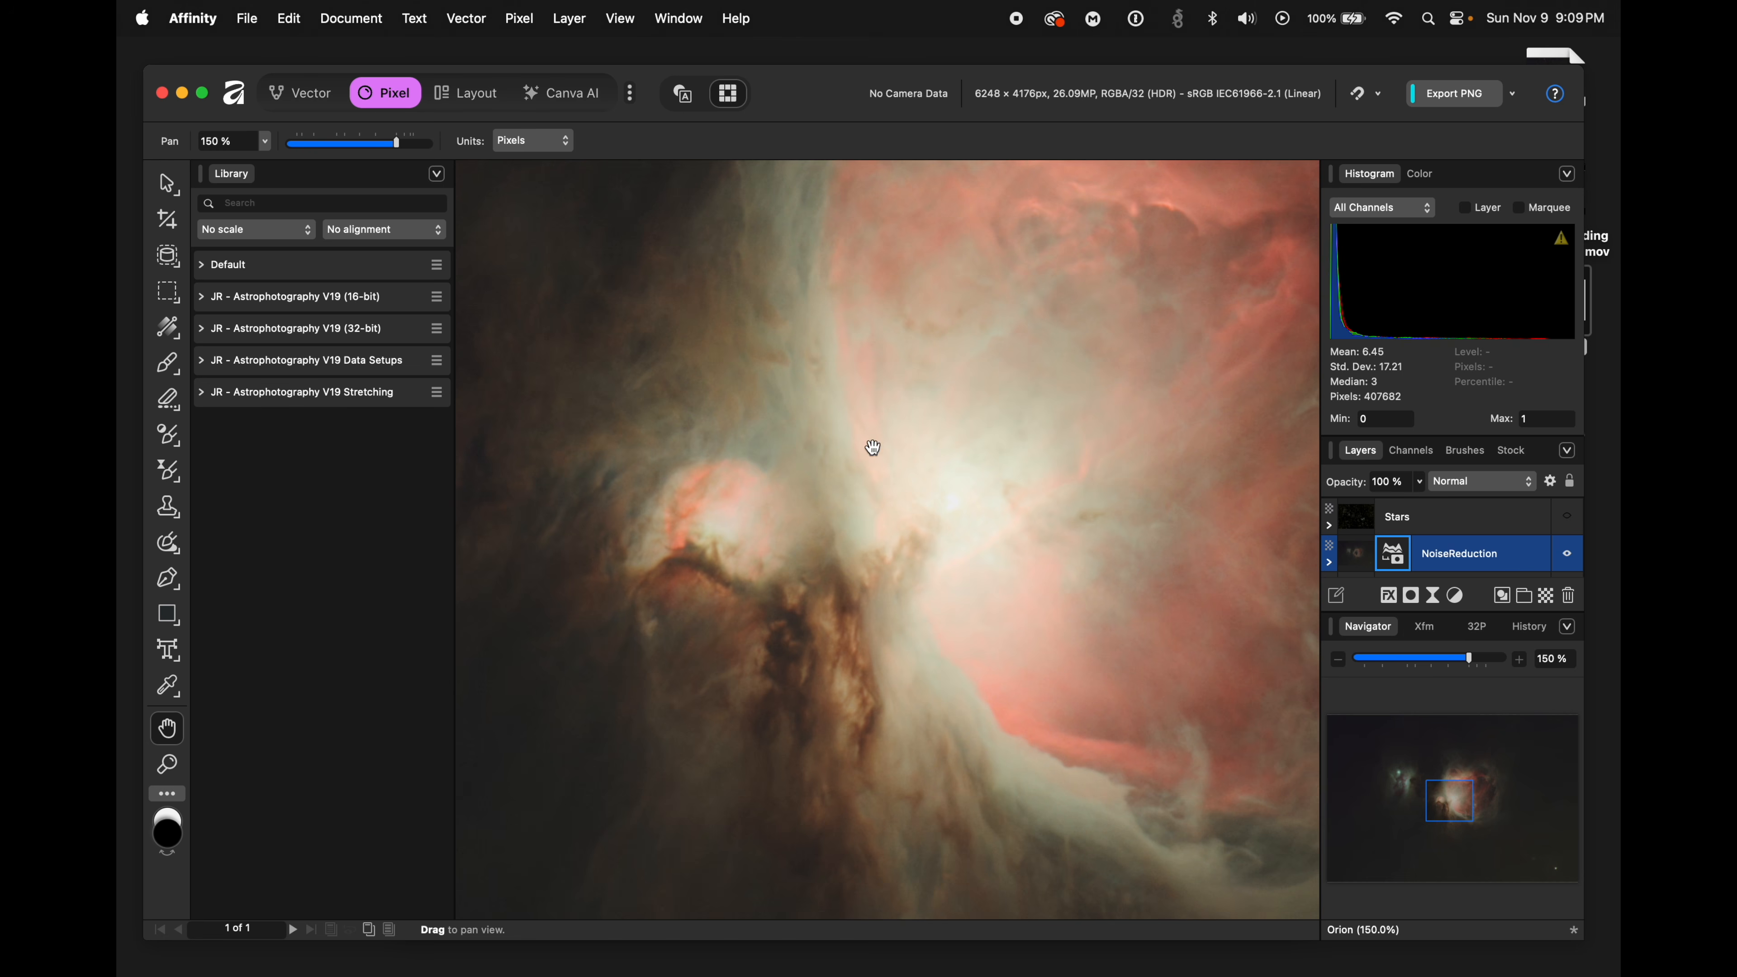
{"action": "left_click_drag", "start_coordinate": [867, 328], "coordinate": [1124, 764]}
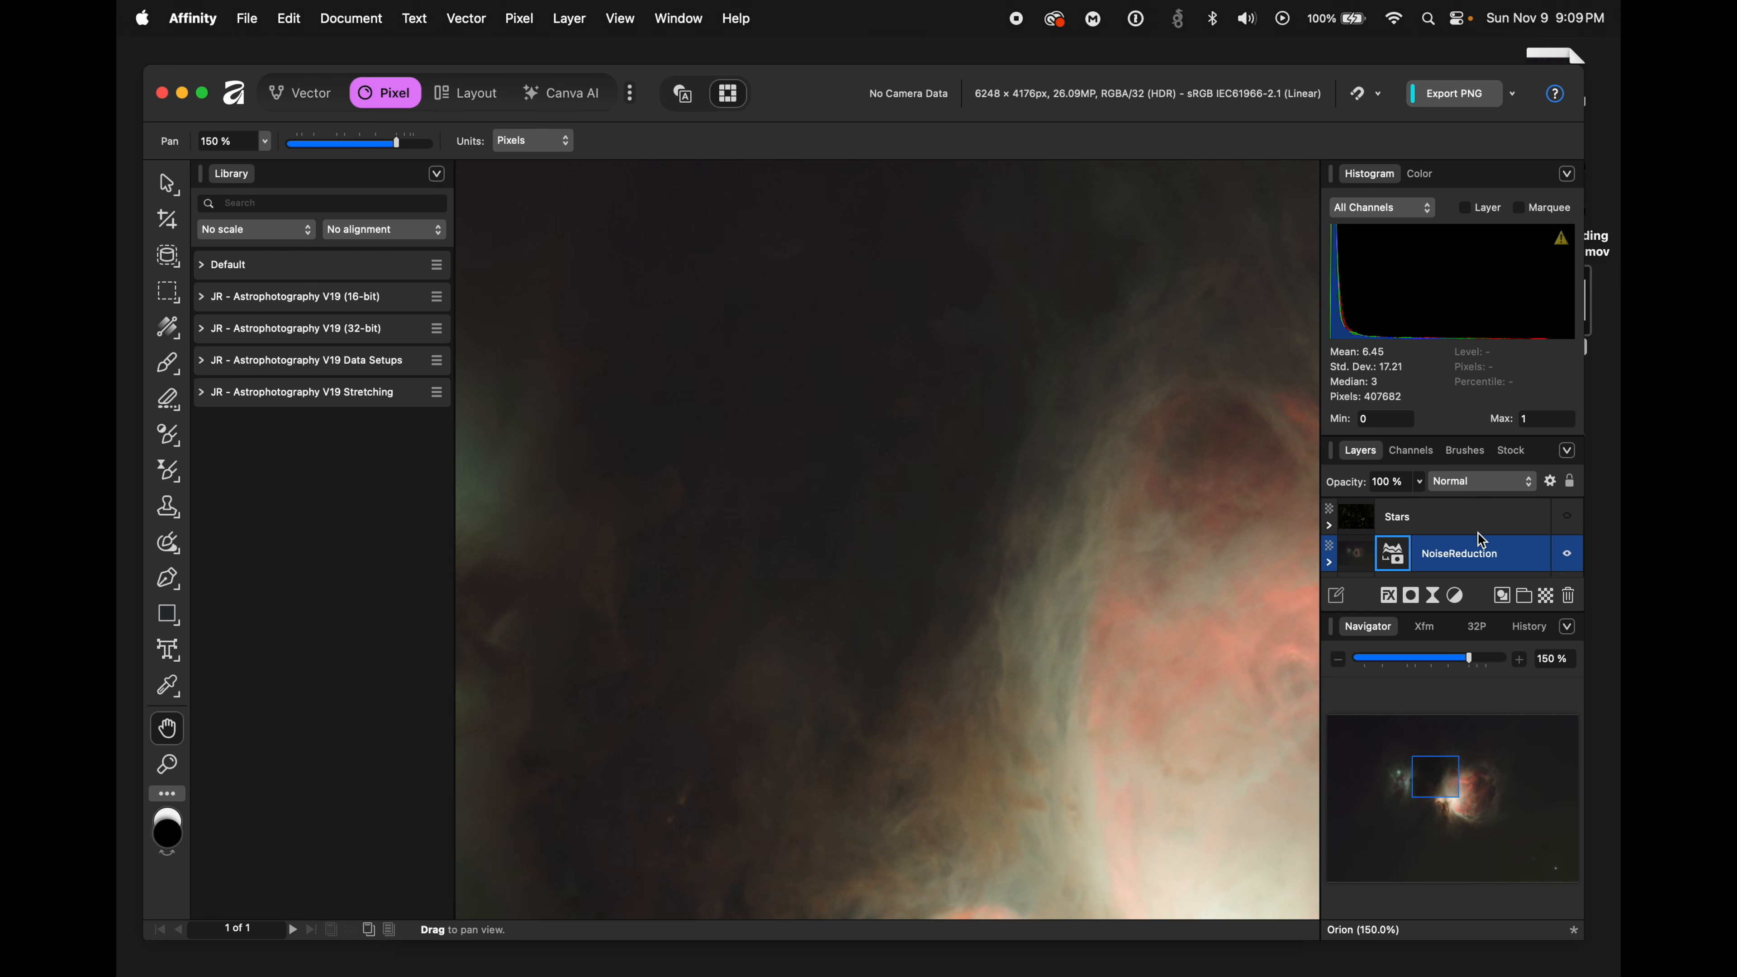
{"action": "scroll", "coordinate": [1481, 537], "scroll_direction": "down", "scroll_amount": 2}
{"action": "left_click", "coordinate": [1330, 518]}
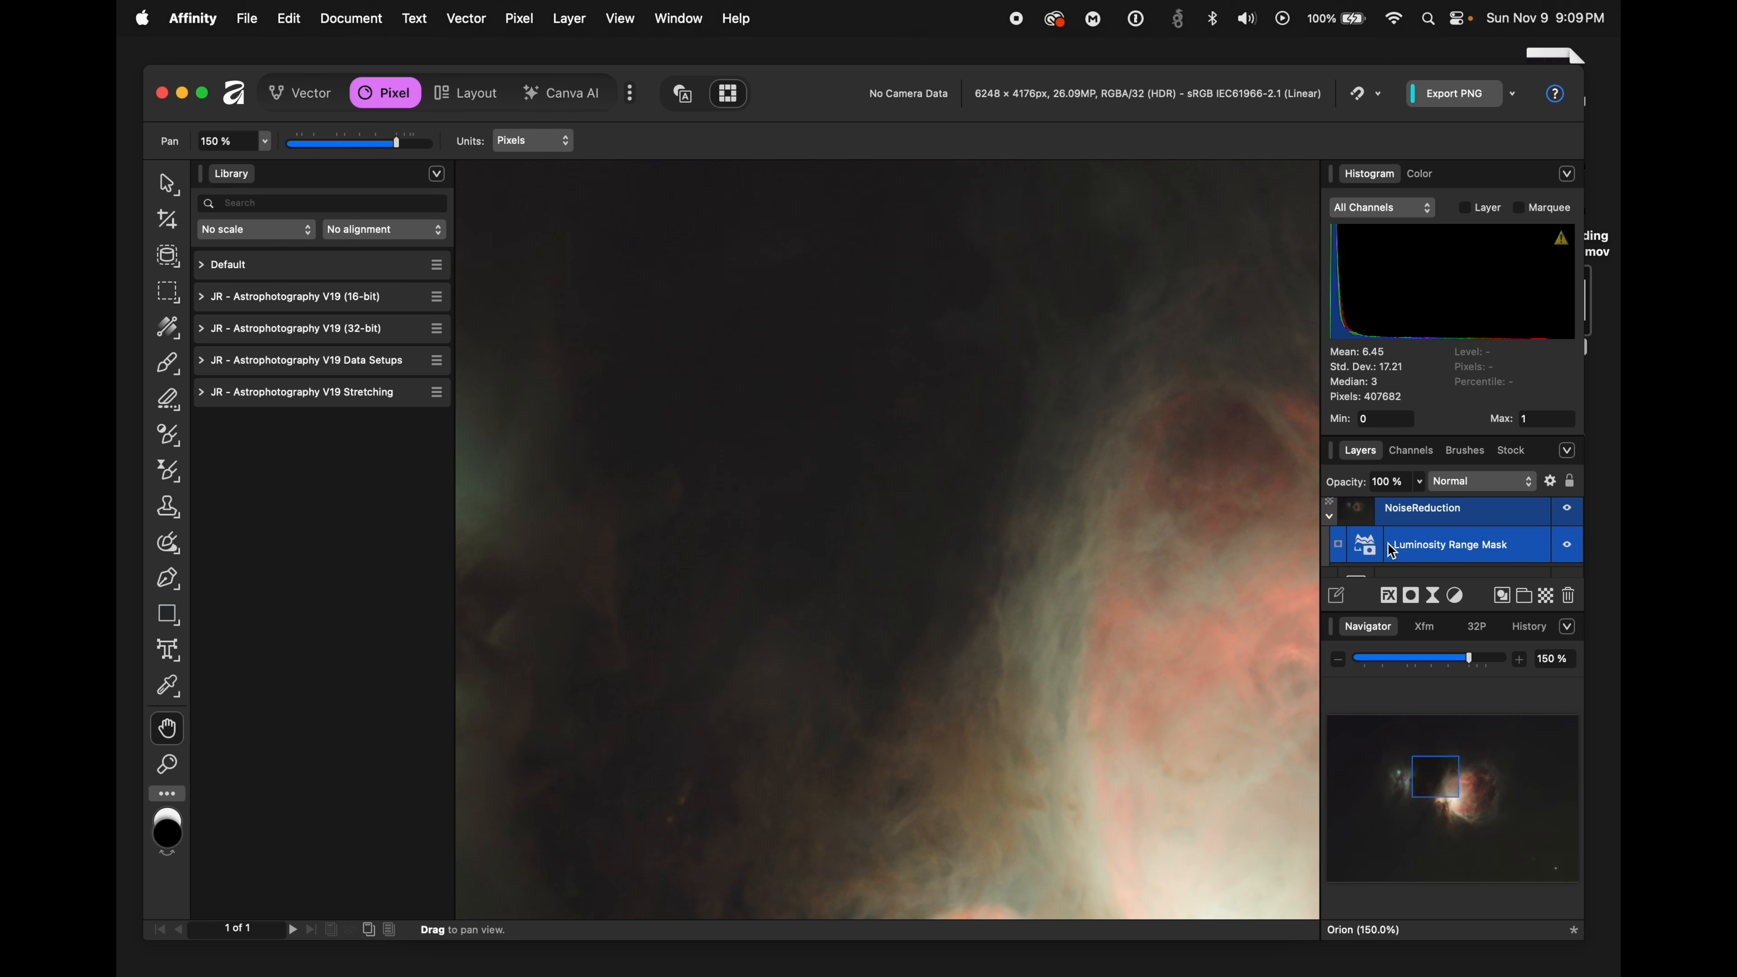
{"action": "double_click", "coordinate": [1399, 545]}
{"action": "double_click", "coordinate": [1368, 551]}
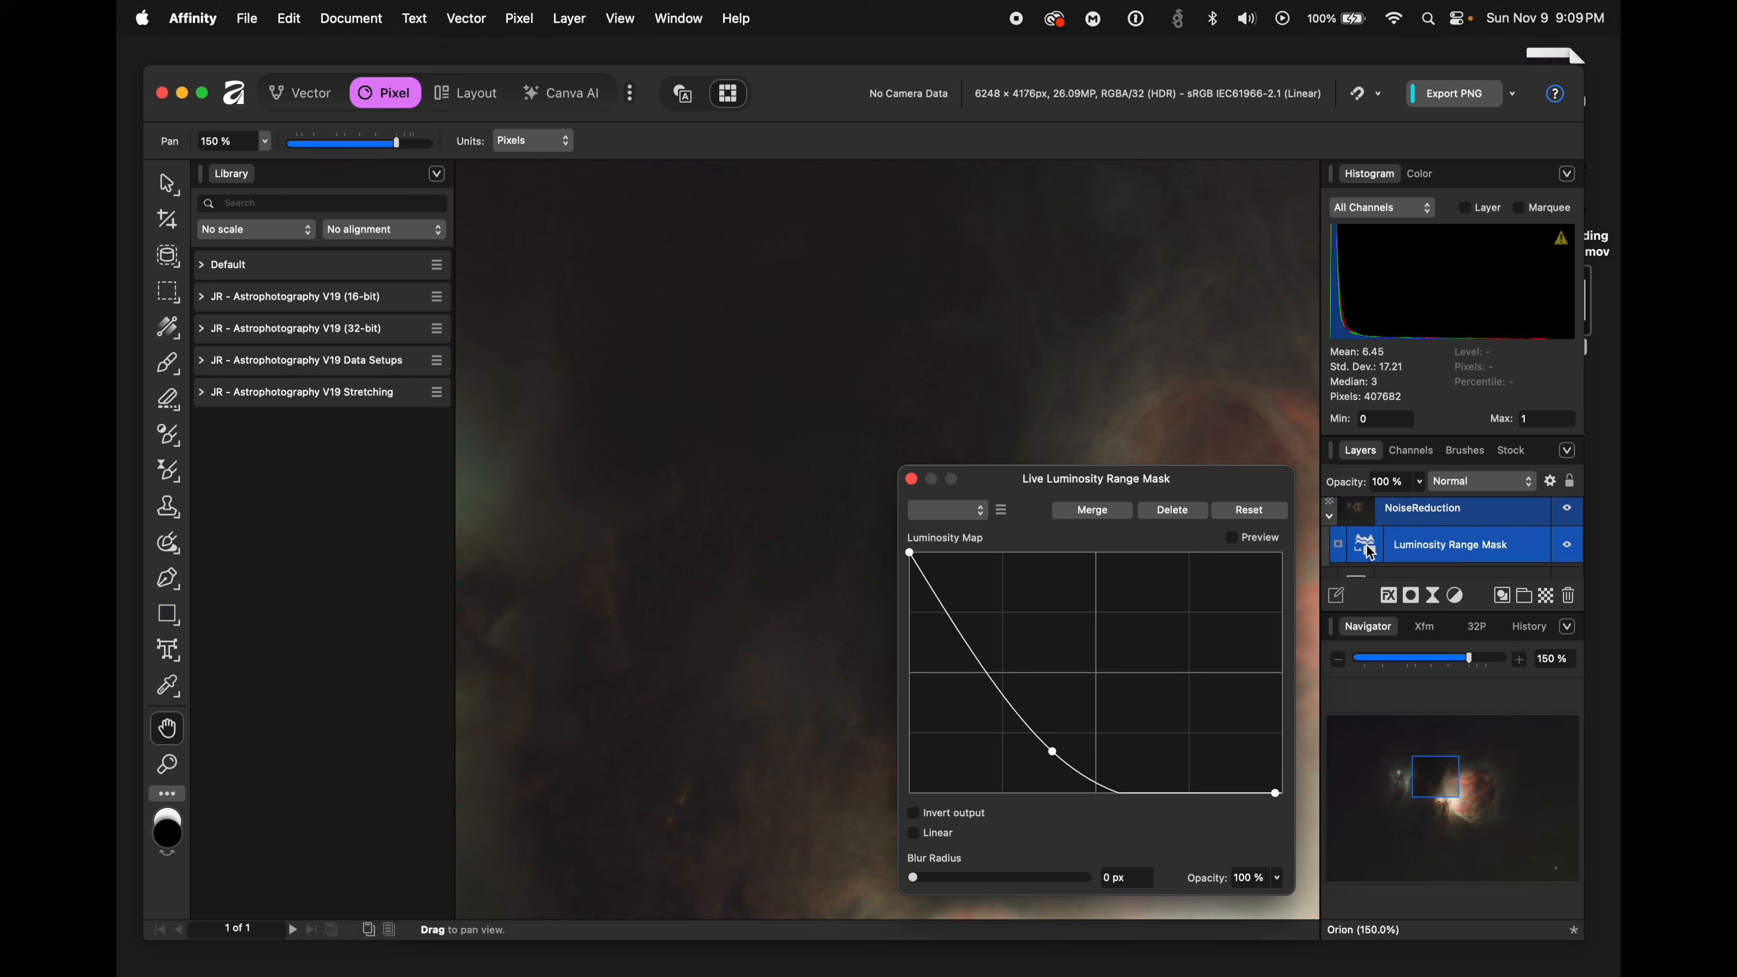
{"action": "left_click", "coordinate": [1233, 541]}
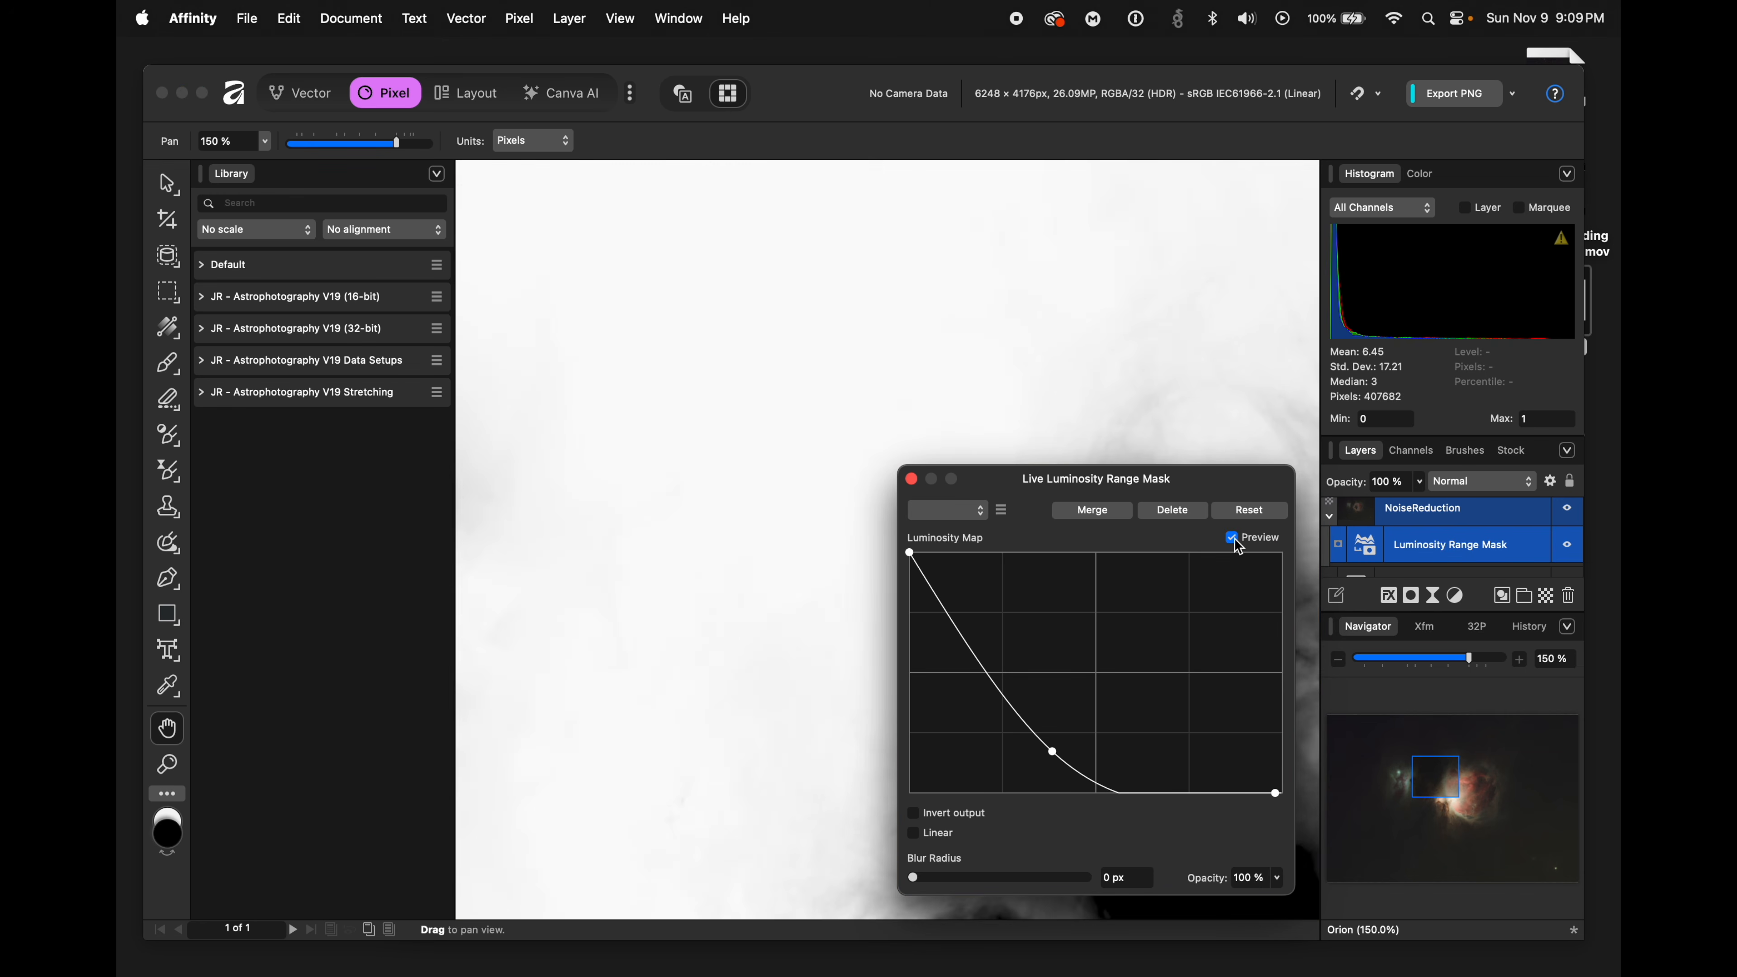
{"action": "left_click", "coordinate": [1235, 541]}
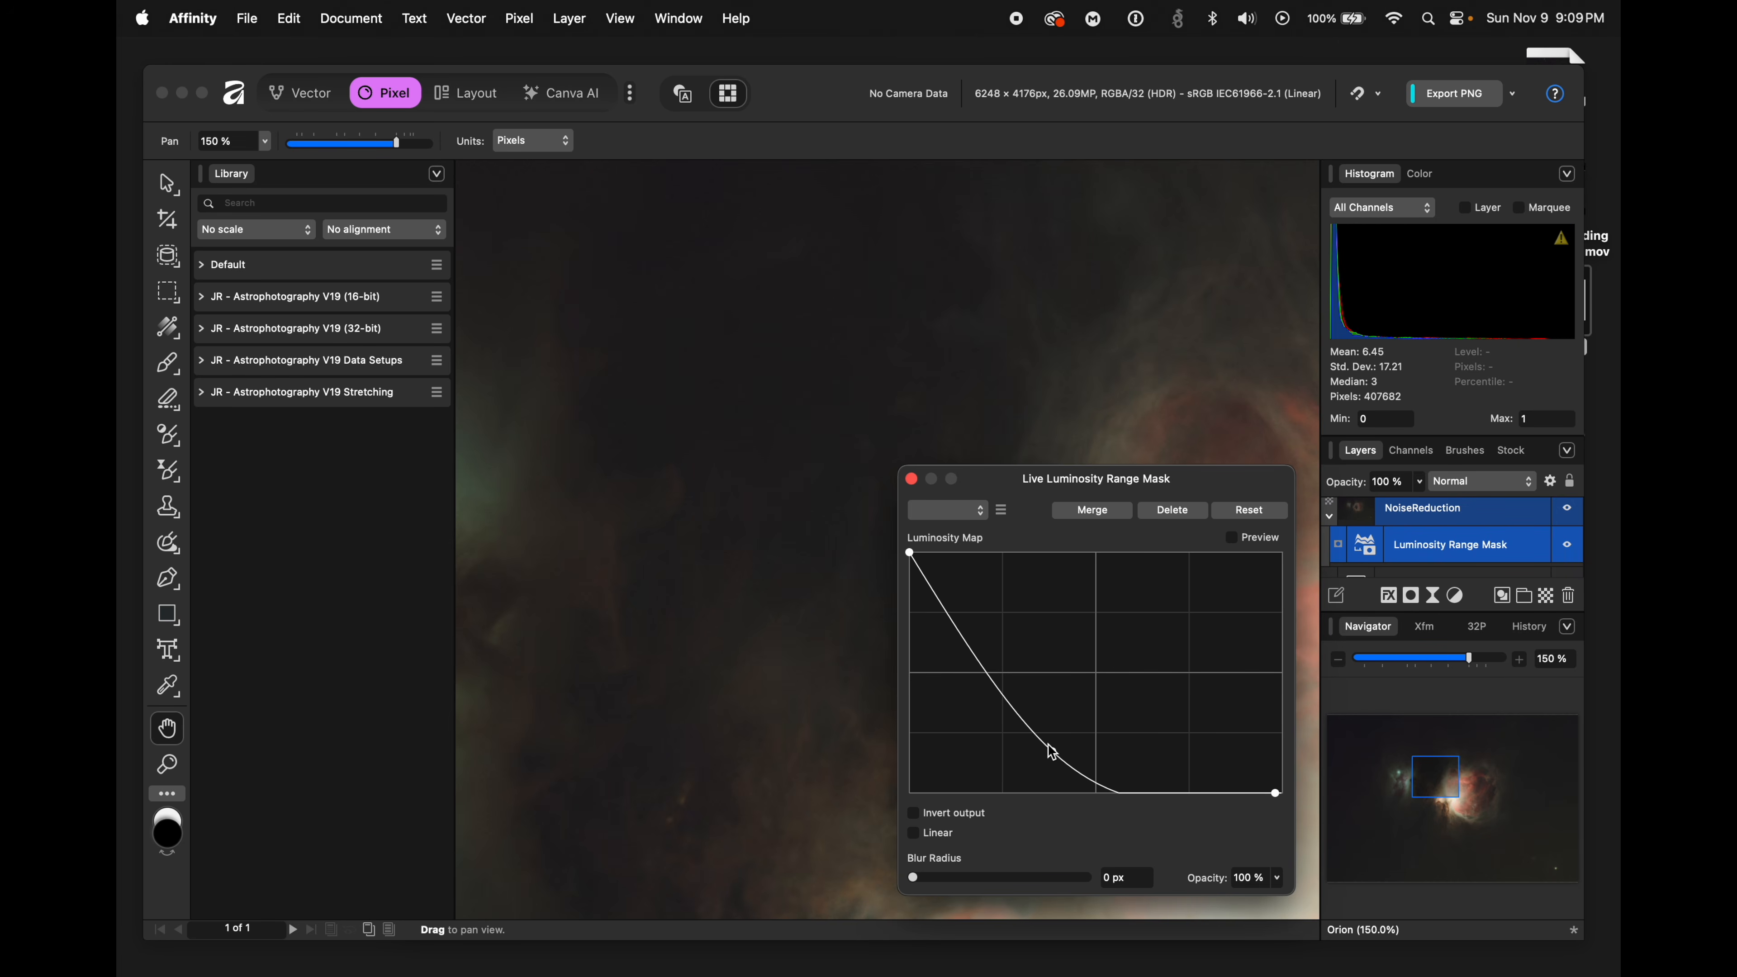
{"action": "mouse_move", "coordinate": [1052, 751]}
{"action": "left_mouse_down"}
{"action": "mouse_move", "coordinate": [1074, 698]}
{"action": "mouse_move", "coordinate": [1059, 749]}
{"action": "left_mouse_up"}
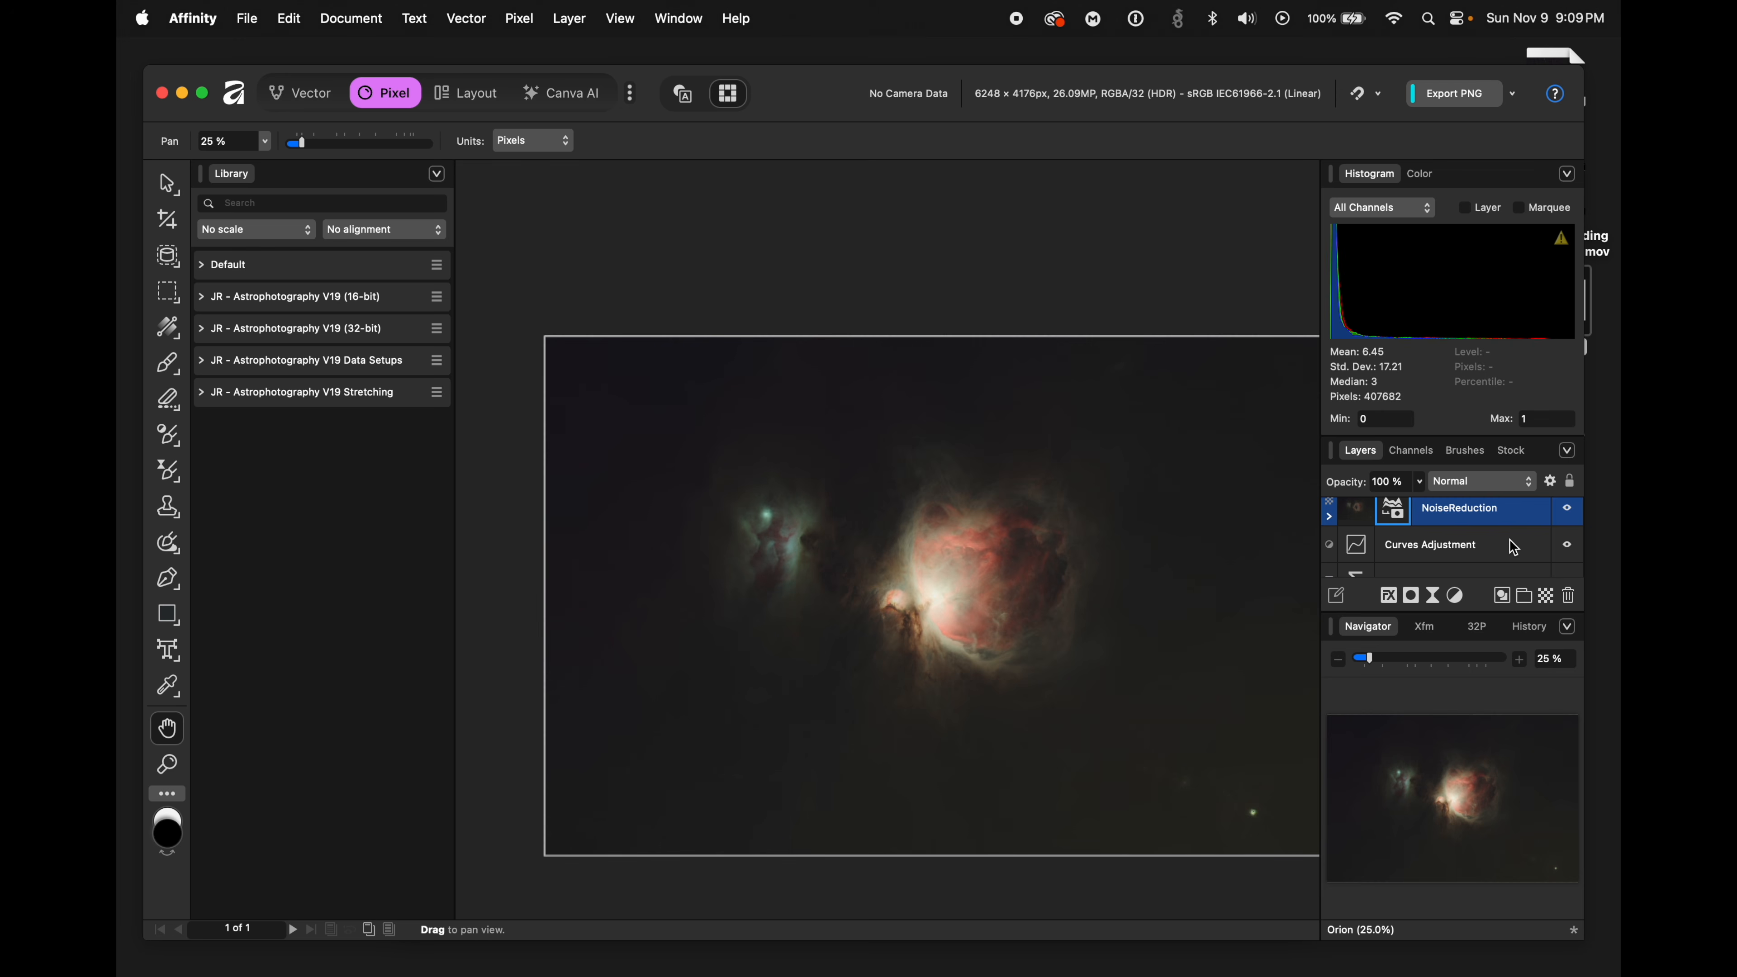
- Make the Stars layer visible again over the denoised nebula
{"action": "scroll", "coordinate": [1515, 548], "scroll_direction": "up", "scroll_amount": 2}
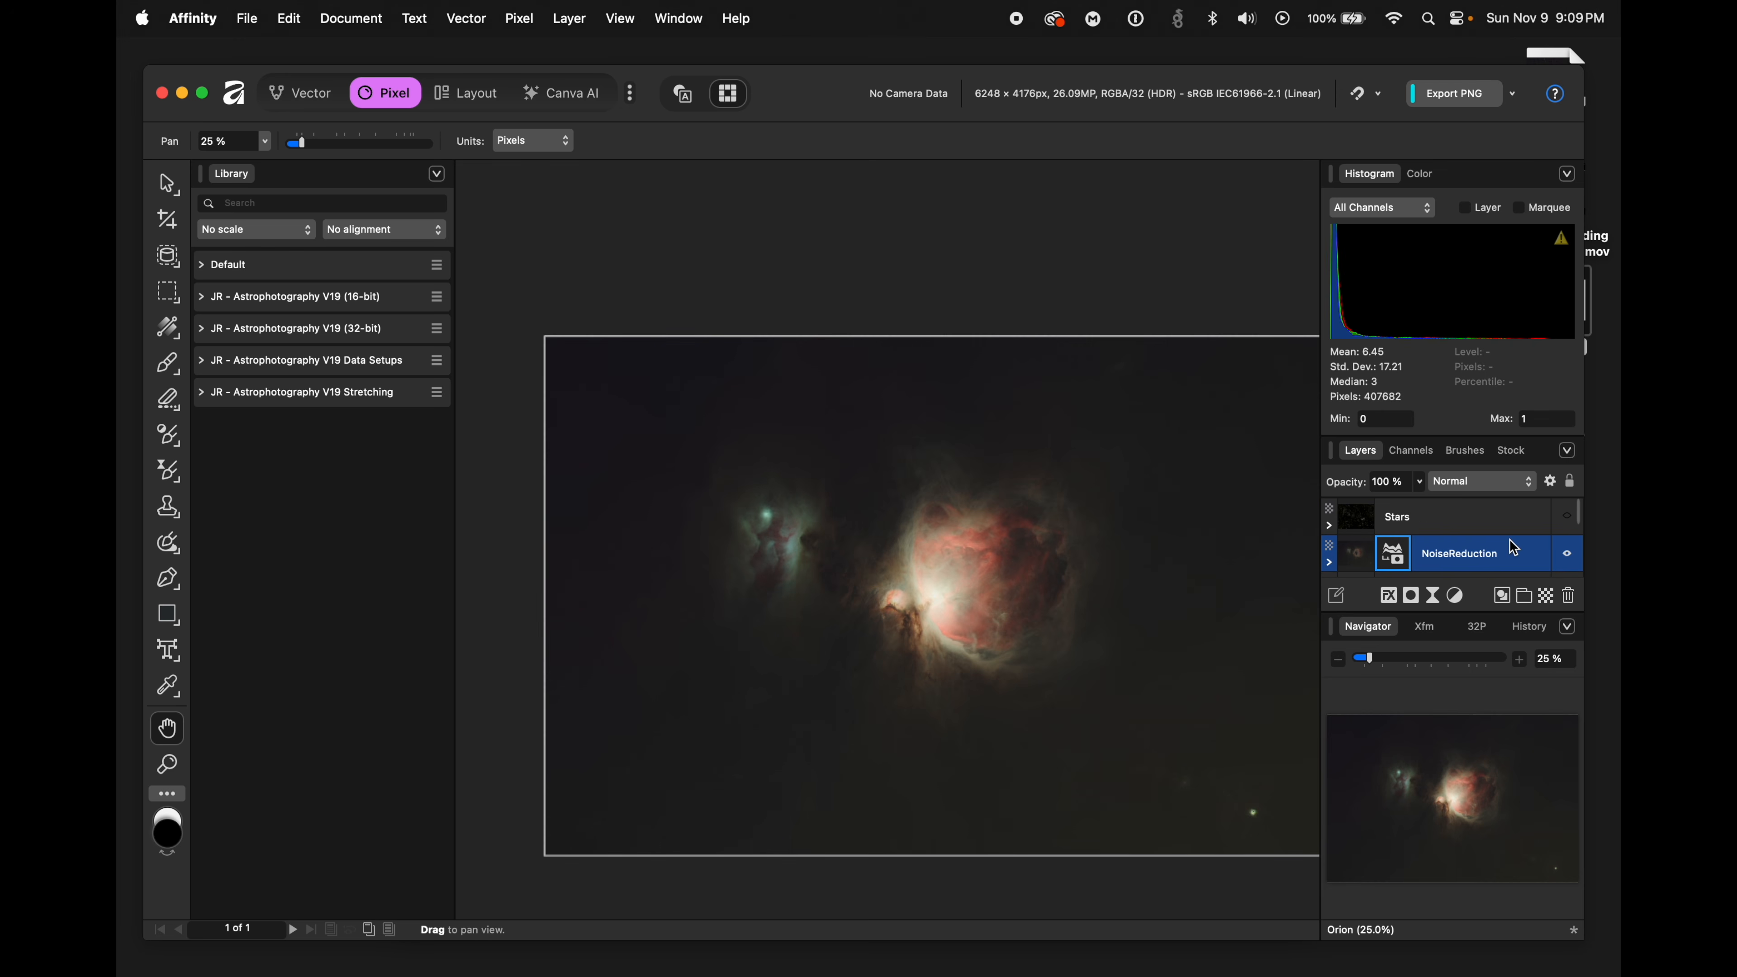
{"action": "left_click", "coordinate": [1568, 518]}
{"action": "scroll", "coordinate": [917, 479], "scroll_direction": "down", "scroll_amount": 2}
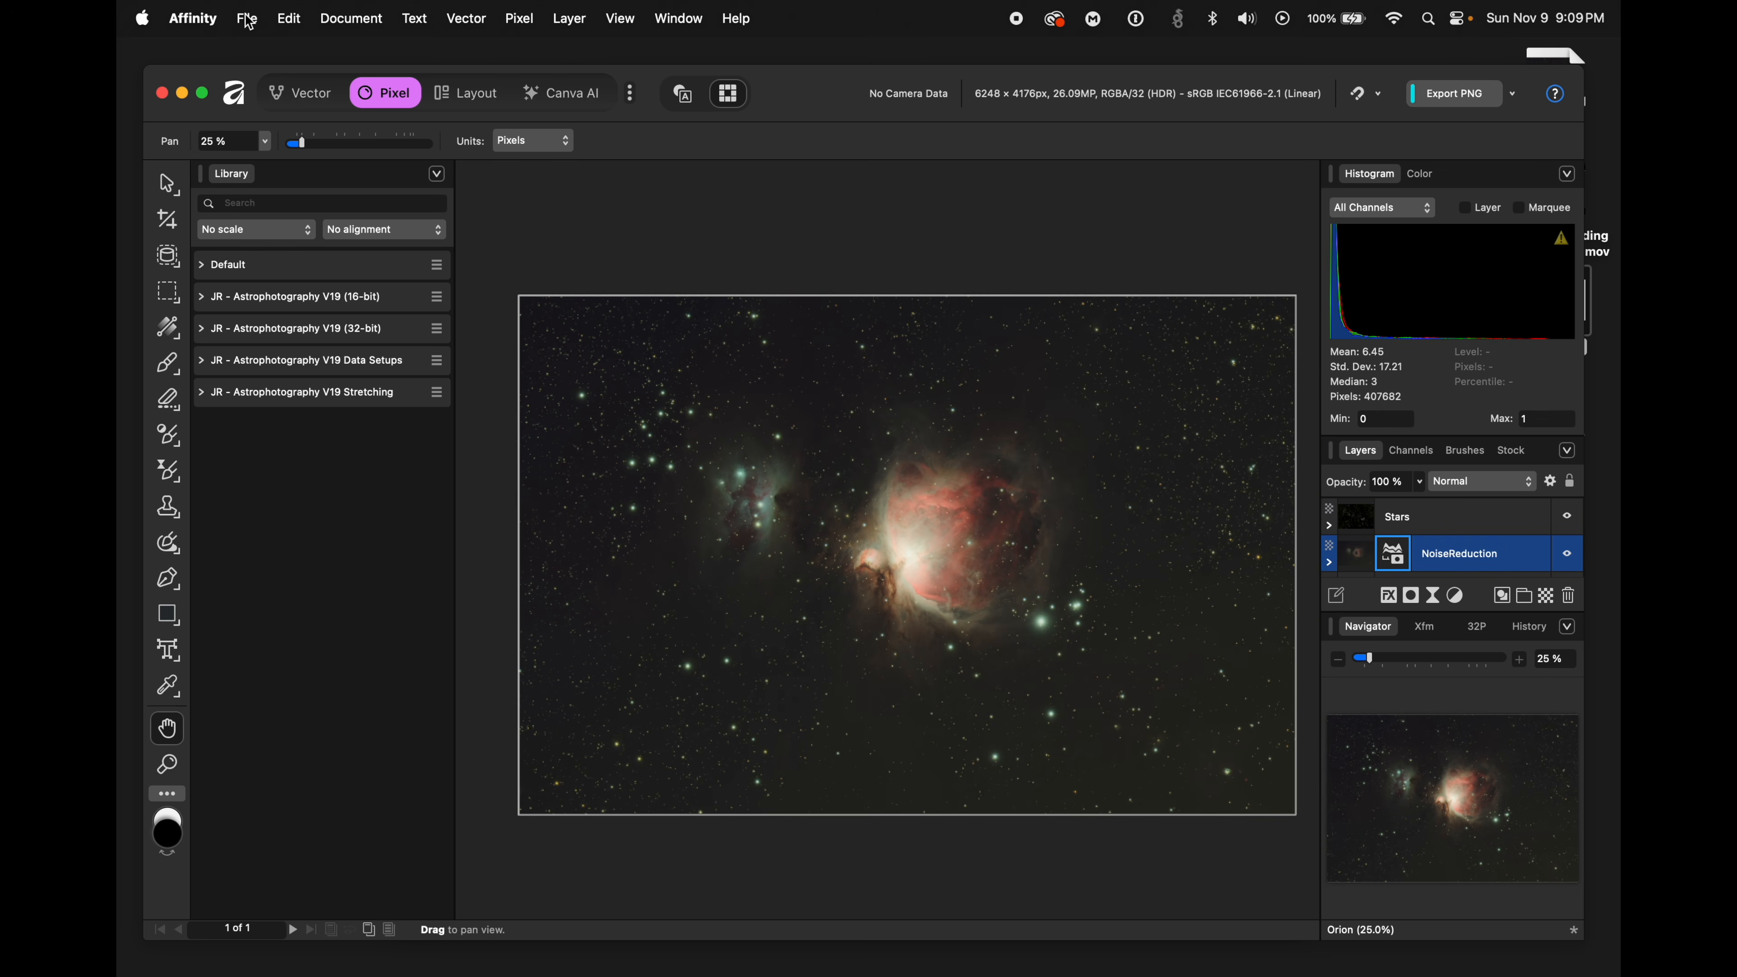
- Save the document as Orion.af on the Desktop
{"action": "left_click", "coordinate": [248, 18]}
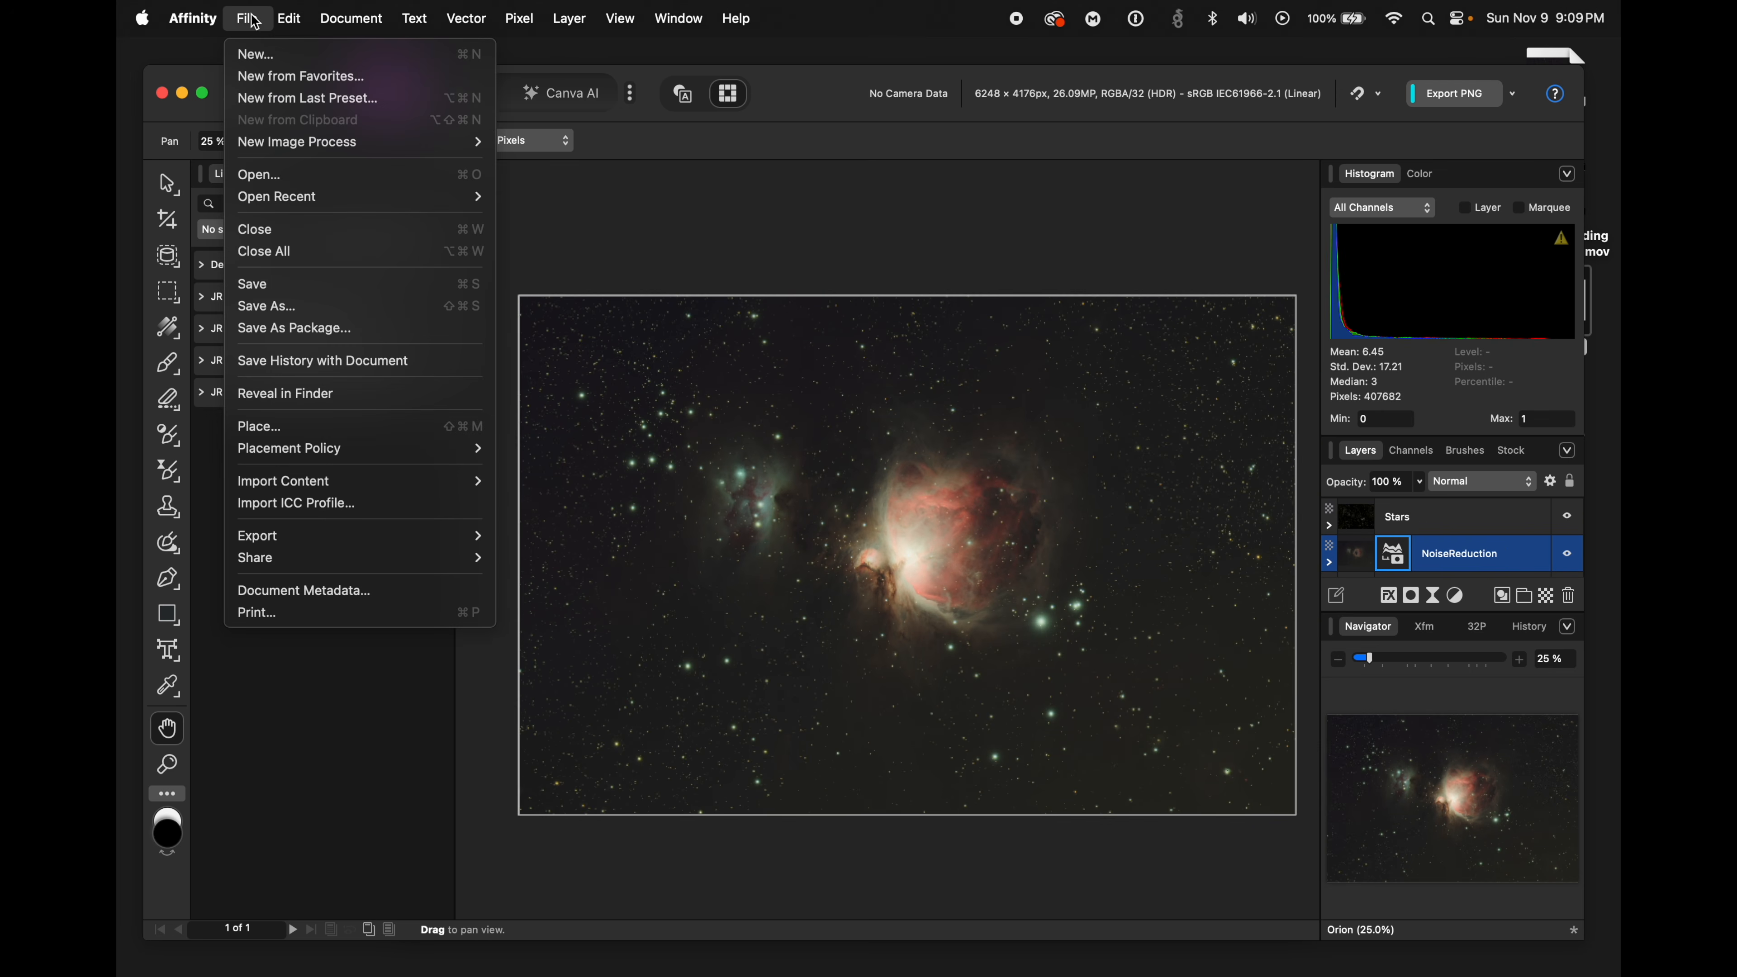
{"action": "left_click", "coordinate": [291, 305]}
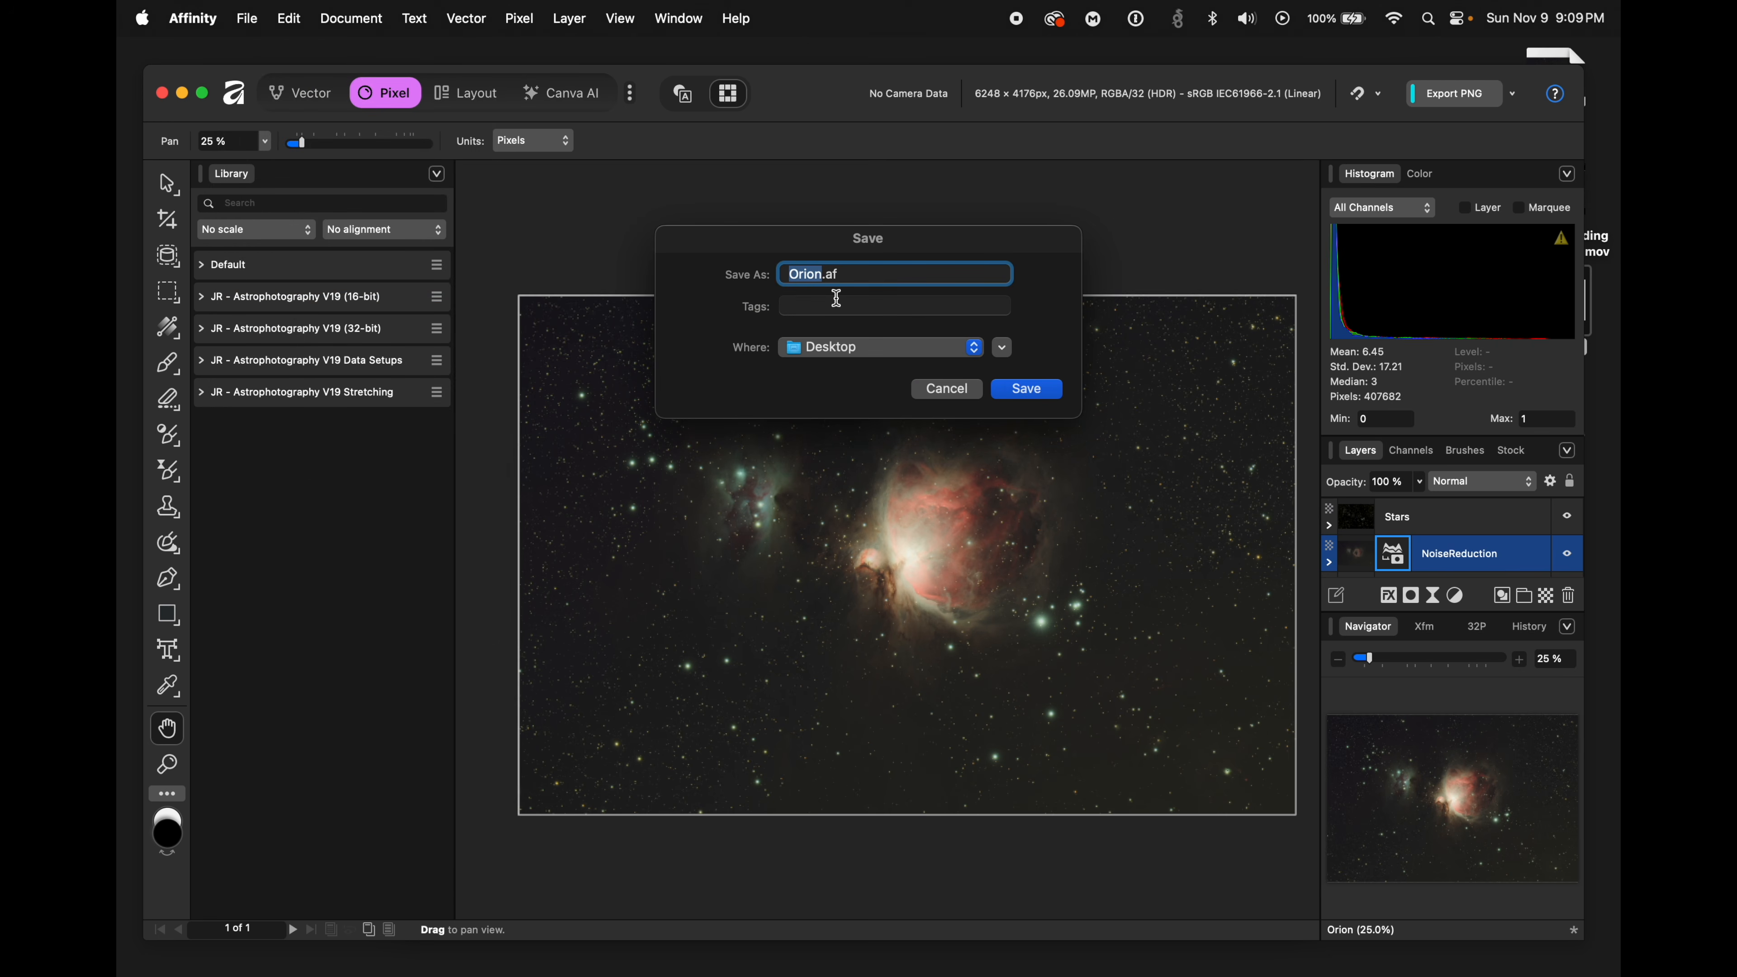
{"action": "left_click", "coordinate": [1036, 395]}
{"action": "left_click", "coordinate": [947, 472]}
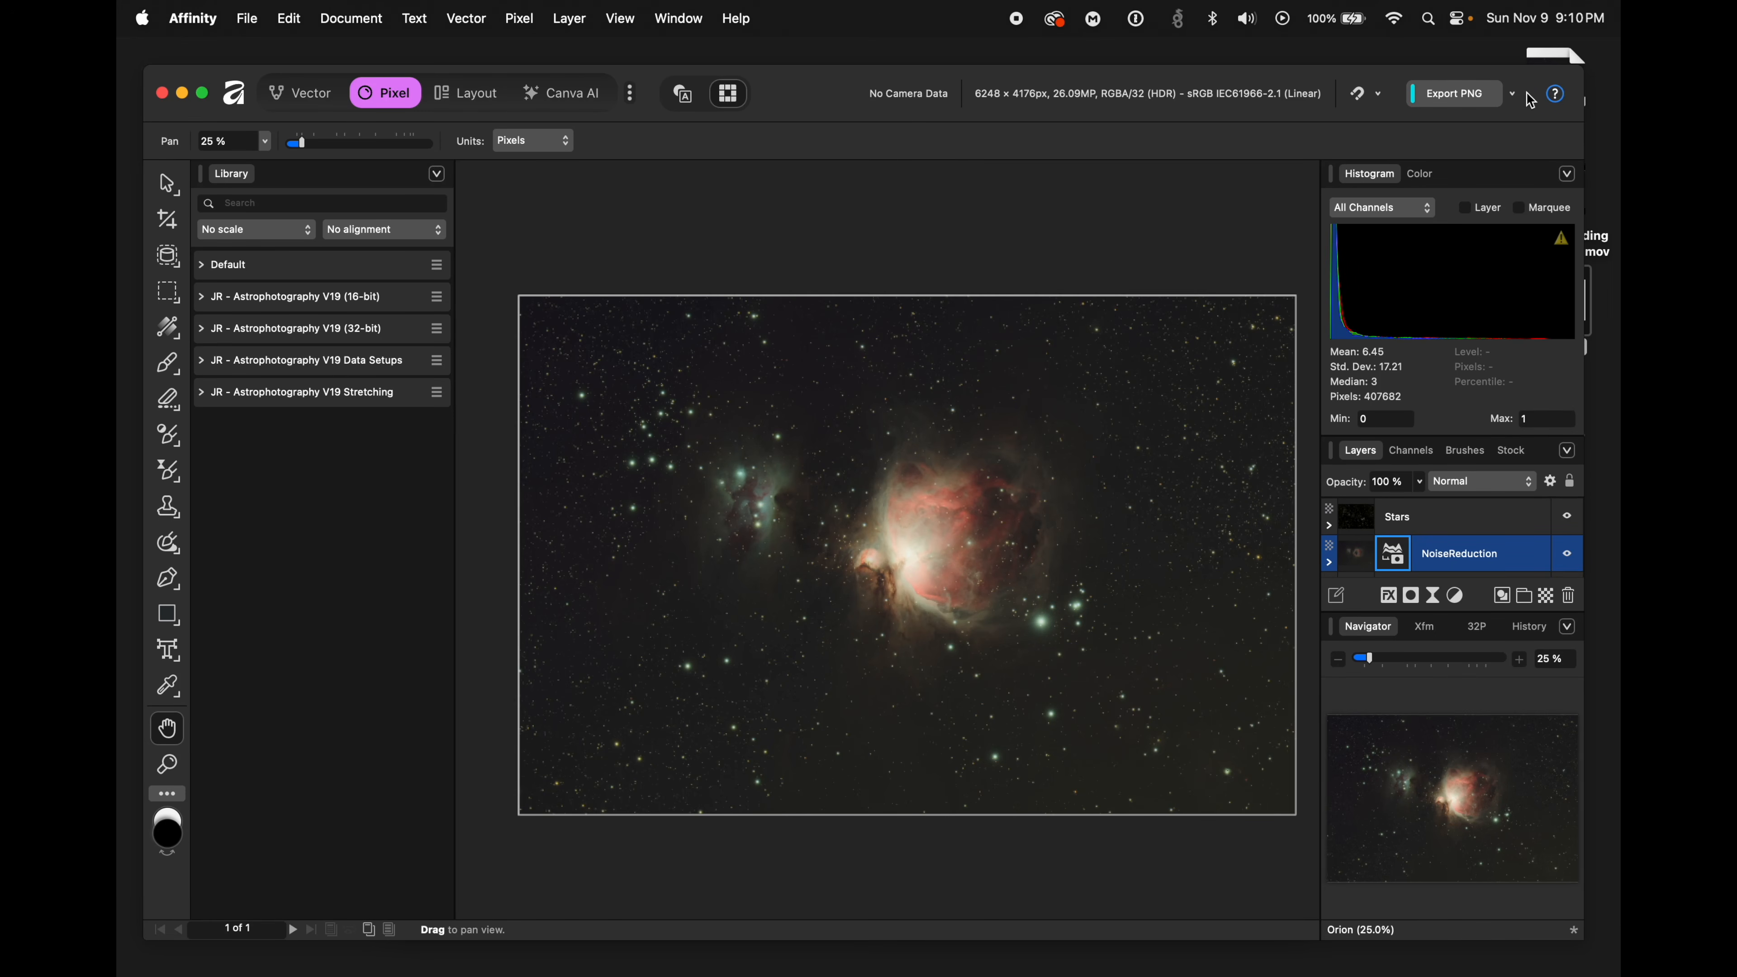
- Set the quick export format to JPEG with the Best quality preset, leaving the export options without exporting
{"action": "left_click", "coordinate": [1514, 93]}
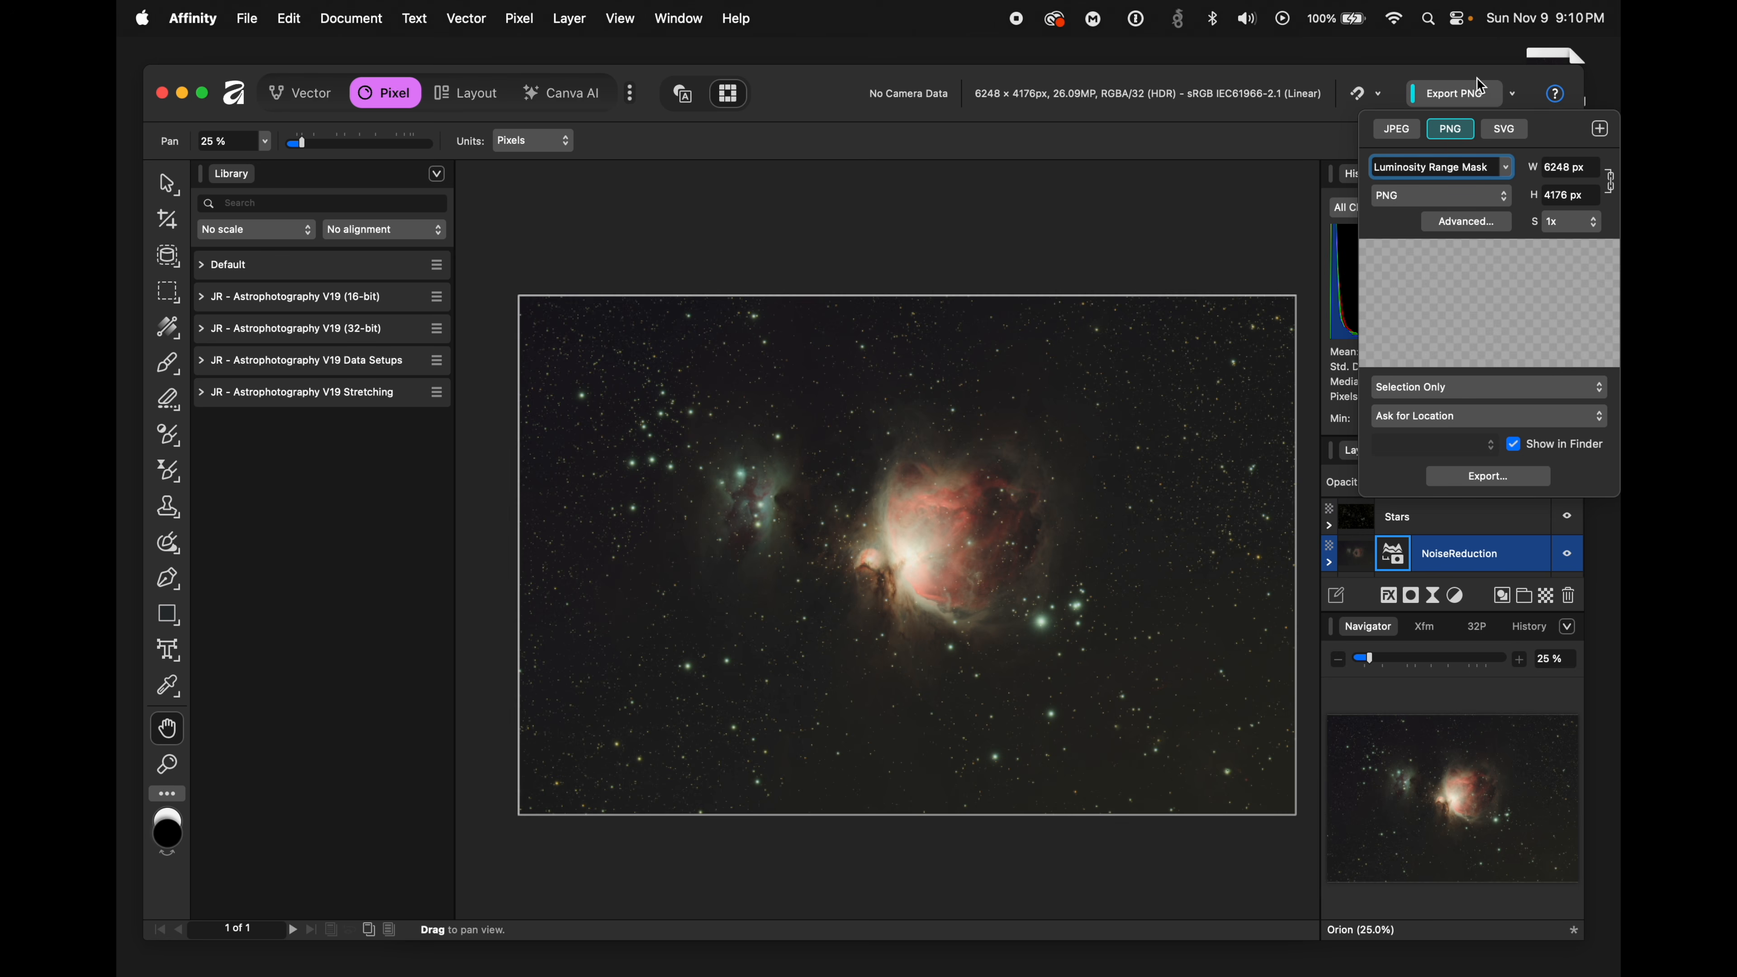
{"action": "left_click", "coordinate": [1408, 131]}
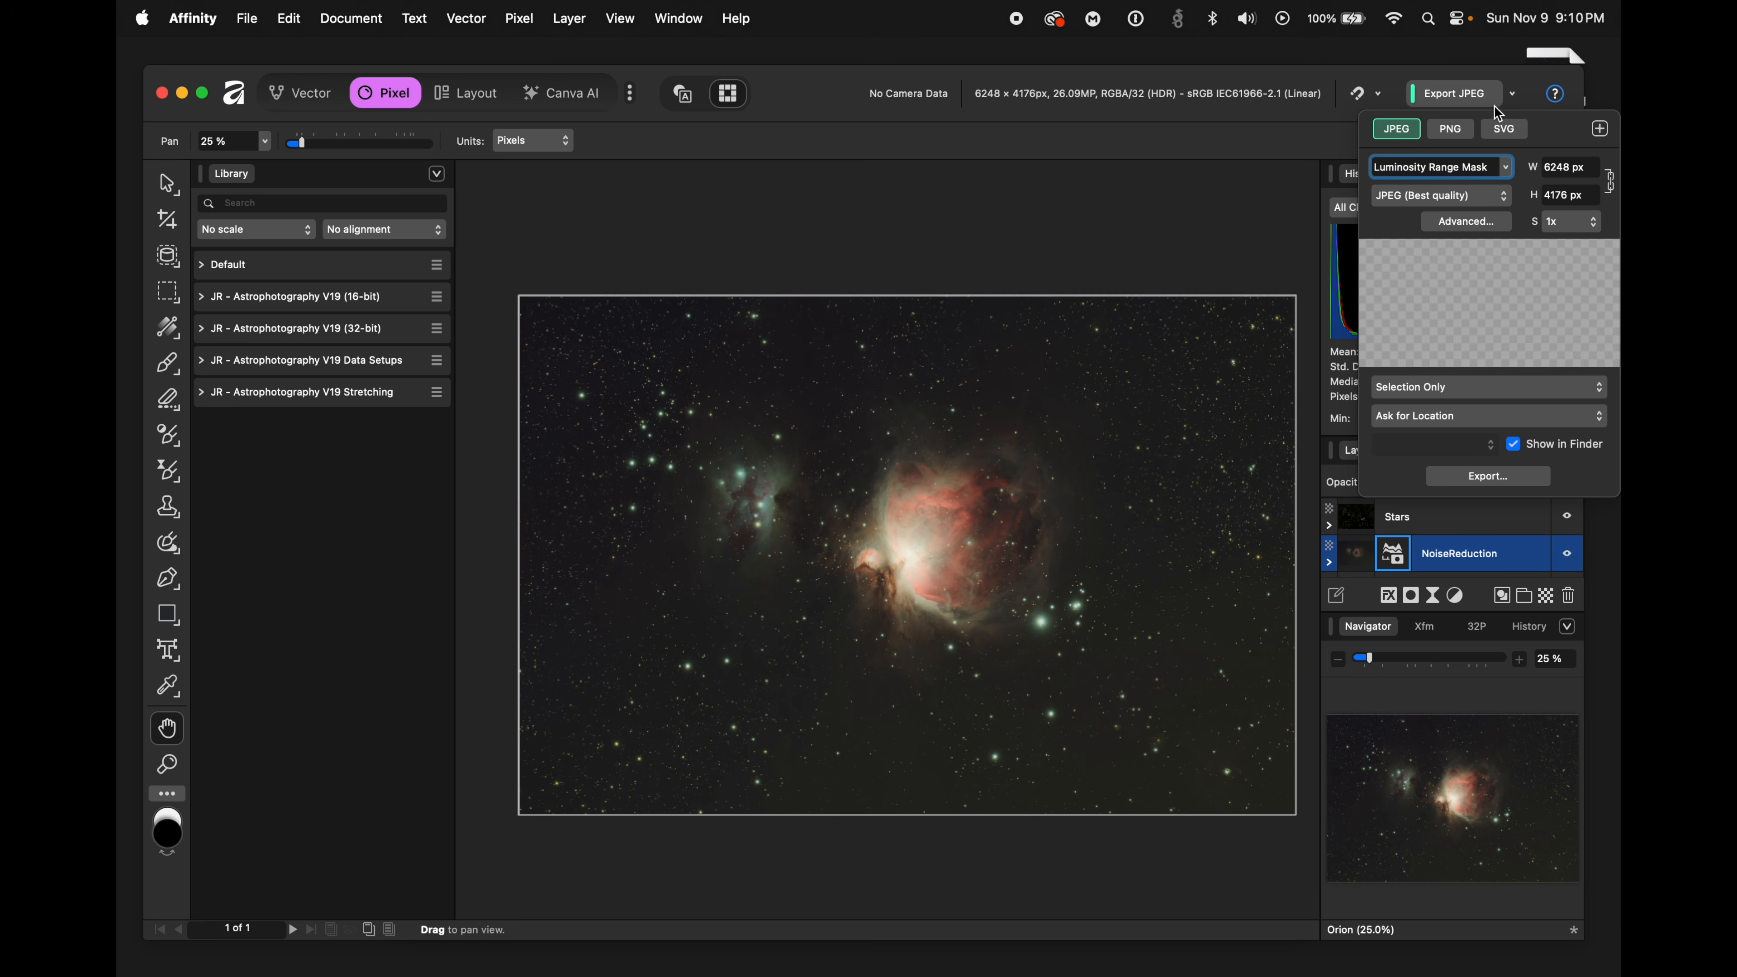
{"action": "left_click", "coordinate": [1491, 198]}
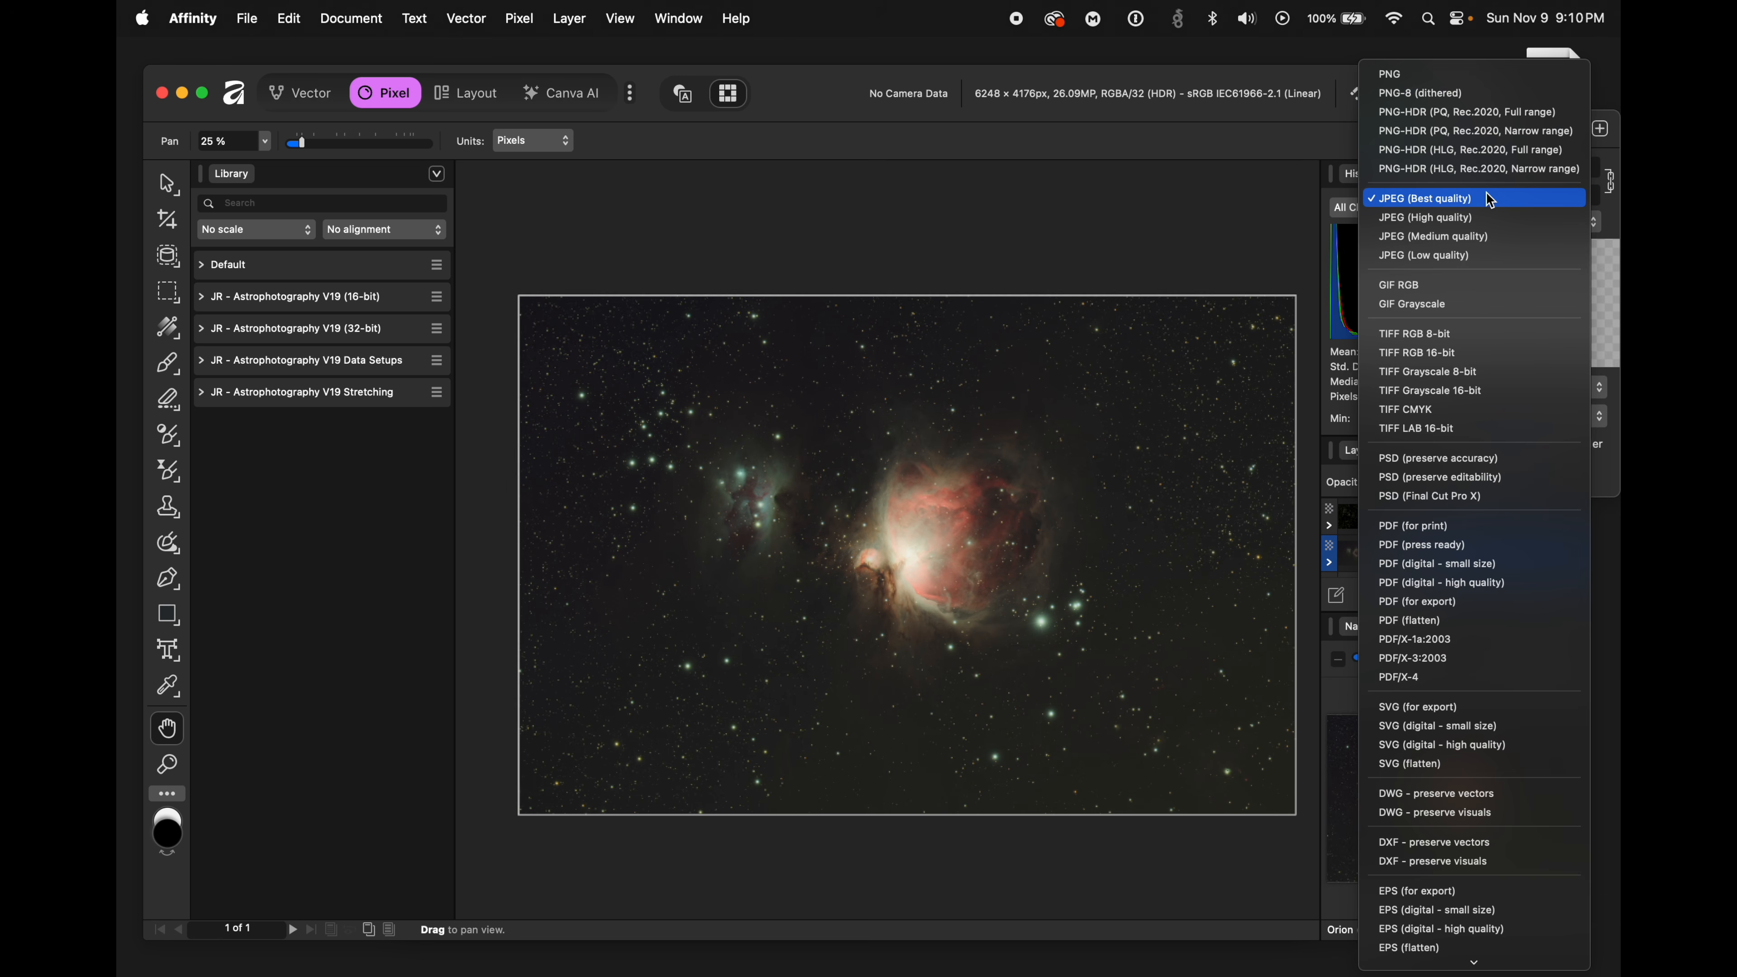
{"action": "left_click", "coordinate": [1491, 199]}
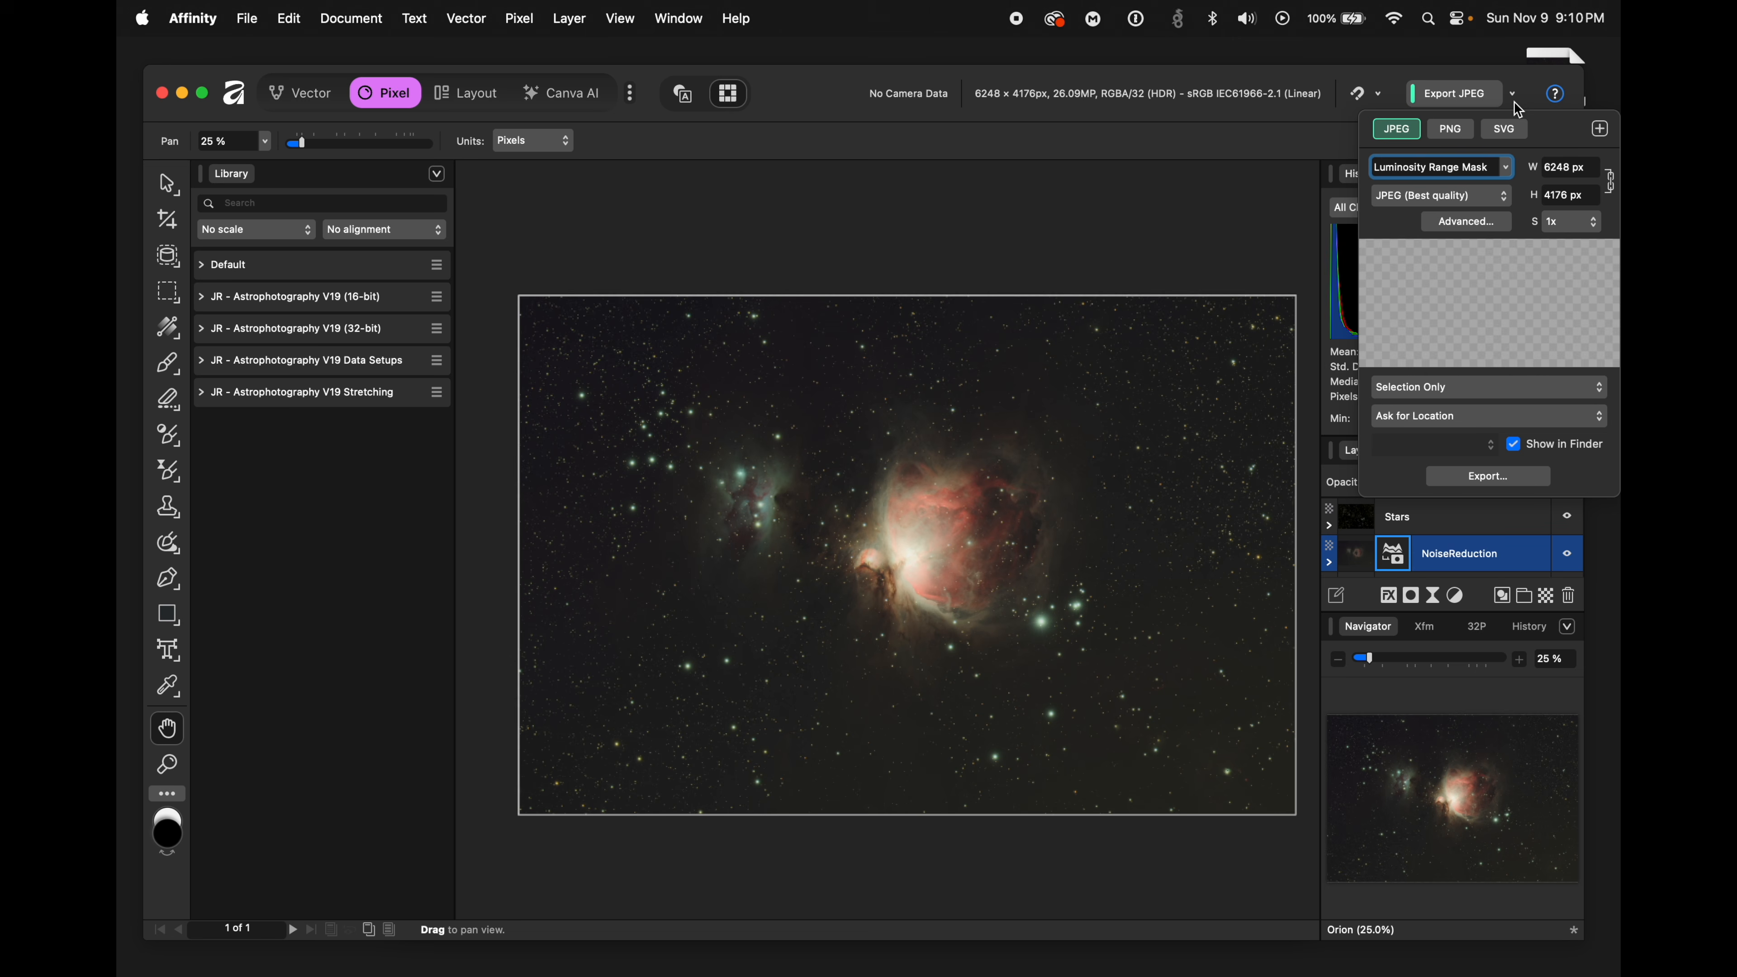
{"action": "left_click", "coordinate": [1516, 81]}
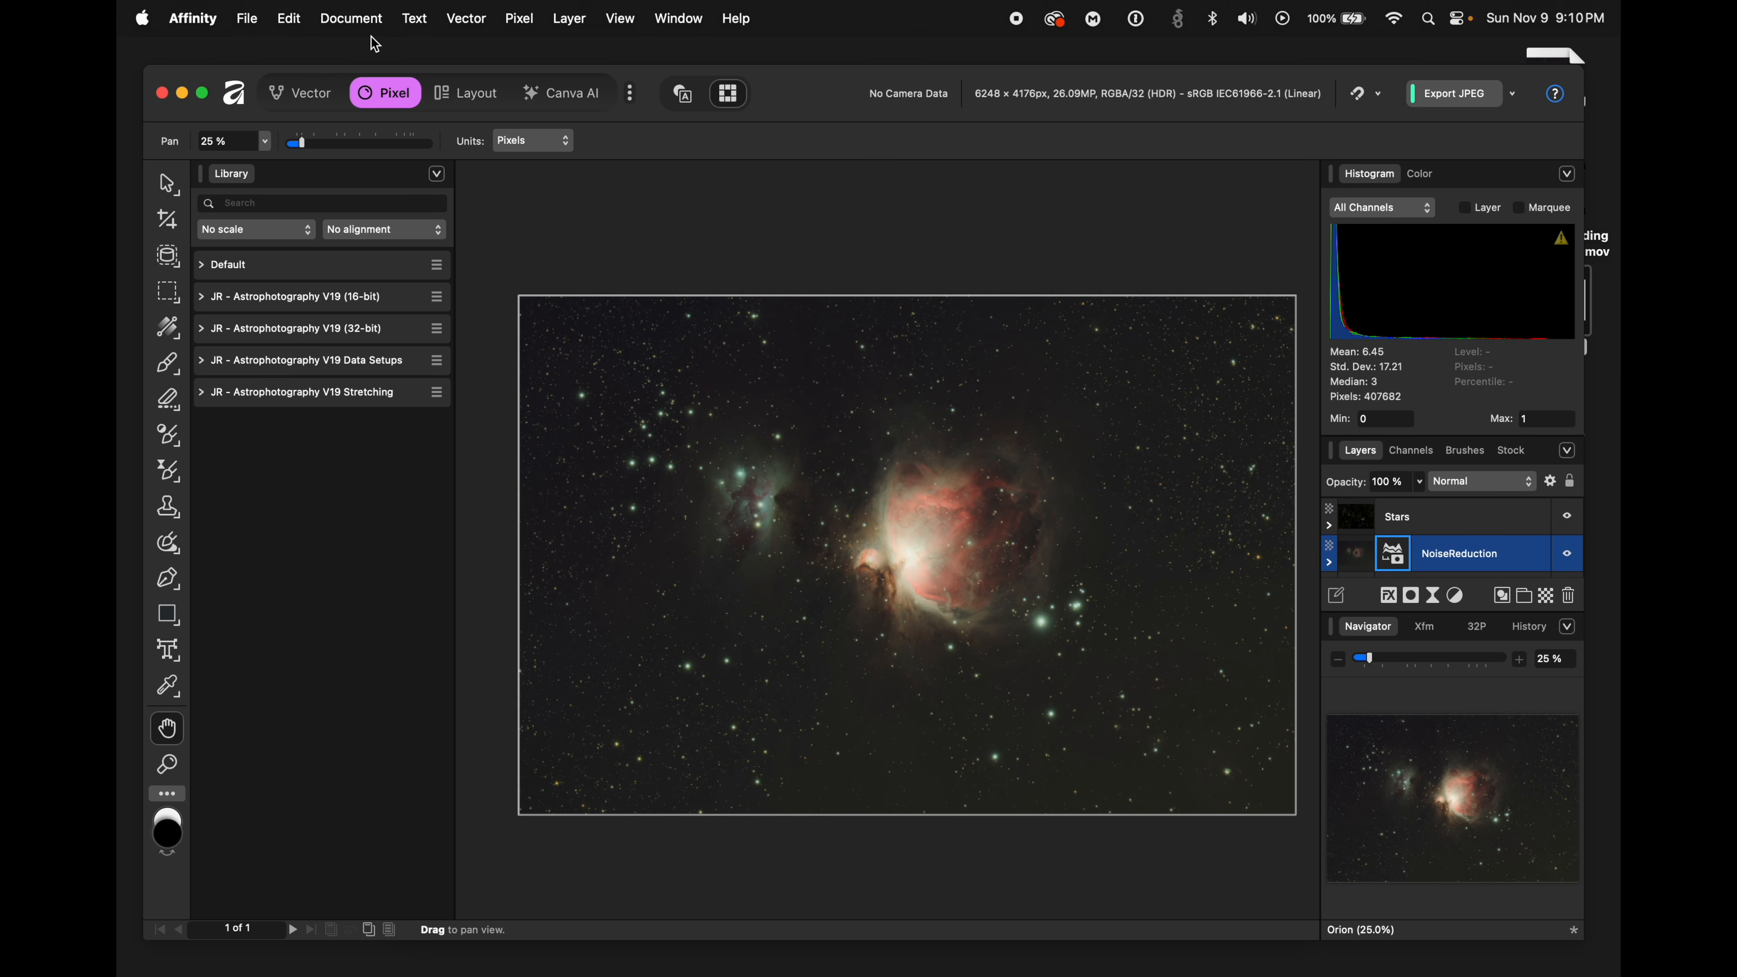
- Examine the full export settings for the PSD (preserve accuracy) preset, and close them without exporting
{"action": "left_click", "coordinate": [248, 16]}
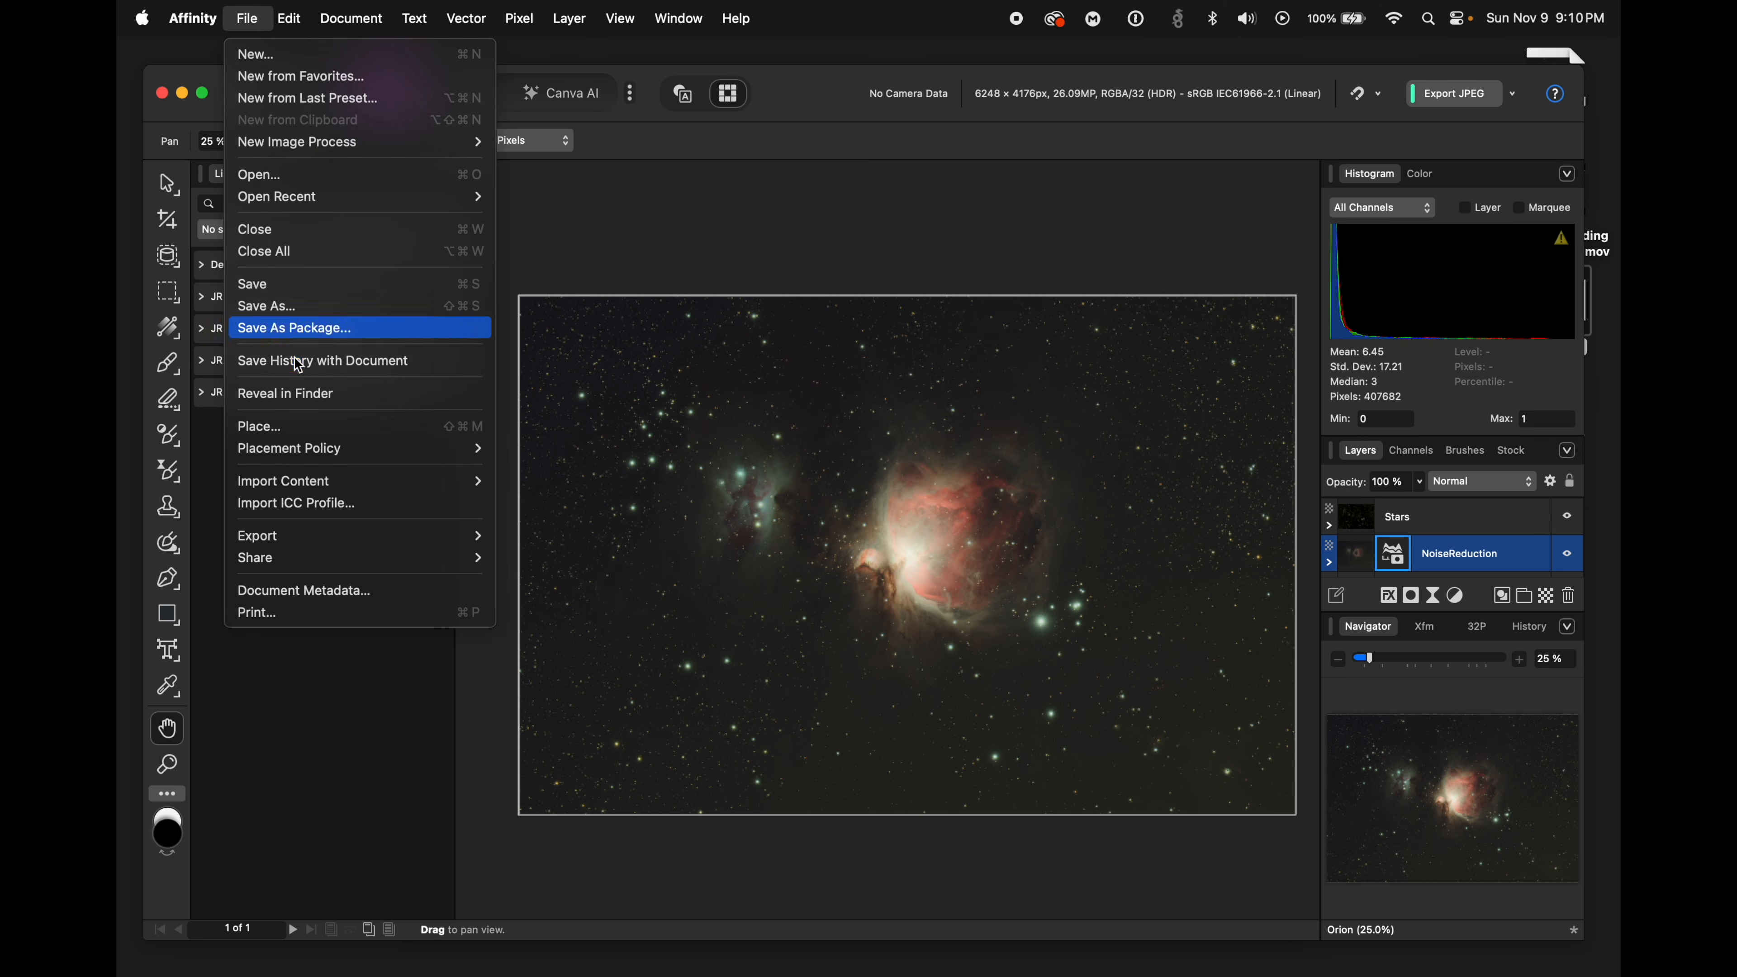
{"action": "mouse_move", "coordinate": [314, 540]}
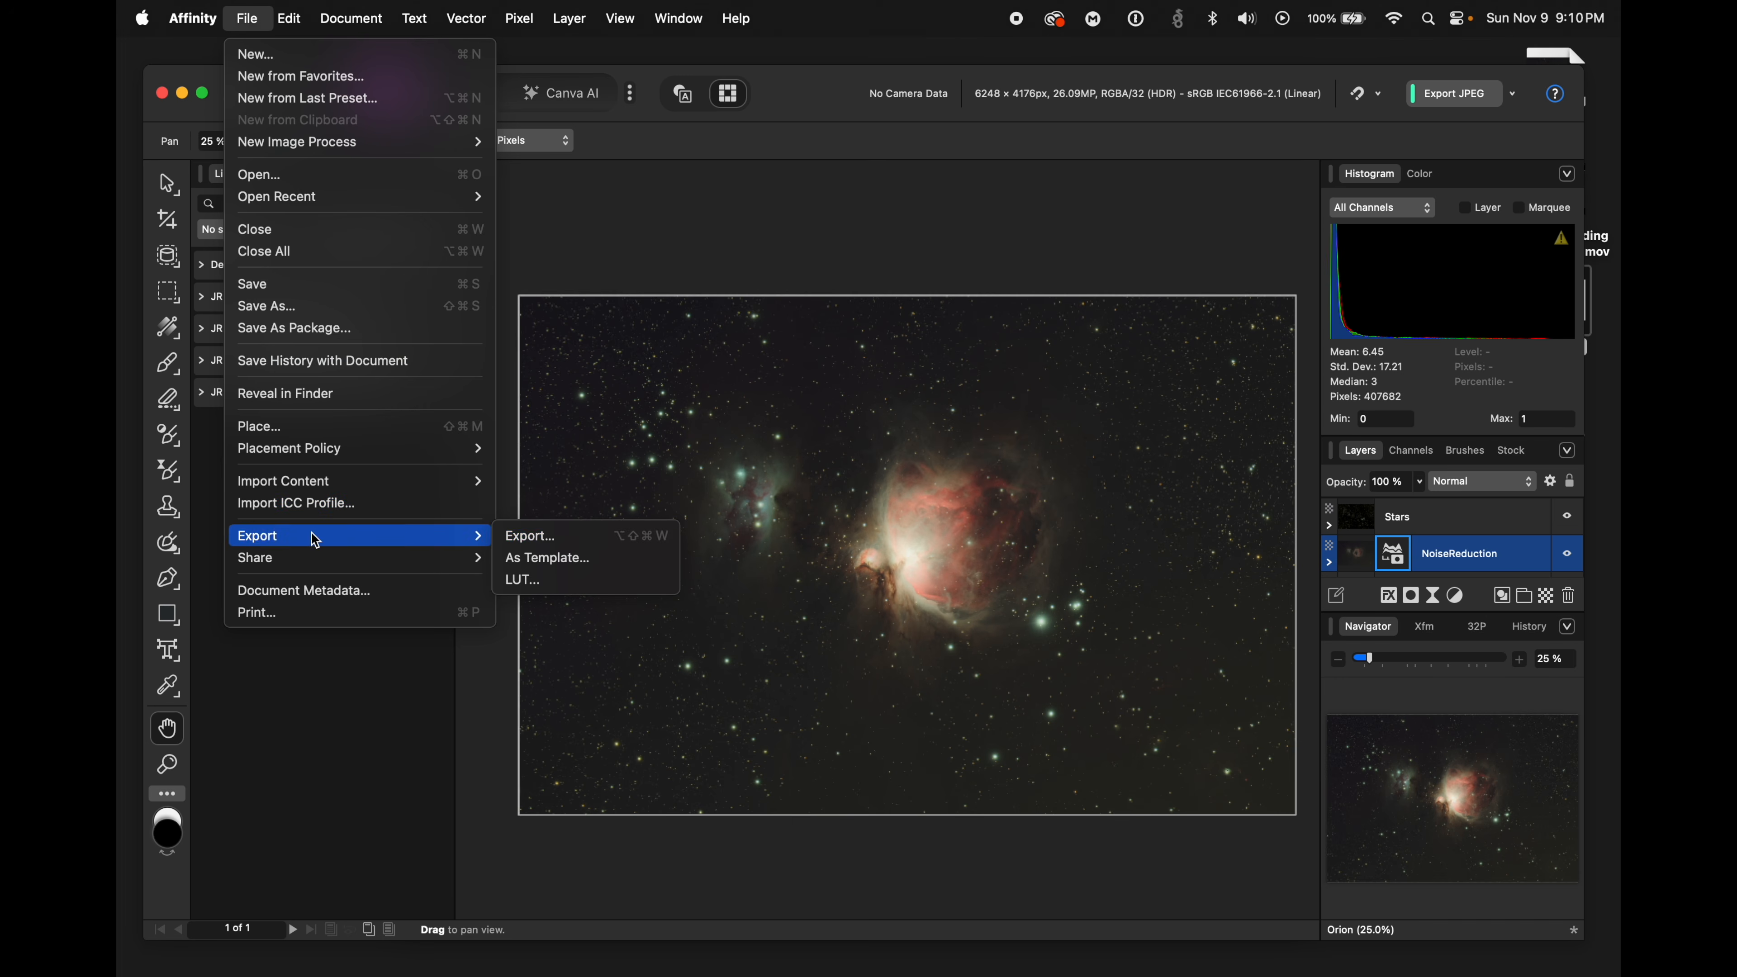
{"action": "left_click", "coordinate": [544, 538]}
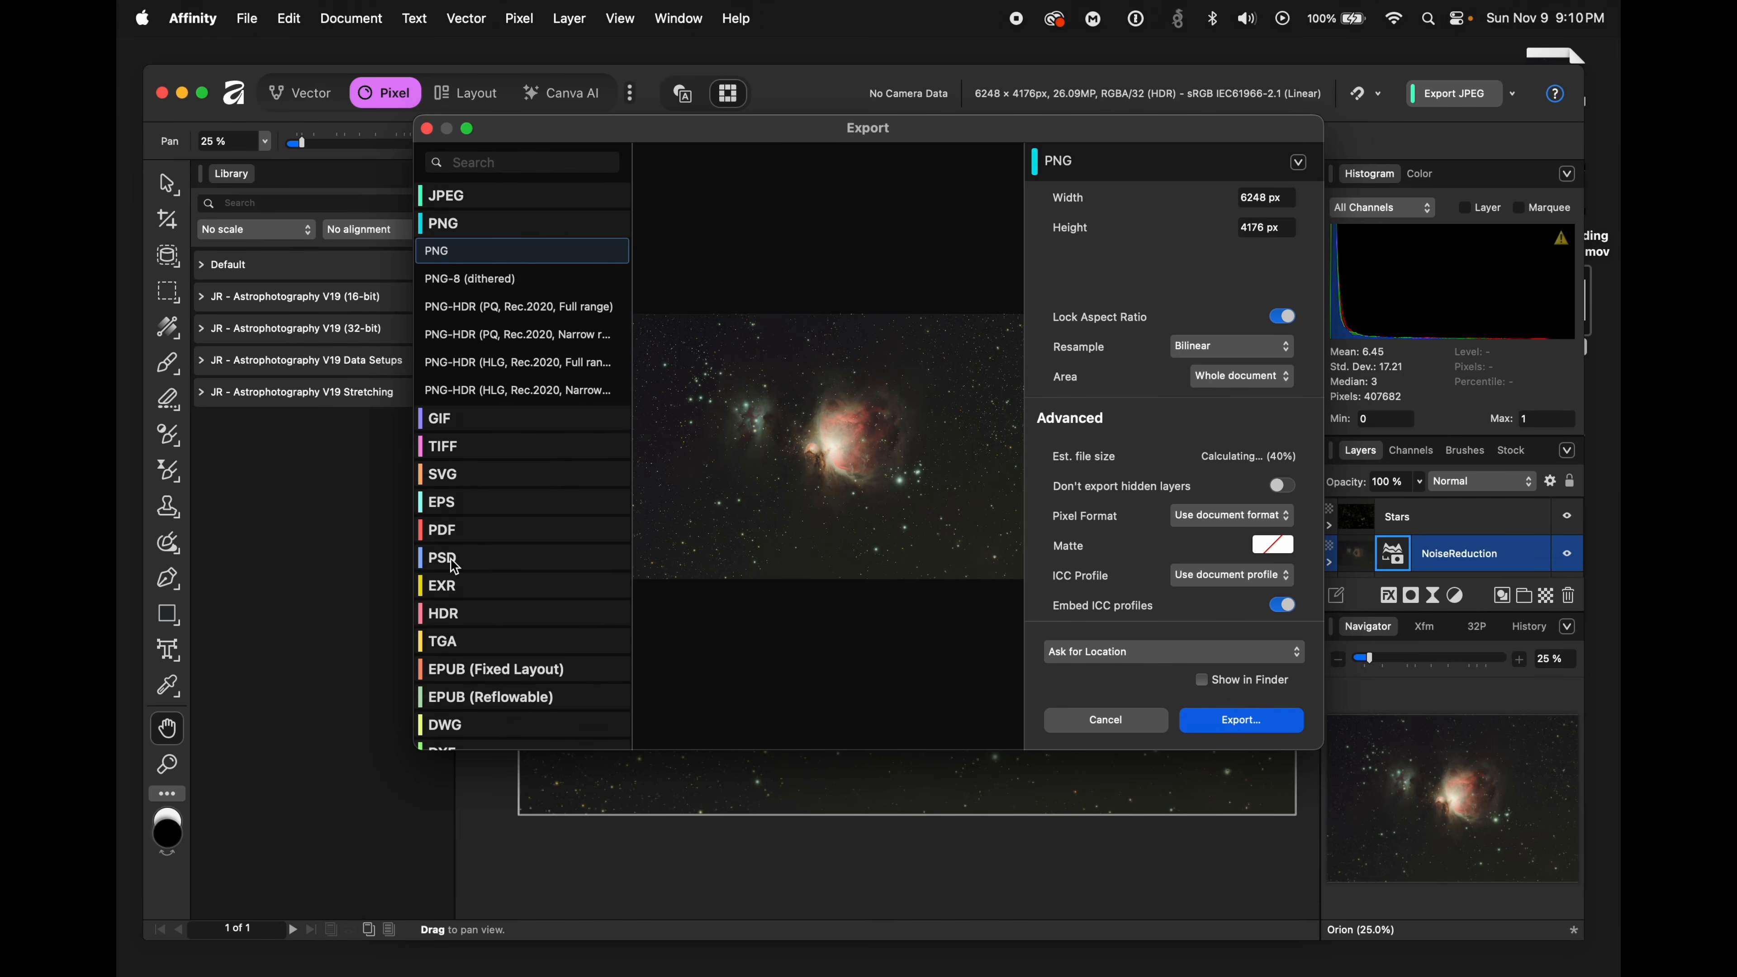
{"action": "left_click", "coordinate": [454, 566]}
{"action": "left_click", "coordinate": [455, 566]}
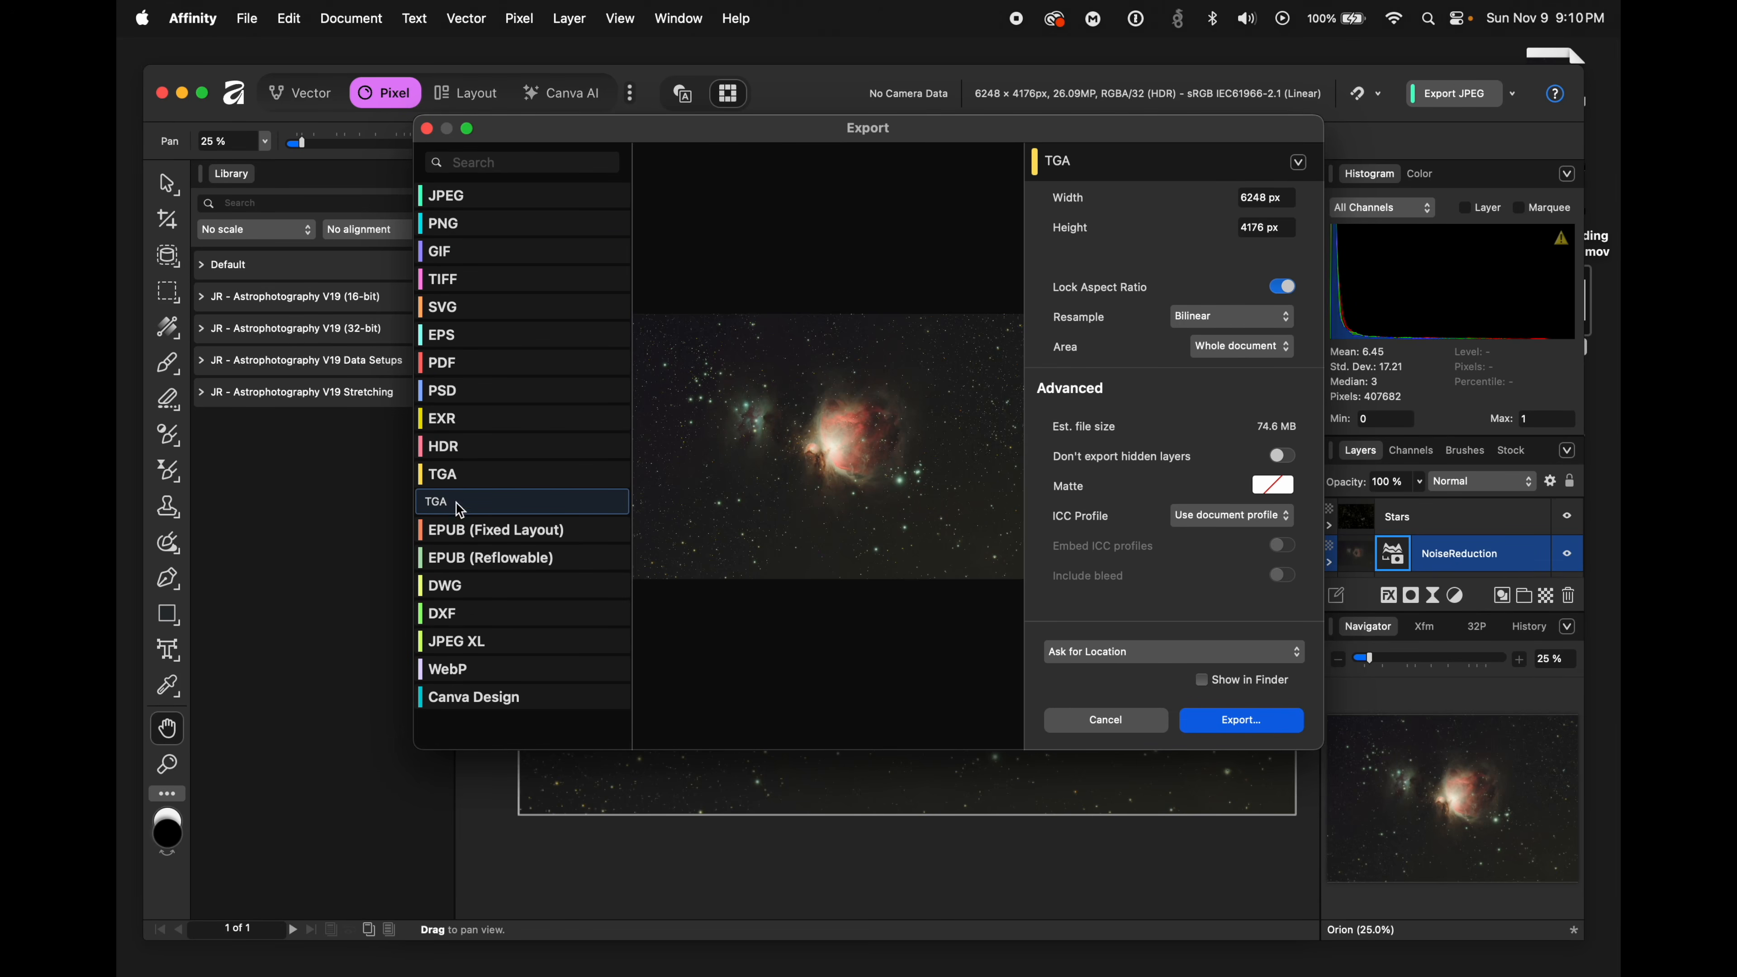
{"action": "left_click", "coordinate": [455, 395]}
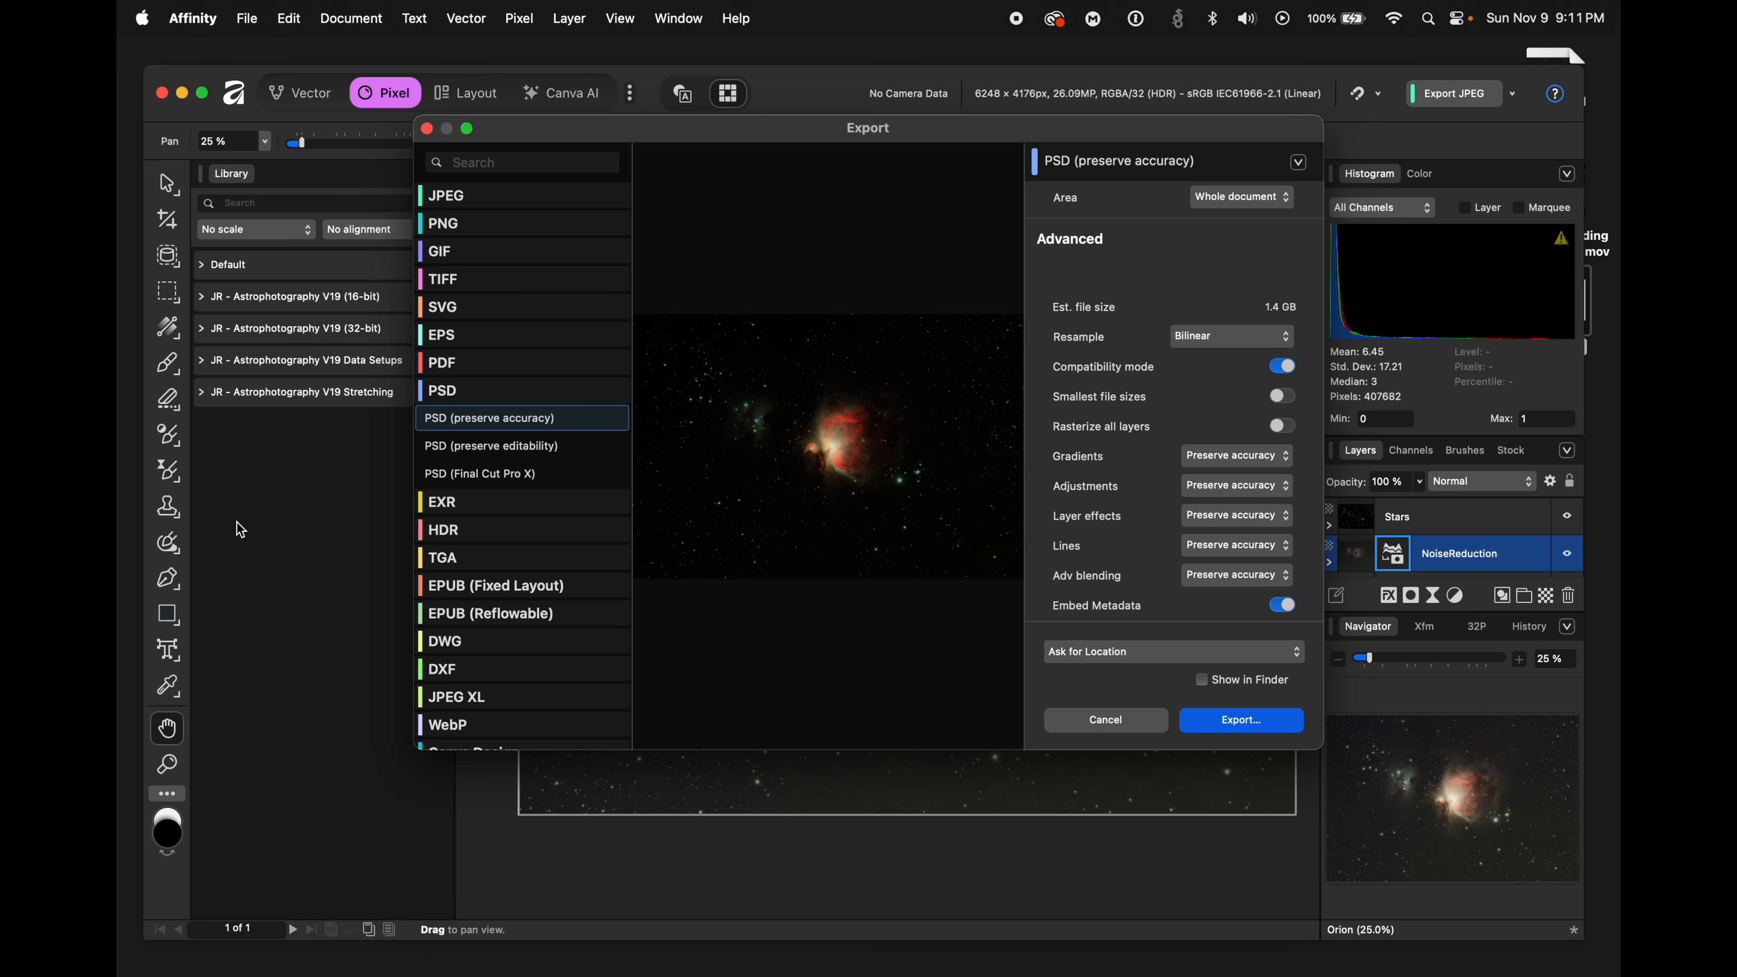
{"action": "left_click", "coordinate": [1105, 720]}
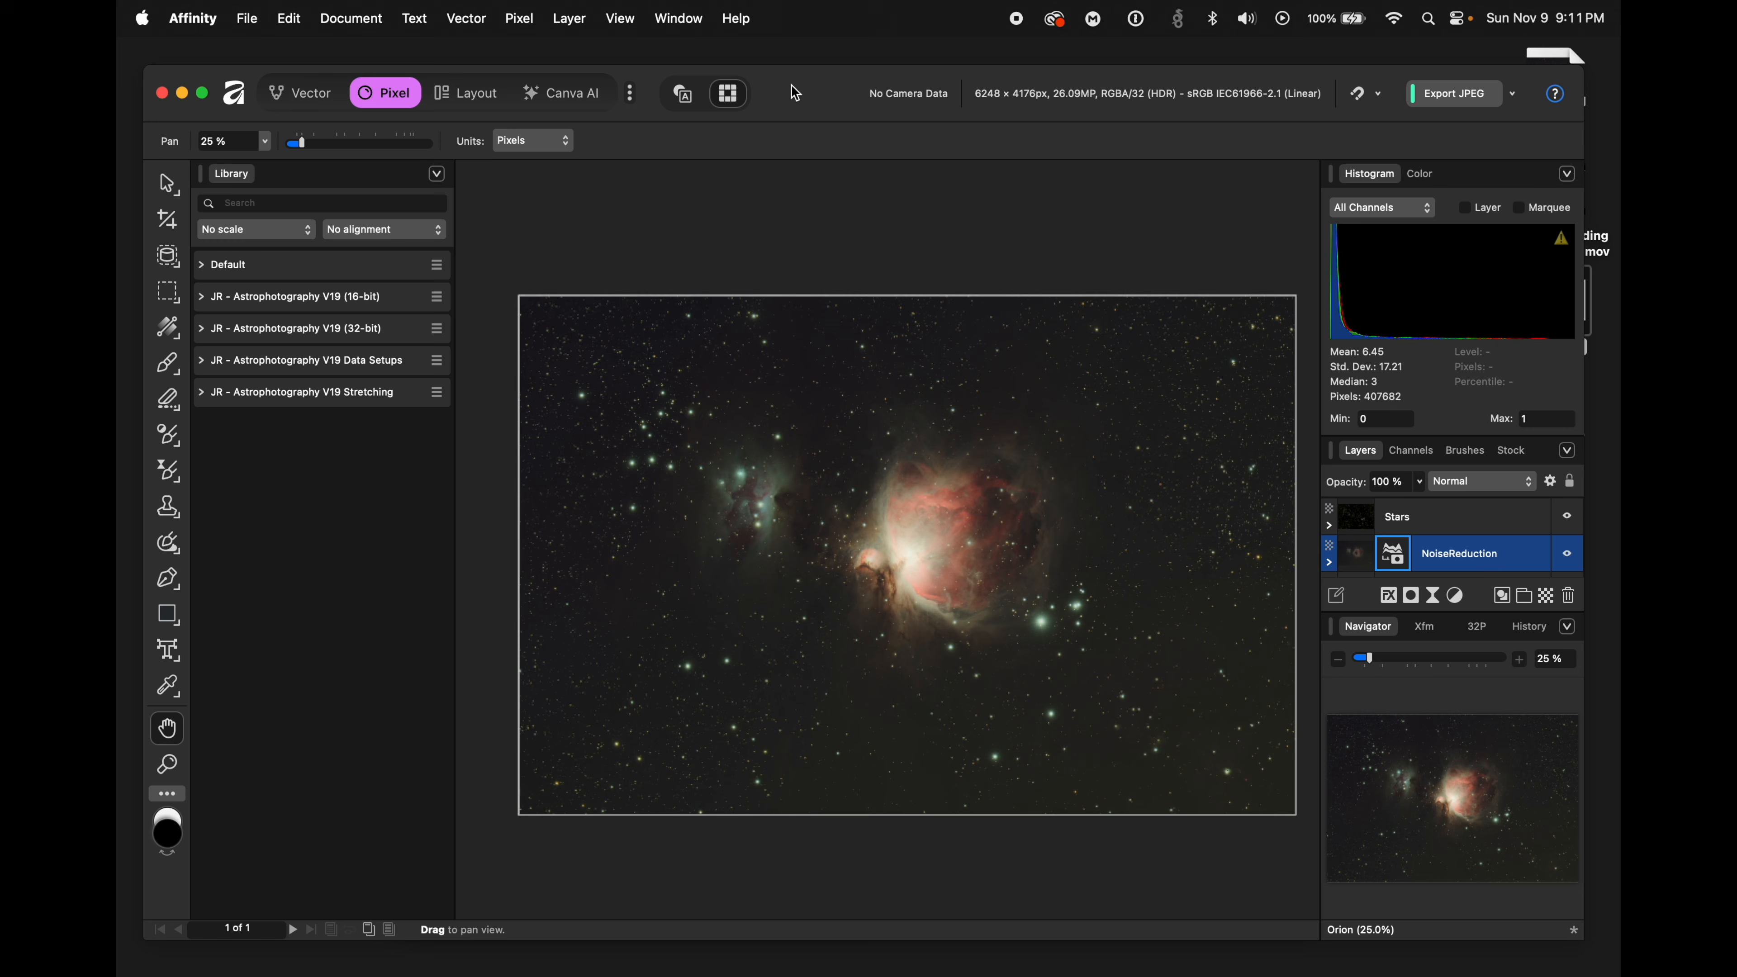
{"action": "left_click_drag", "start_coordinate": [795, 93], "coordinate": [805, 80]}
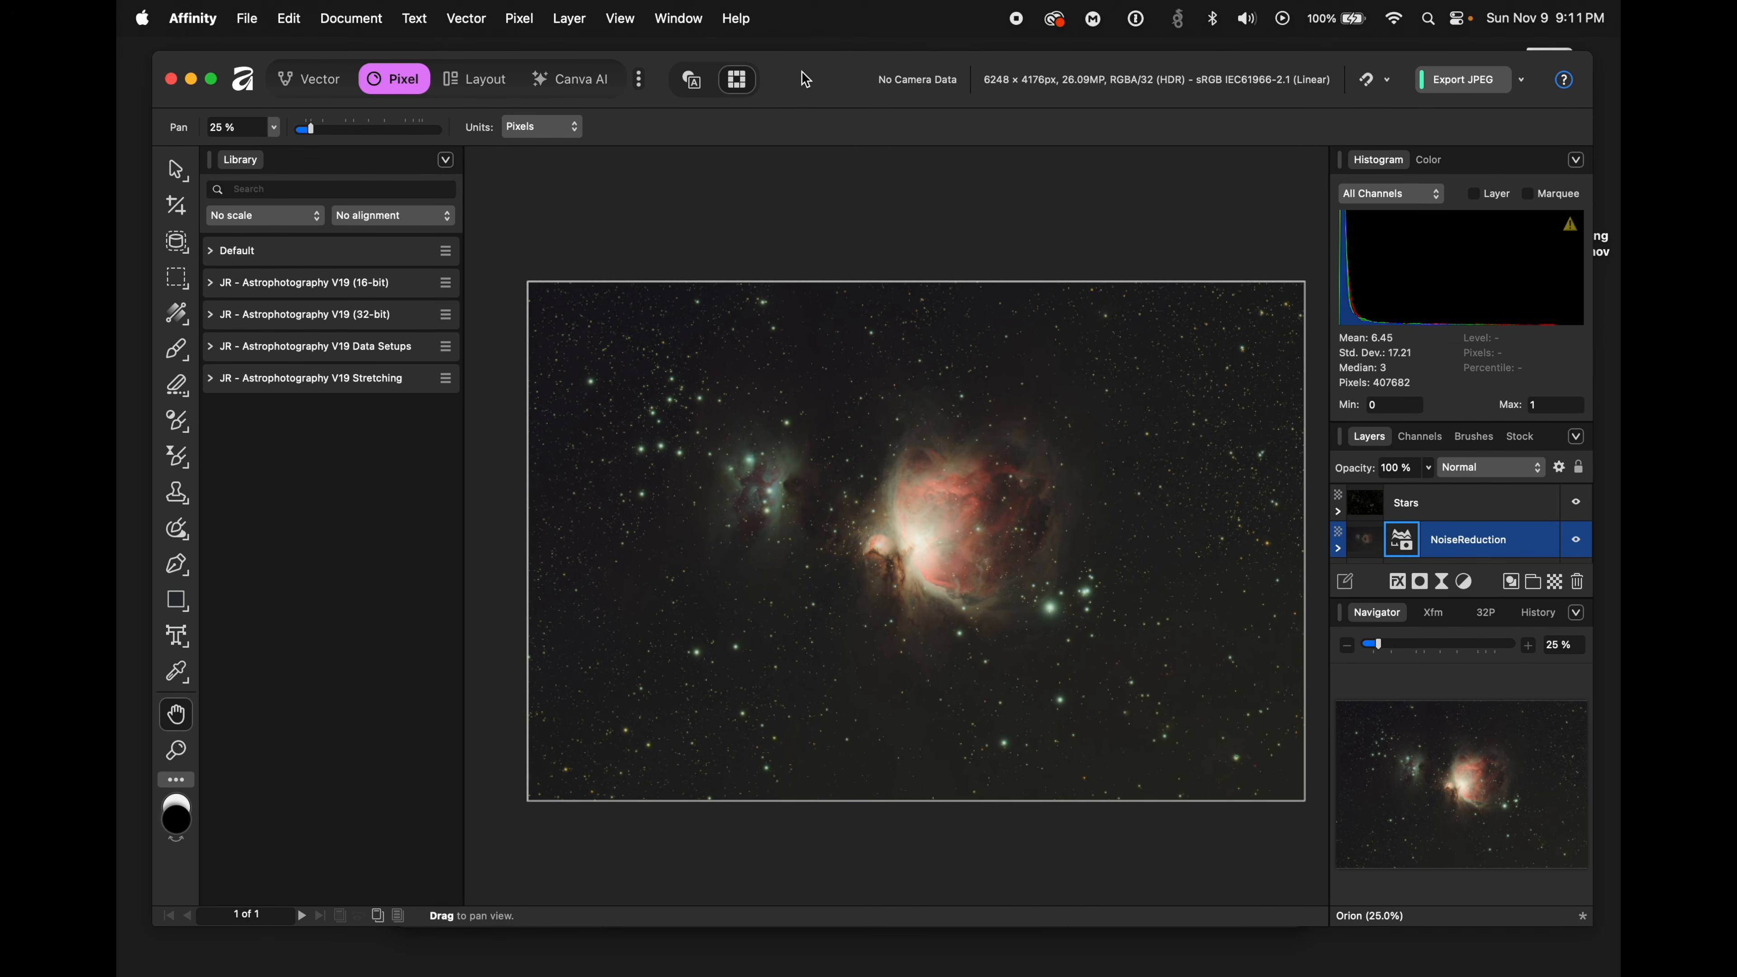